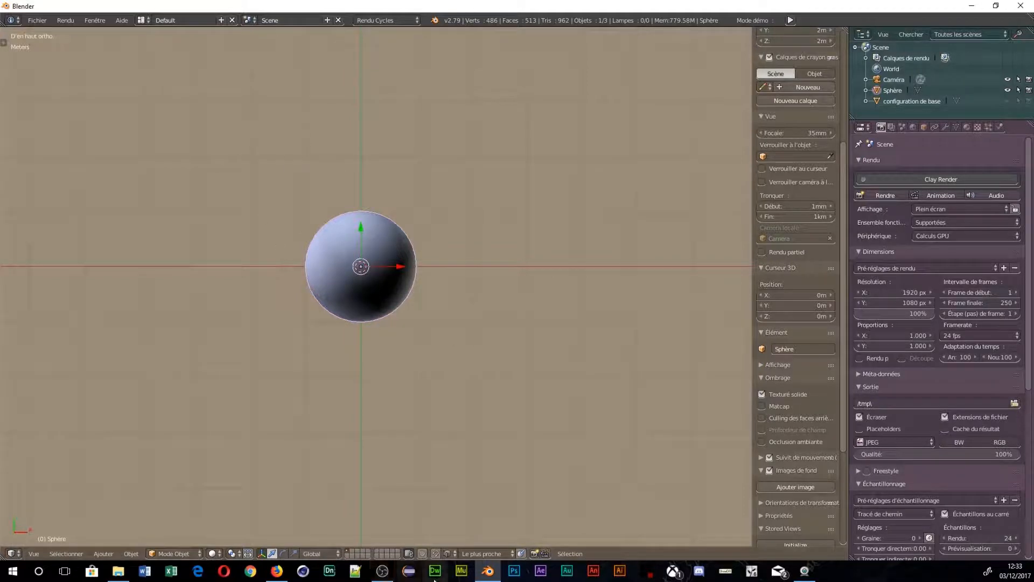
Bring the Flame Nebula picture from the Tuto explosion de la Terre folder in File Explorer into the 3D view as a background image
{"action": "left_click", "coordinate": [119, 572]}
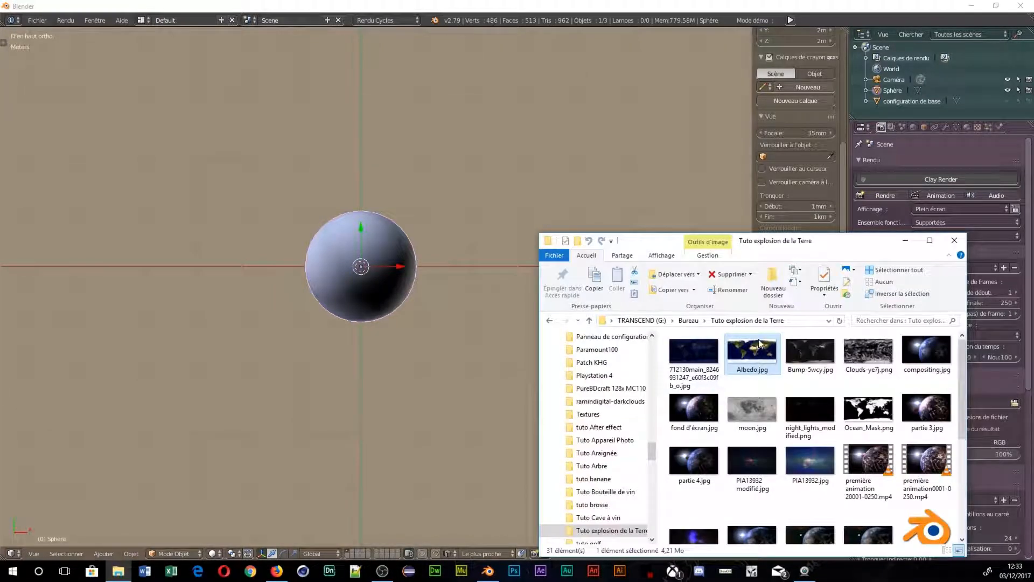
{"action": "scroll", "coordinate": [808, 458], "scroll_direction": "down", "scroll_amount": 2}
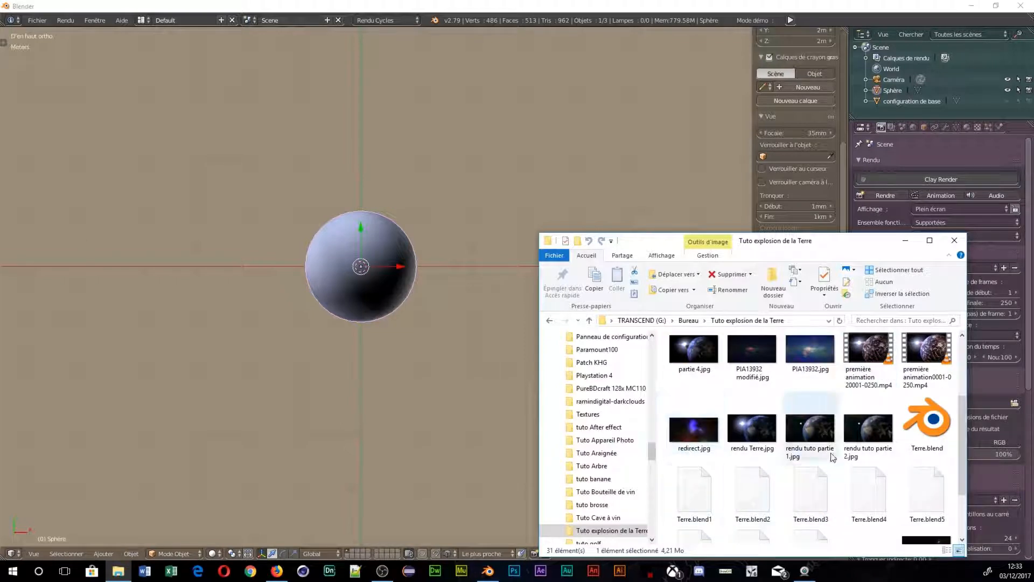
{"action": "scroll", "coordinate": [833, 457], "scroll_direction": "down", "scroll_amount": 1}
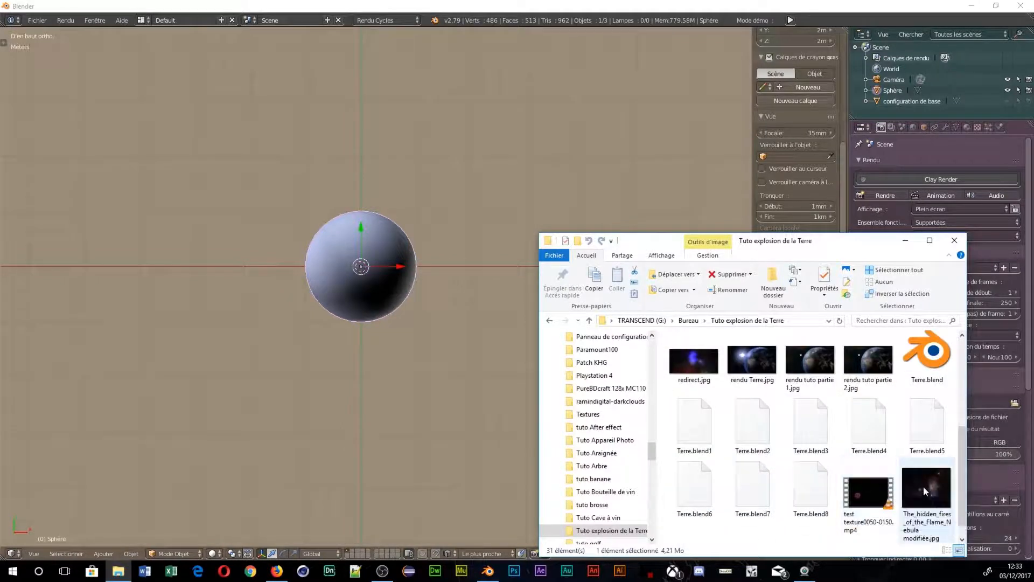
{"action": "left_click_drag", "start_coordinate": [923, 486], "coordinate": [273, 237]}
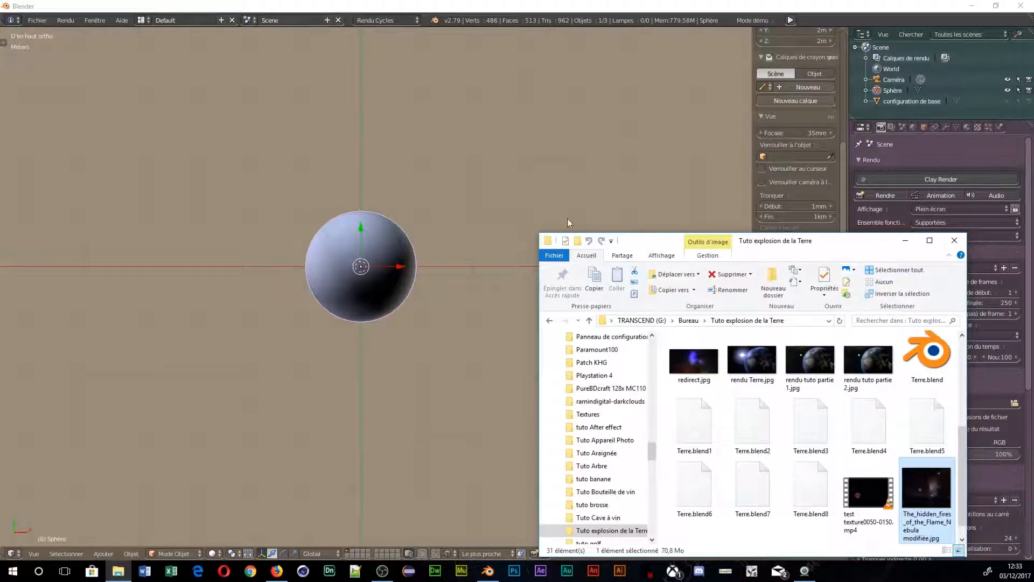
{"action": "left_click", "coordinate": [954, 241]}
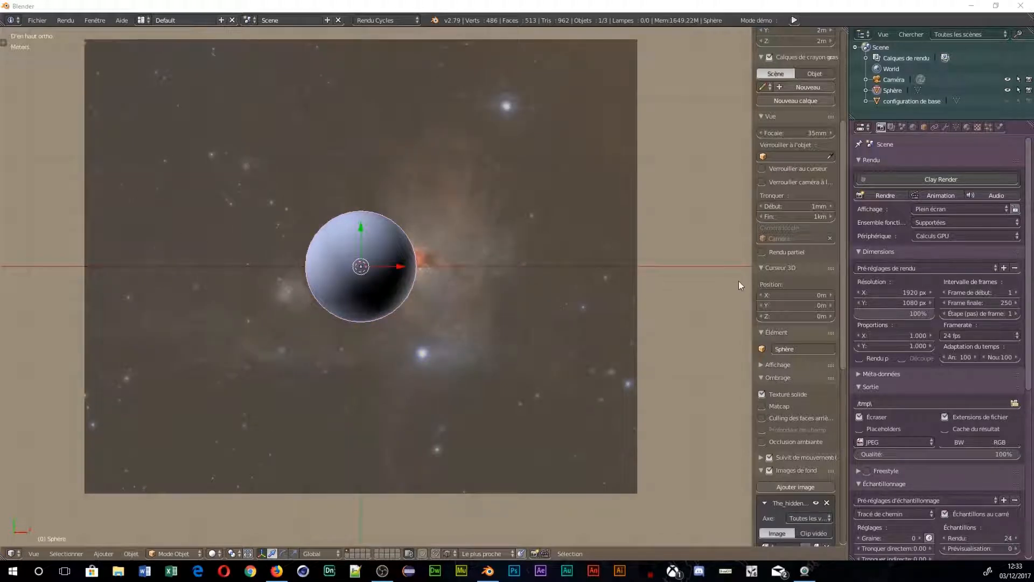
Set the nebula background image's opacity to 1.000, and remove that background image
{"action": "scroll", "coordinate": [739, 280], "scroll_direction": "down", "scroll_amount": 4}
{"action": "scroll", "coordinate": [797, 304], "scroll_direction": "down", "scroll_amount": 6}
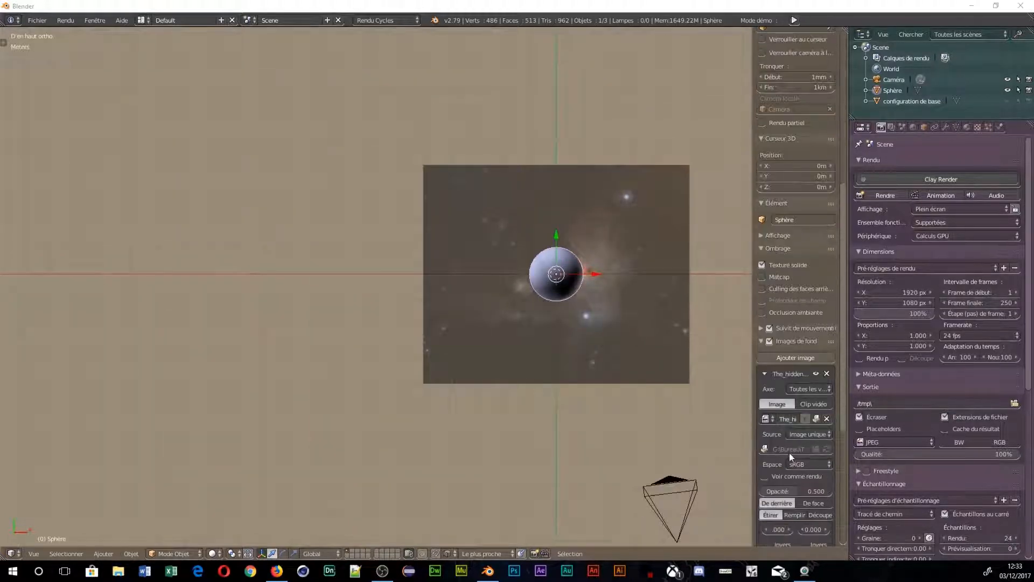
{"action": "left_click_drag", "start_coordinate": [796, 493], "coordinate": [833, 492]}
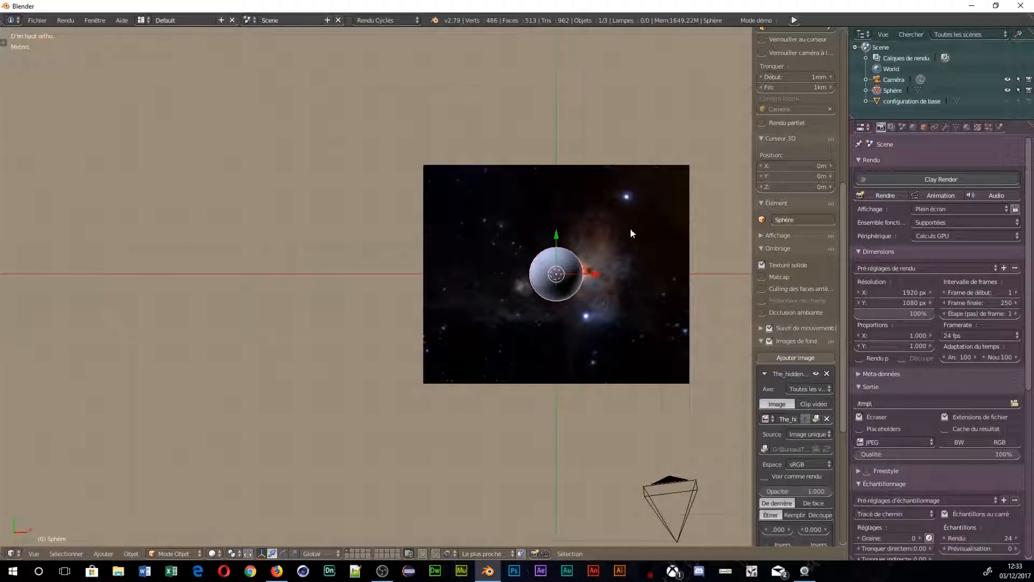
{"action": "scroll", "coordinate": [604, 221], "scroll_direction": "up", "scroll_amount": 2}
{"action": "scroll", "coordinate": [603, 221], "scroll_direction": "down", "scroll_amount": 2}
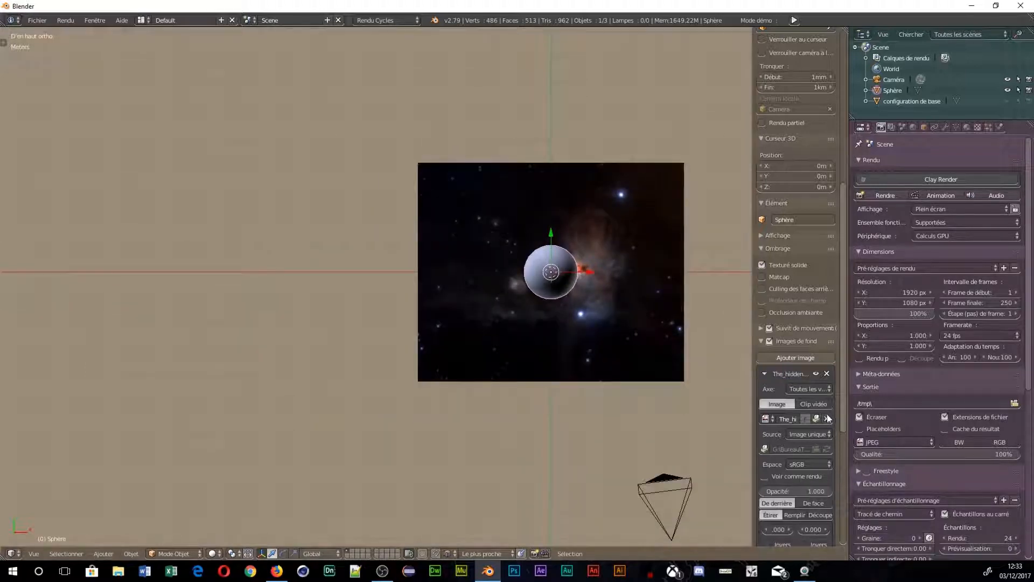
{"action": "left_click", "coordinate": [827, 374]}
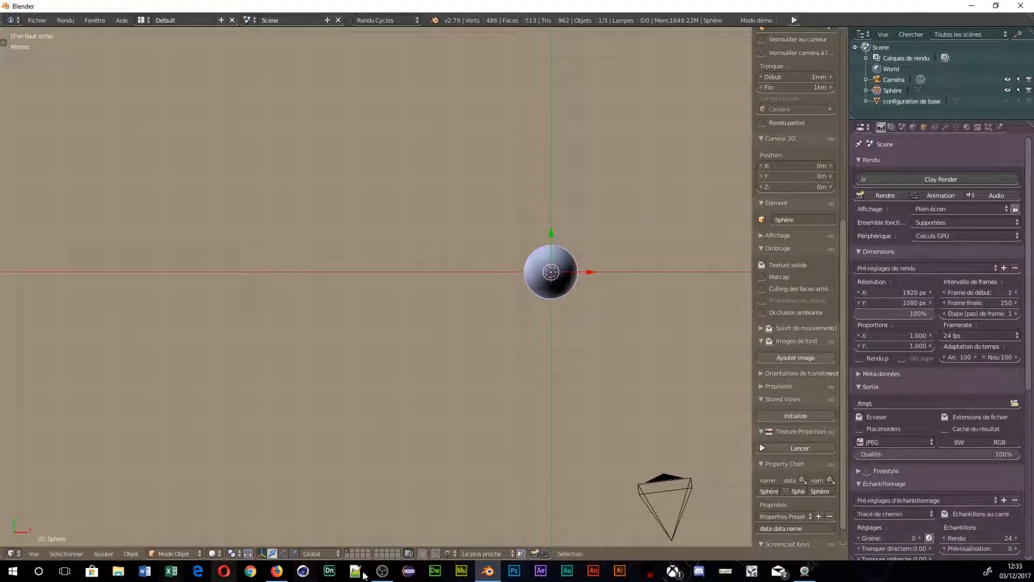
In File Explorer, open the folder Tuto explosion de la Terre inside Bureau on the TRANSCEND (G:) drive
{"action": "left_click", "coordinate": [119, 572]}
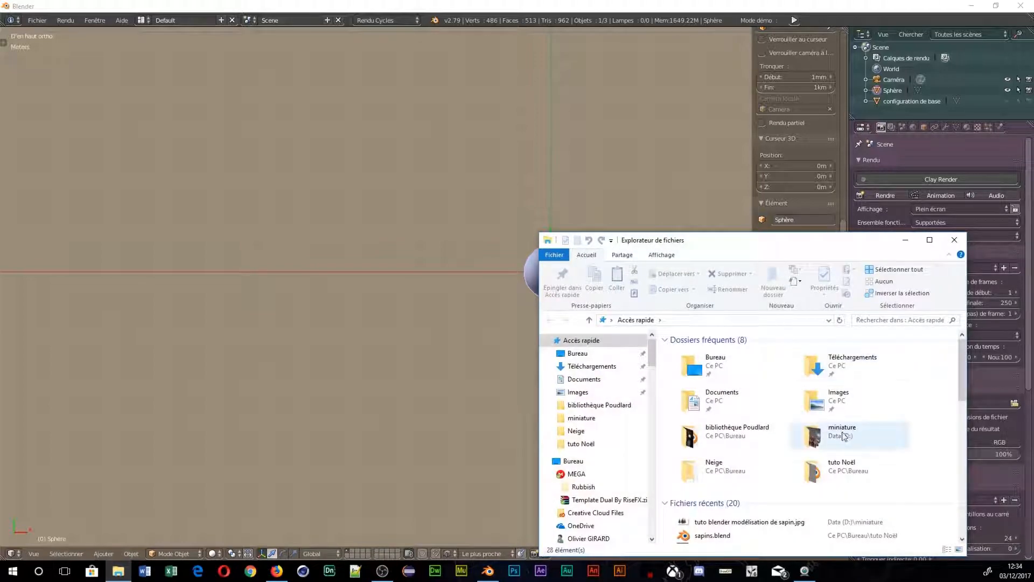
{"action": "left_click", "coordinate": [612, 320]}
{"action": "left_click", "coordinate": [636, 428]}
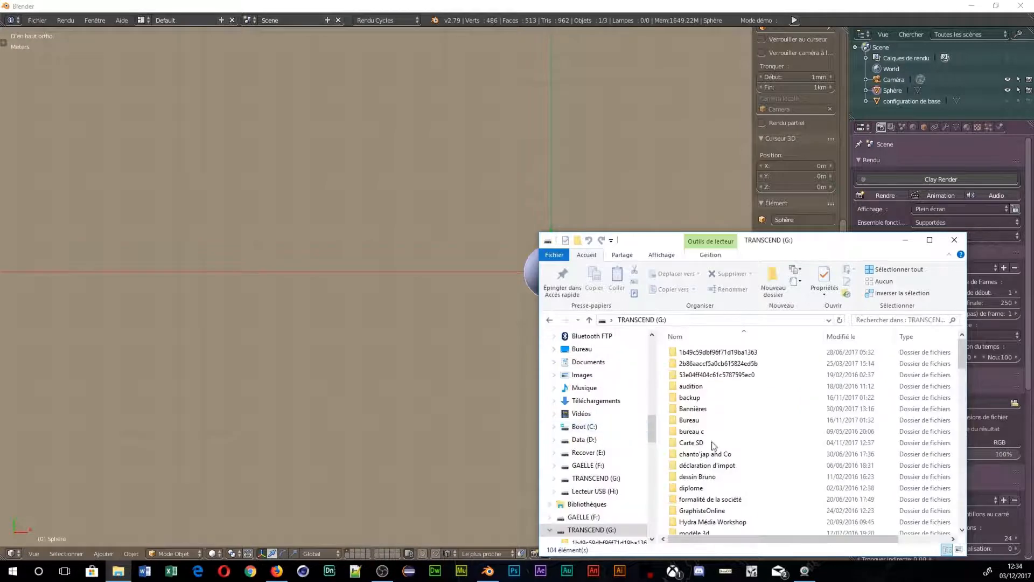
{"action": "scroll", "coordinate": [714, 446], "scroll_direction": "down", "scroll_amount": 10}
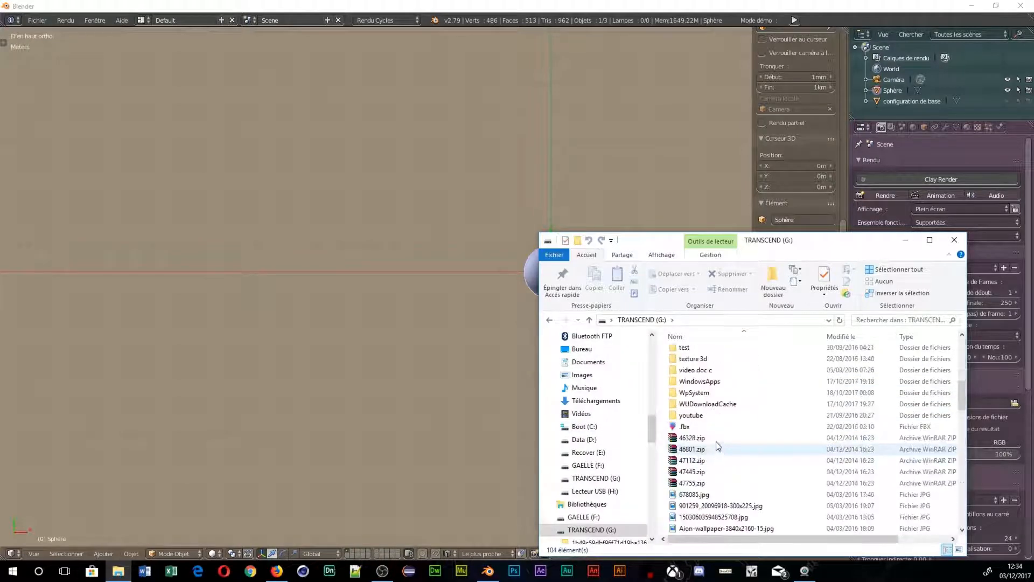
{"action": "scroll", "coordinate": [716, 445], "scroll_direction": "up", "scroll_amount": 10}
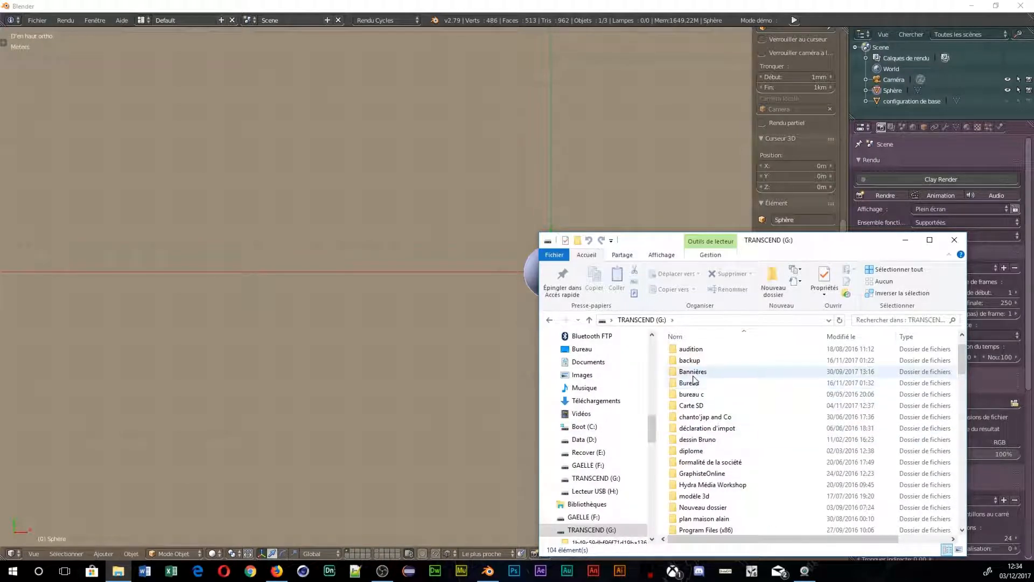
{"action": "double_click", "coordinate": [690, 383]}
{"action": "scroll", "coordinate": [694, 439], "scroll_direction": "down", "scroll_amount": 5}
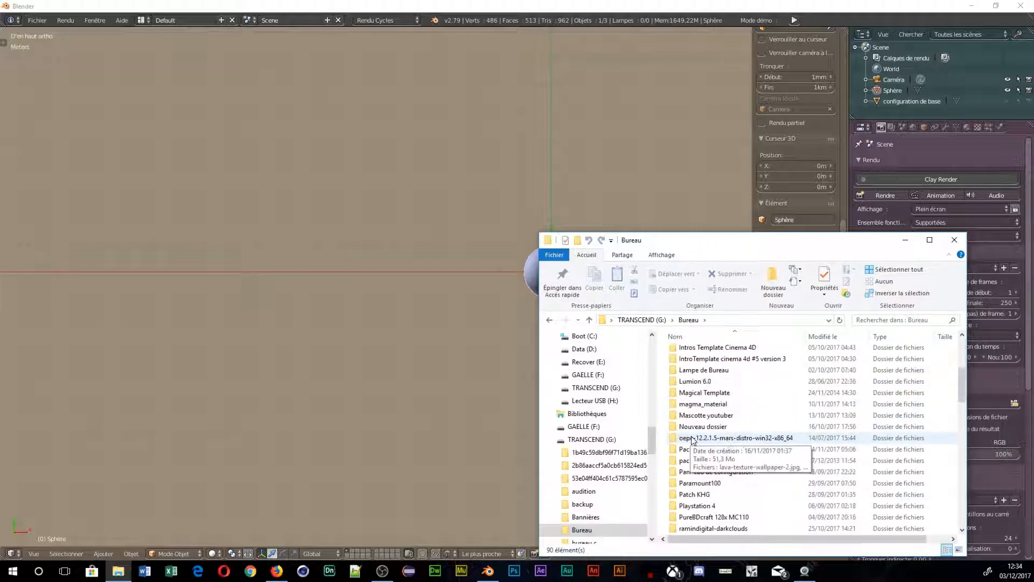
{"action": "scroll", "coordinate": [695, 440], "scroll_direction": "down", "scroll_amount": 4}
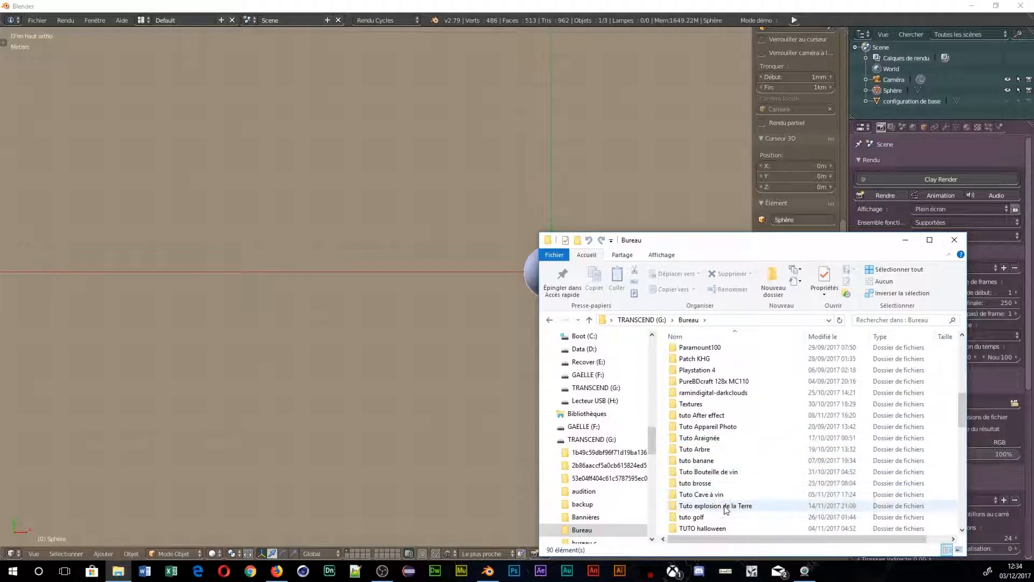
{"action": "double_click", "coordinate": [722, 506]}
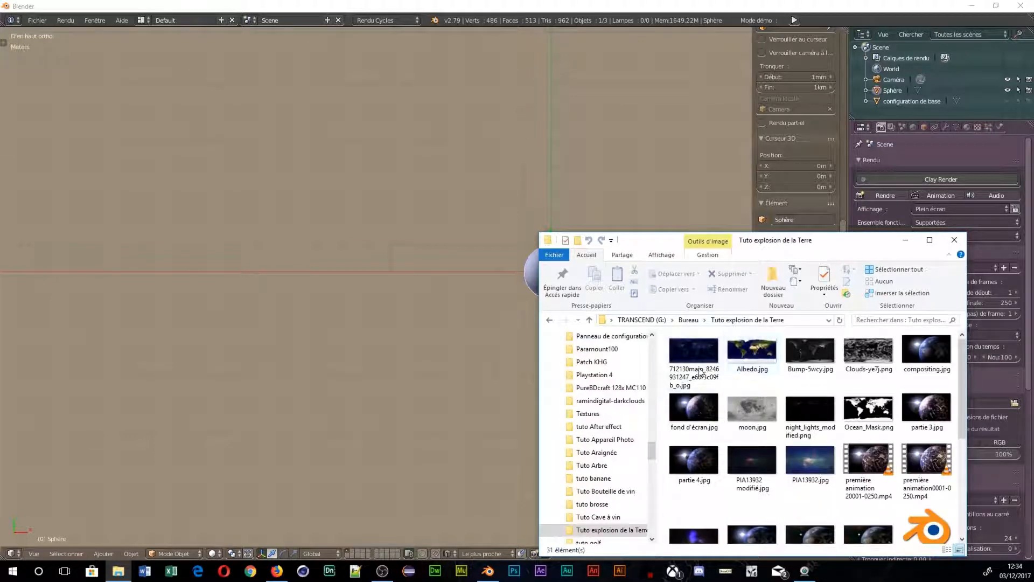
Add Albedo.jpg from the folder to Blender's 3D view as a background image
{"action": "left_click", "coordinate": [754, 360]}
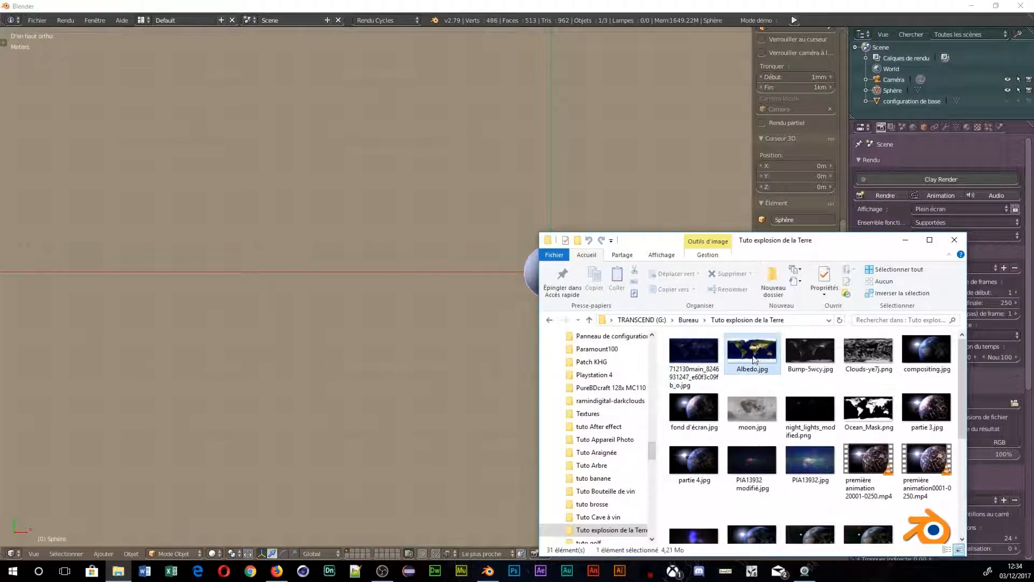
{"action": "left_click_drag", "start_coordinate": [754, 360], "coordinate": [291, 246]}
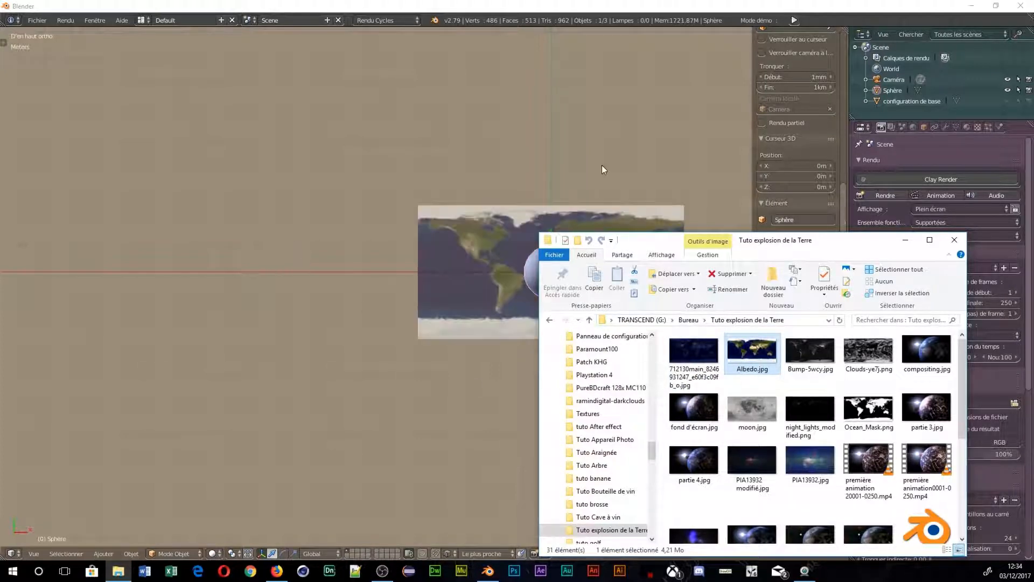
{"action": "scroll", "coordinate": [603, 165], "scroll_direction": "down", "scroll_amount": 4}
{"action": "scroll", "coordinate": [616, 154], "scroll_direction": "up", "scroll_amount": 3}
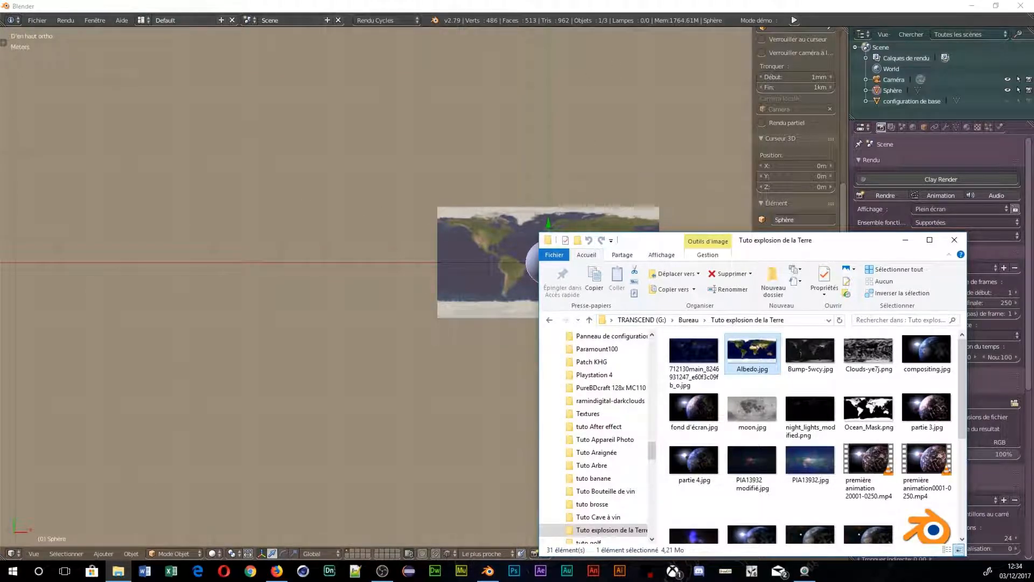
Split the 3D view into a narrow and a wide area, and show the framed sphere with rendered shading in the narrow one
{"action": "left_click_drag", "start_coordinate": [846, 31], "coordinate": [259, 56]}
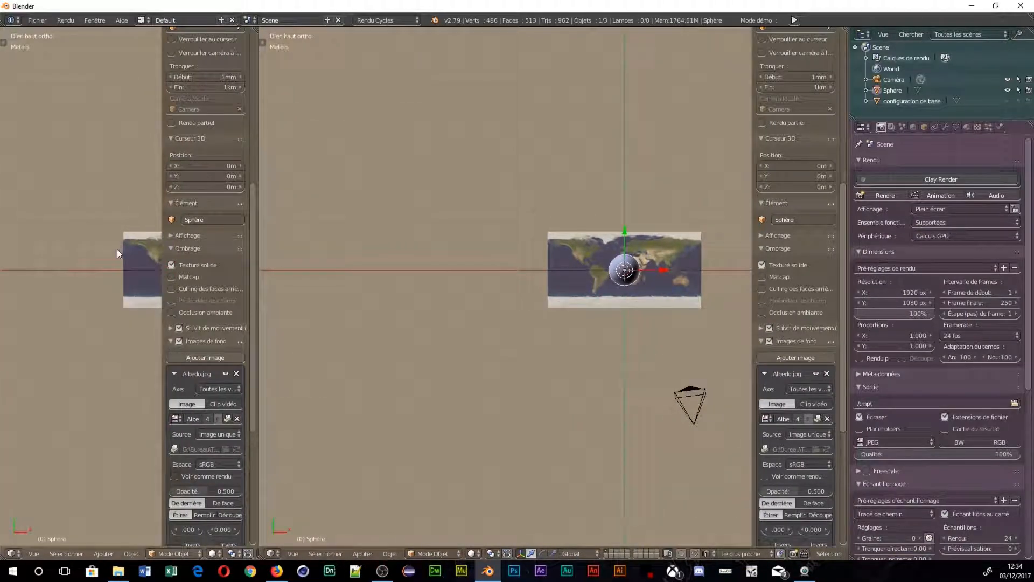
{"action": "key", "text": "KP_Decimal"}
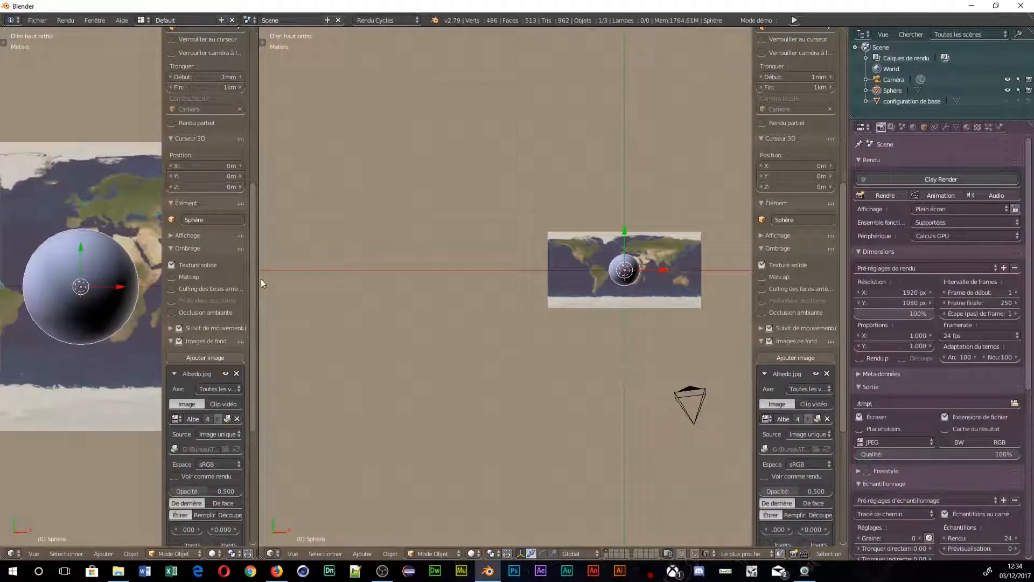
{"action": "key", "text": "shift+z"}
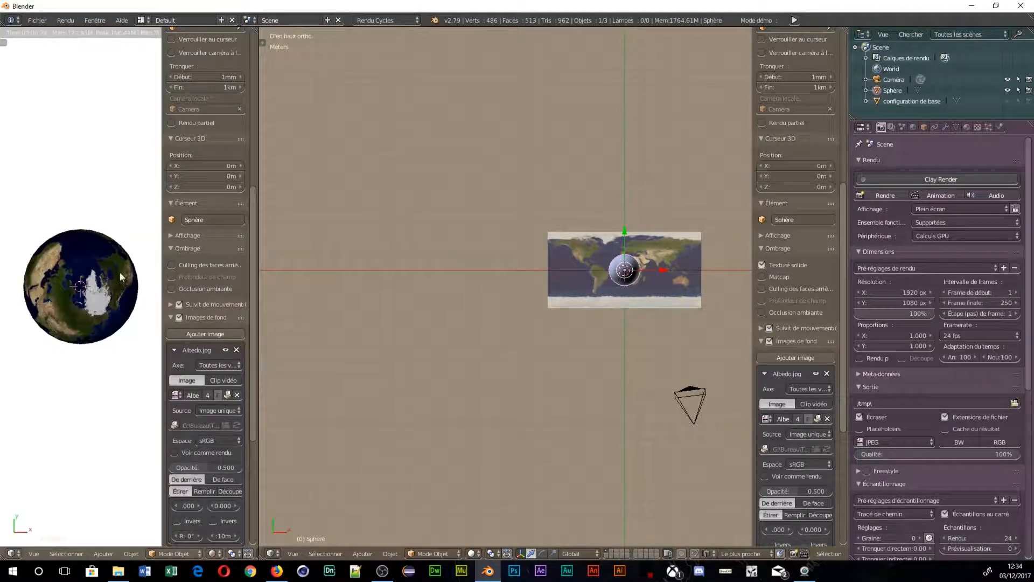
{"action": "middle_click_drag", "start_coordinate": [120, 273], "coordinate": [125, 224]}
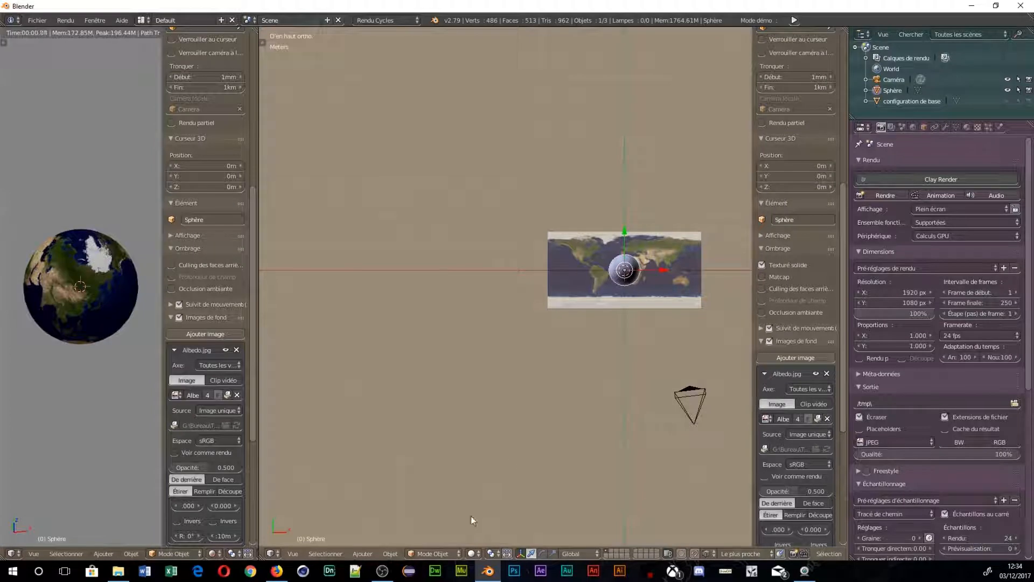
Unlink the sphere's current material, turn the wide 3D view into a node editor and create a new material there
{"action": "left_click", "coordinate": [967, 127]}
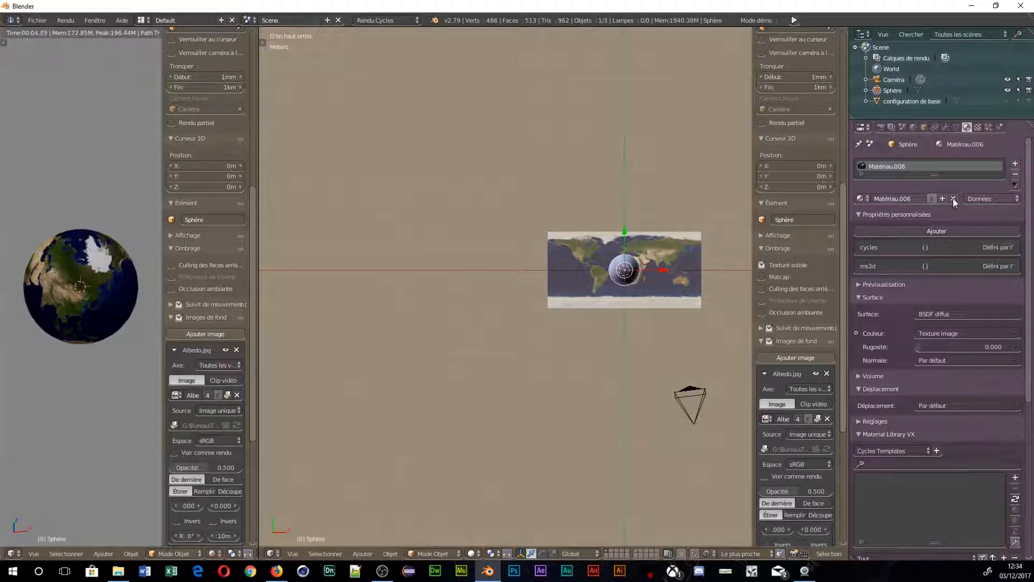
{"action": "left_click", "coordinate": [954, 198]}
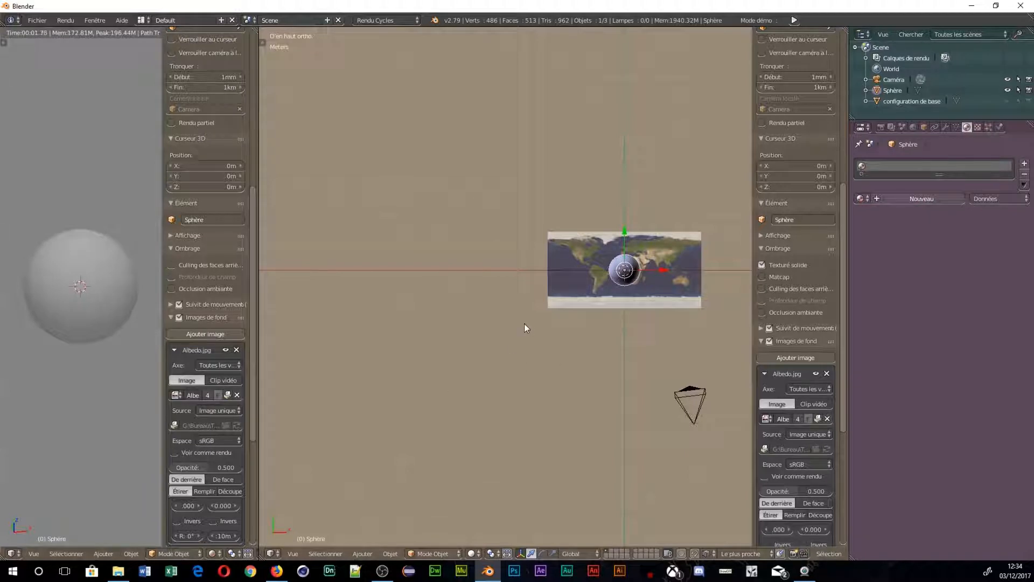
{"action": "left_click", "coordinate": [272, 554]}
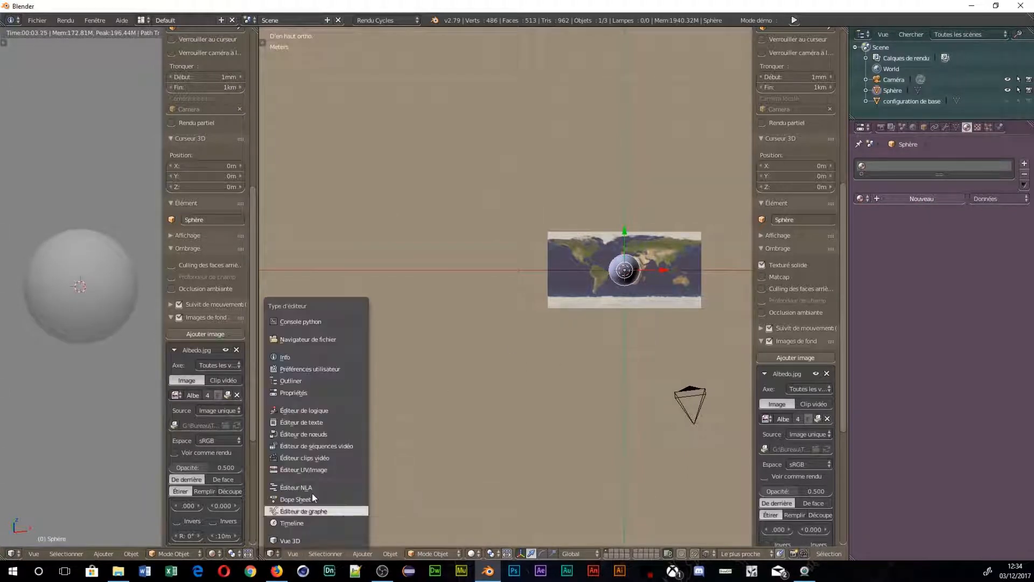
{"action": "left_click", "coordinate": [307, 437]}
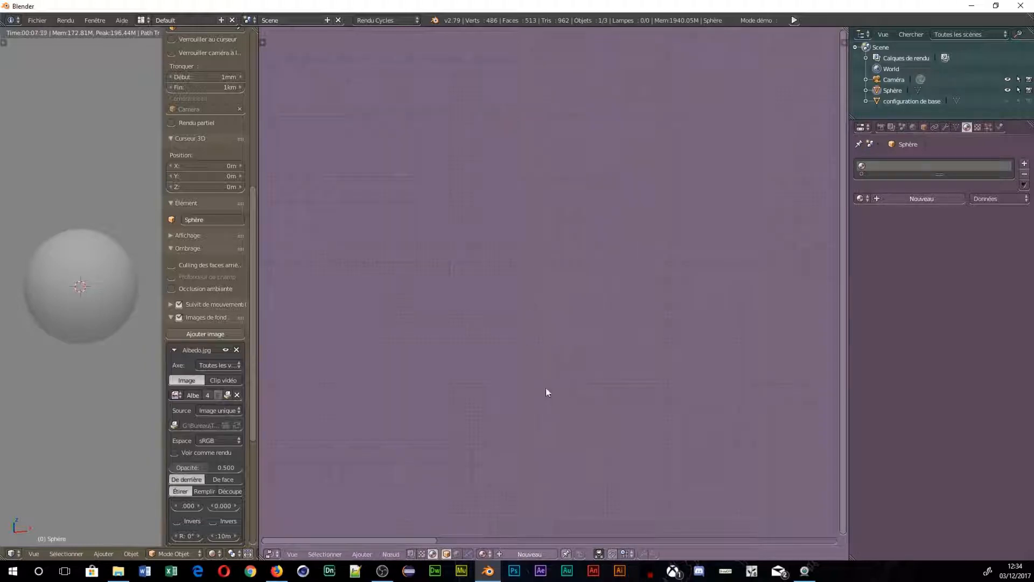
{"action": "left_click", "coordinate": [518, 551]}
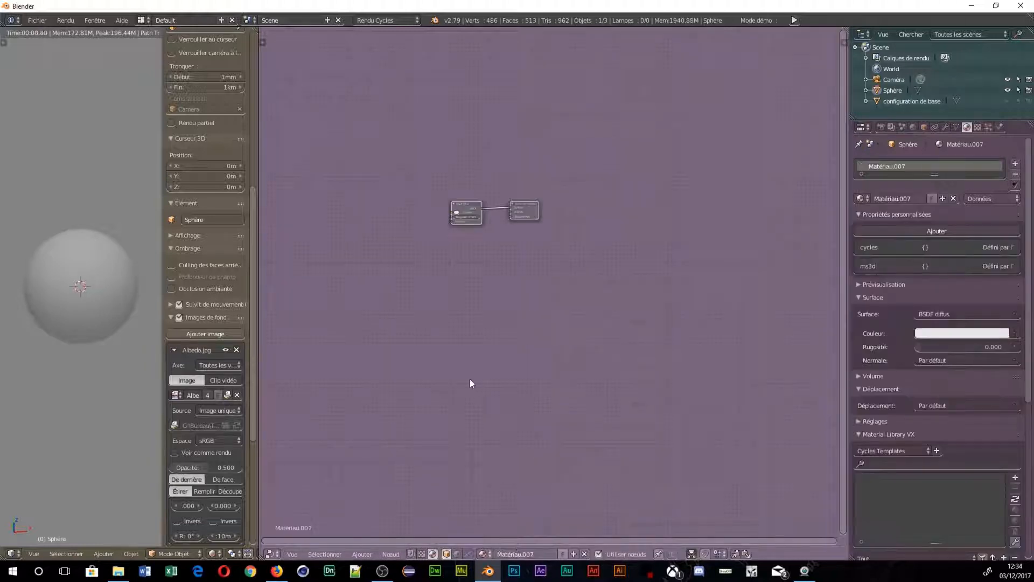
{"action": "scroll", "coordinate": [458, 360], "scroll_direction": "up", "scroll_amount": 9}
{"action": "middle_click_drag", "start_coordinate": [492, 248], "coordinate": [645, 421]}
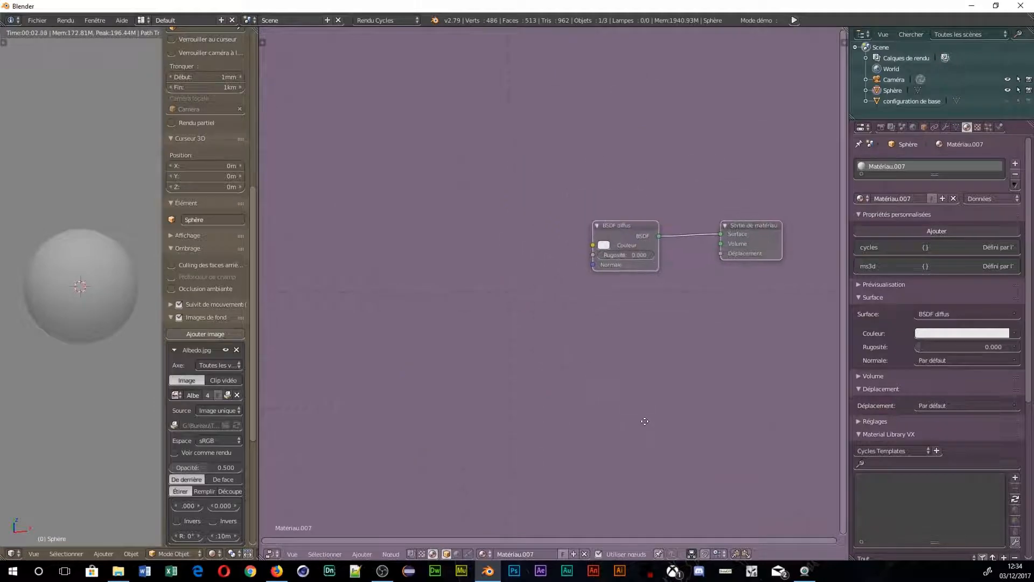
Add Albedo.jpg as an image texture node and connect its colour output to the colour input of the BSDF diffus node
{"action": "left_click", "coordinate": [118, 571]}
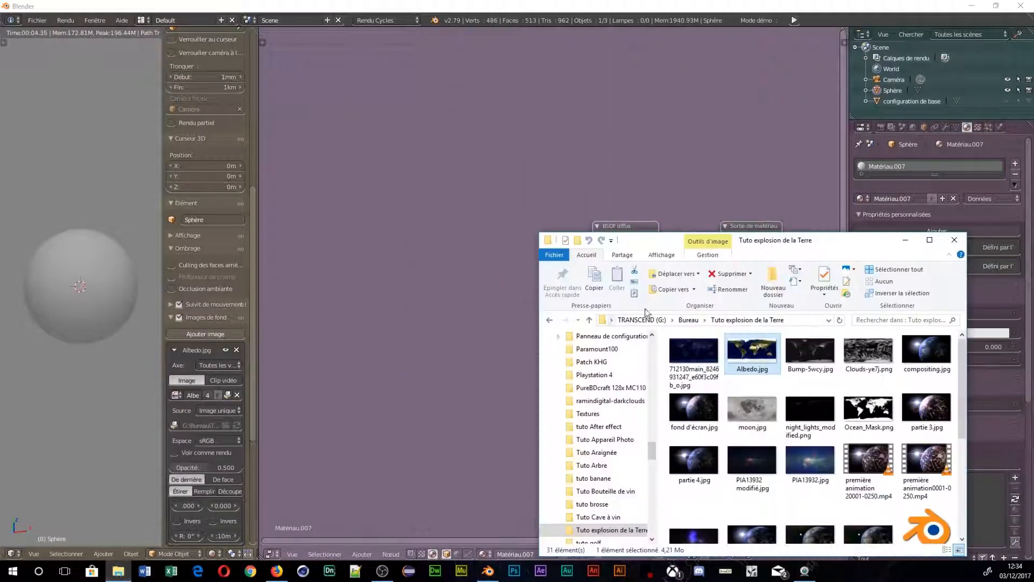
{"action": "left_click_drag", "start_coordinate": [851, 246], "coordinate": [216, 152]}
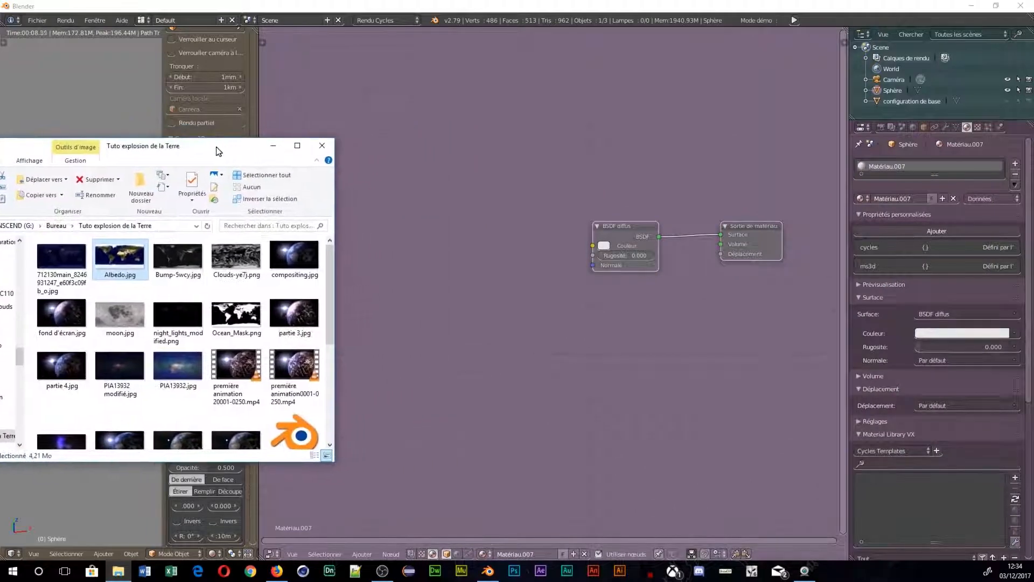
{"action": "left_click_drag", "start_coordinate": [114, 261], "coordinate": [441, 332]}
{"action": "left_click_drag", "start_coordinate": [472, 242], "coordinate": [472, 242]}
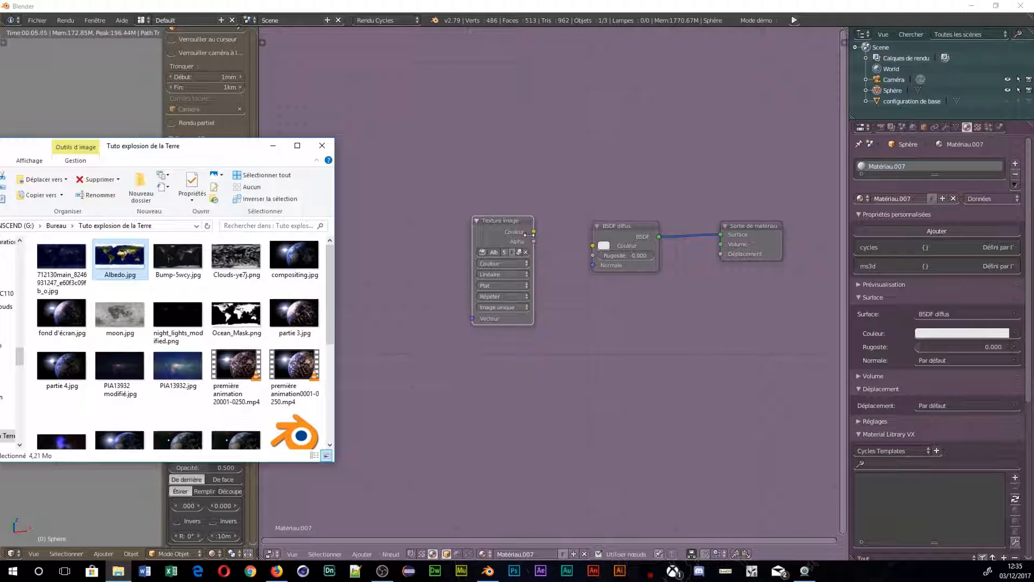
{"action": "left_click_drag", "start_coordinate": [537, 231], "coordinate": [587, 245]}
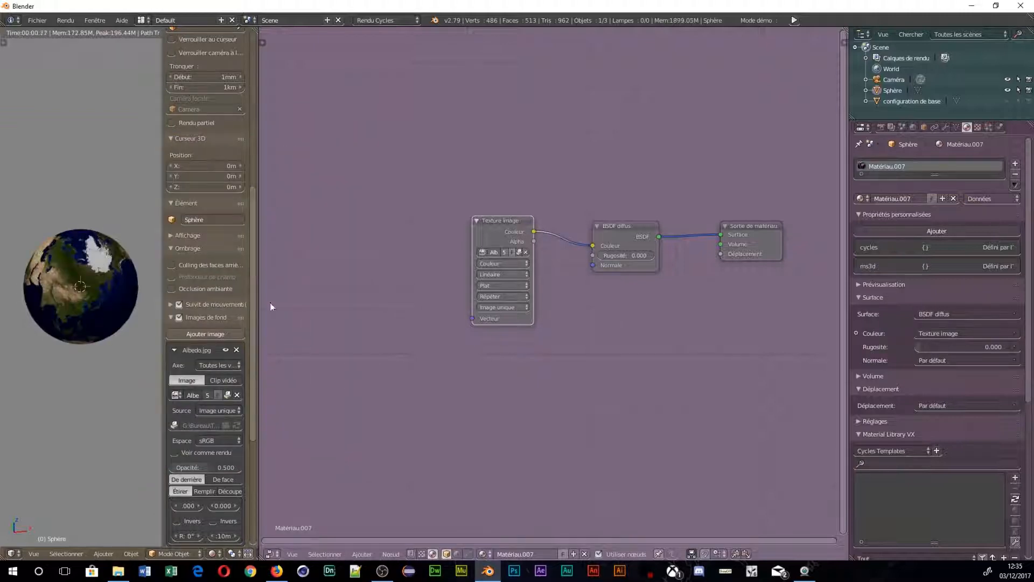
{"action": "middle_click_drag", "start_coordinate": [69, 291], "coordinate": [44, 299]}
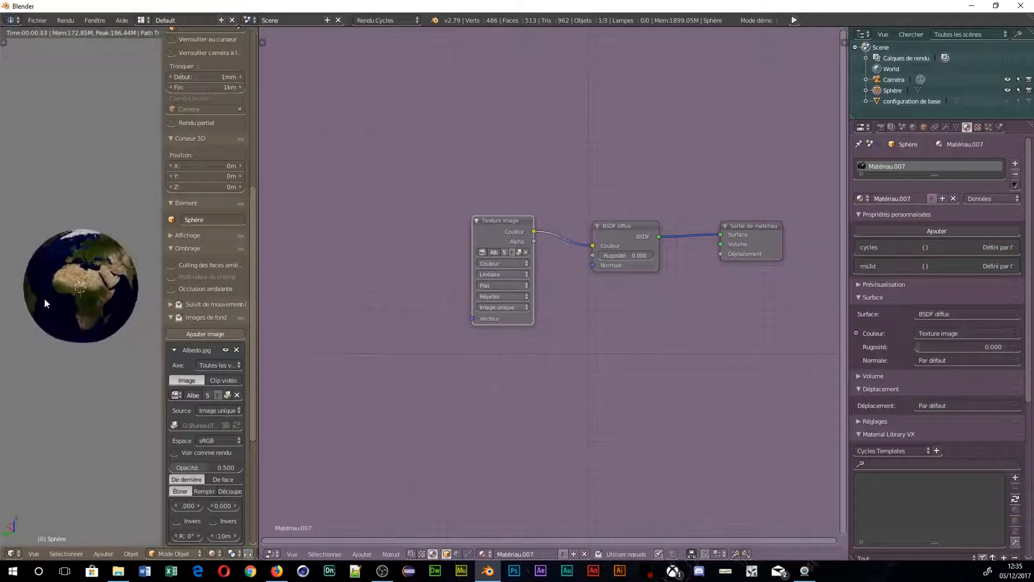
Turn the wide node editor into a UV/image editor and load fond d'écran.jpg, followed by Albedo.jpg, into it from the folder
{"action": "left_click", "coordinate": [272, 554]}
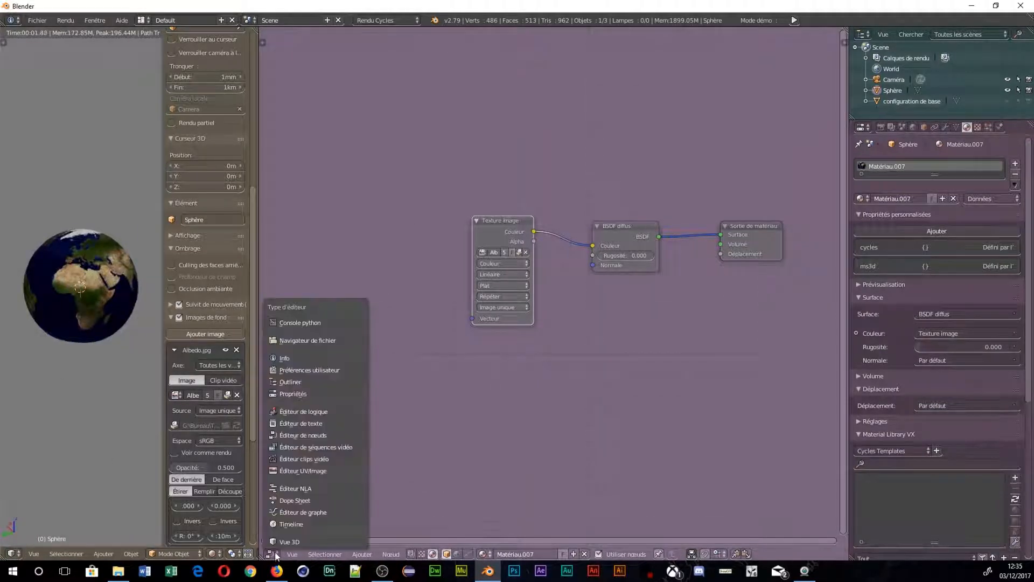
{"action": "left_click", "coordinate": [301, 471]}
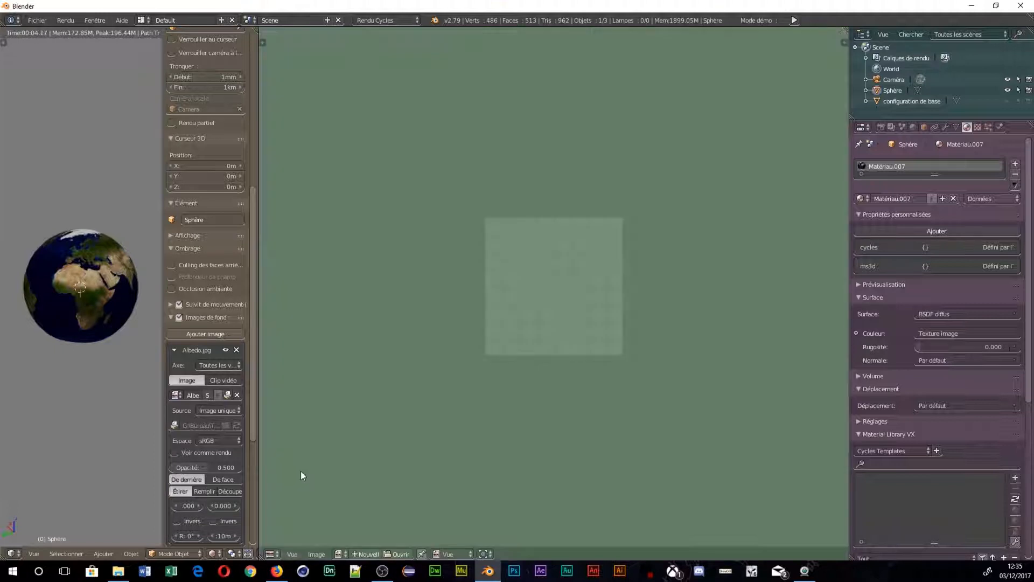
{"action": "left_click", "coordinate": [114, 574]}
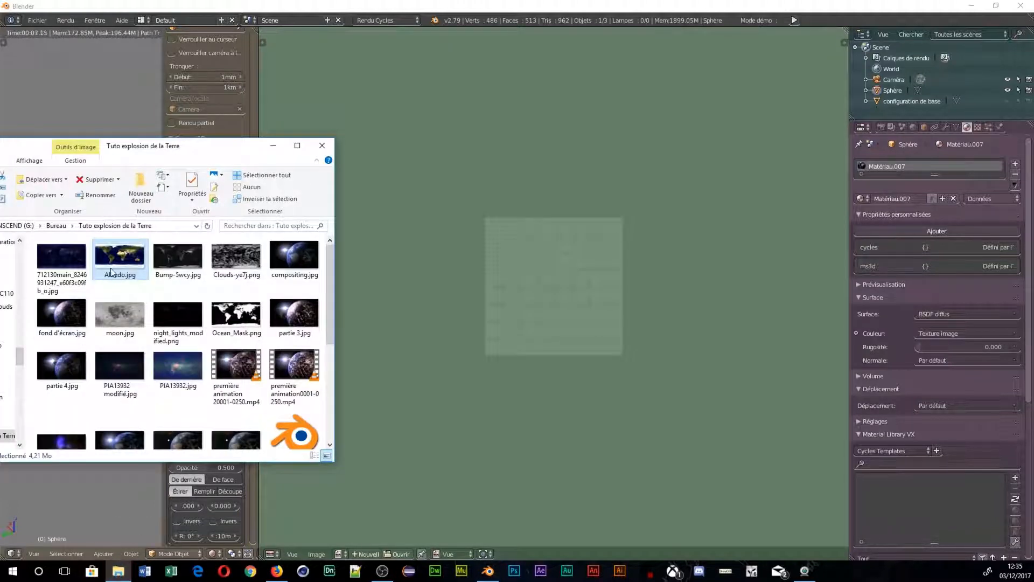
{"action": "left_click_drag", "start_coordinate": [47, 313], "coordinate": [519, 285]}
{"action": "scroll", "coordinate": [519, 286], "scroll_direction": "down", "scroll_amount": 6}
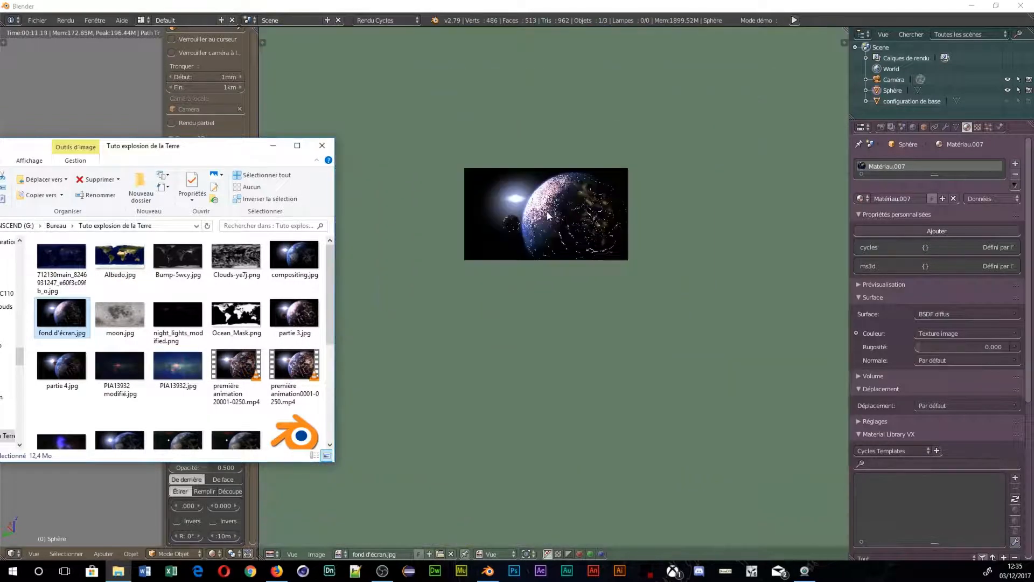
{"action": "scroll", "coordinate": [551, 230], "scroll_direction": "up", "scroll_amount": 4}
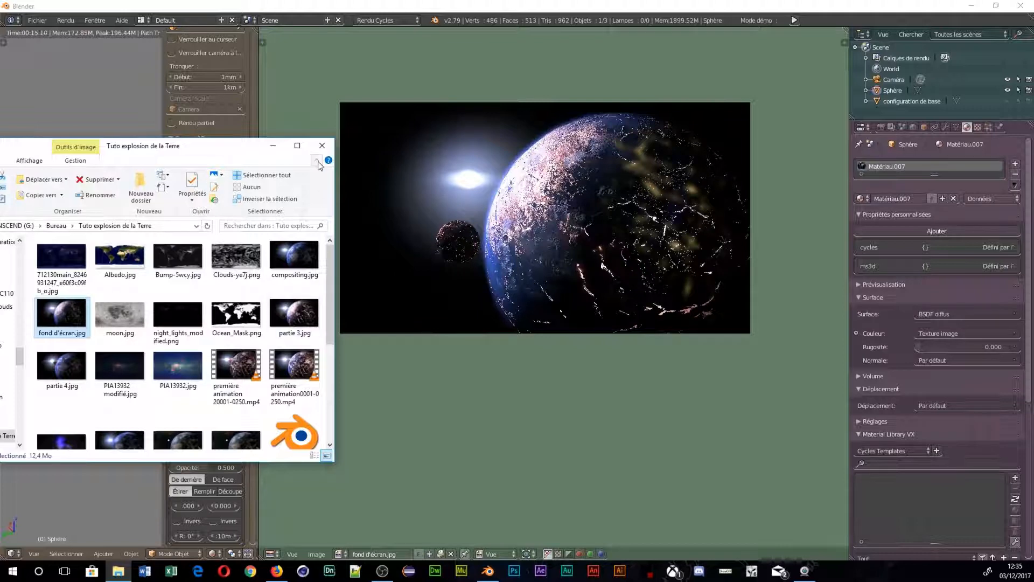
{"action": "left_click_drag", "start_coordinate": [120, 257], "coordinate": [493, 305]}
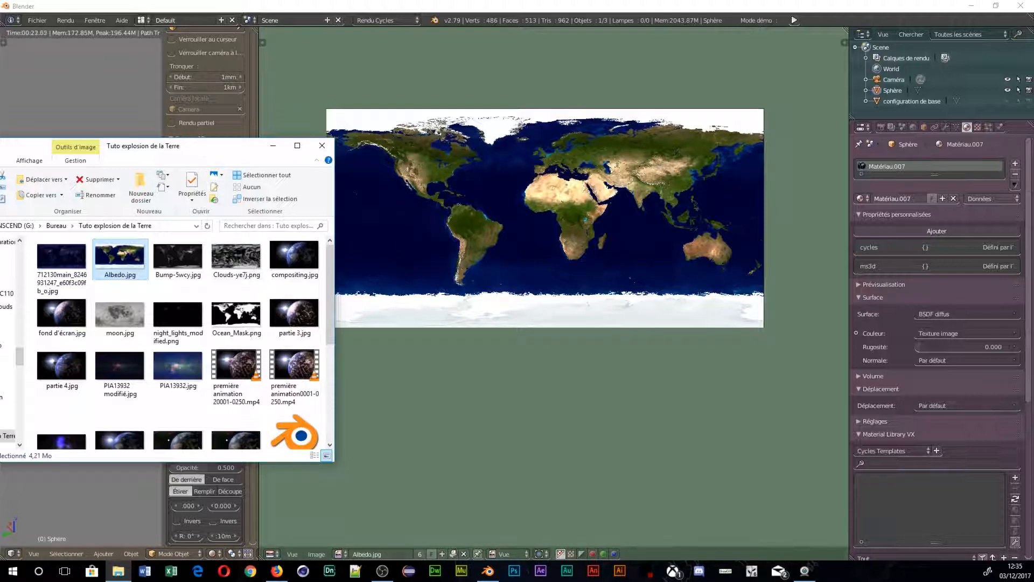
Split the image editor into an upper and a lower area and turn the upper one into a node editor
{"action": "left_click", "coordinate": [284, 499]}
{"action": "left_click_drag", "start_coordinate": [284, 545], "coordinate": [345, 235]}
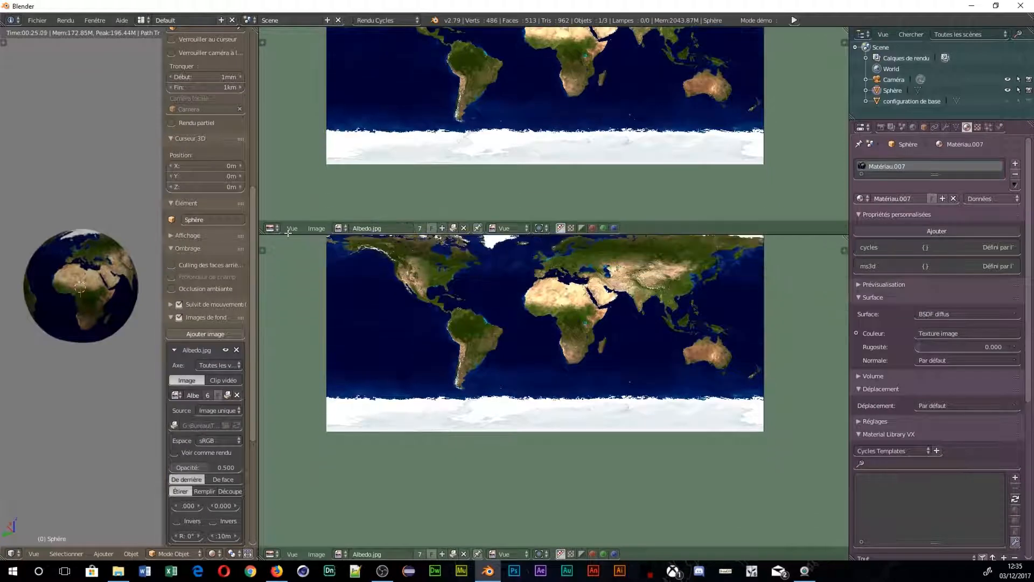
{"action": "middle_click_drag", "start_coordinate": [496, 329], "coordinate": [502, 408]}
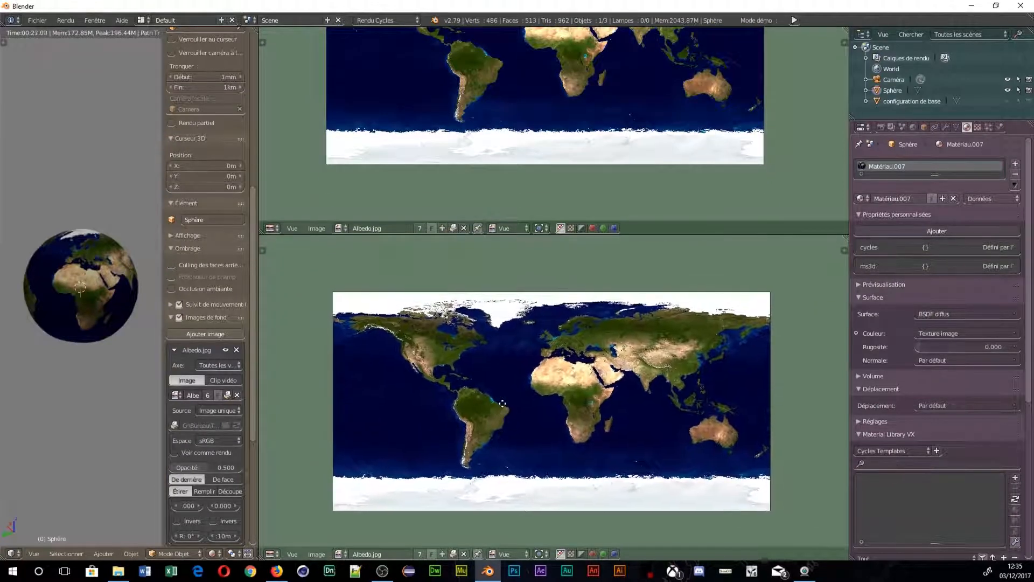
{"action": "left_click", "coordinate": [273, 228]}
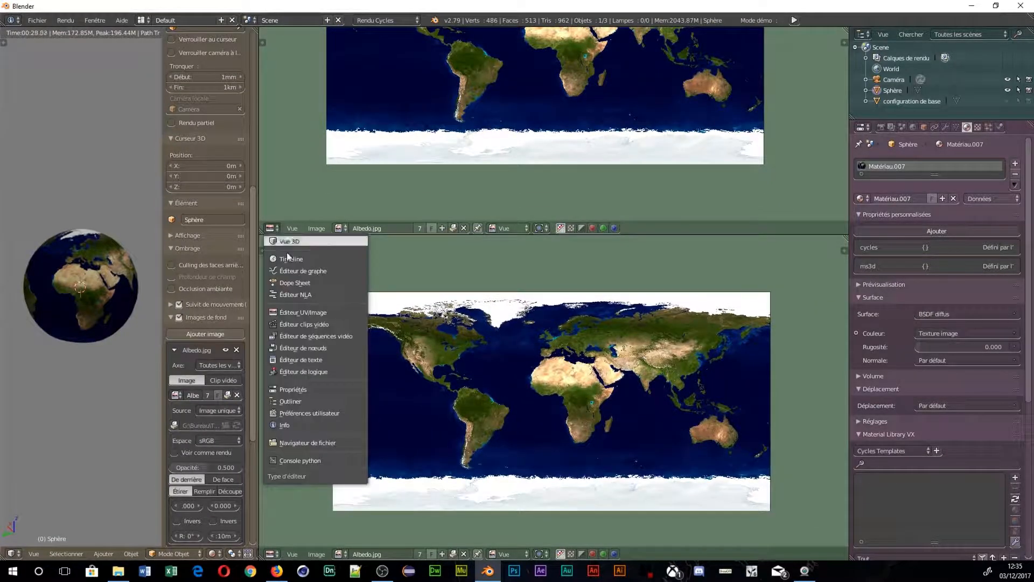
{"action": "left_click", "coordinate": [308, 347]}
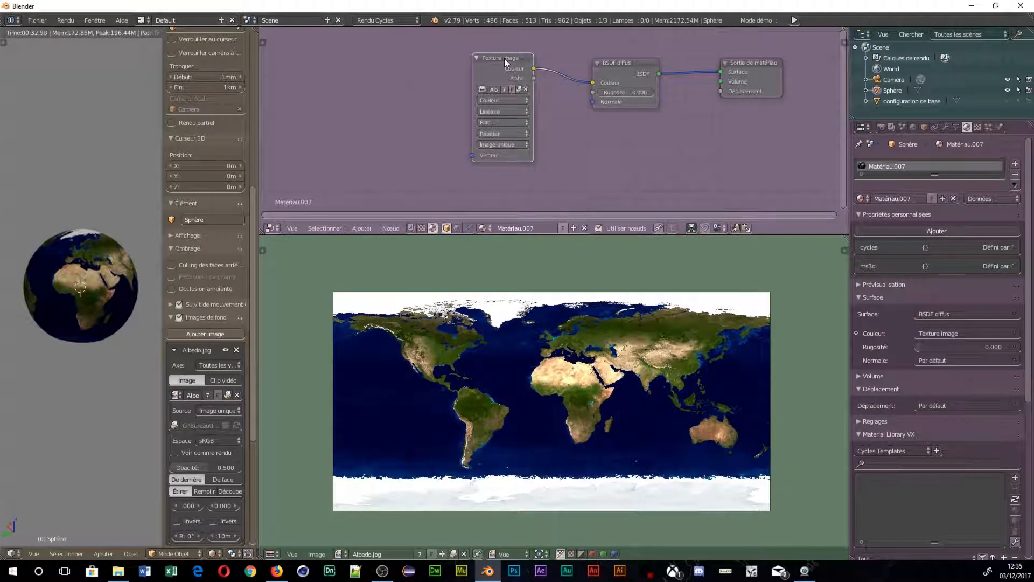
Replace the deleted image texture node with one made from the image editor's Albedo.jpg, linking its colour output to the BSDF diffus colour input
{"action": "key", "text": "x"}
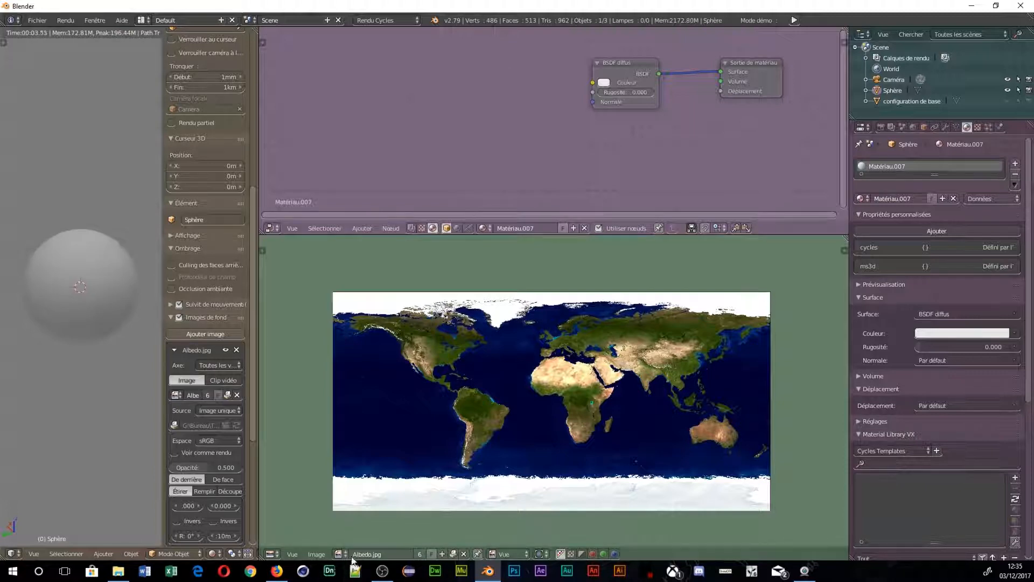
{"action": "left_click", "coordinate": [362, 554]}
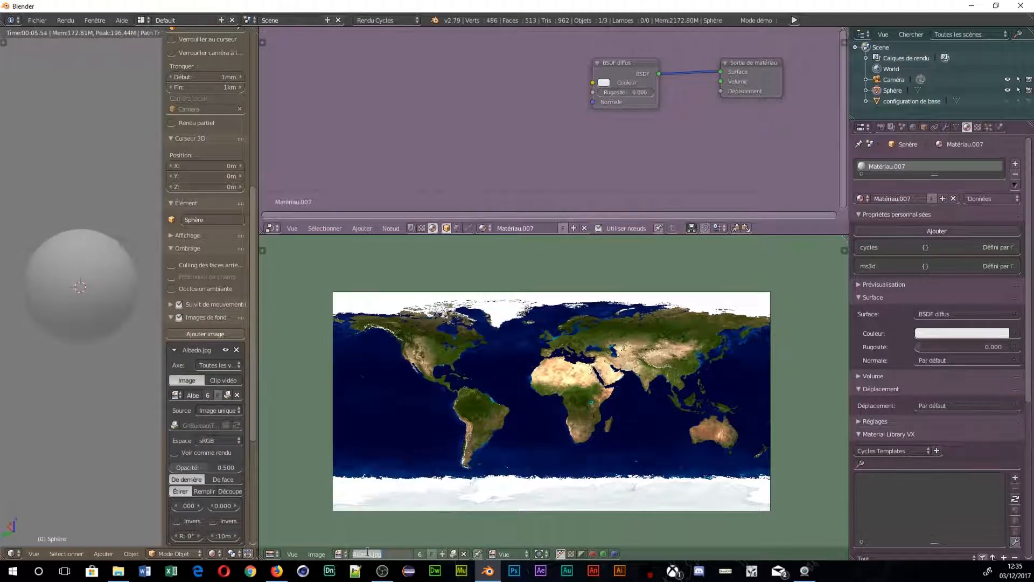
{"action": "left_click_drag", "start_coordinate": [341, 553], "coordinate": [460, 99]}
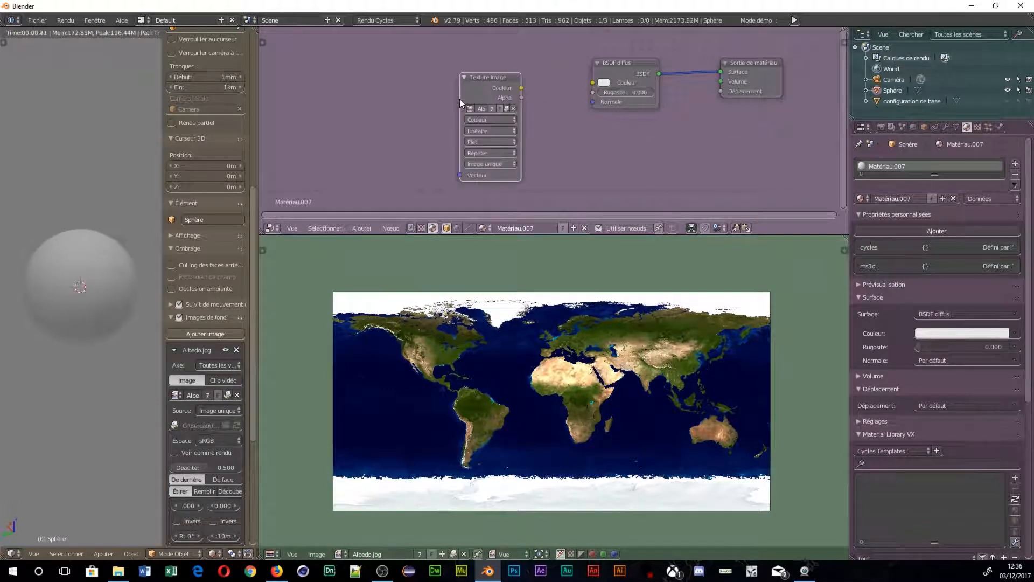
{"action": "left_click_drag", "start_coordinate": [526, 86], "coordinate": [593, 83]}
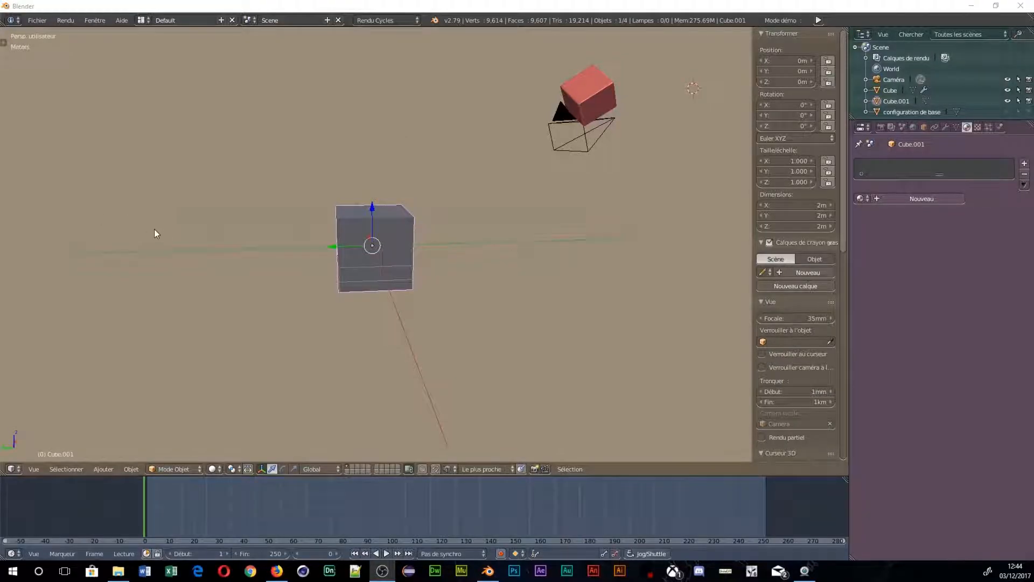
Select the small red cube near the camera and add a Tableau modifier to its modifier stack
{"action": "scroll", "coordinate": [158, 231], "scroll_direction": "down", "scroll_amount": 3}
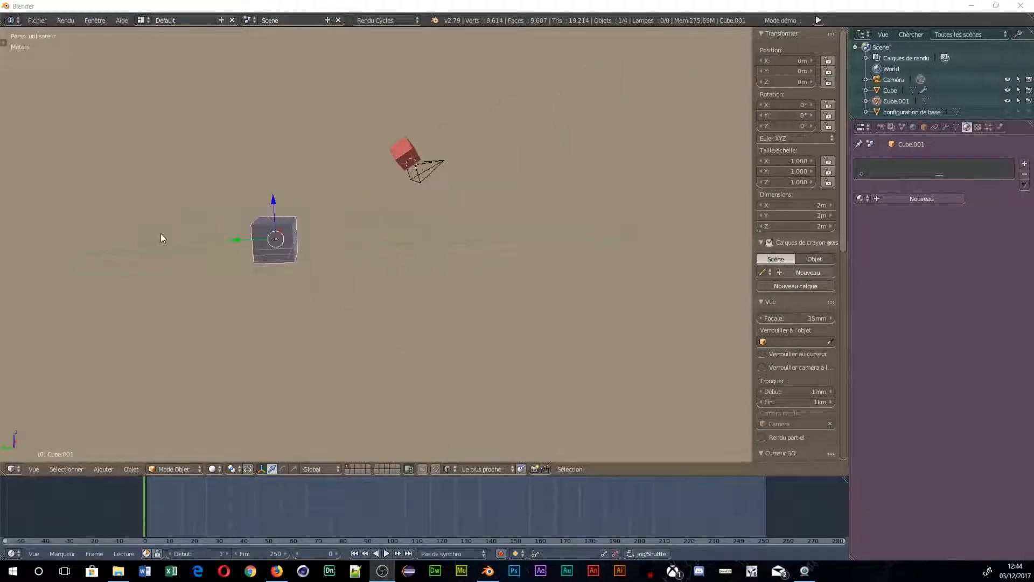
{"action": "scroll", "coordinate": [164, 256], "scroll_direction": "up", "scroll_amount": 3}
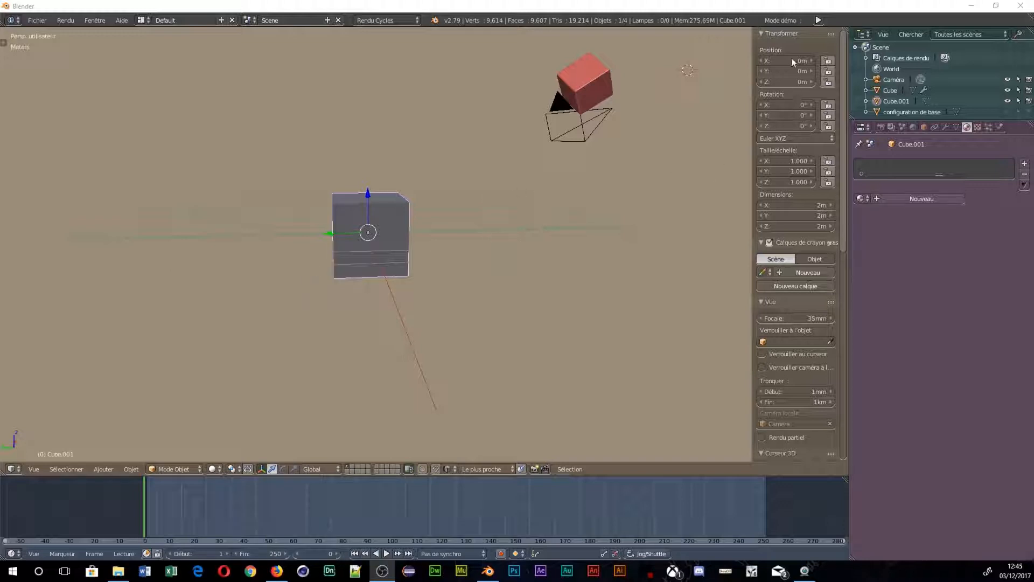
{"action": "right_click", "coordinate": [577, 83]}
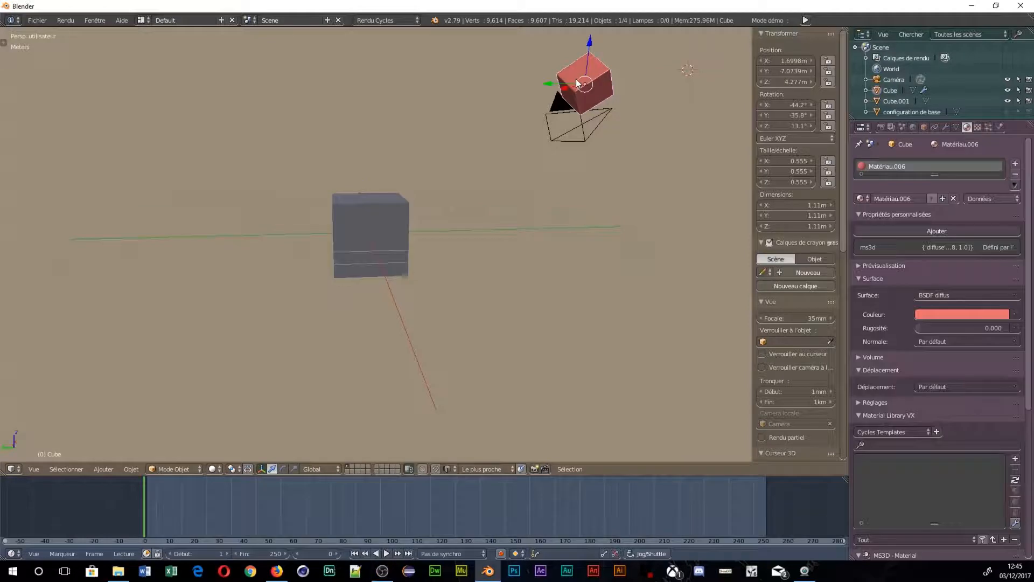
{"action": "left_click", "coordinate": [945, 127]}
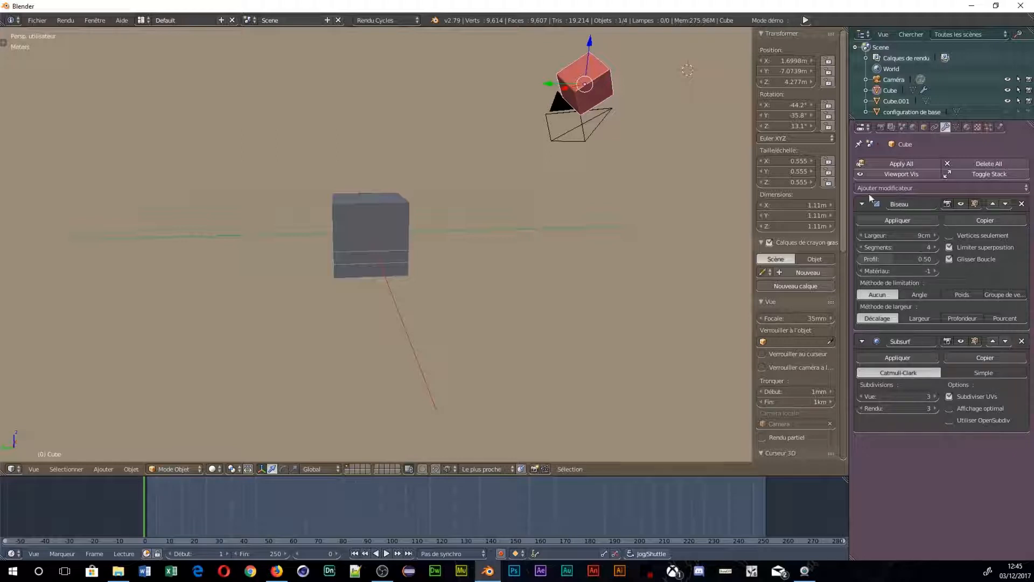
{"action": "left_click", "coordinate": [930, 188]}
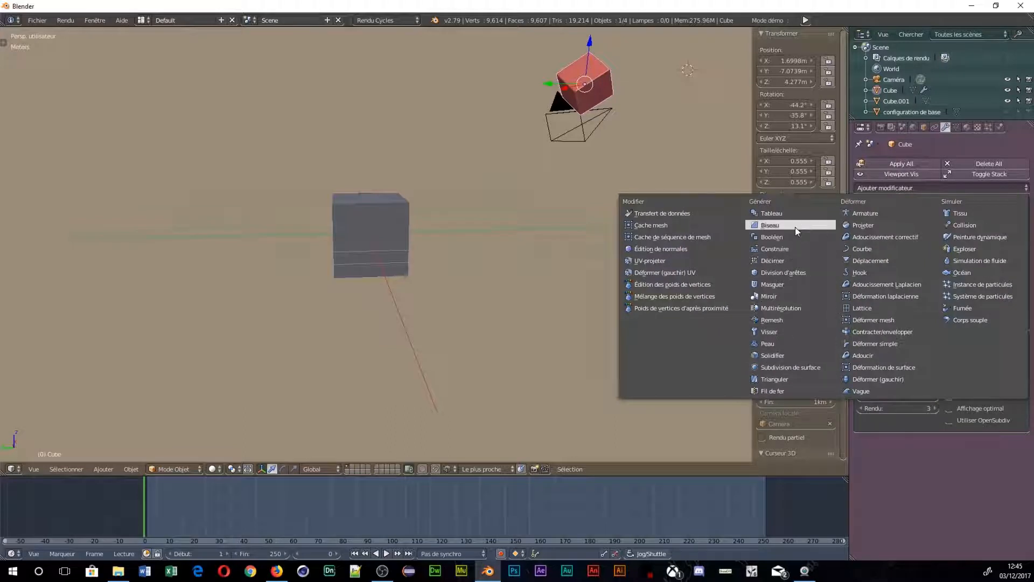
{"action": "left_click", "coordinate": [786, 214]}
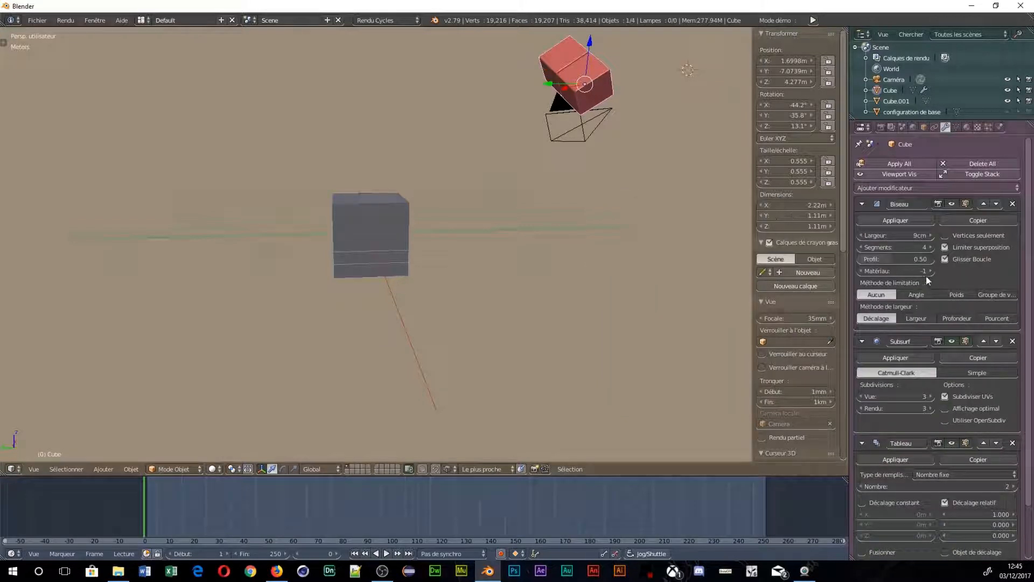
Set the red cube's Tableau modifier to 4 copies with a relative X offset of 1.700
{"action": "left_click", "coordinate": [1013, 486]}
{"action": "left_click", "coordinate": [1013, 486]}
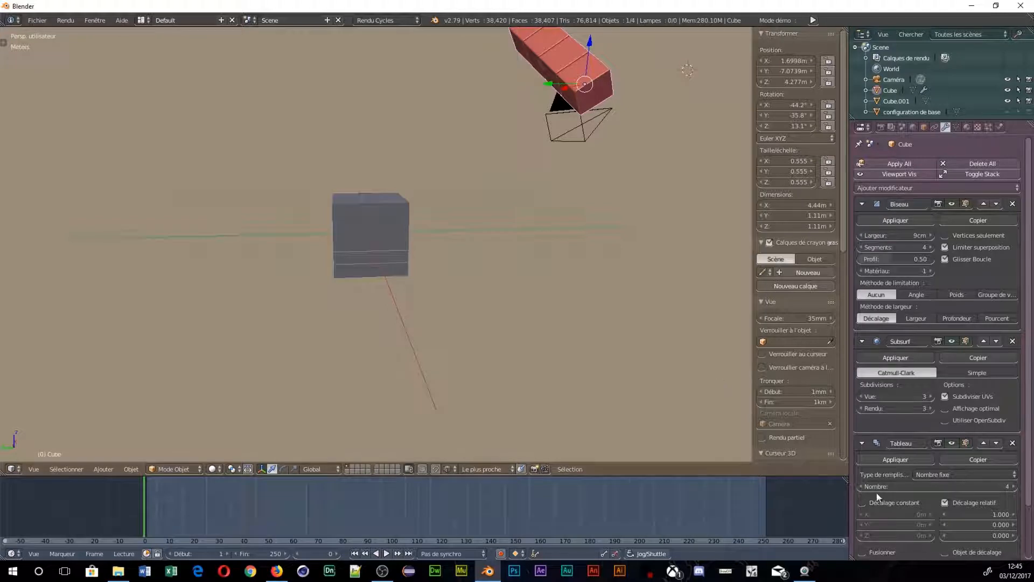
{"action": "left_click_drag", "start_coordinate": [1013, 515], "coordinate": [1026, 515]}
{"action": "scroll", "coordinate": [574, 312], "scroll_direction": "down", "scroll_amount": 3}
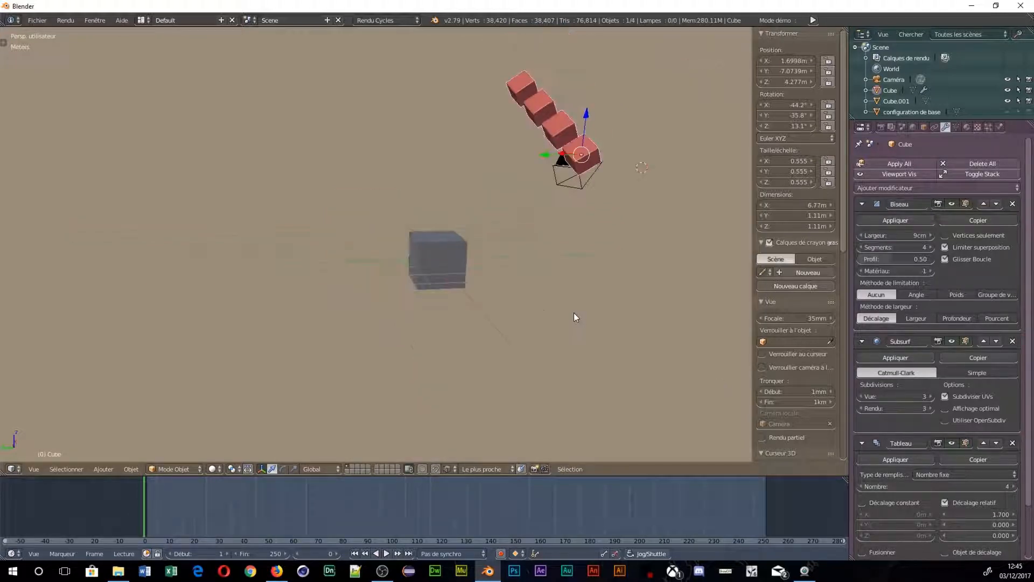
{"action": "middle_click_drag", "start_coordinate": [540, 299], "coordinate": [584, 334]}
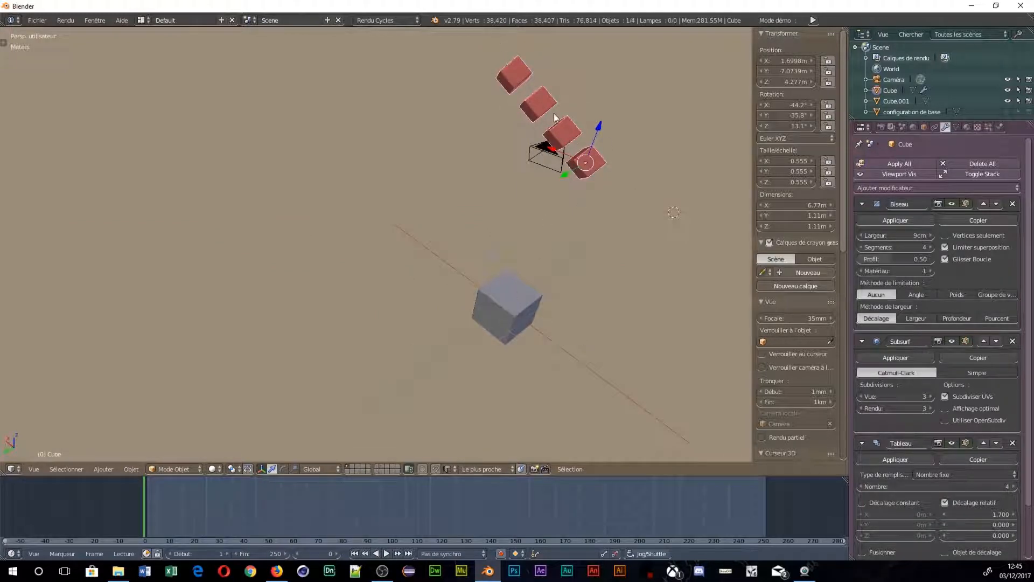
{"action": "middle_click_drag", "start_coordinate": [643, 293], "coordinate": [436, 250]}
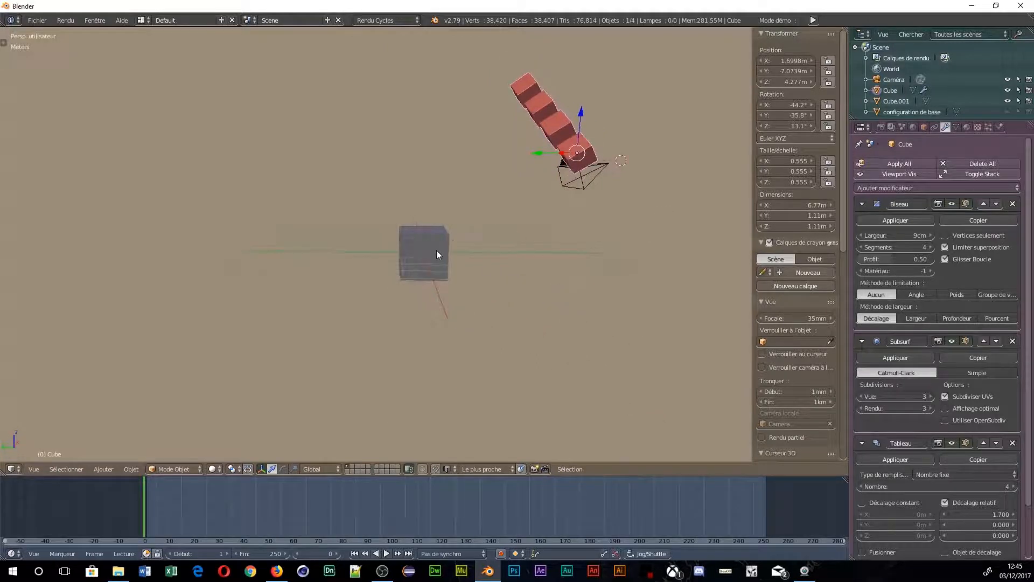
Select the grey cube with the red cube as the active object, and copy only the Tableau modifier to the grey cube
{"action": "right_click", "coordinate": [421, 235]}
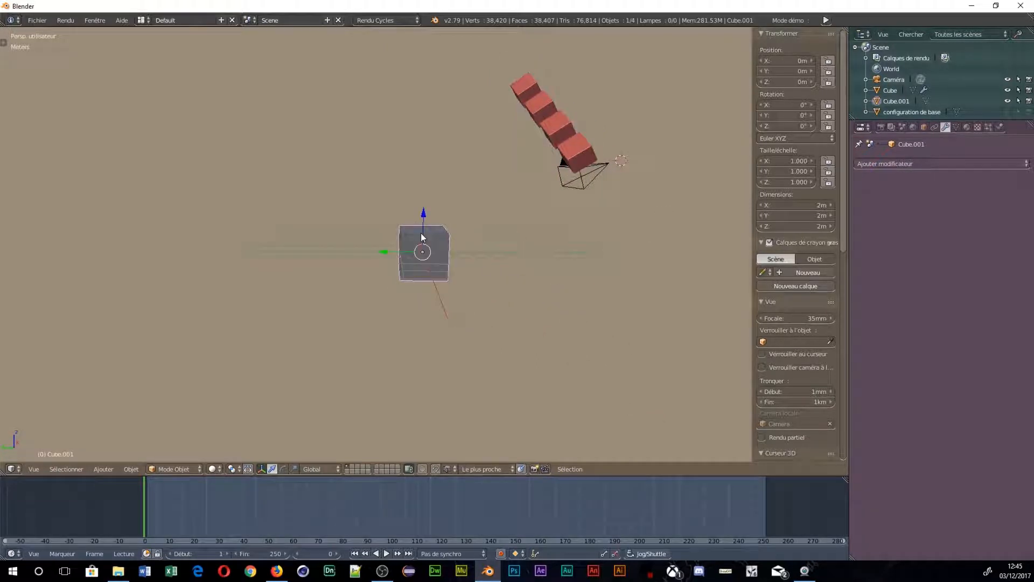
{"action": "right_click", "coordinate": [587, 151]}
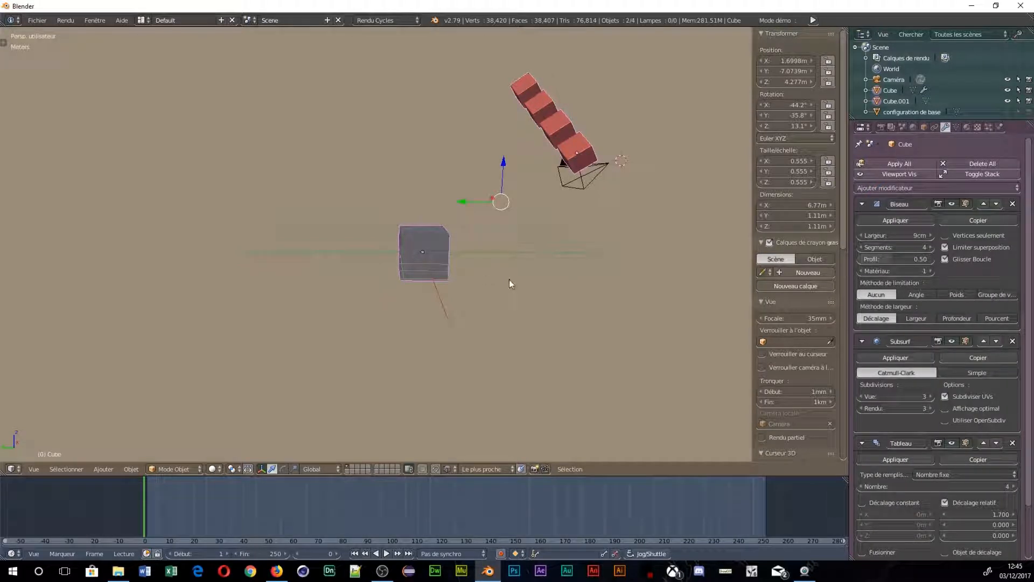
{"action": "key", "text": "ctrl+c"}
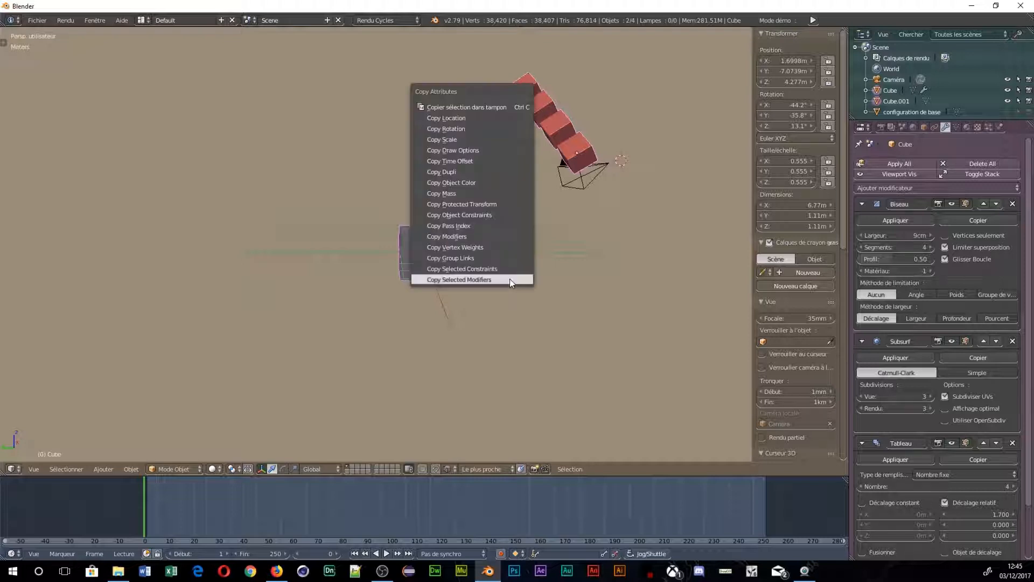
{"action": "left_click", "coordinate": [469, 278]}
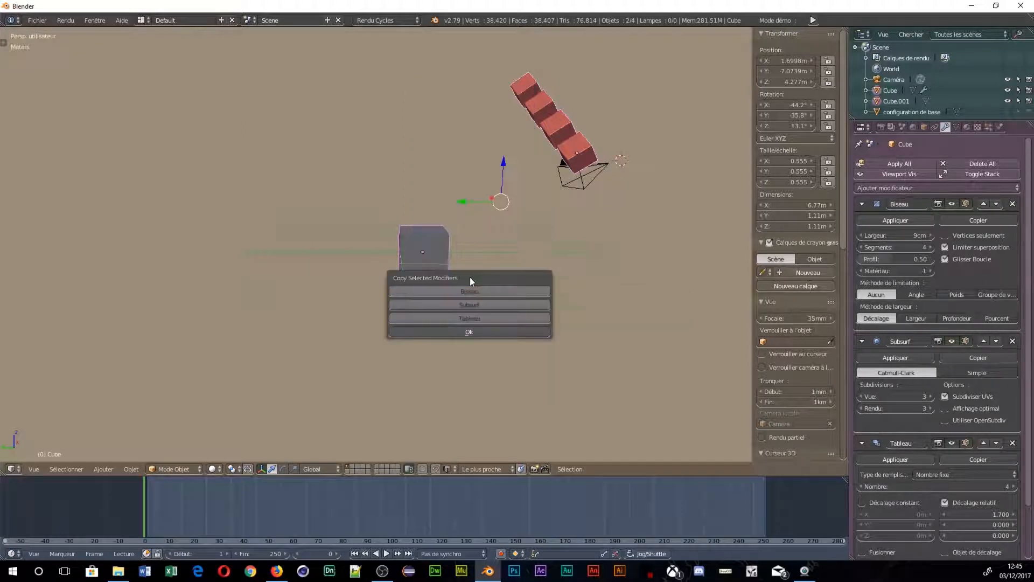
{"action": "left_click", "coordinate": [476, 320]}
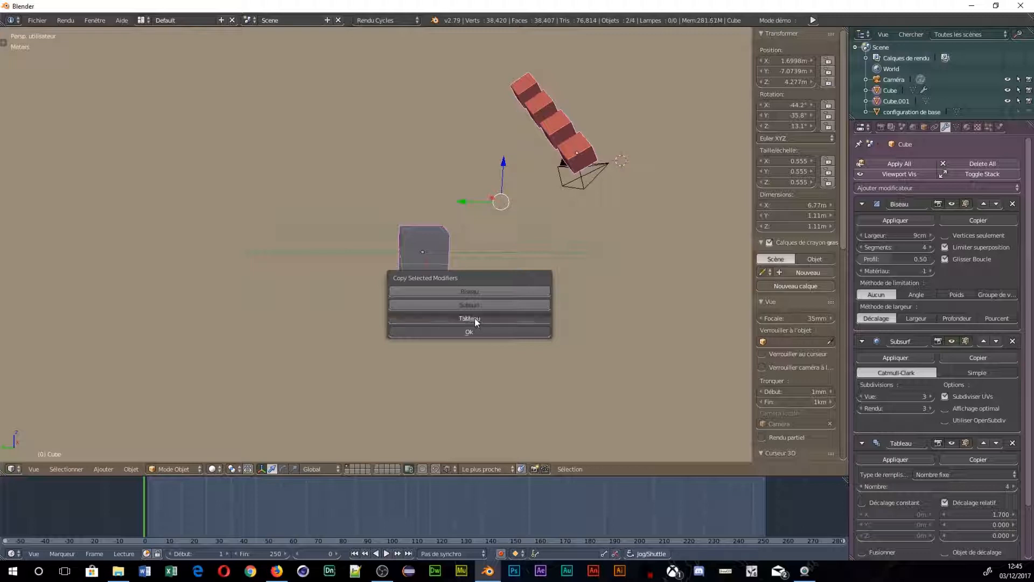
{"action": "left_click", "coordinate": [468, 332]}
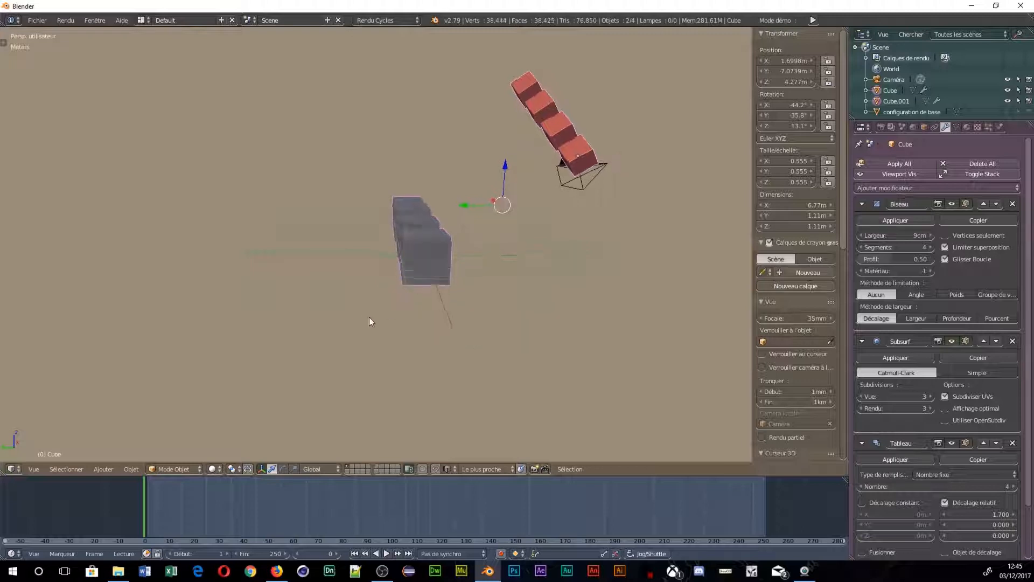
{"action": "middle_click_drag", "start_coordinate": [370, 318], "coordinate": [476, 382]}
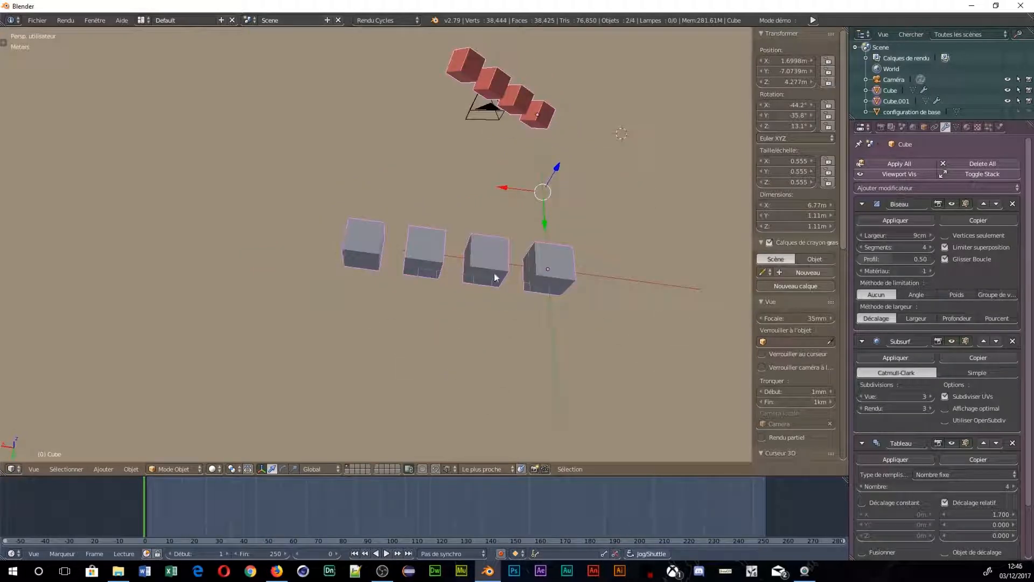
{"action": "middle_click_drag", "start_coordinate": [579, 160], "coordinate": [518, 201]}
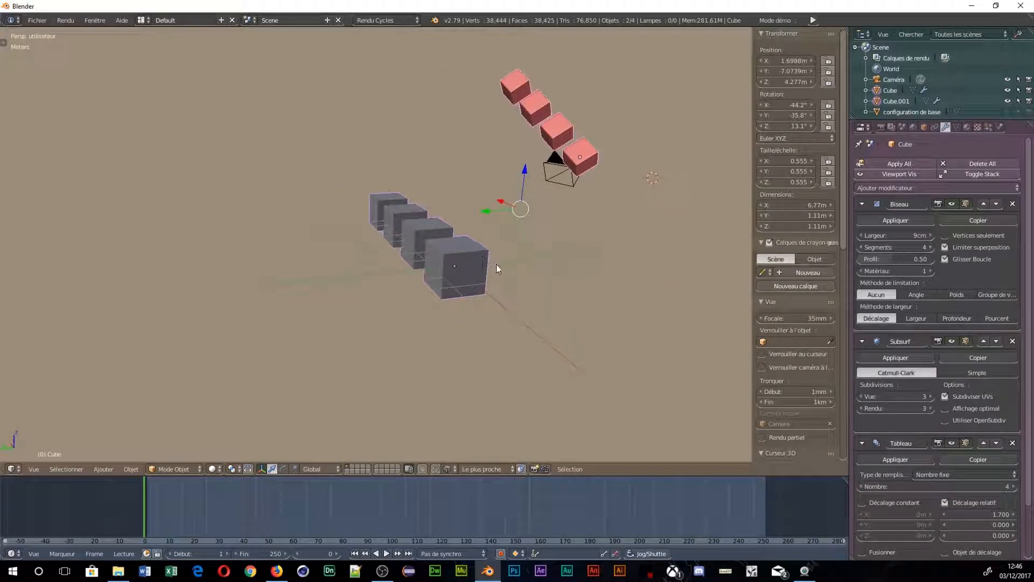
Copy the red cube's rotation and scale to the grey cube with Copy Attributes
{"action": "key", "text": "ctrl+c"}
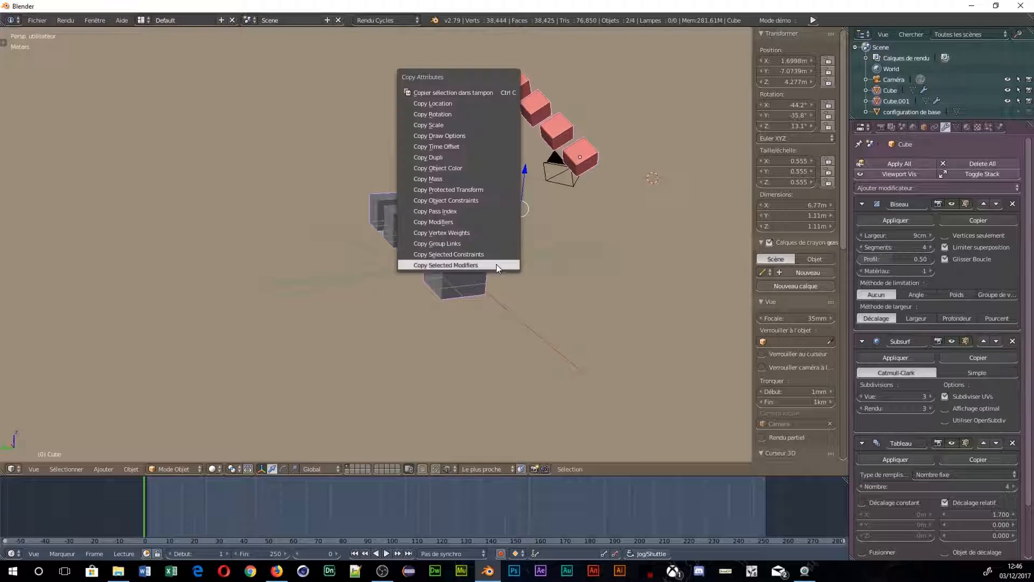
{"action": "left_click", "coordinate": [465, 112]}
{"action": "middle_click_drag", "start_coordinate": [491, 156], "coordinate": [513, 152]}
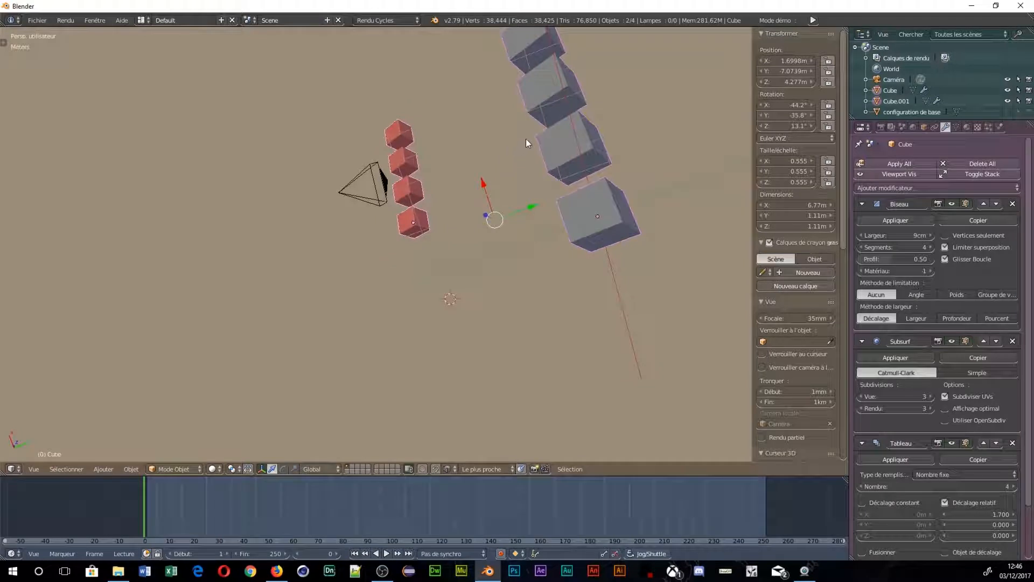
{"action": "key", "text": "ctrl+c"}
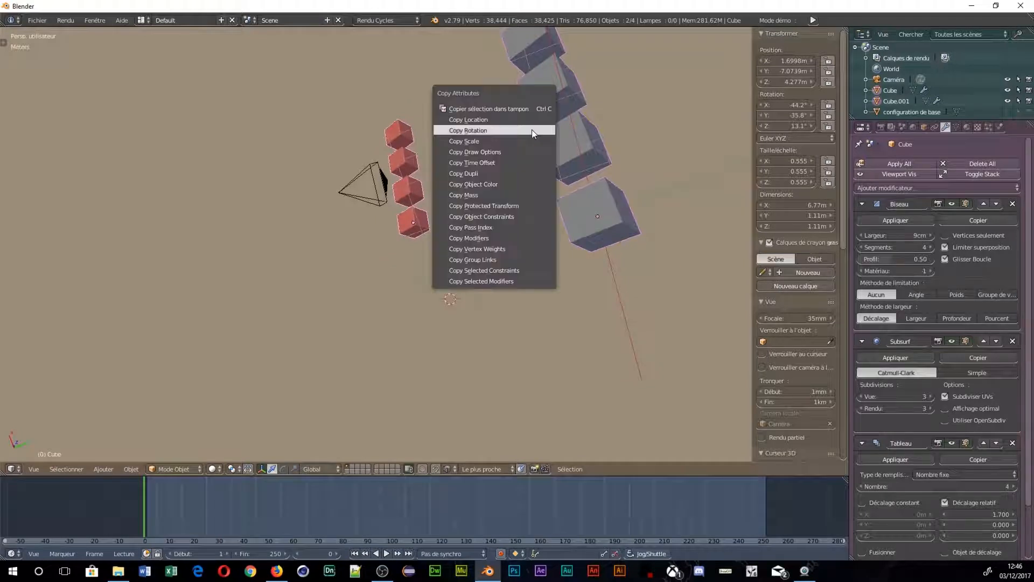
{"action": "left_click", "coordinate": [496, 142]}
Copy the red cube's draw options and object color to the grey cube
{"action": "middle_click_drag", "start_coordinate": [526, 175], "coordinate": [706, 129]}
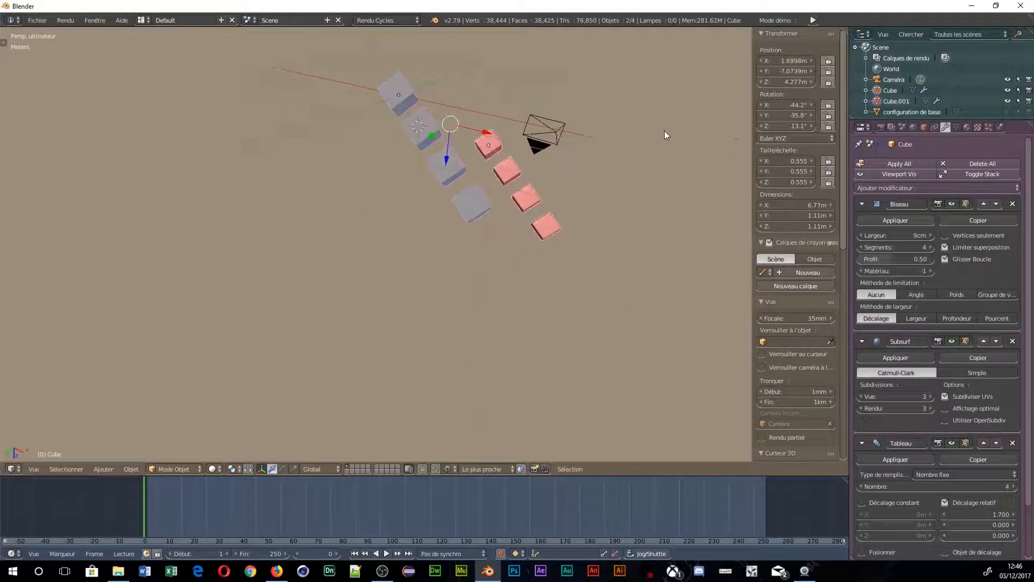
{"action": "key", "text": "ctrl+c"}
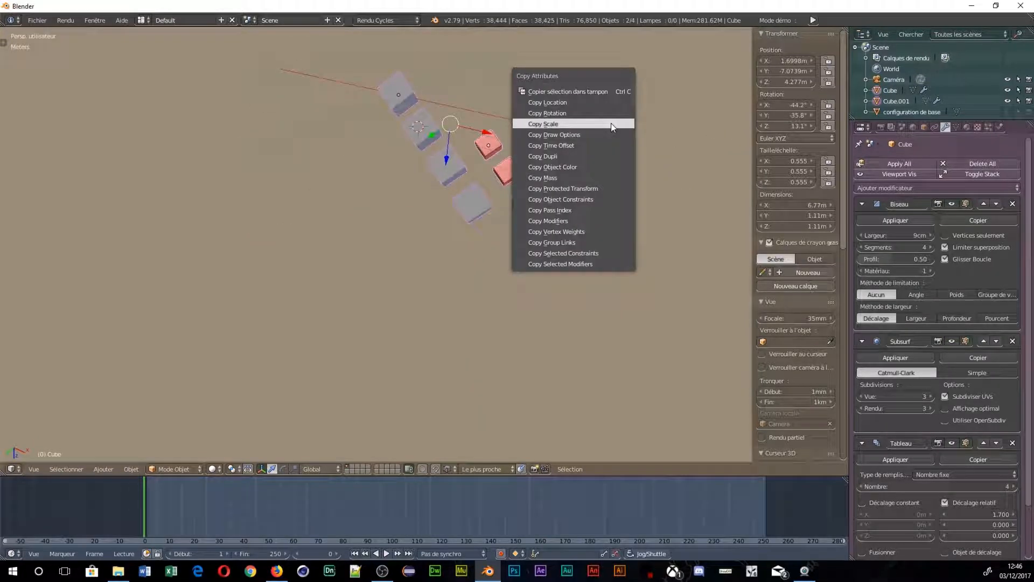
{"action": "left_click", "coordinate": [584, 134]}
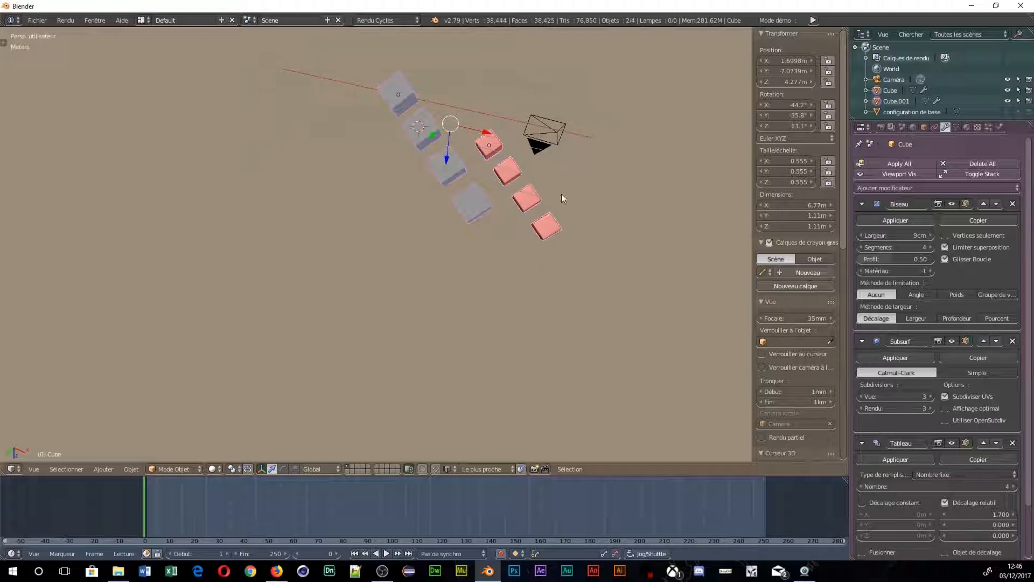
{"action": "middle_click_drag", "start_coordinate": [561, 194], "coordinate": [483, 182]}
{"action": "key", "text": "ctrl+c"}
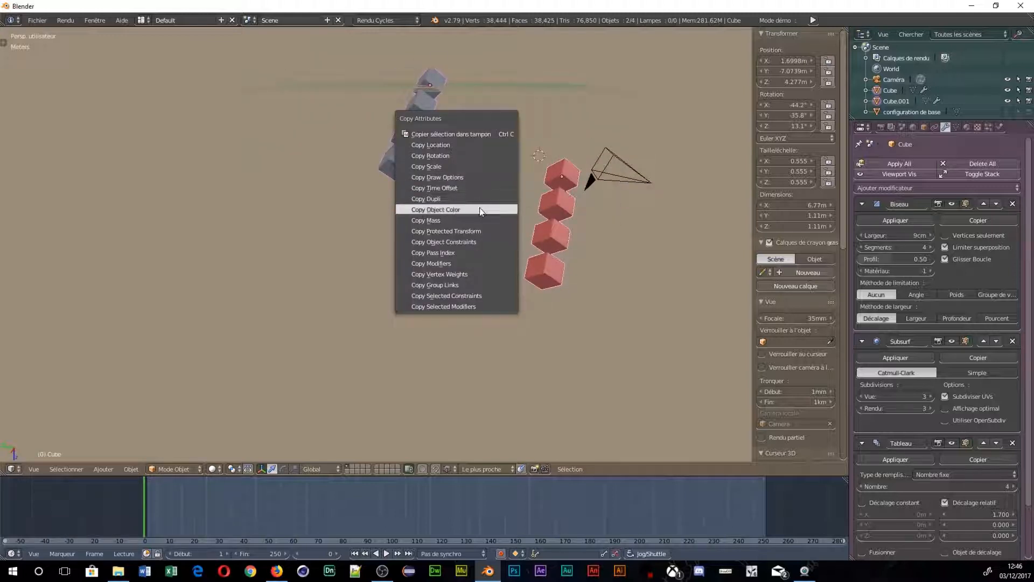
{"action": "left_click", "coordinate": [479, 209]}
Show the 3D view in rendered shading and copy all of the red cube's modifiers to the grey cube
{"action": "key", "text": "ctrl+c"}
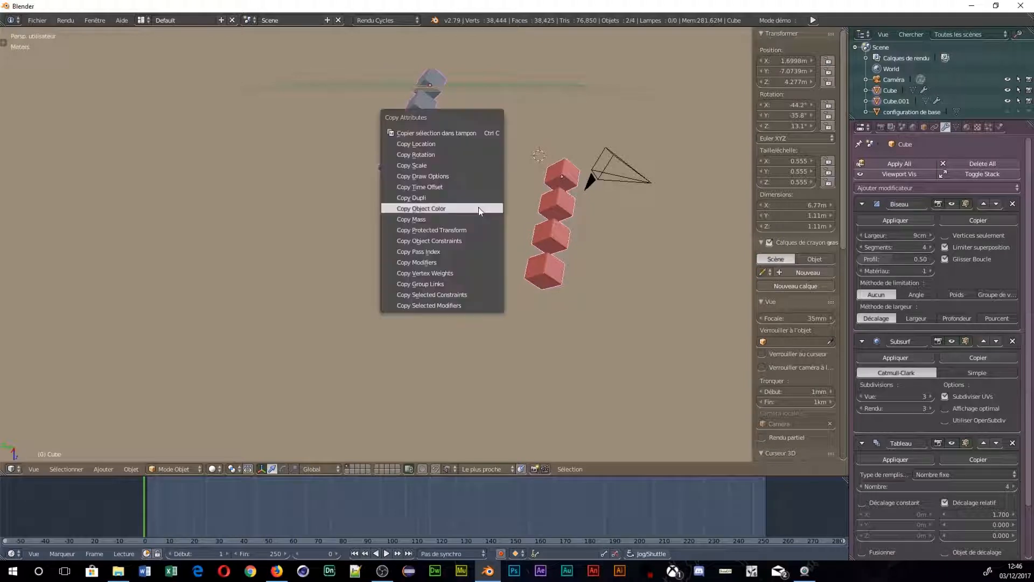
{"action": "left_click", "coordinate": [461, 262]}
{"action": "key", "text": "shift+z"}
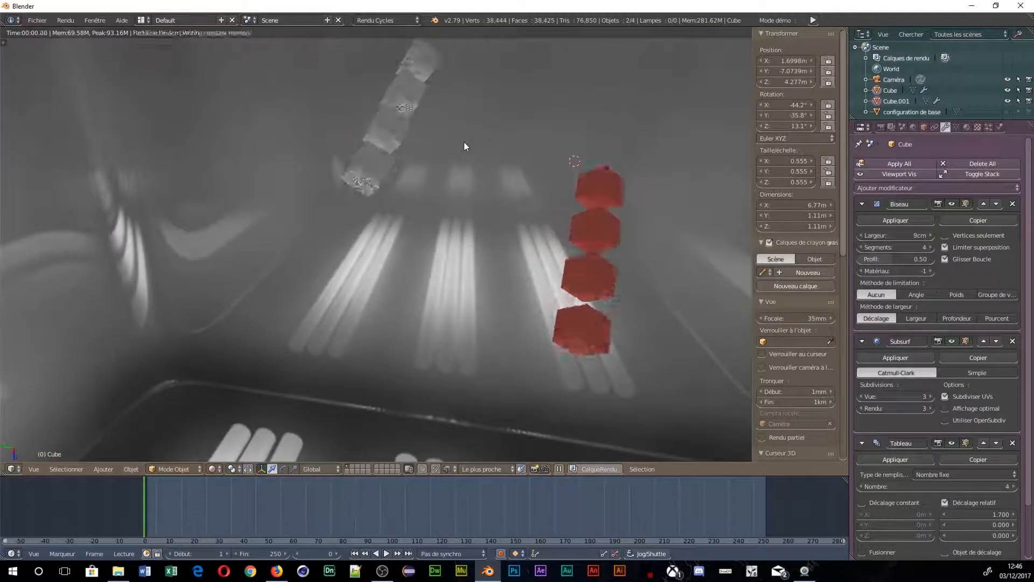
{"action": "key", "text": "ctrl+c"}
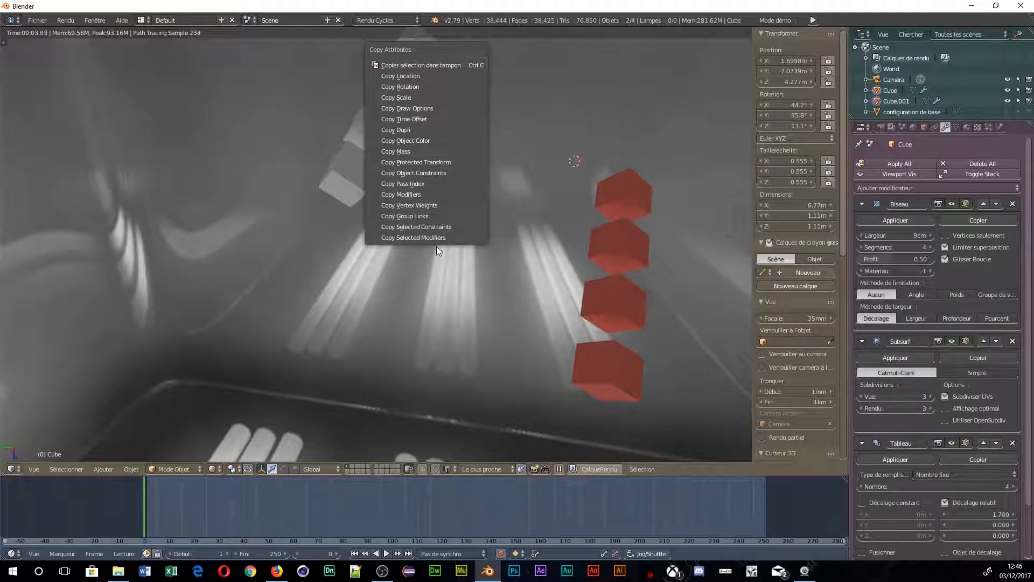
{"action": "left_click", "coordinate": [410, 194]}
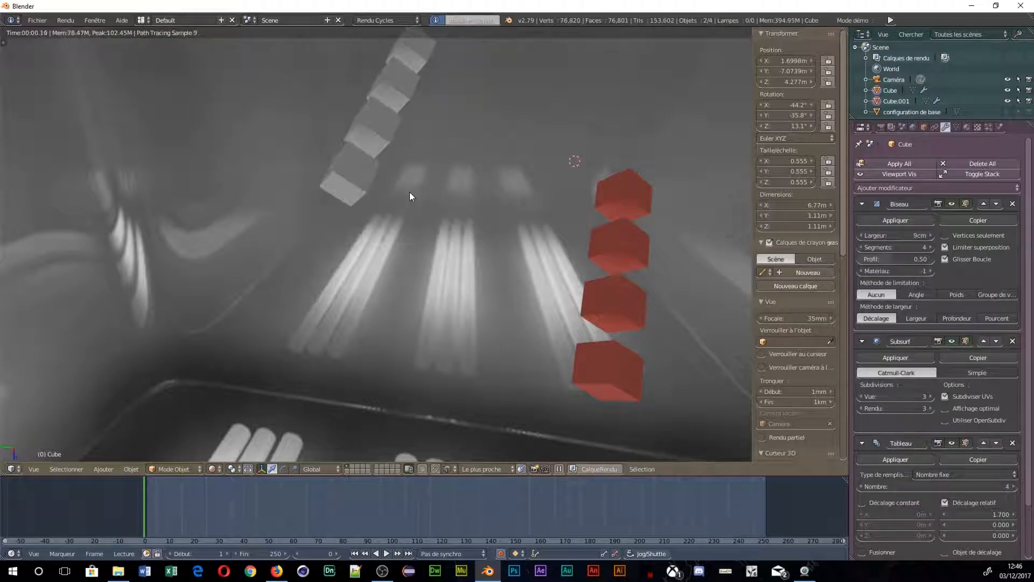
Copy the red cube's location to the grey cube
{"action": "scroll", "coordinate": [396, 122], "scroll_direction": "up", "scroll_amount": 3}
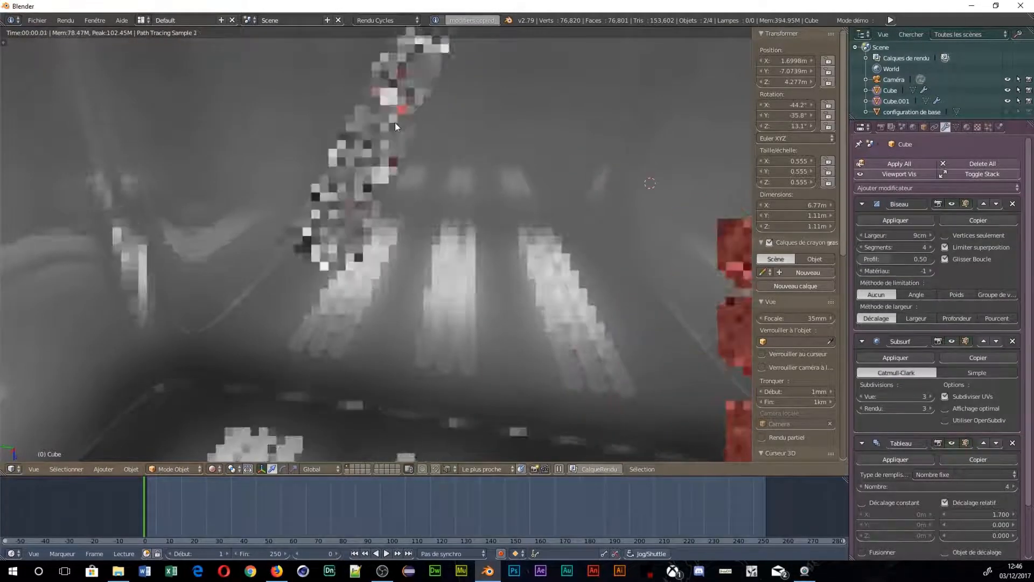
{"action": "scroll", "coordinate": [636, 297], "scroll_direction": "down", "scroll_amount": 3}
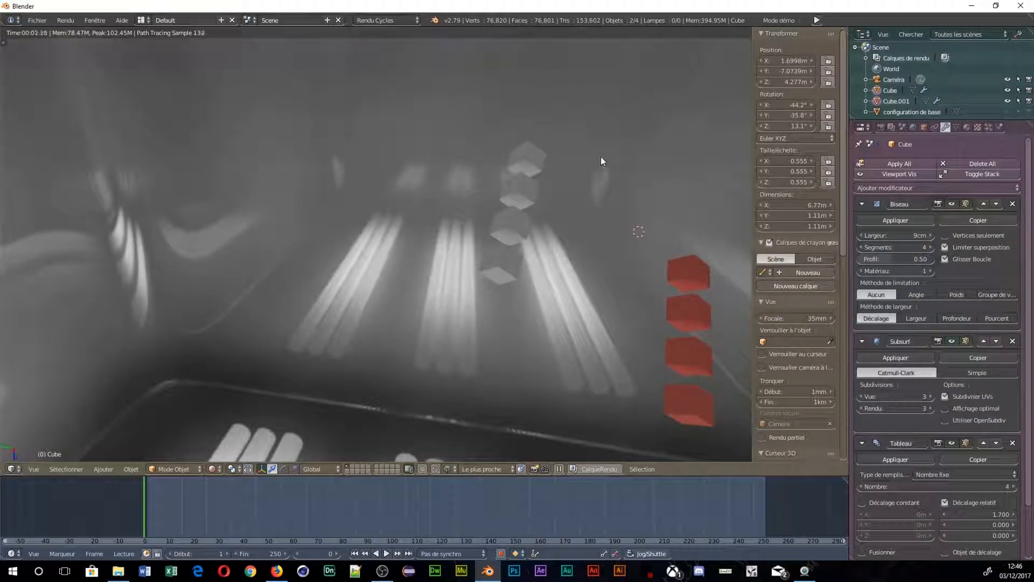
{"action": "key", "text": "ctrl+c"}
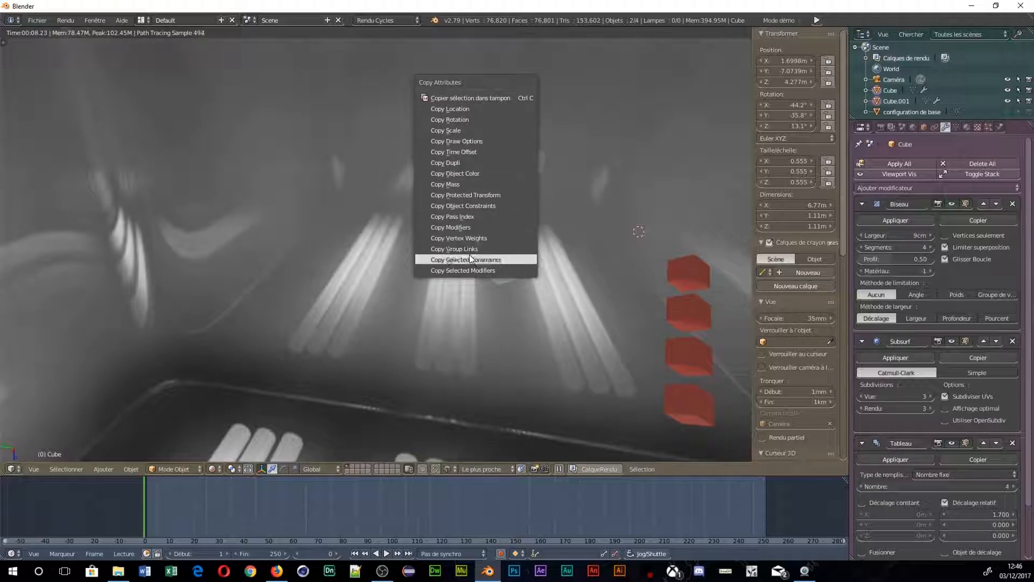
{"action": "left_click", "coordinate": [464, 109]}
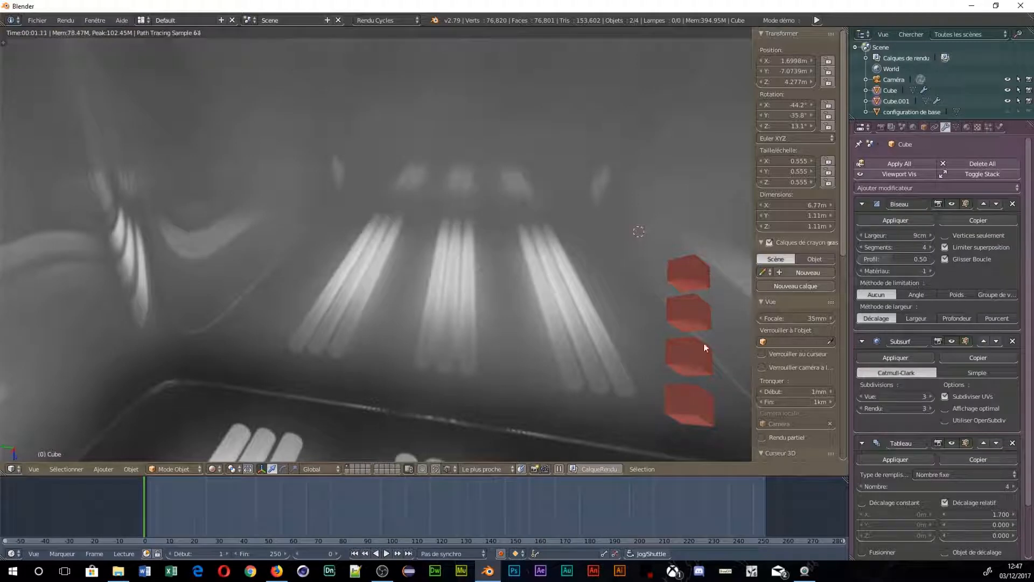
Select the grey cube Cube.001 overlapping the red one and try moving it along the X axis
{"action": "right_click", "coordinate": [696, 409]}
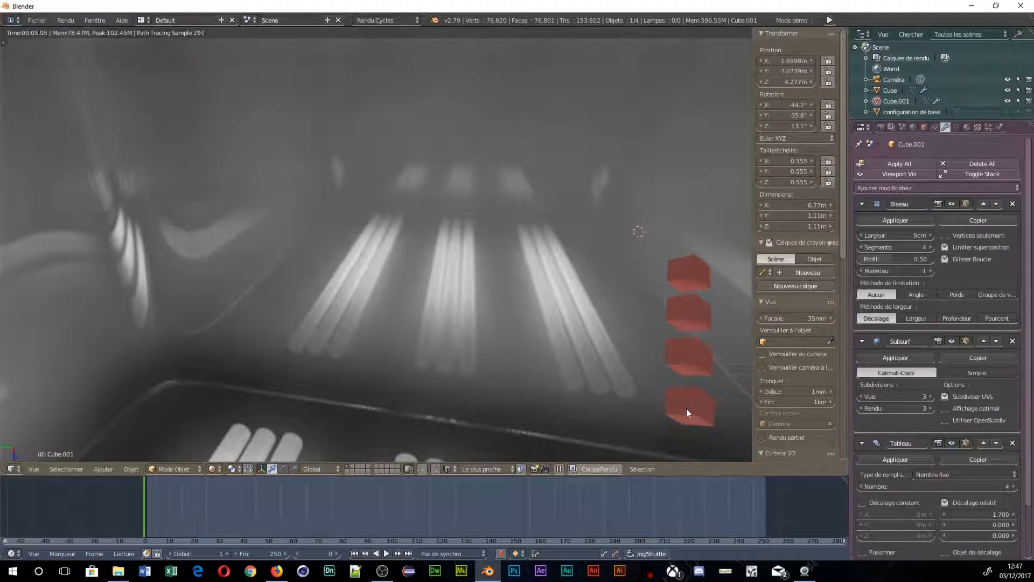
{"action": "key", "text": "g"}
{"action": "key", "text": "x"}
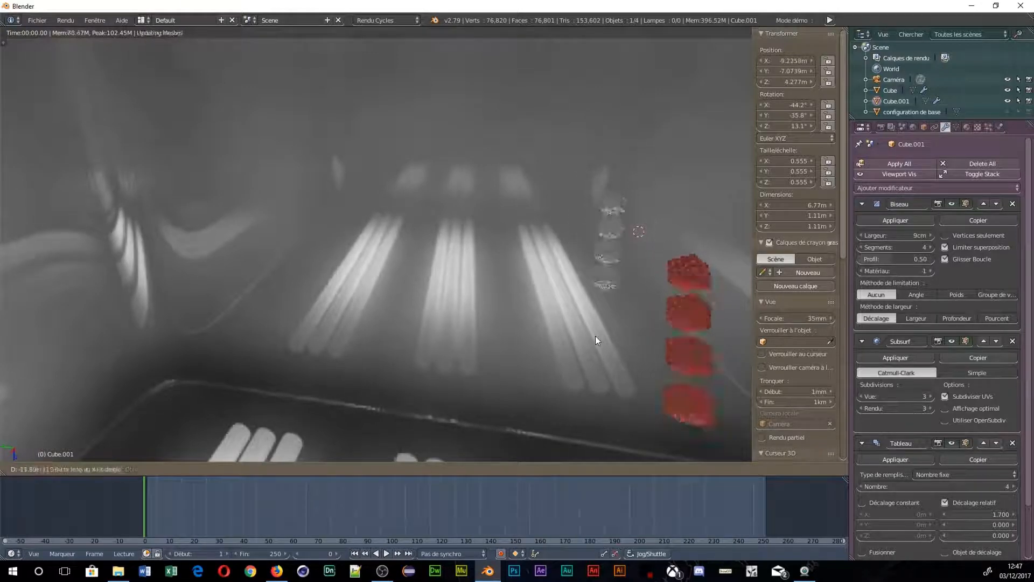
{"action": "right_click", "coordinate": [619, 311]}
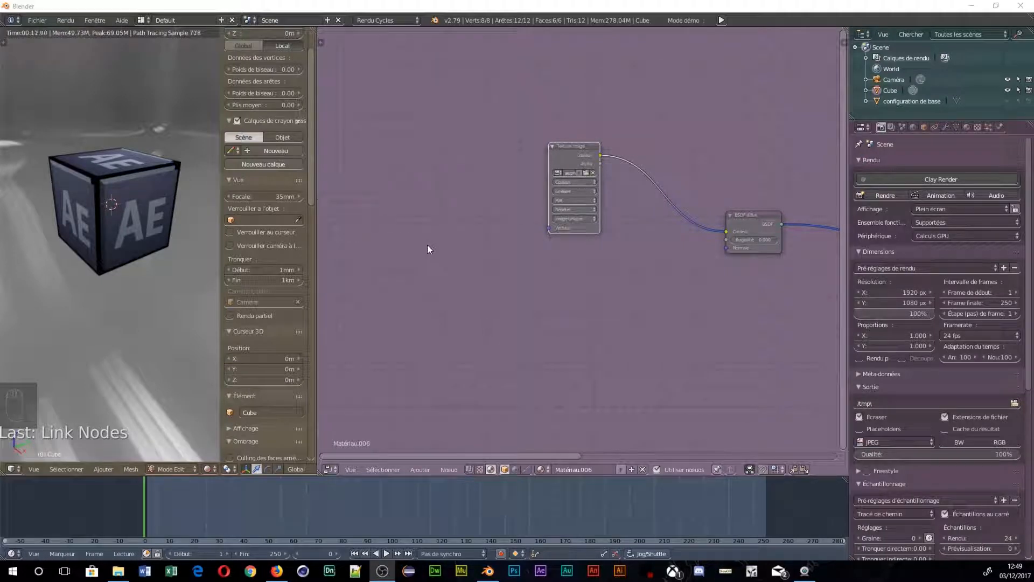
Add a Coordonnées de texture node well before the image texture node in the cube's material
{"action": "middle_click_drag", "start_coordinate": [428, 245], "coordinate": [571, 283]}
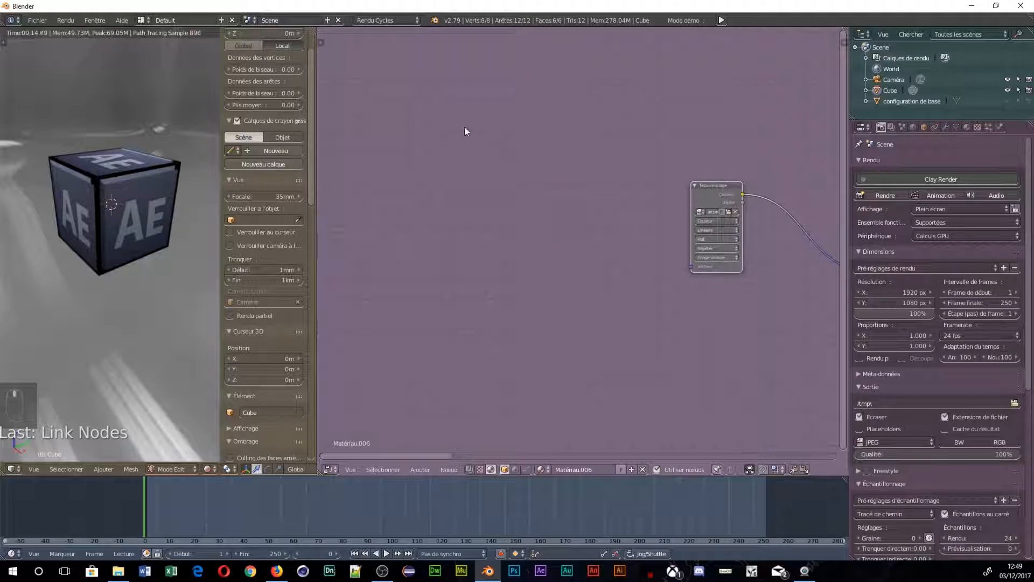
{"action": "key", "text": "shift+a"}
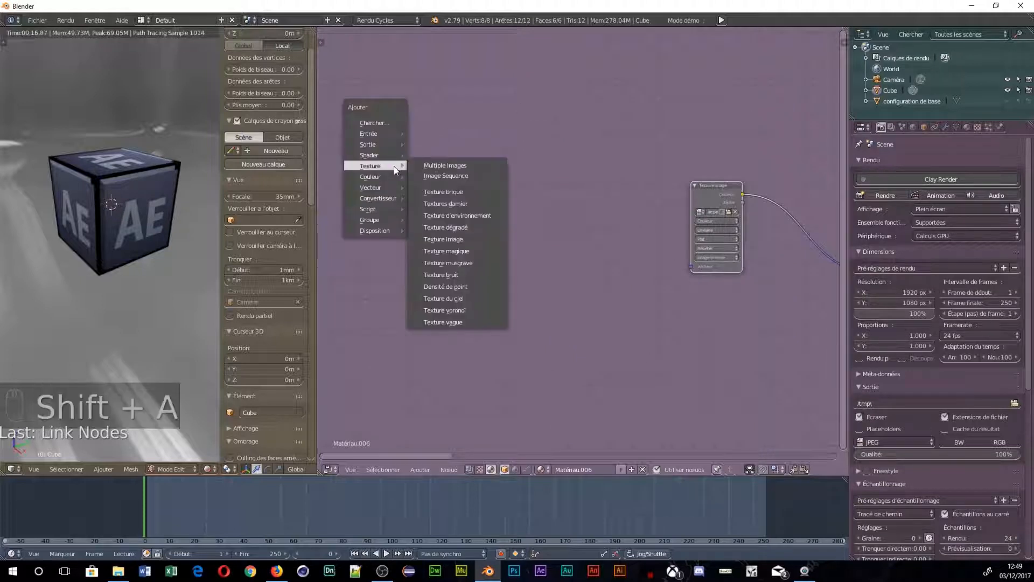
{"action": "mouse_move", "coordinate": [368, 134]}
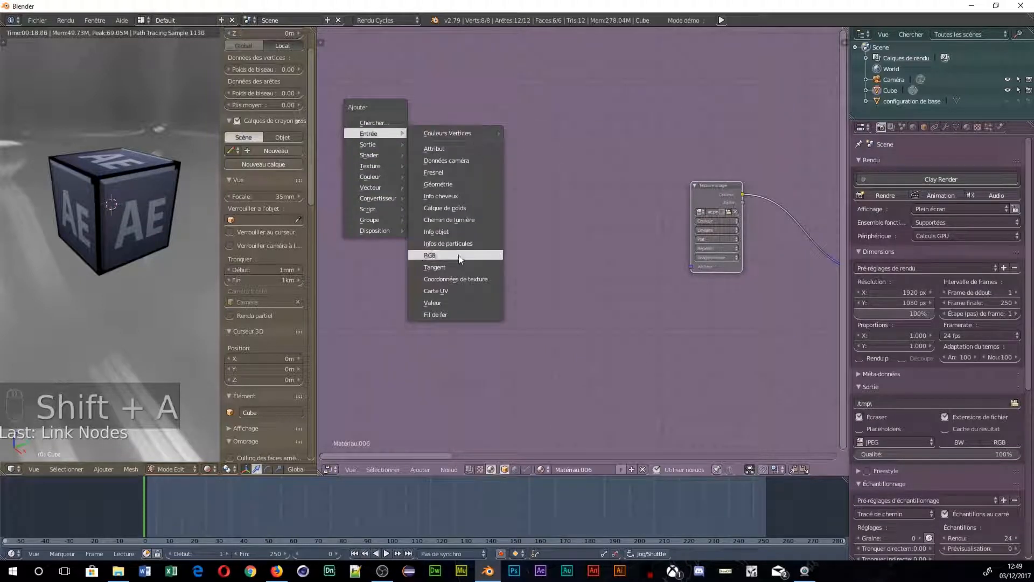
{"action": "left_click", "coordinate": [457, 279]}
{"action": "left_click", "coordinate": [347, 181]}
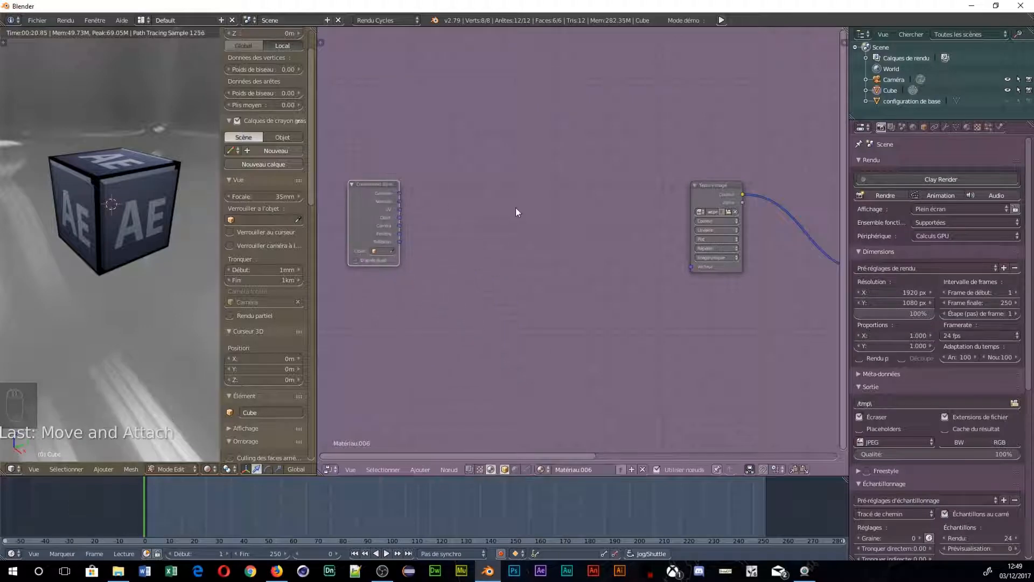
Add a Placage vector node between the texture coordinates node and the image texture node
{"action": "key", "text": "shift+a"}
{"action": "mouse_move", "coordinate": [510, 266]}
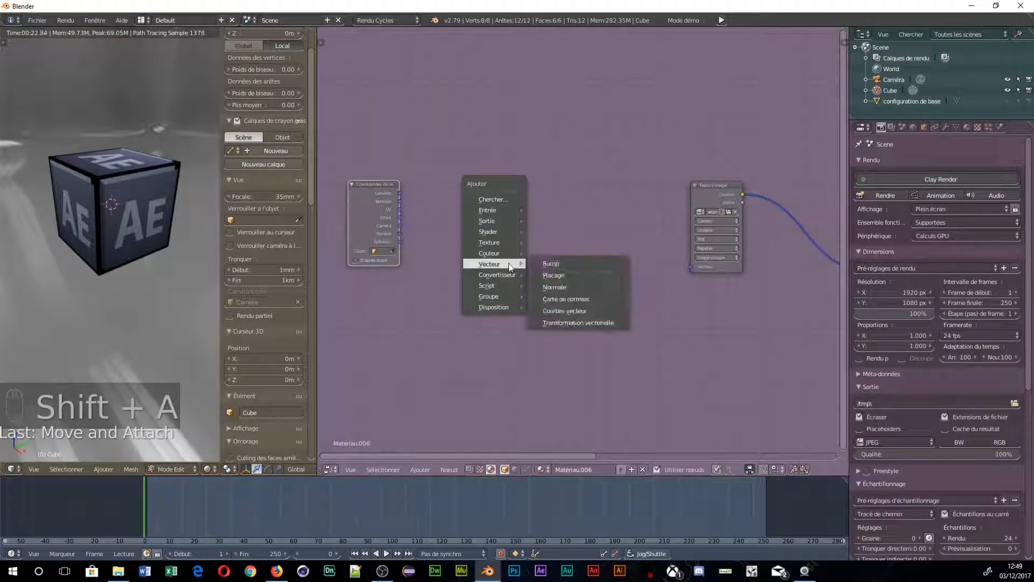
{"action": "left_click", "coordinate": [554, 276]}
{"action": "left_click", "coordinate": [453, 171]}
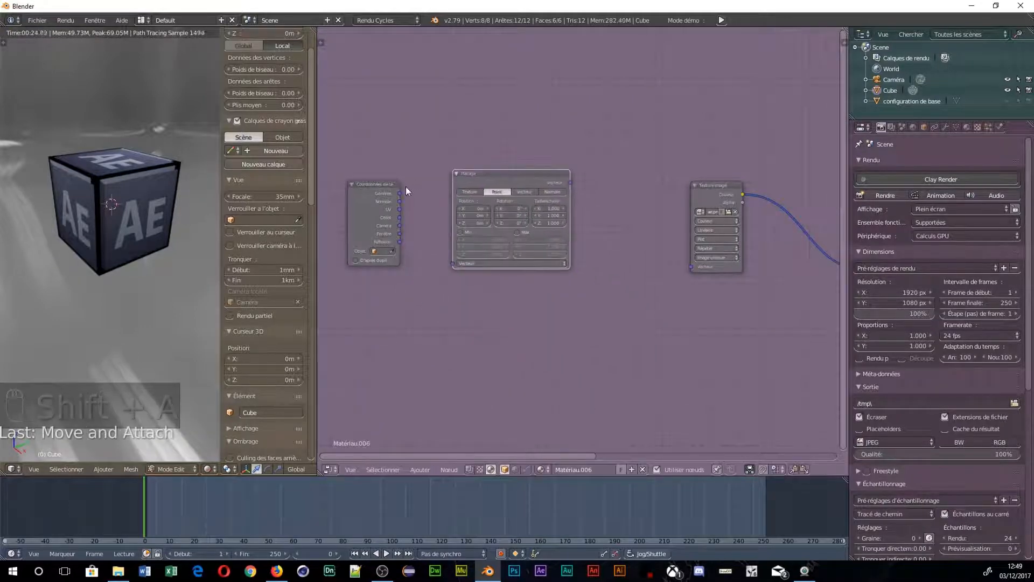
Link the UV output through the Placage node to the image texture's vector input, and set the Placage X scale to 1
{"action": "left_click_drag", "start_coordinate": [401, 209], "coordinate": [454, 264]}
{"action": "left_click_drag", "start_coordinate": [571, 184], "coordinate": [693, 268]}
{"action": "left_click_drag", "start_coordinate": [512, 179], "coordinate": [658, 207]}
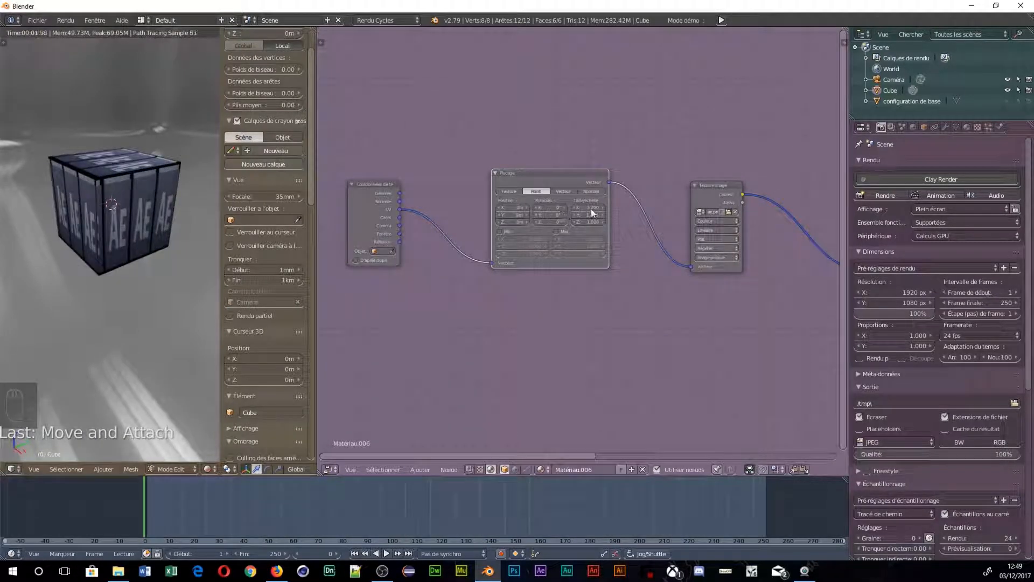
{"action": "type", "text": "1"}
{"action": "key", "text": "Return"}
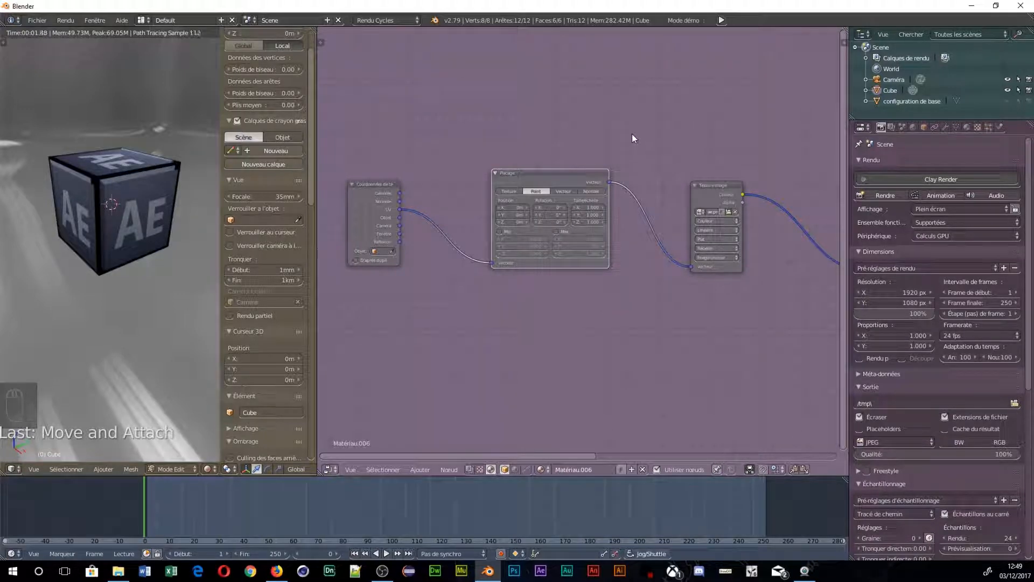
Delete the texture coordinates and Placage nodes together
{"action": "key", "text": "b"}
{"action": "left_click_drag", "start_coordinate": [628, 115], "coordinate": [309, 347]}
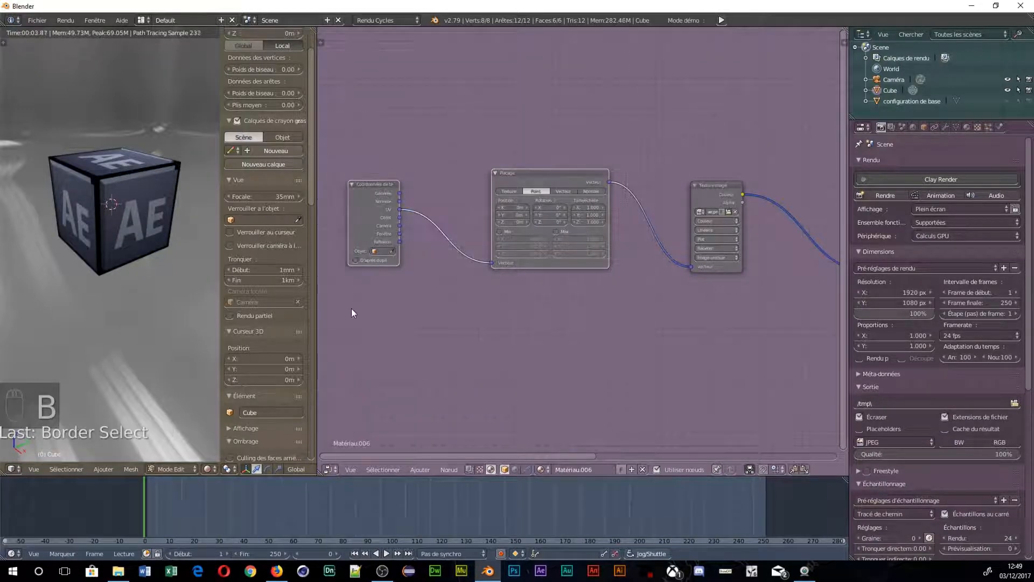
{"action": "key", "text": "x"}
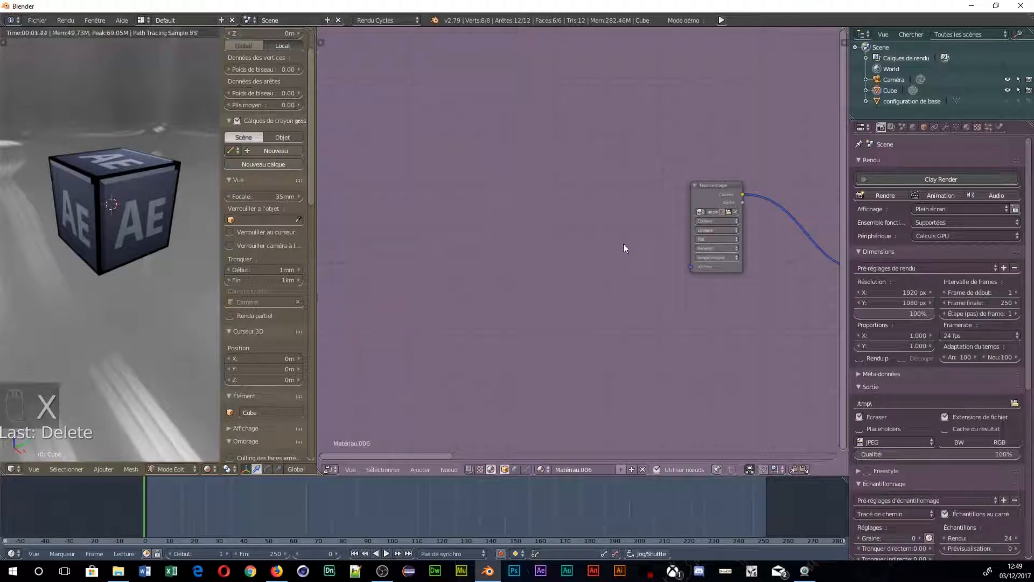
Generate linked coordinate and Placage nodes for the image texture with Texture Setup, and set the Placage X scale to 2.100
{"action": "left_click", "coordinate": [725, 188]}
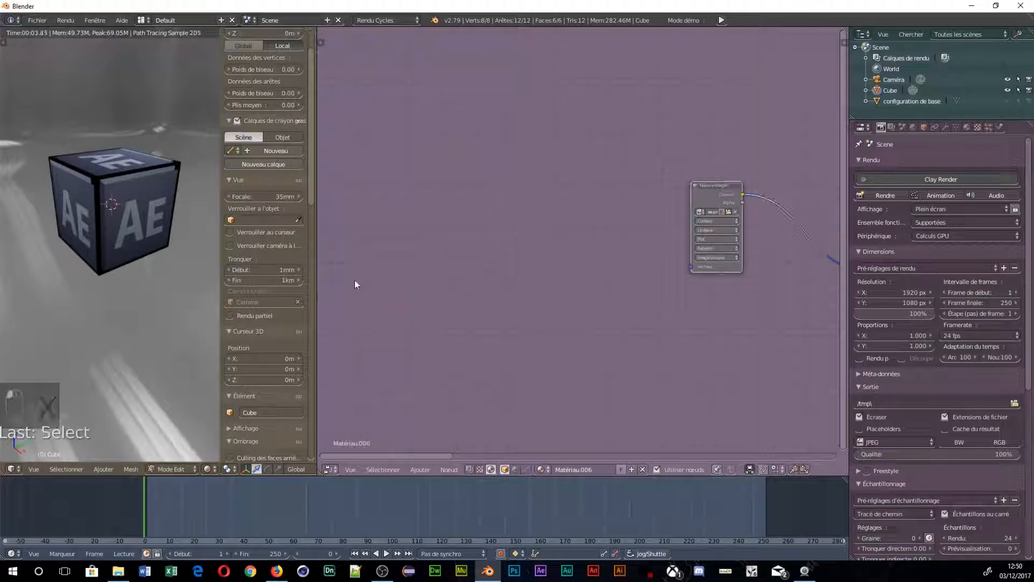
{"action": "key", "text": "ctrl+t"}
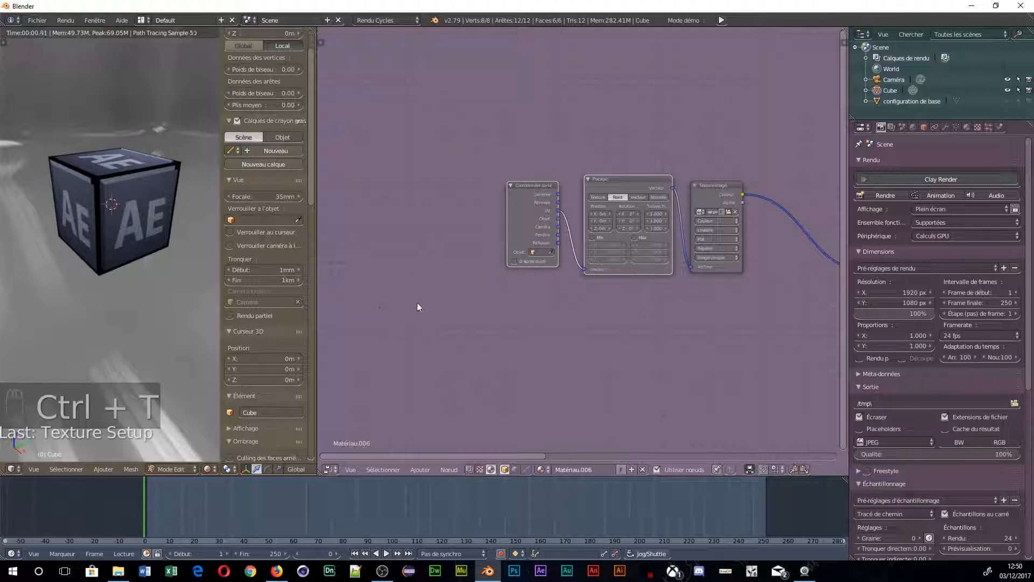
{"action": "mouse_move", "coordinate": [657, 214]}
{"action": "left_mouse_down"}
{"action": "mouse_move", "coordinate": [687, 214]}
{"action": "mouse_move", "coordinate": [668, 214]}
{"action": "left_mouse_up"}
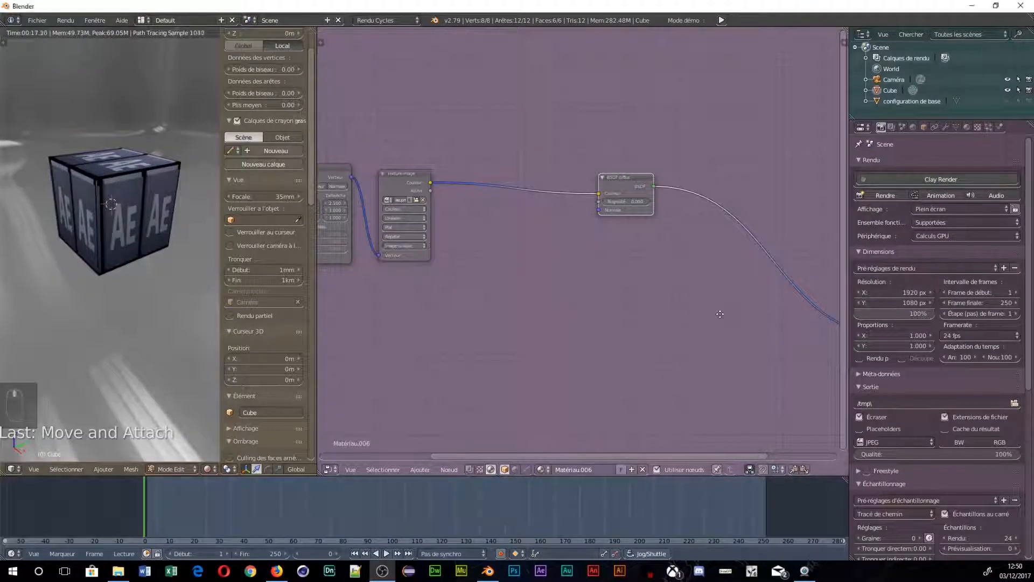
Move the material output node up, closer to the level of the BSDF diffus node
{"action": "middle_click_drag", "start_coordinate": [612, 277], "coordinate": [588, 294]}
{"action": "left_click_drag", "start_coordinate": [781, 322], "coordinate": [804, 221]}
{"action": "middle_click_drag", "start_coordinate": [561, 232], "coordinate": [687, 231]}
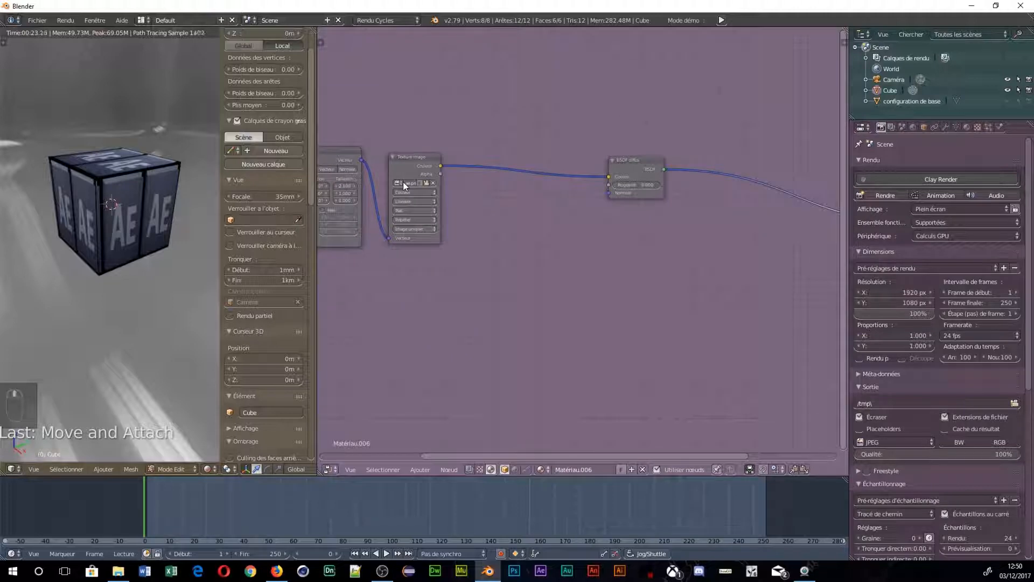
Add a Bump node below the link between the image texture and BSDF diffus nodes
{"action": "key", "text": "ctrl+a"}
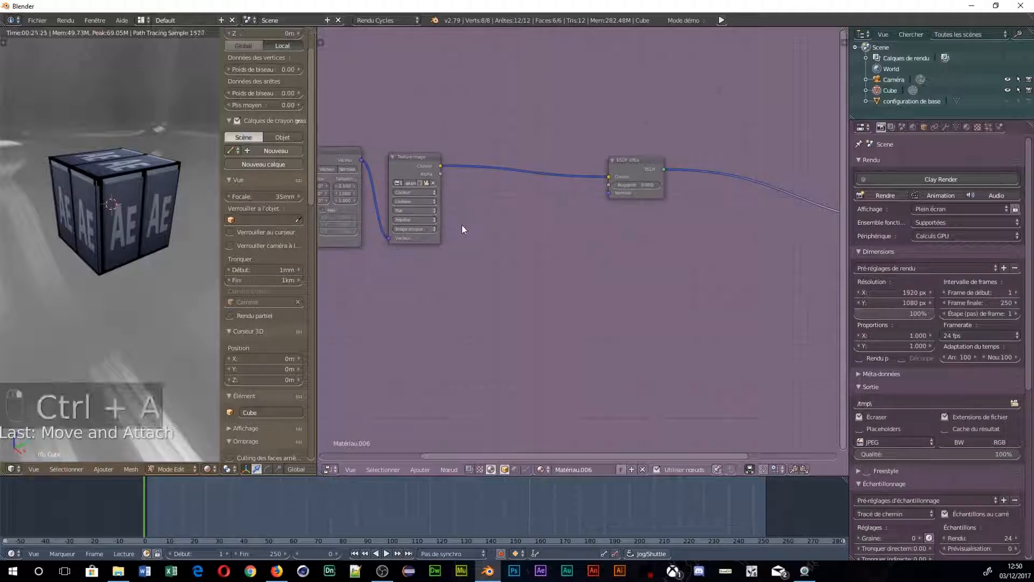
{"action": "key", "text": "shift+a"}
{"action": "mouse_move", "coordinate": [462, 226]}
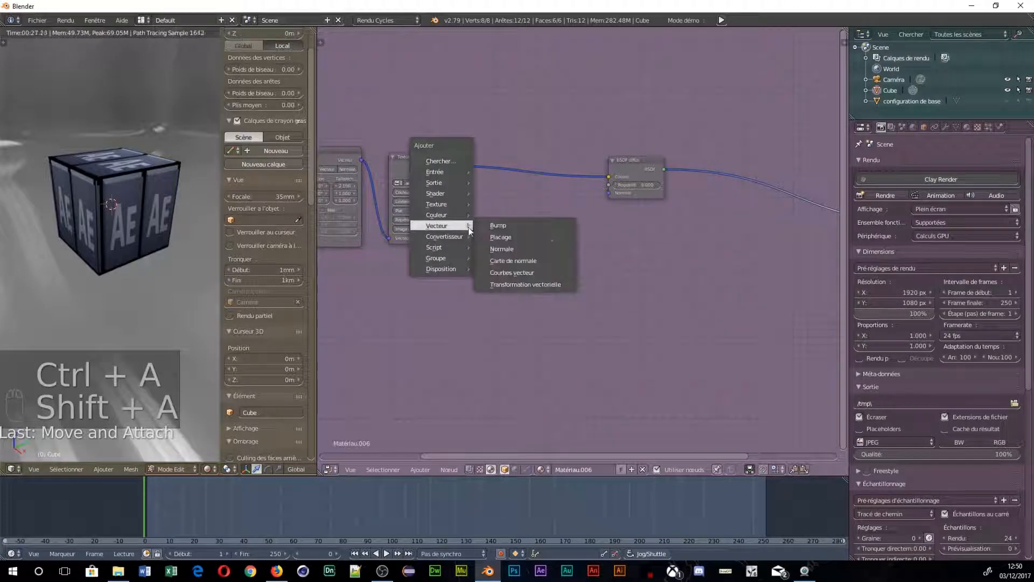
{"action": "left_click", "coordinate": [509, 226]}
{"action": "left_click", "coordinate": [496, 243]}
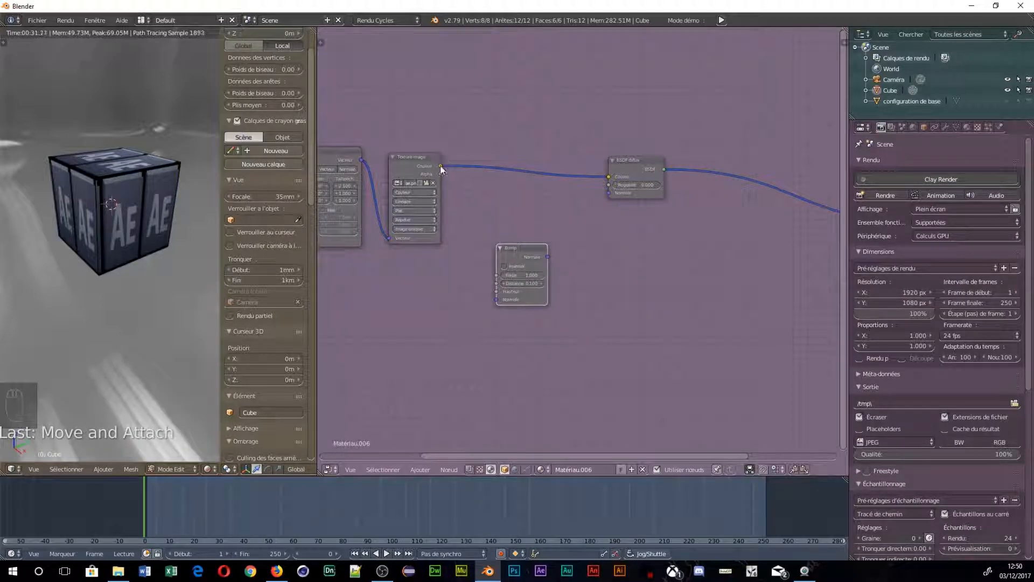
Link the image texture's Couleur output to the Bump node's Hauteur input, and the Bump's Normale output to the BSDF diffus node's Normale
{"action": "left_click_drag", "start_coordinate": [441, 166], "coordinate": [496, 291]}
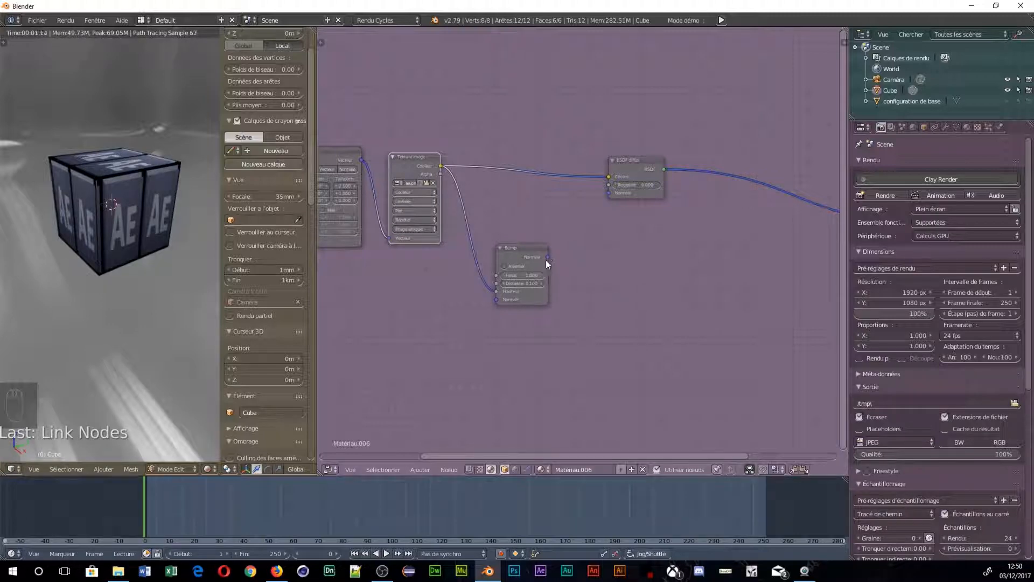
{"action": "left_click_drag", "start_coordinate": [546, 258], "coordinate": [611, 196]}
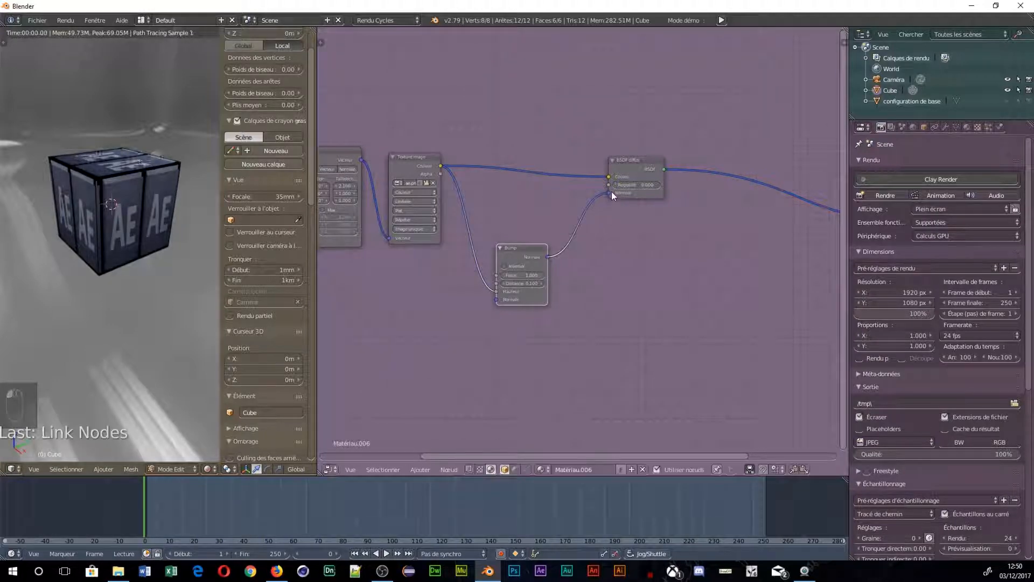
Add a BSDF brillant node below the BSDF diffus node and link the Bump node's Normale output to its Normale input
{"action": "middle_click_drag", "start_coordinate": [641, 269], "coordinate": [581, 281]}
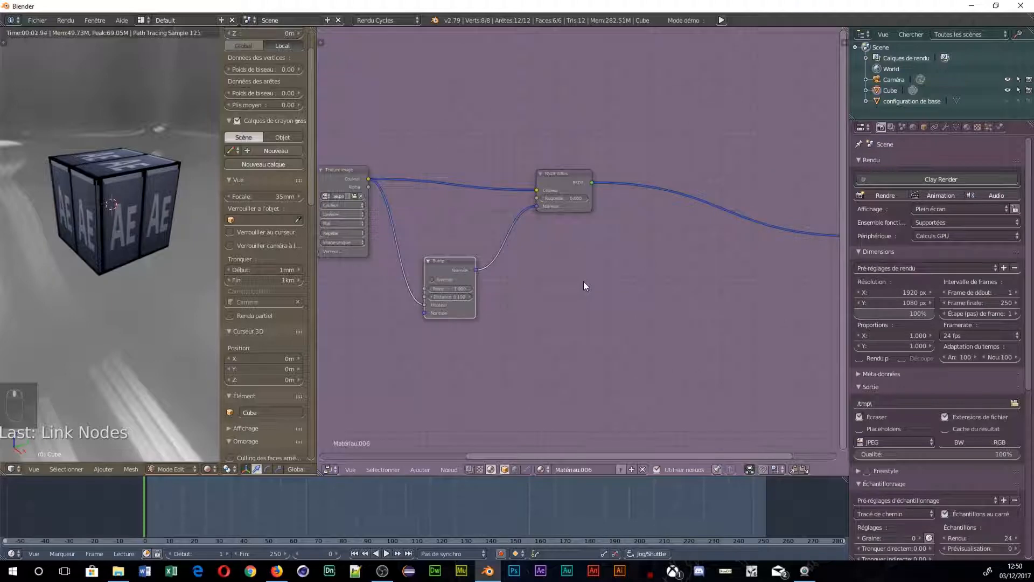
{"action": "key", "text": "shift+a"}
{"action": "mouse_move", "coordinate": [591, 248]}
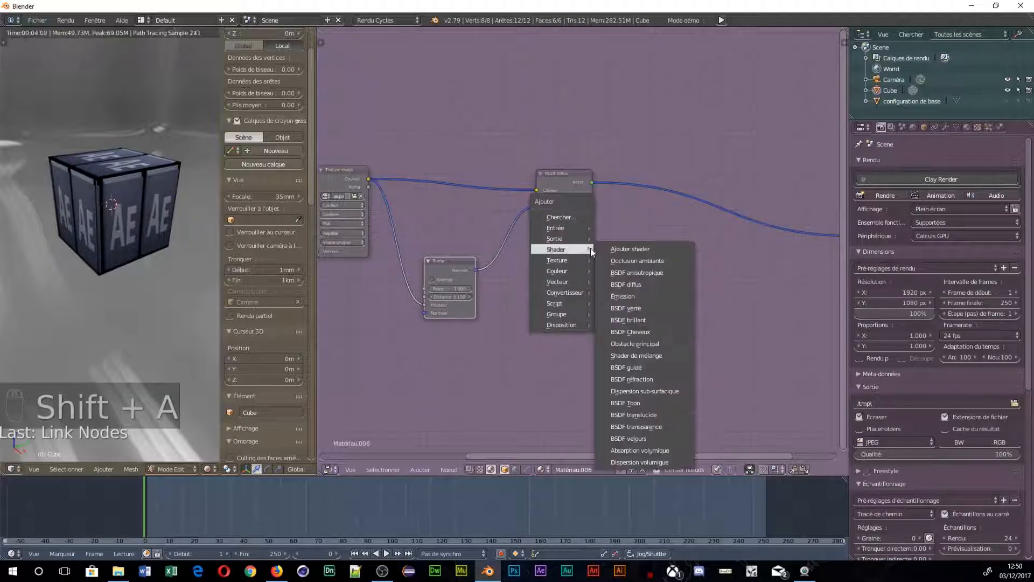
{"action": "left_click", "coordinate": [640, 323]}
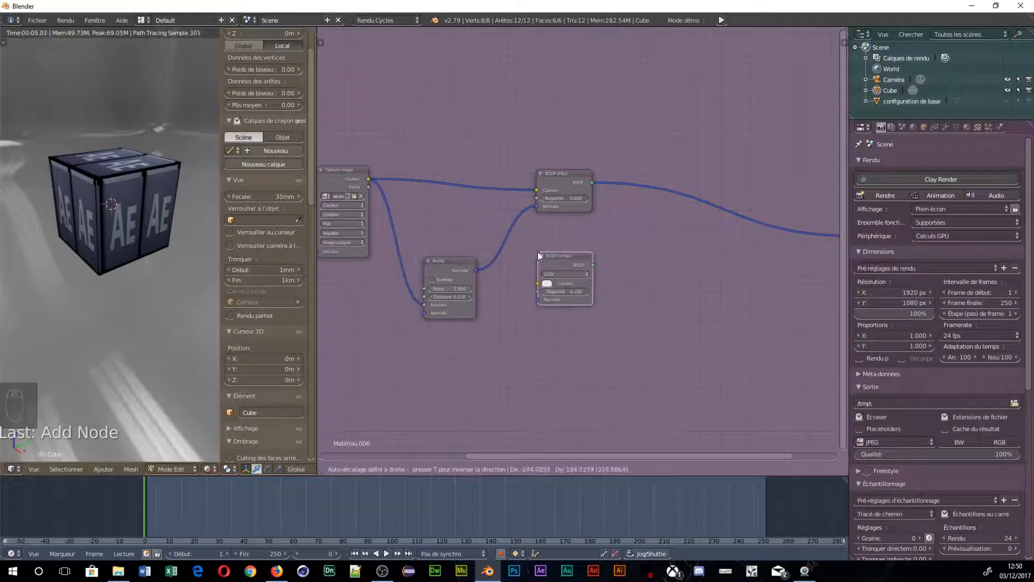
{"action": "left_click", "coordinate": [538, 251]}
{"action": "left_click_drag", "start_coordinate": [473, 271], "coordinate": [538, 299]}
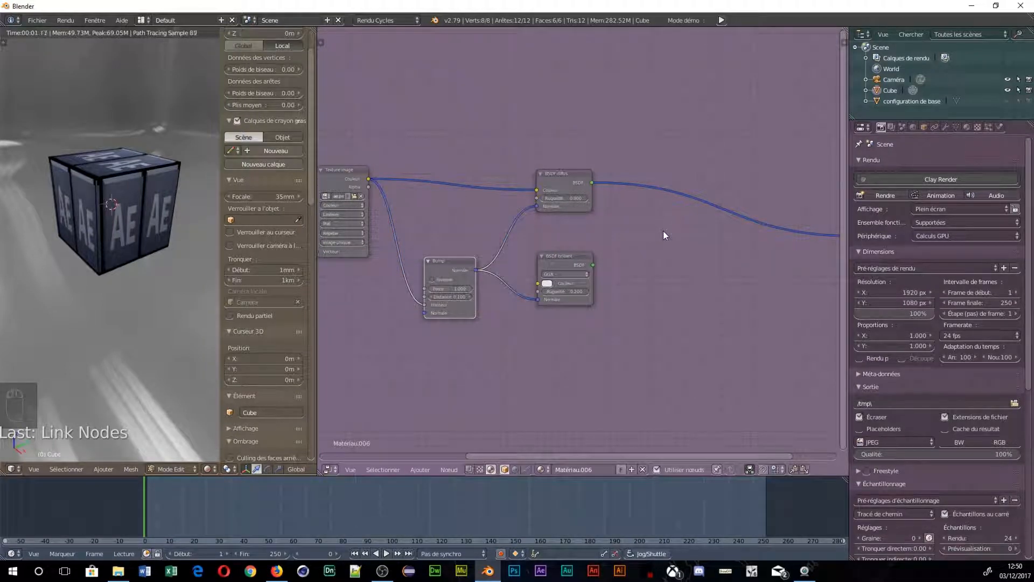
Insert a Shader de mélange node on the link after BSDF diffus, and link the BSDF brillant output to its second Shader input
{"action": "key", "text": "shift+a"}
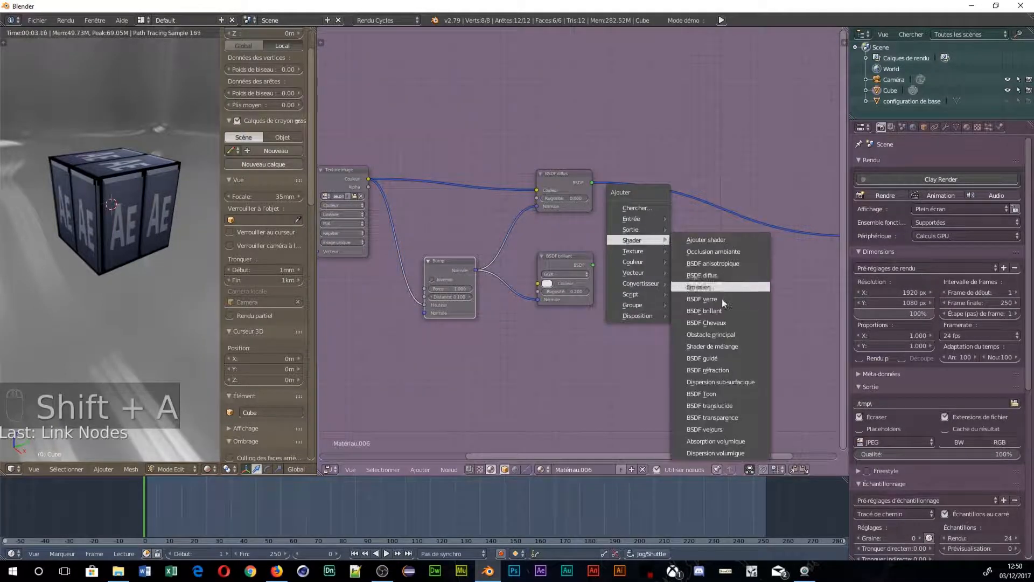
{"action": "left_click", "coordinate": [727, 348]}
{"action": "left_click", "coordinate": [694, 197]}
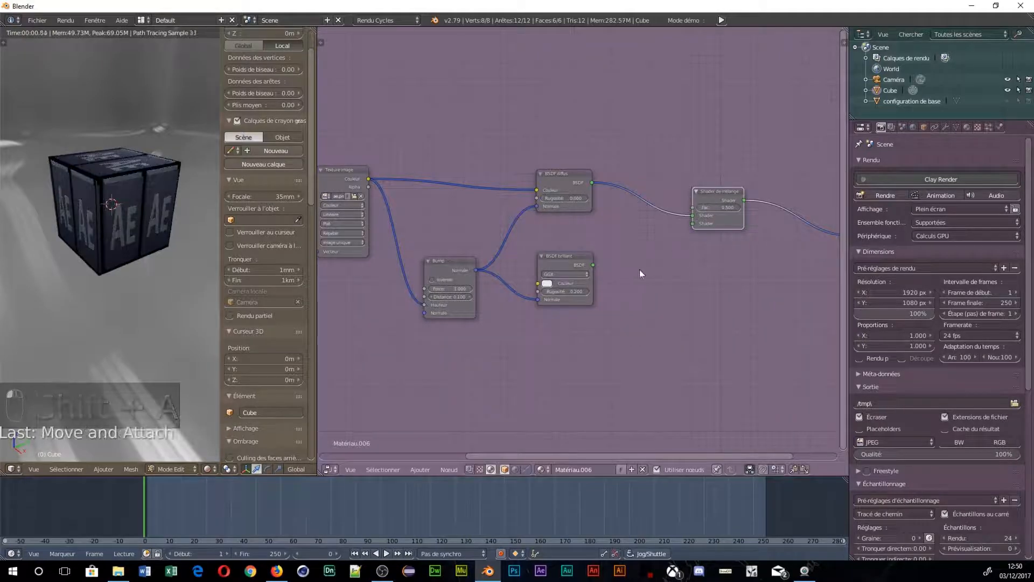
{"action": "left_click_drag", "start_coordinate": [595, 263], "coordinate": [693, 225]}
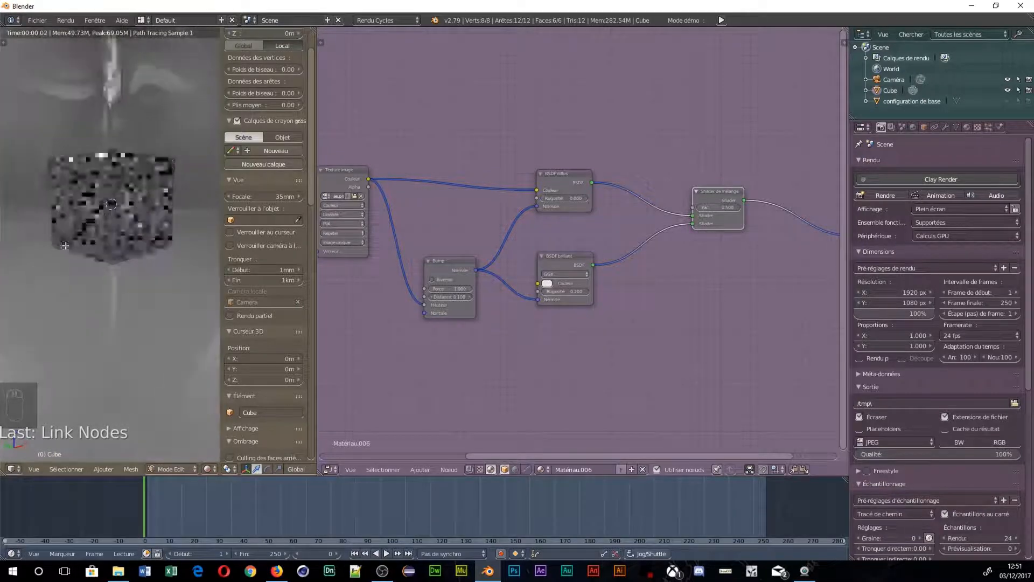
Set the BSDF brillant node's roughness to 0.000 and examine the reflections on the rendered cube up close
{"action": "scroll", "coordinate": [76, 229], "scroll_direction": "up", "scroll_amount": 3}
{"action": "middle_click_drag", "start_coordinate": [81, 199], "coordinate": [117, 222]}
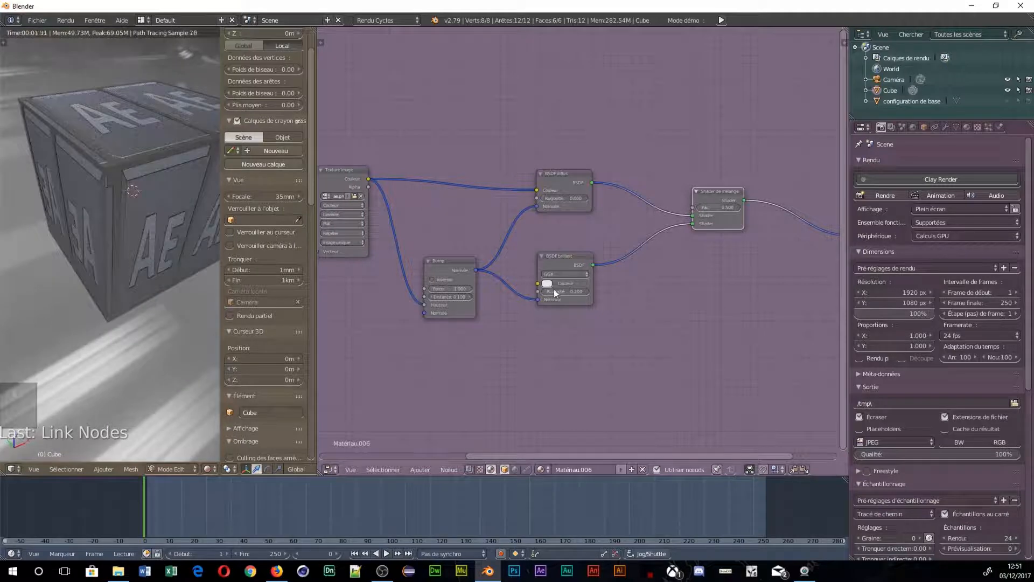
{"action": "left_click_drag", "start_coordinate": [555, 294], "coordinate": [537, 294]}
{"action": "middle_click_drag", "start_coordinate": [102, 215], "coordinate": [109, 230]}
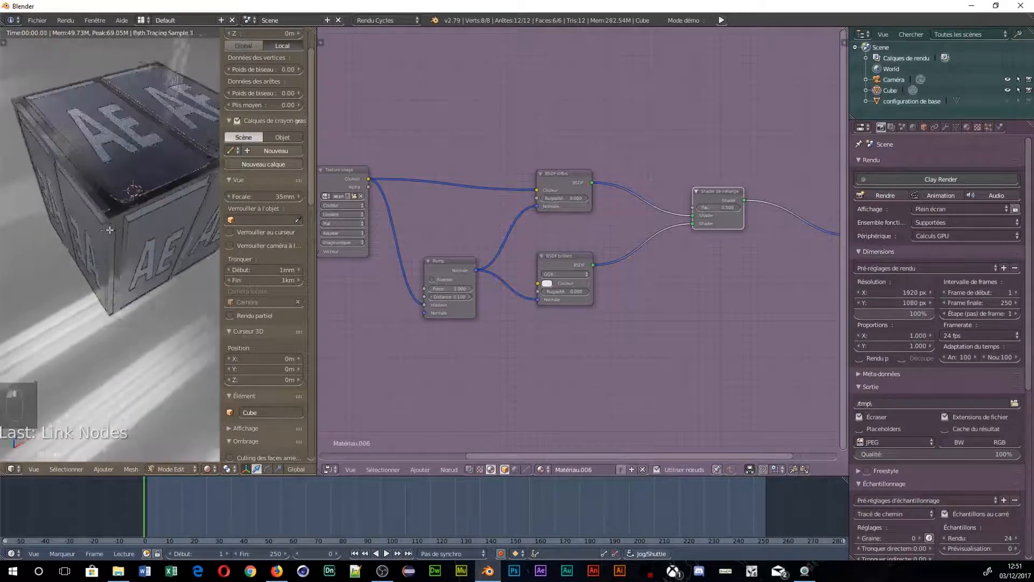
{"action": "scroll", "coordinate": [119, 188], "scroll_direction": "up", "scroll_amount": 4}
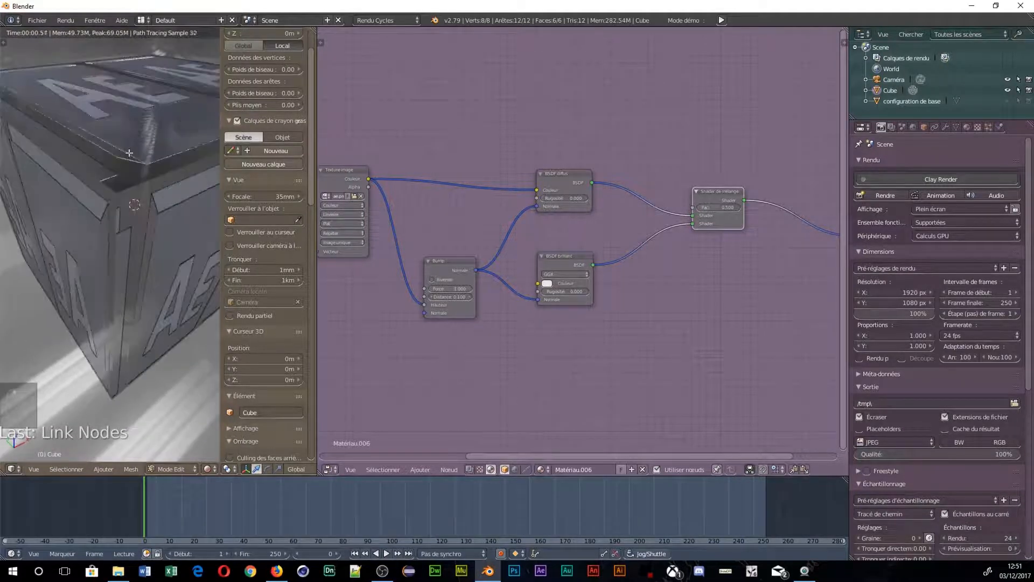
{"action": "middle_click_drag", "start_coordinate": [129, 153], "coordinate": [128, 200]}
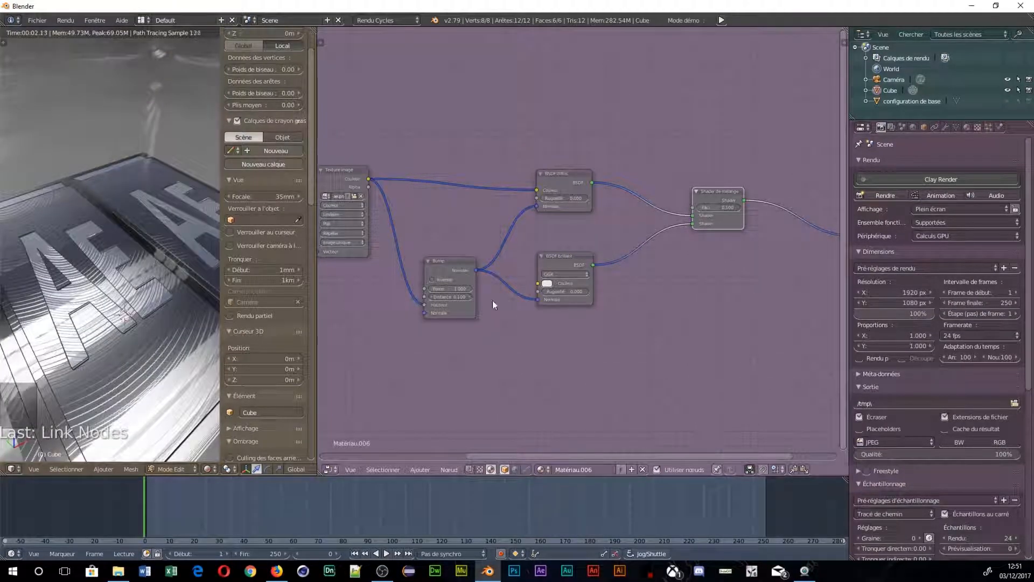
Link the BSDF diffus output directly to the material output's Surface input and delete the Shader de mélange node
{"action": "middle_click_drag", "start_coordinate": [712, 256], "coordinate": [586, 263]}
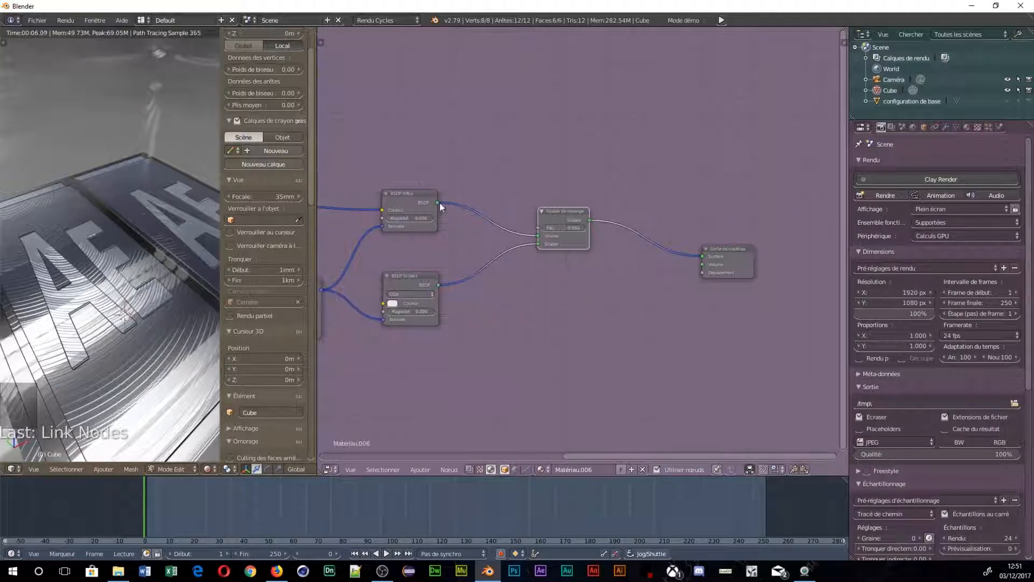
{"action": "left_click_drag", "start_coordinate": [438, 203], "coordinate": [699, 257]}
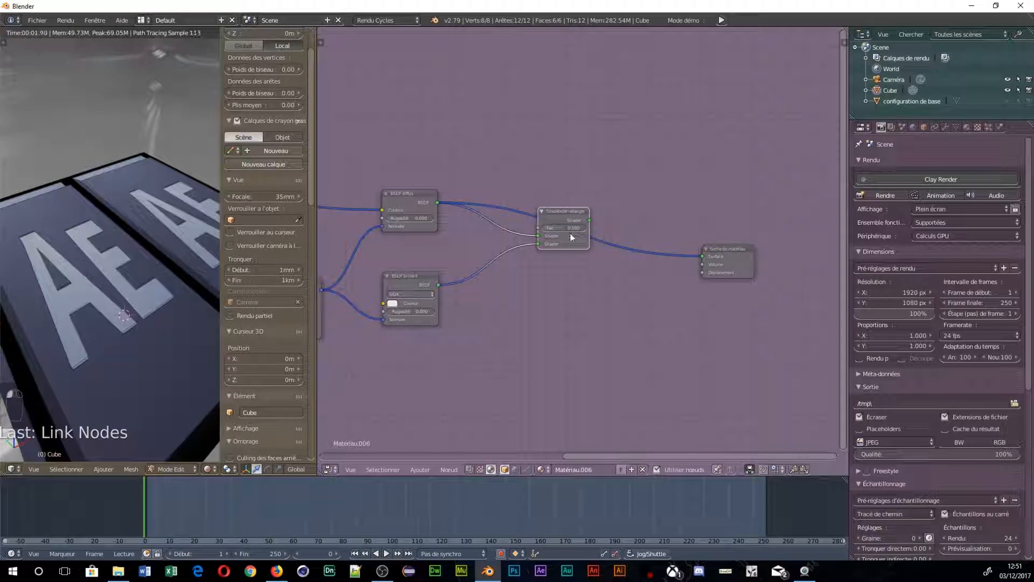
{"action": "key", "text": "Delete"}
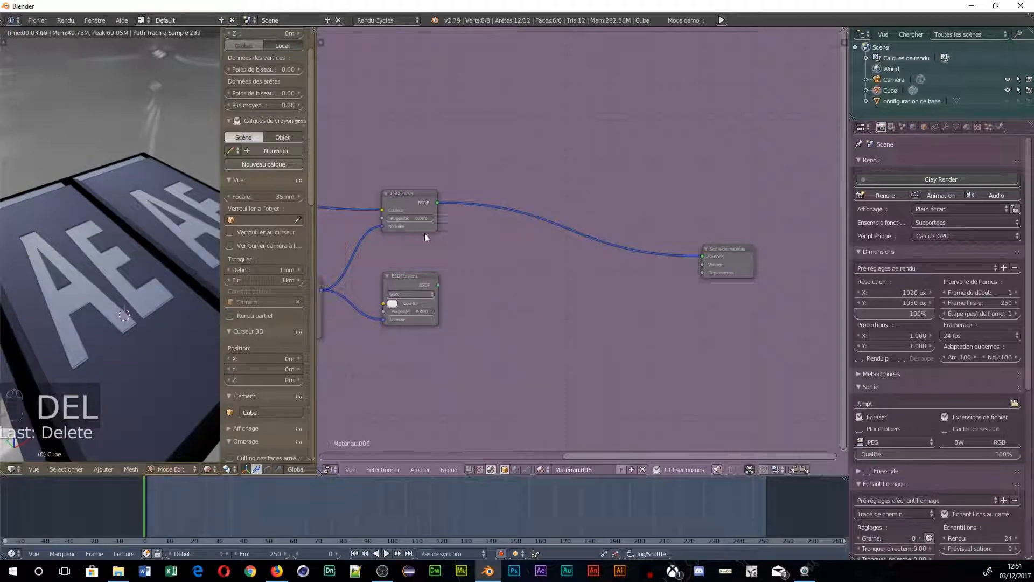
Combine the BSDF diffus and BSDF brillant nodes with Mix Nodes, place the mix node midway to the output, and set its factor to 0.264
{"action": "left_click", "coordinate": [409, 204]}
{"action": "right_click_drag", "start_coordinate": [414, 227], "coordinate": [400, 308], "text": "alt"}
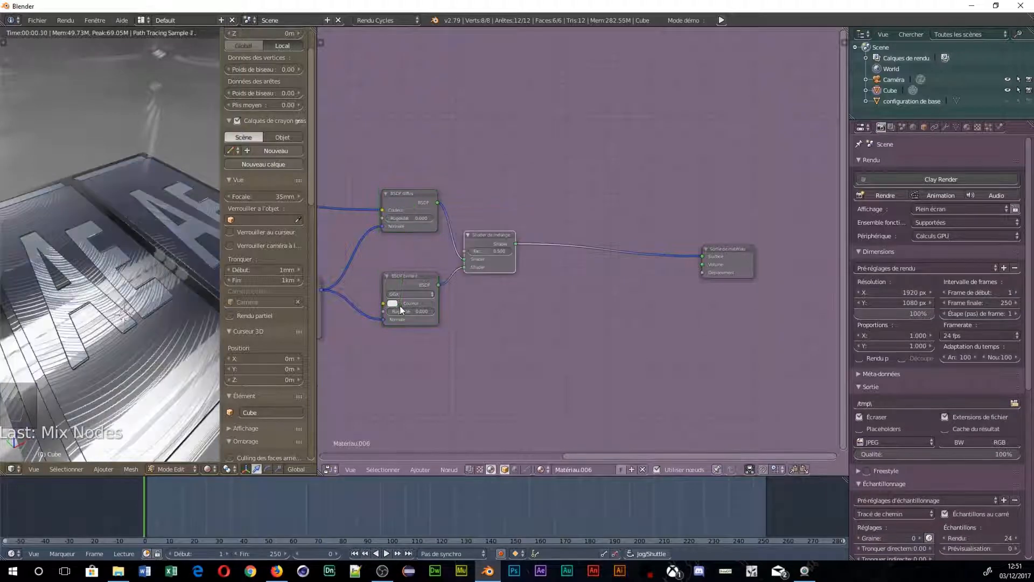
{"action": "left_click_drag", "start_coordinate": [502, 236], "coordinate": [567, 221]}
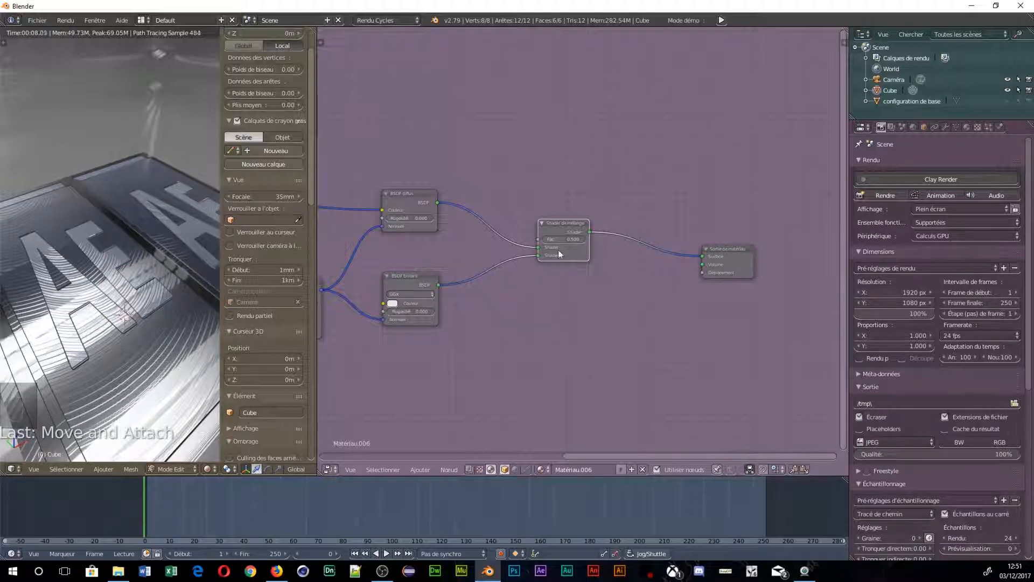
{"action": "mouse_move", "coordinate": [559, 244]}
{"action": "left_mouse_down"}
{"action": "mouse_move", "coordinate": [585, 245]}
{"action": "mouse_move", "coordinate": [554, 240]}
{"action": "left_mouse_up"}
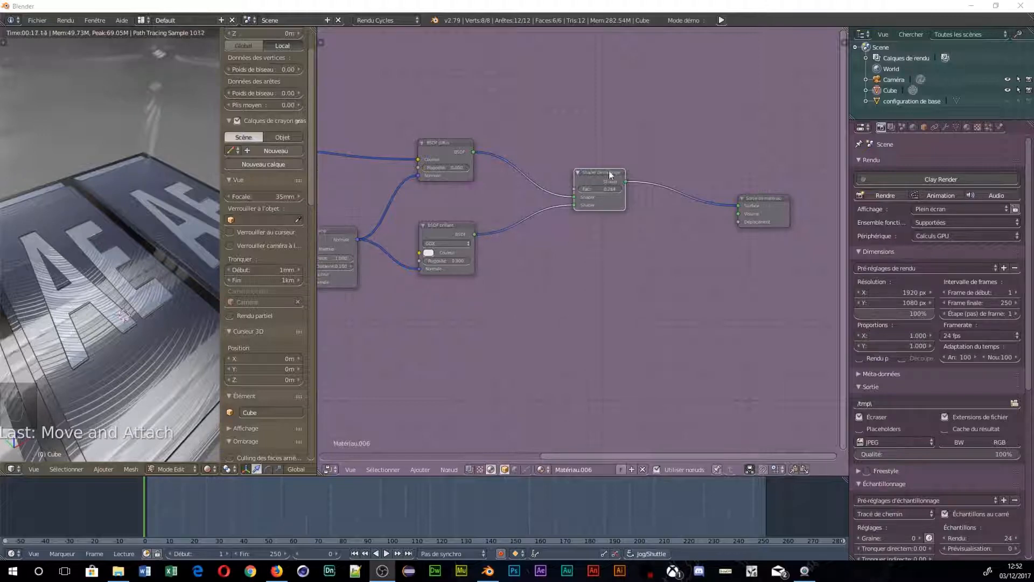
Mute and unmute the Shader de mélange node twice to compare the render with and without mixing
{"action": "left_click", "coordinate": [596, 177]}
{"action": "key", "text": "m"}
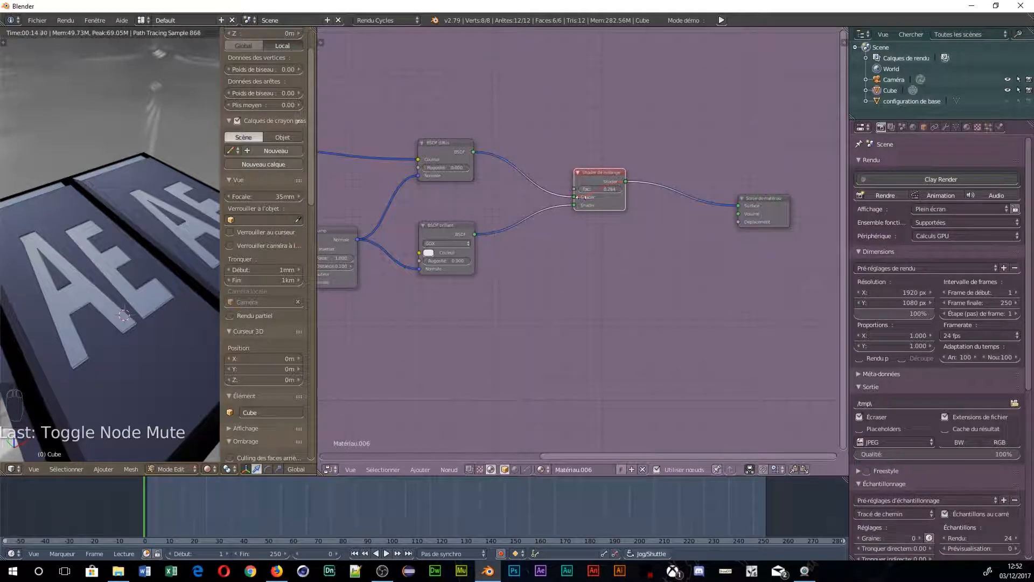
{"action": "key", "text": "m"}
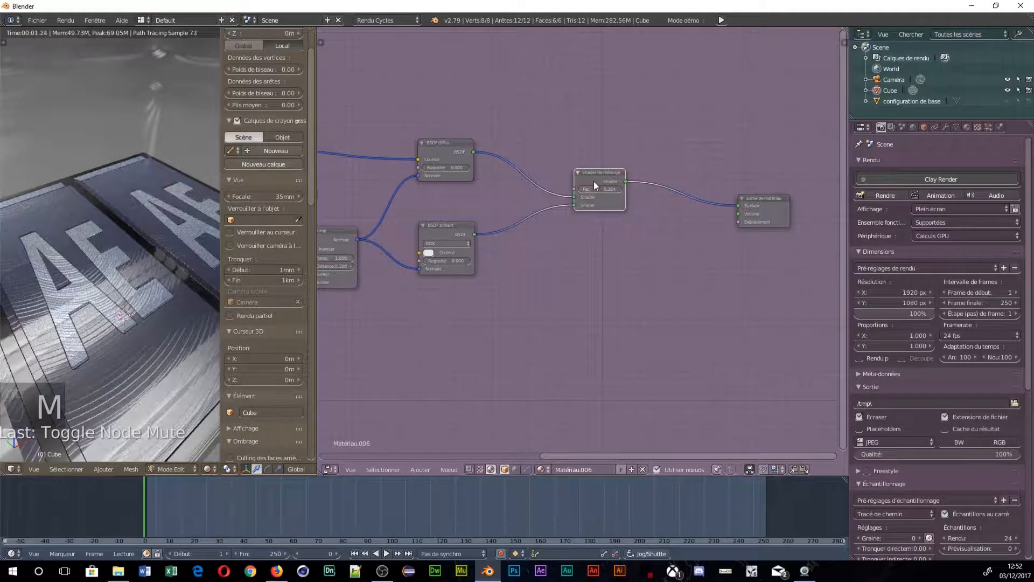
{"action": "middle_click_drag", "start_coordinate": [398, 226], "coordinate": [520, 239]}
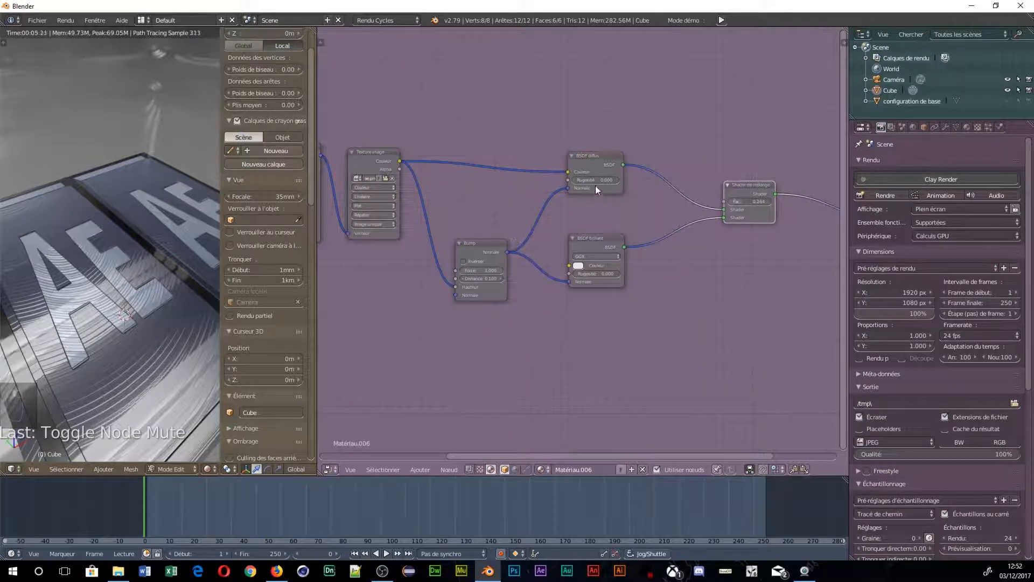
{"action": "key", "text": "m"}
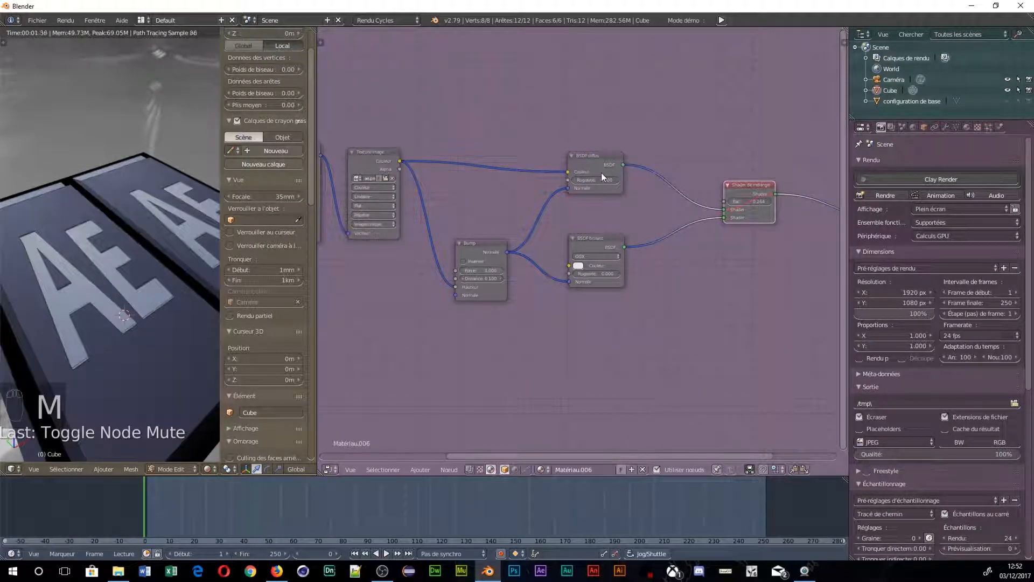
{"action": "key", "text": "m"}
Mute the BSDF diffus node, examine the cube's render from several distances, and unmute the node
{"action": "left_click", "coordinate": [602, 172]}
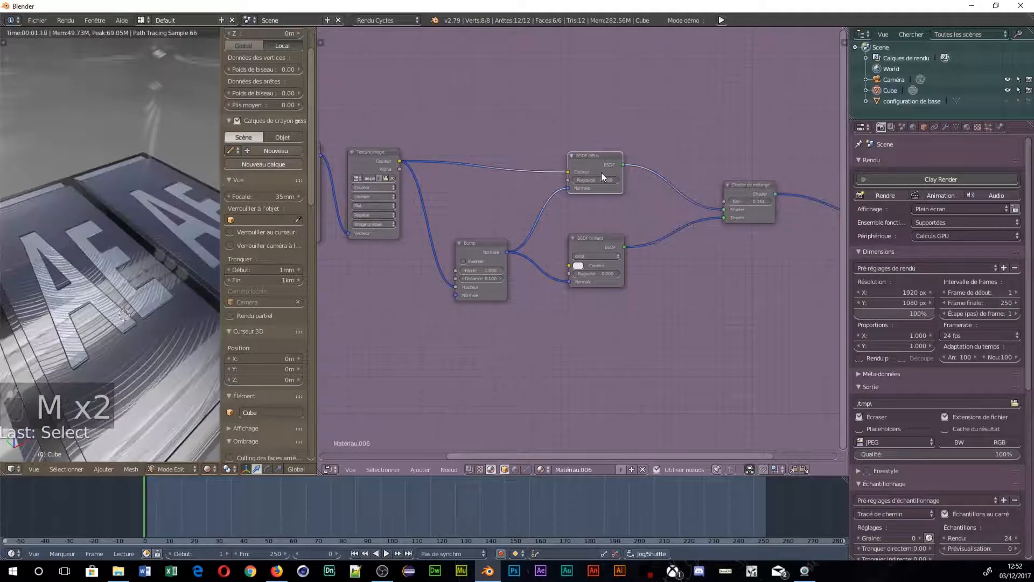
{"action": "key", "text": "m"}
{"action": "middle_click_drag", "start_coordinate": [669, 286], "coordinate": [740, 250]}
{"action": "scroll", "coordinate": [96, 259], "scroll_direction": "down", "scroll_amount": 7}
{"action": "middle_click_drag", "start_coordinate": [81, 275], "coordinate": [127, 280]}
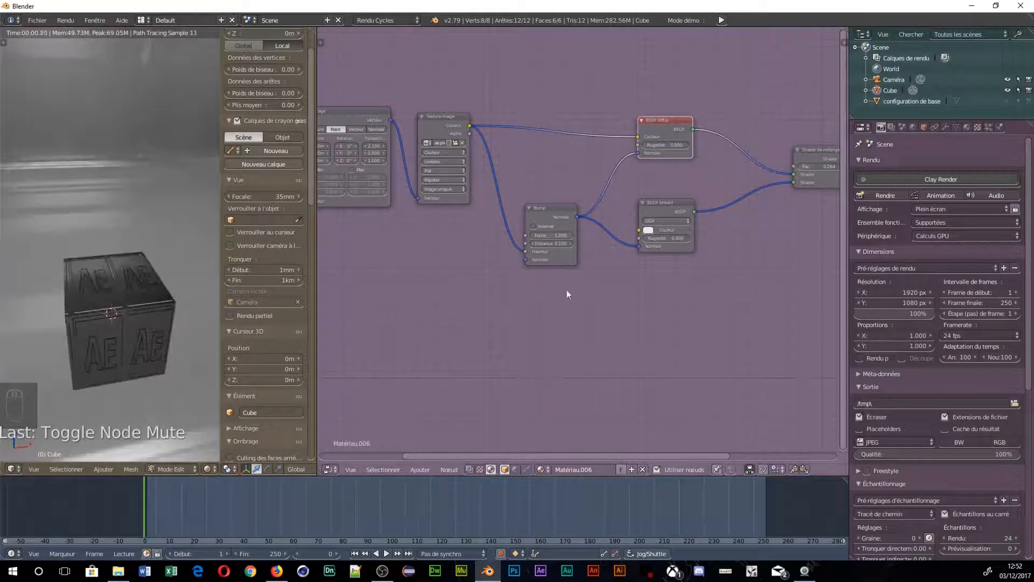
{"action": "middle_click_drag", "start_coordinate": [606, 302], "coordinate": [523, 355]}
{"action": "scroll", "coordinate": [129, 348], "scroll_direction": "up", "scroll_amount": 8}
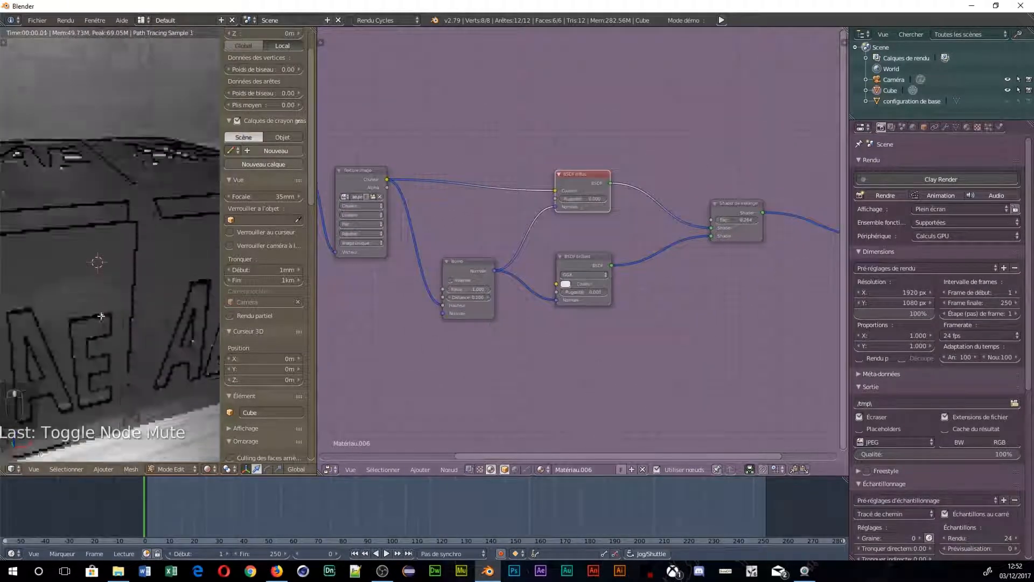
{"action": "scroll", "coordinate": [128, 346], "scroll_direction": "down", "scroll_amount": 8}
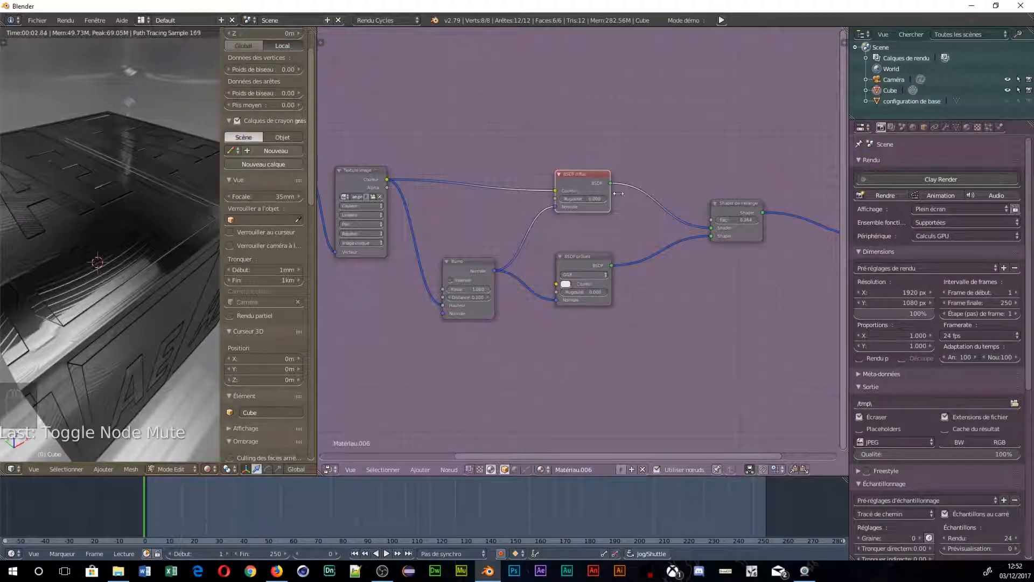
{"action": "key", "text": "m"}
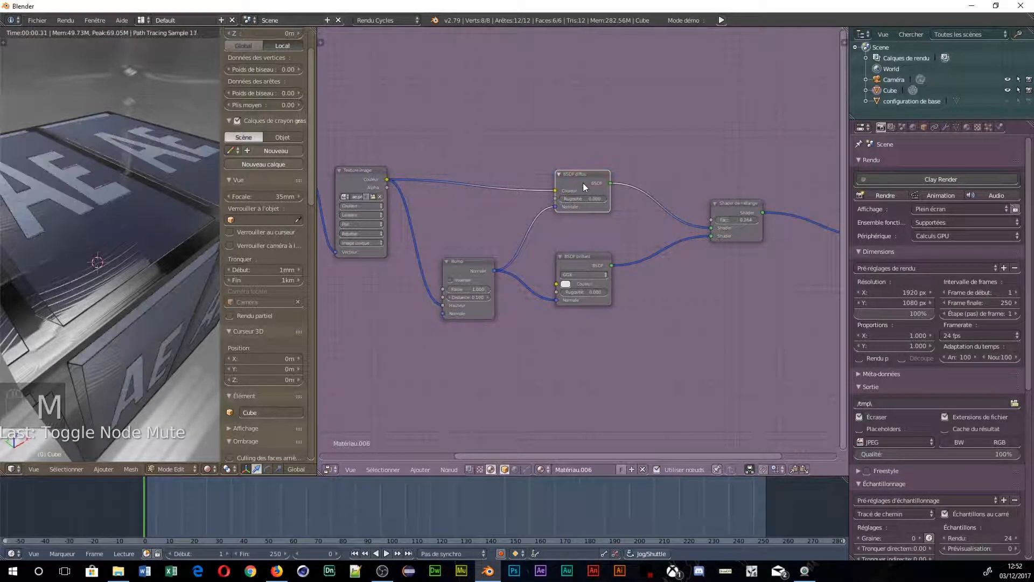
Mute the BSDF brillant node to compare the render without reflections, and unmute it
{"action": "left_click", "coordinate": [575, 259]}
{"action": "key", "text": "m"}
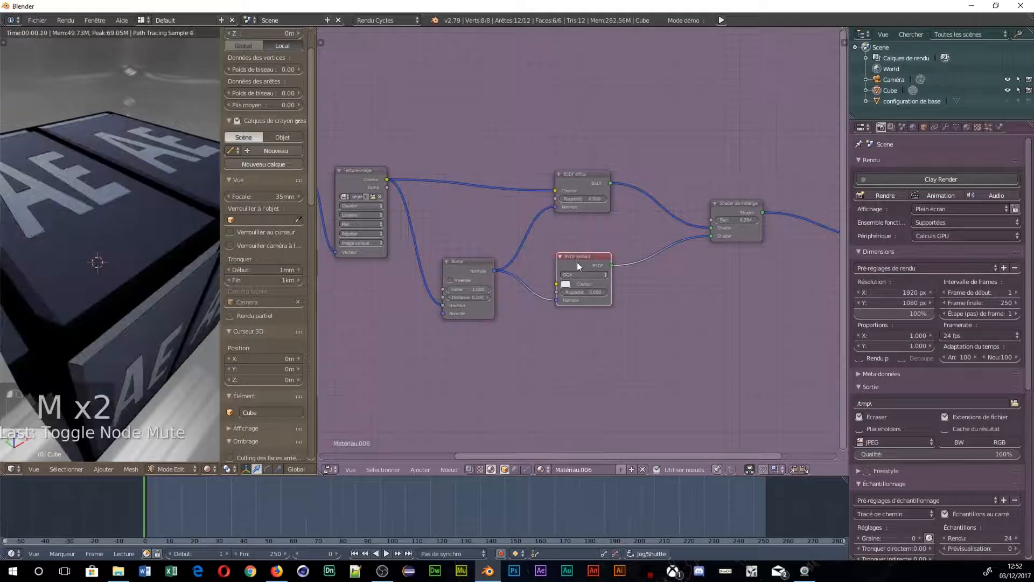
{"action": "key", "text": "m"}
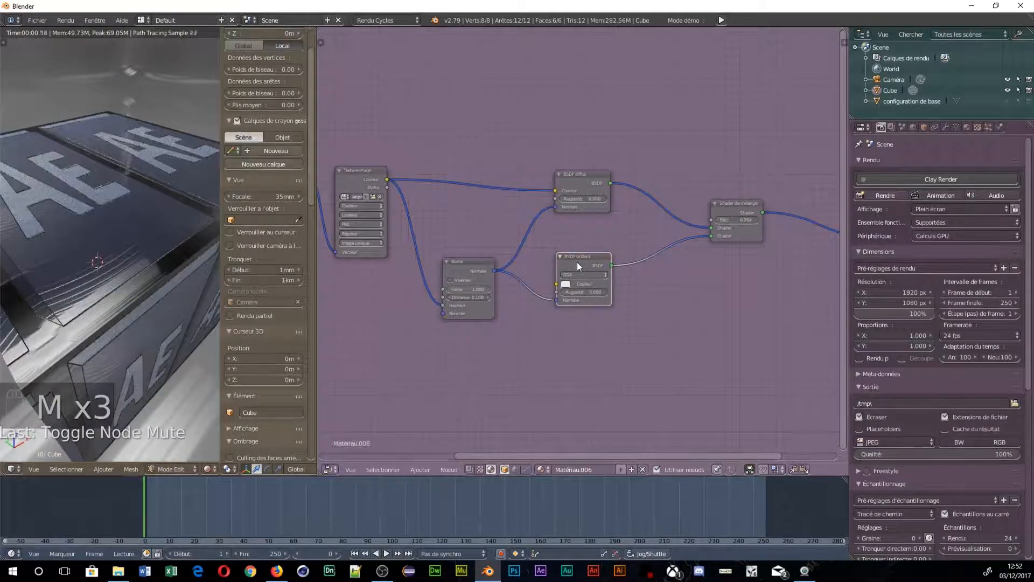
Toggle the BSDF diffus node's mute state repeatedly to compare its effect on the render, leaving it unmuted
{"action": "scroll", "coordinate": [570, 268], "scroll_direction": "down", "scroll_amount": 2}
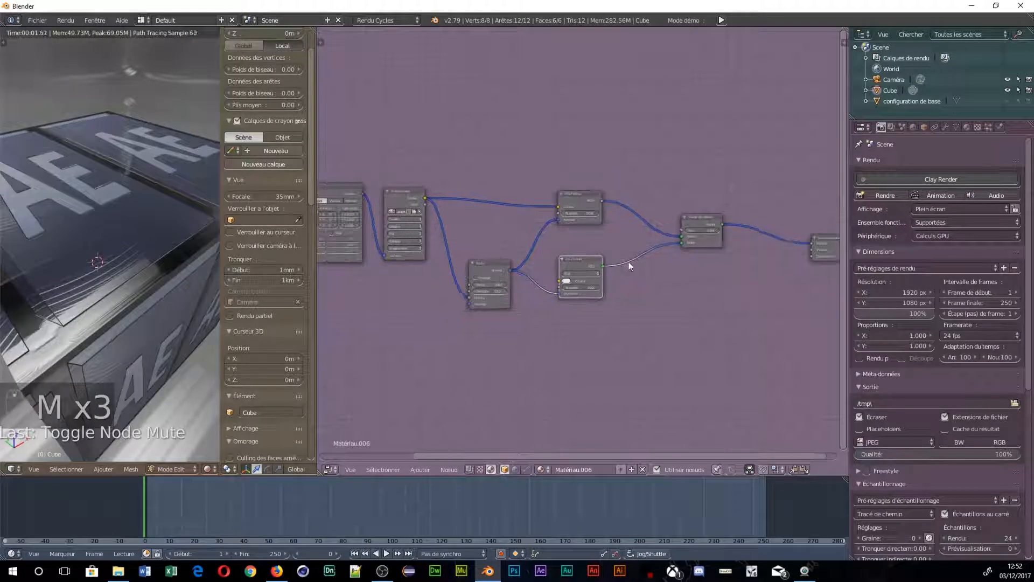
{"action": "left_click", "coordinate": [586, 193]}
{"action": "key", "text": "m"}
{"action": "key", "text": "m"}
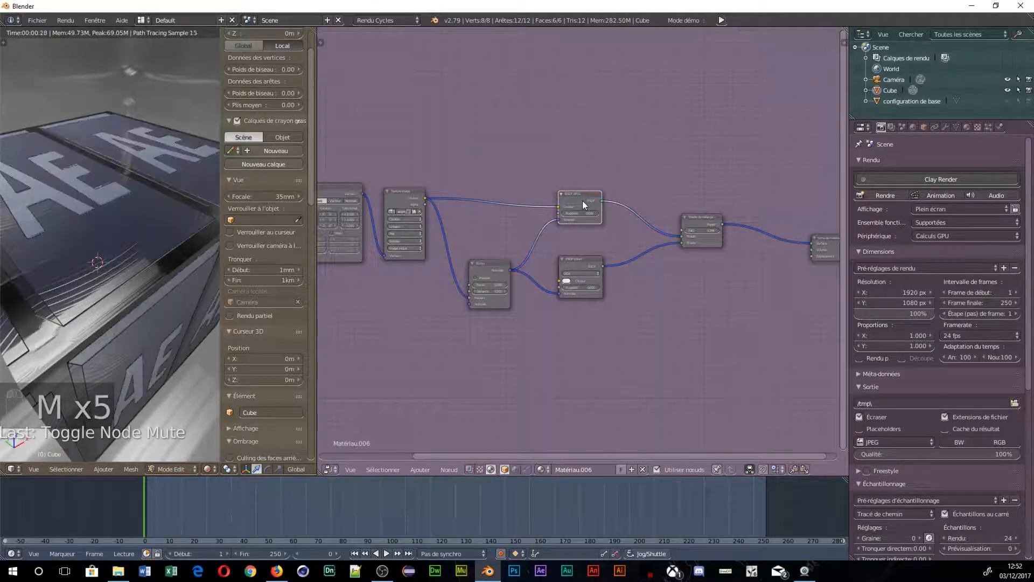
{"action": "key", "text": "m"}
{"action": "key", "text": "m"}
{"action": "key", "text": "m"}
{"action": "key", "text": "m"}
{"action": "key", "text": "m"}
{"action": "key", "text": "m"}
{"action": "key", "text": "m"}
{"action": "key", "text": "m"}
{"action": "key", "text": "m"}
{"action": "key", "text": "m"}
{"action": "key", "text": "m"}
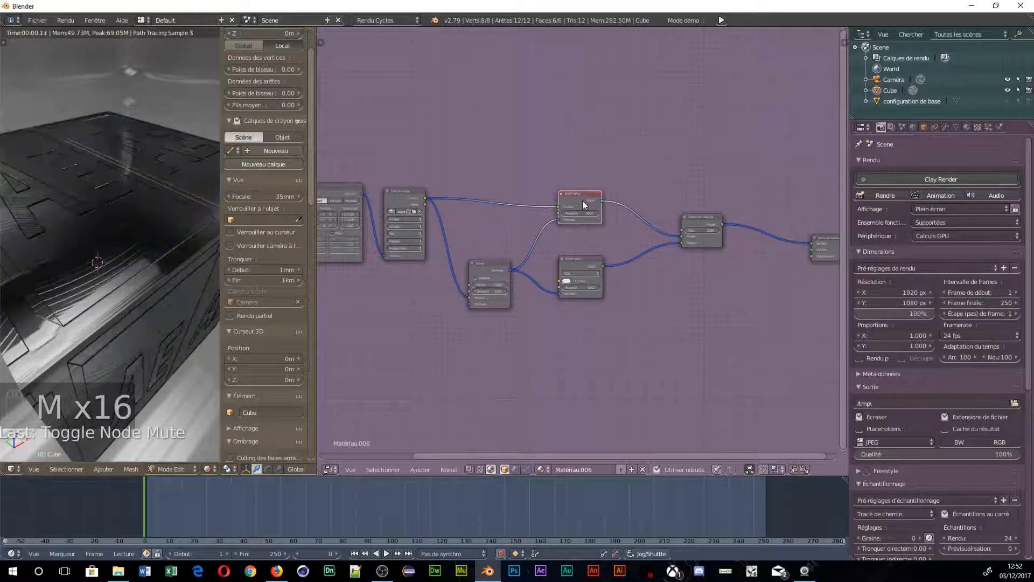
{"action": "key", "text": "m"}
{"action": "key", "text": "m"}
{"action": "key", "text": "m"}
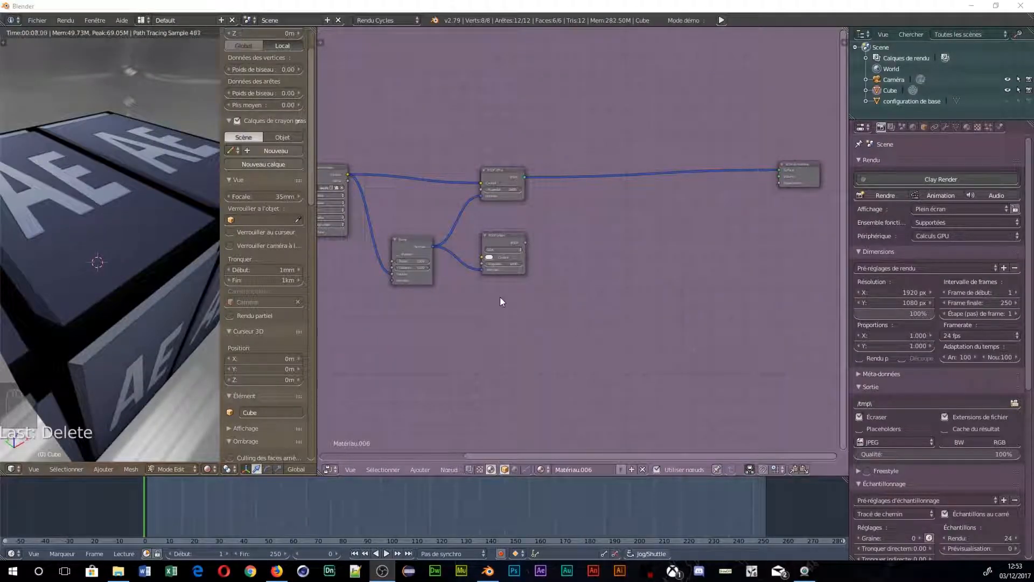
{"action": "key", "text": "Home"}
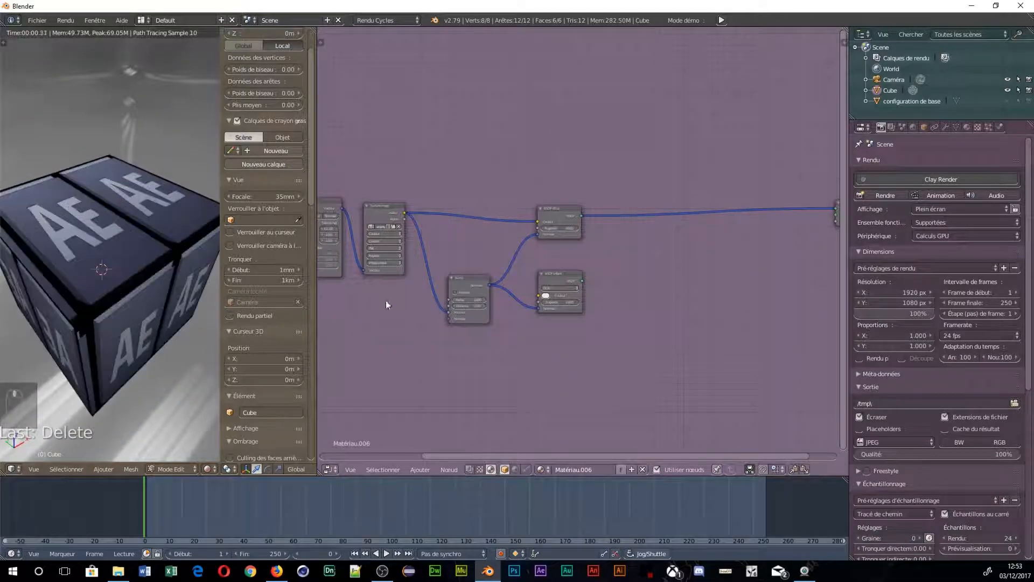
Preview the BSDF brillant and BSDF diffus nodes alternately on the cube with the Emission Viewer
{"action": "middle_click_drag", "start_coordinate": [510, 275], "coordinate": [448, 277]}
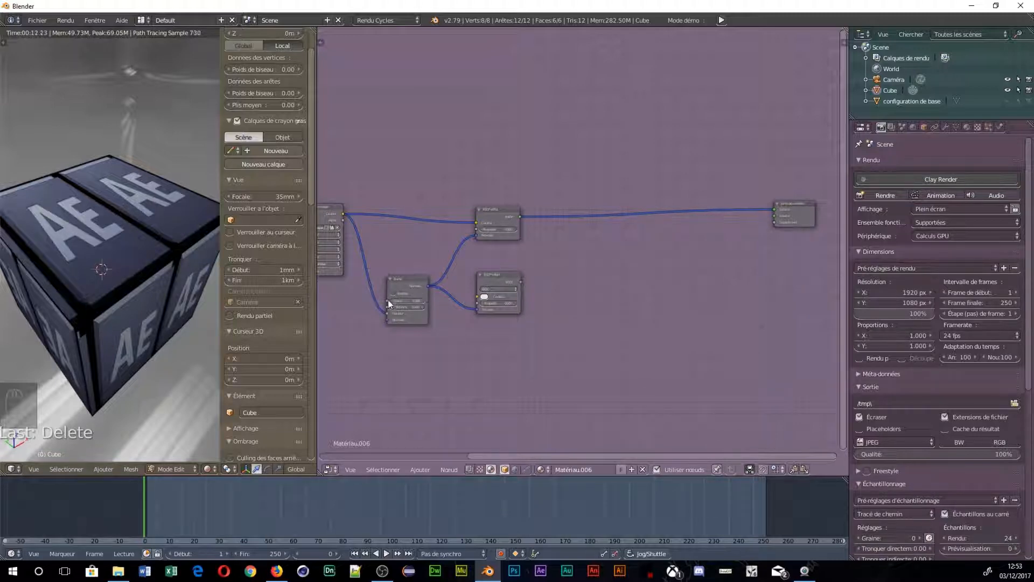
{"action": "left_click", "coordinate": [511, 276], "text": "ctrl+shift"}
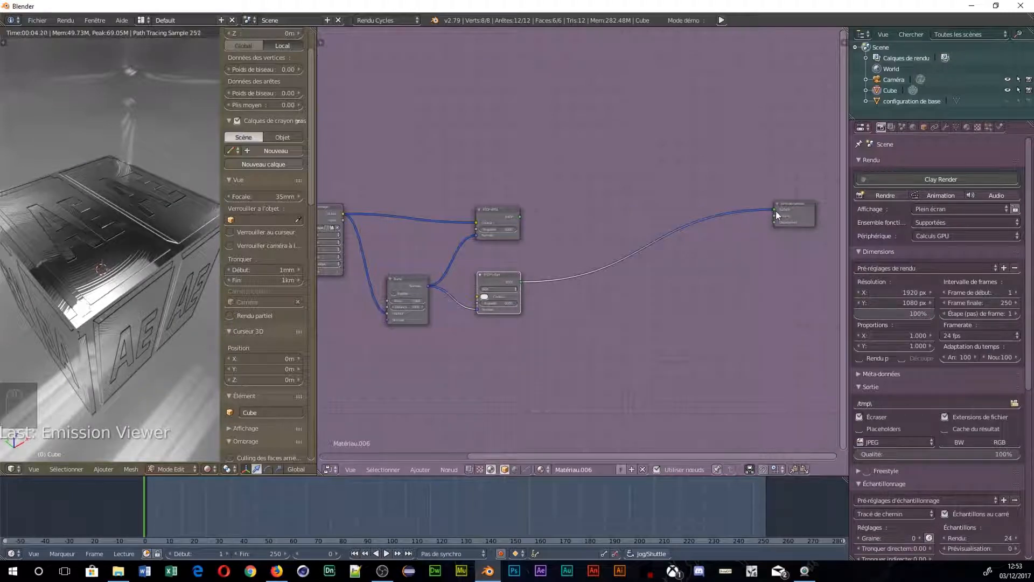
{"action": "middle_click_drag", "start_coordinate": [21, 243], "coordinate": [172, 272]}
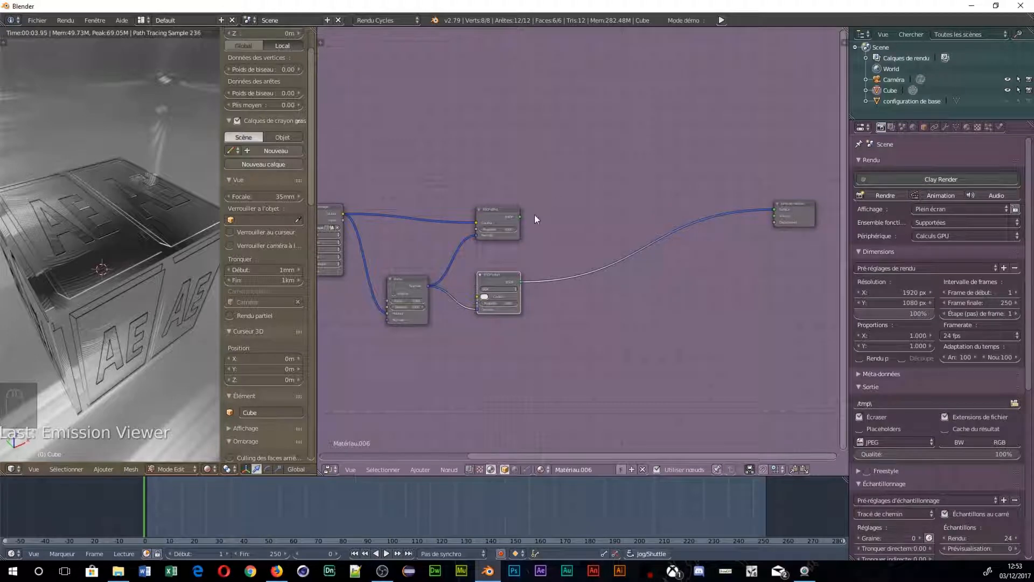
{"action": "left_click", "coordinate": [490, 212], "text": "ctrl+shift"}
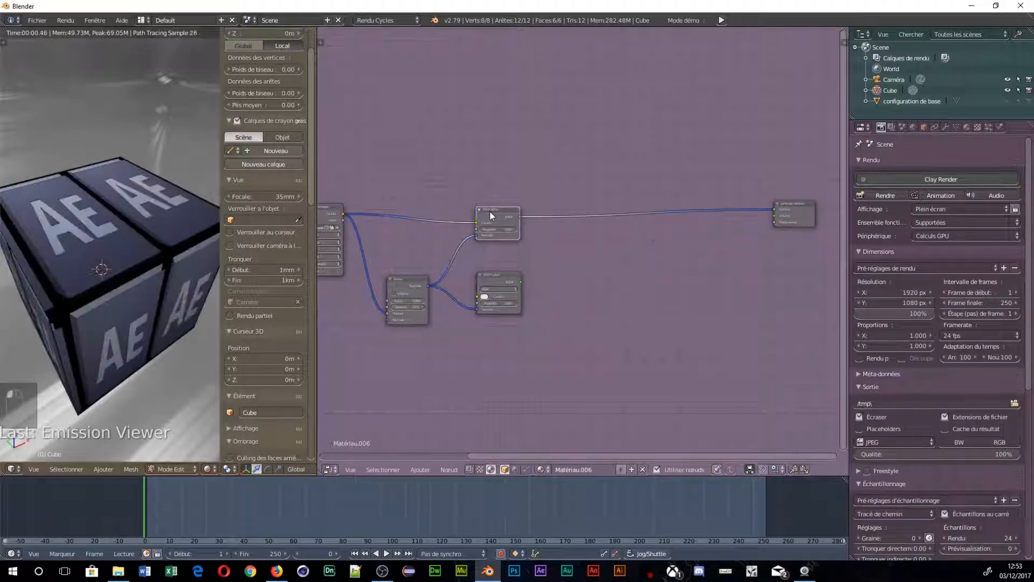
{"action": "left_click", "coordinate": [487, 277], "text": "ctrl+shift"}
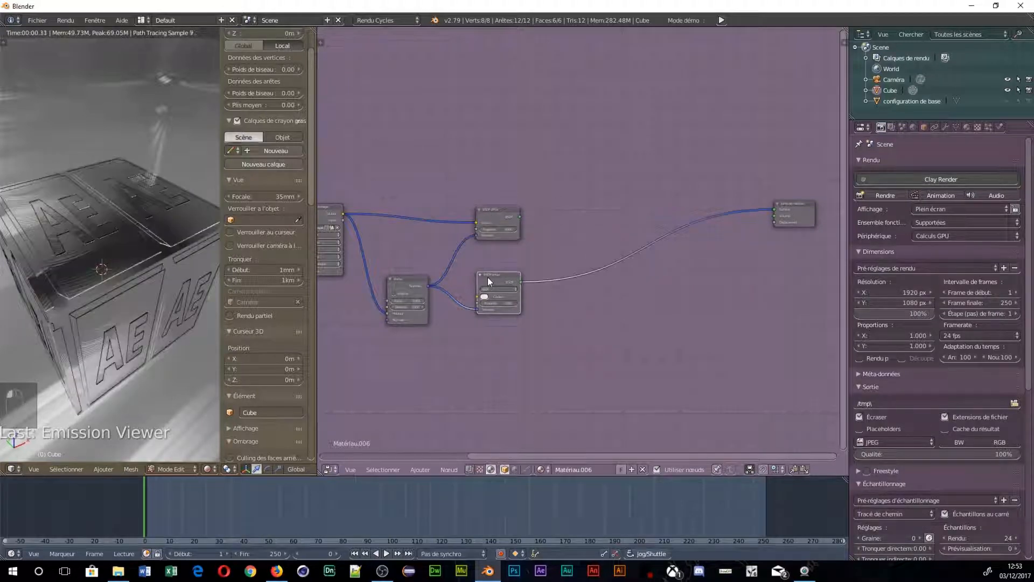
Preview the bump node, then alternate the Emission Viewer between the image texture and BSDF diffus nodes, ending on the texture
{"action": "left_click", "coordinate": [399, 277], "text": "ctrl+shift"}
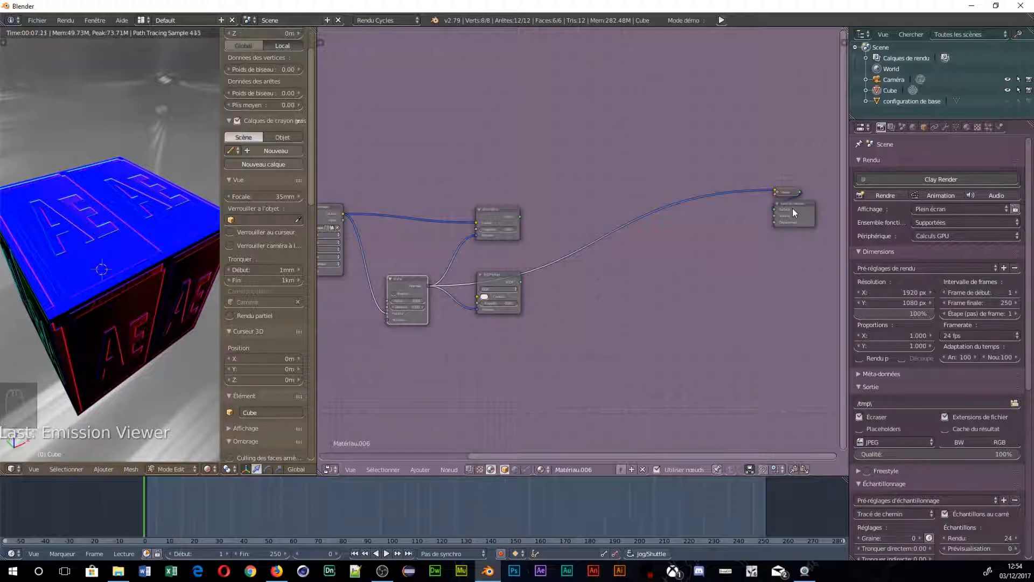
{"action": "left_click", "coordinate": [334, 208], "text": "ctrl+shift"}
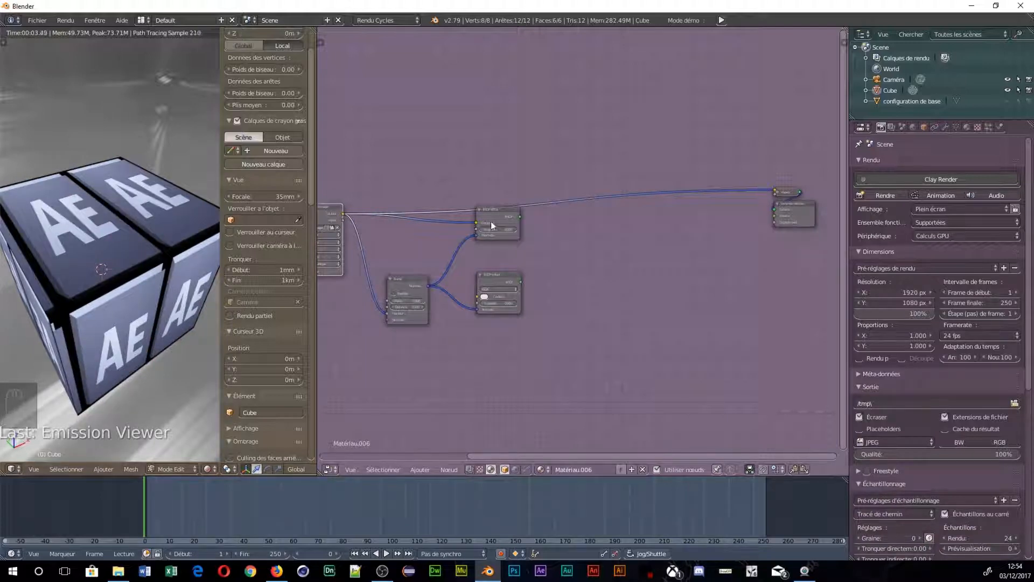
{"action": "left_click", "coordinate": [503, 213], "text": "ctrl+shift"}
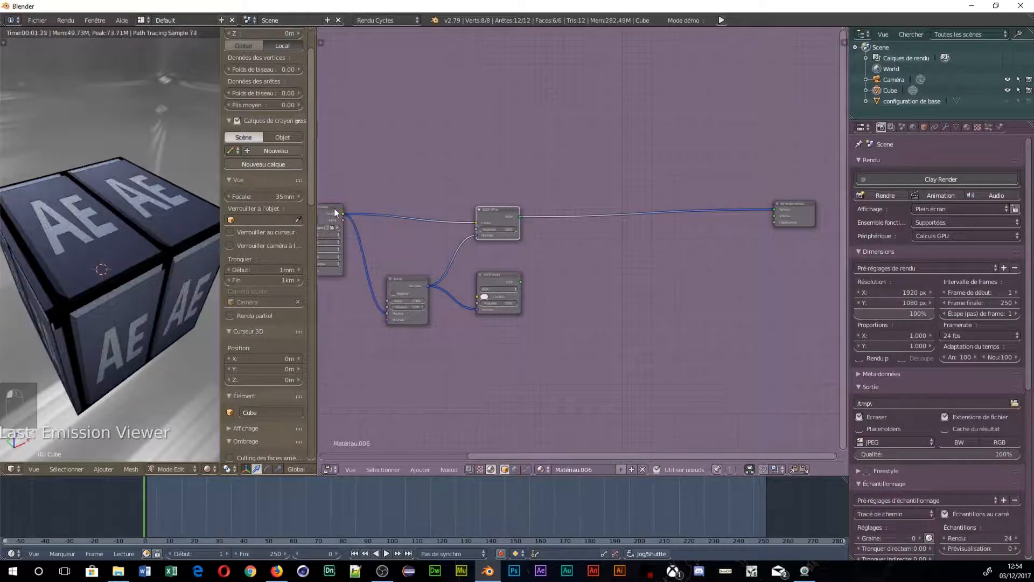
{"action": "left_click", "coordinate": [335, 208], "text": "ctrl+shift"}
{"action": "left_click", "coordinate": [513, 213], "text": "ctrl+shift"}
{"action": "left_click", "coordinate": [325, 209], "text": "ctrl+shift"}
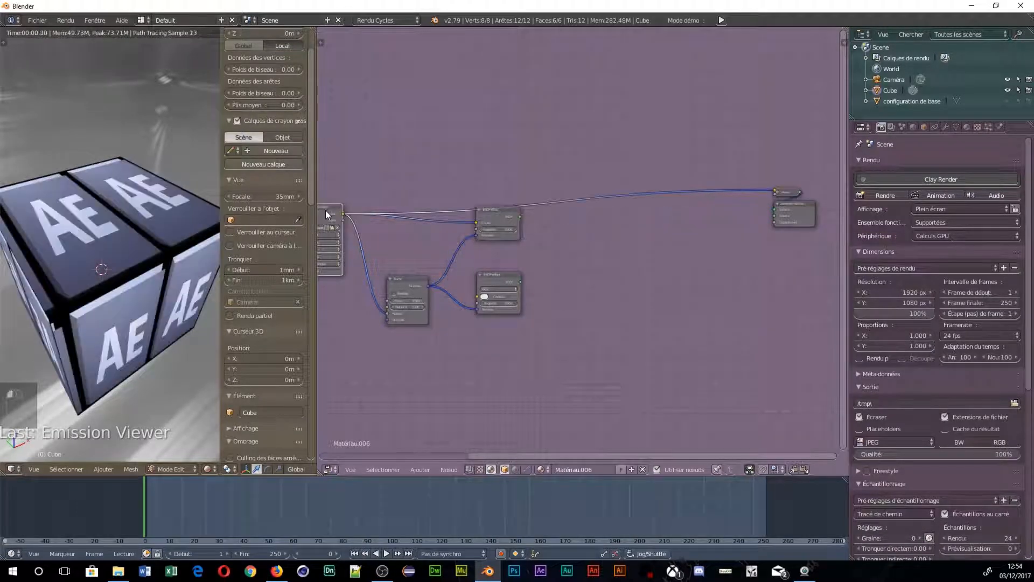
Preview the mapping node and the texture coordinate node with the Emission Viewer, examining the cube's colours from other angles
{"action": "middle_click_drag", "start_coordinate": [325, 210], "coordinate": [561, 244]}
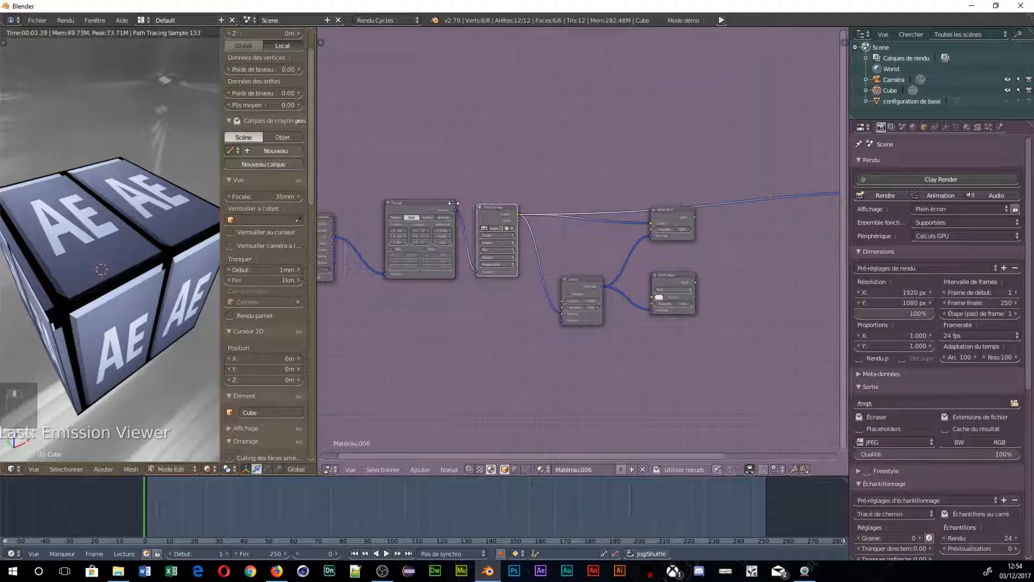
{"action": "left_click", "coordinate": [425, 209], "text": "ctrl+shift"}
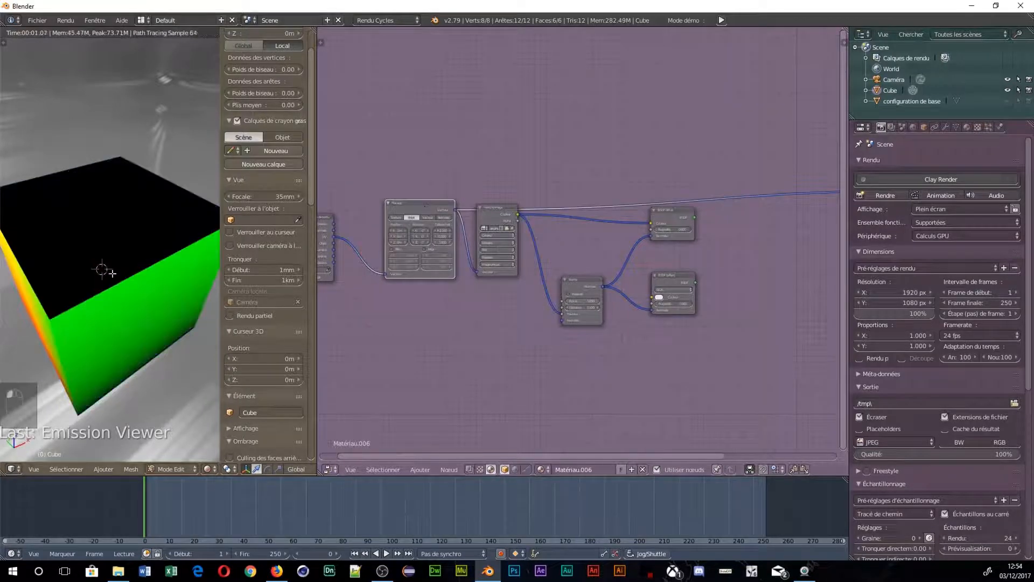
{"action": "middle_click_drag", "start_coordinate": [106, 271], "coordinate": [141, 288]}
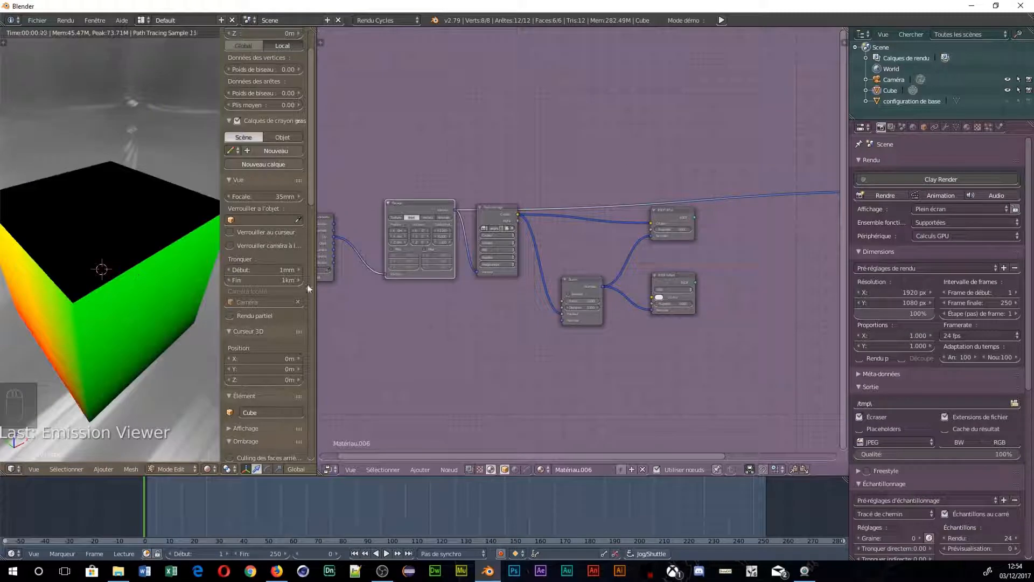
{"action": "left_click", "coordinate": [325, 214], "text": "ctrl+shift"}
{"action": "middle_click_drag", "start_coordinate": [117, 280], "coordinate": [210, 261]}
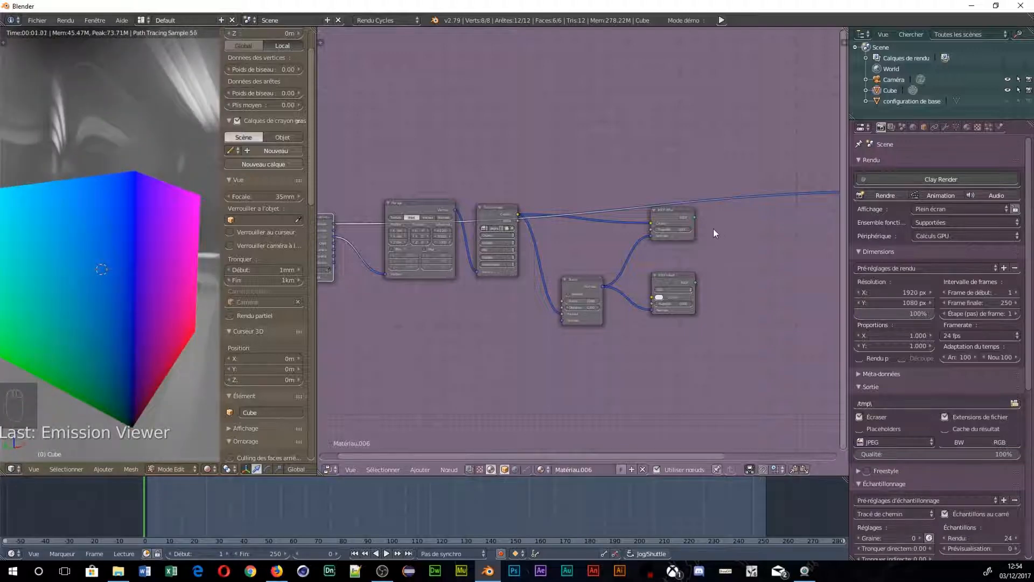
Cycle the Emission Viewer through the diffuse, glossy, bump and image texture nodes, ending on the bump node
{"action": "left_click", "coordinate": [671, 208], "text": "ctrl+shift"}
{"action": "left_click", "coordinate": [683, 279], "text": "ctrl+shift"}
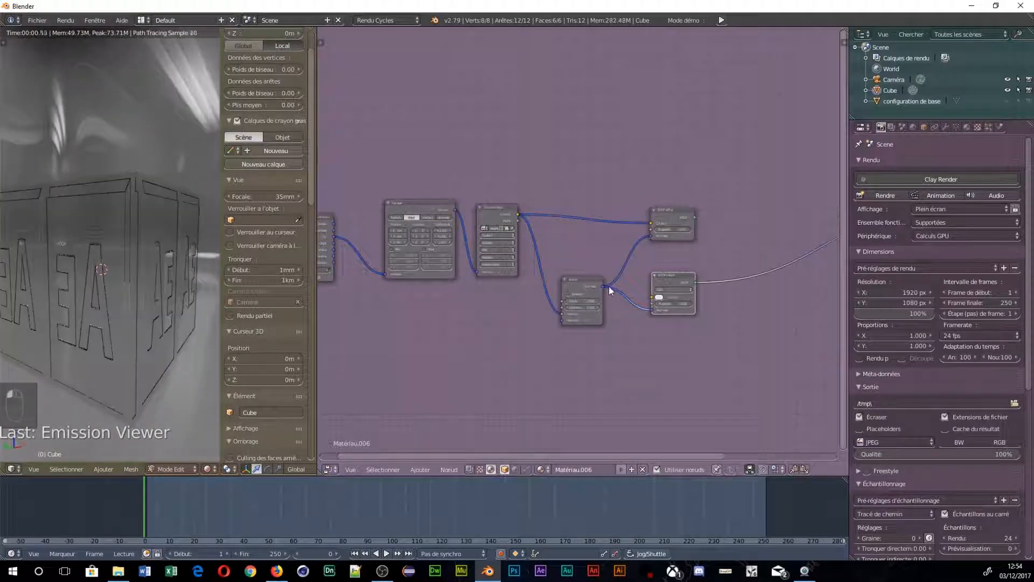
{"action": "left_click", "coordinate": [567, 287], "text": "ctrl+shift"}
{"action": "left_click", "coordinate": [487, 216], "text": "ctrl+shift"}
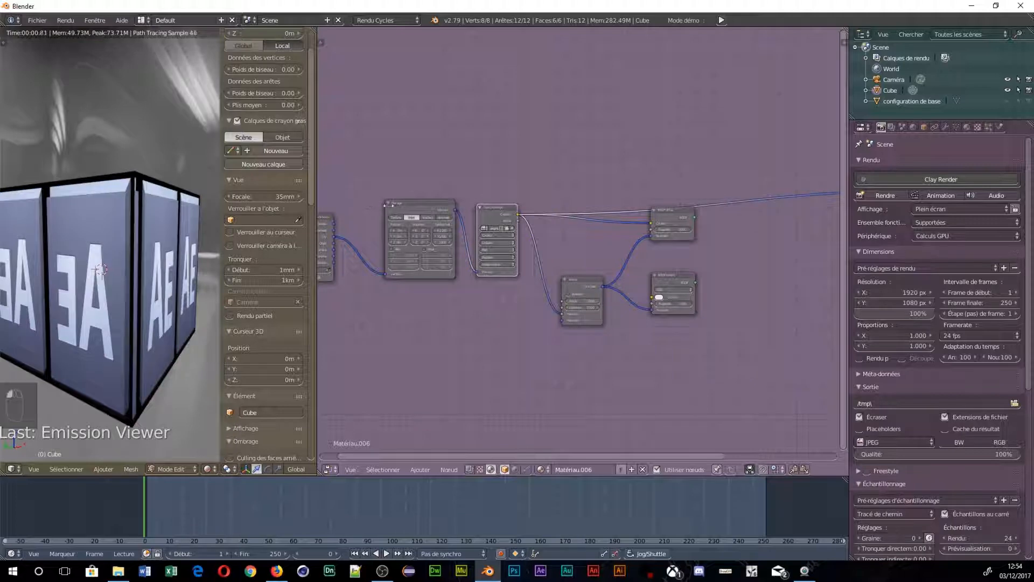
{"action": "left_click", "coordinate": [587, 281], "text": "ctrl+shift"}
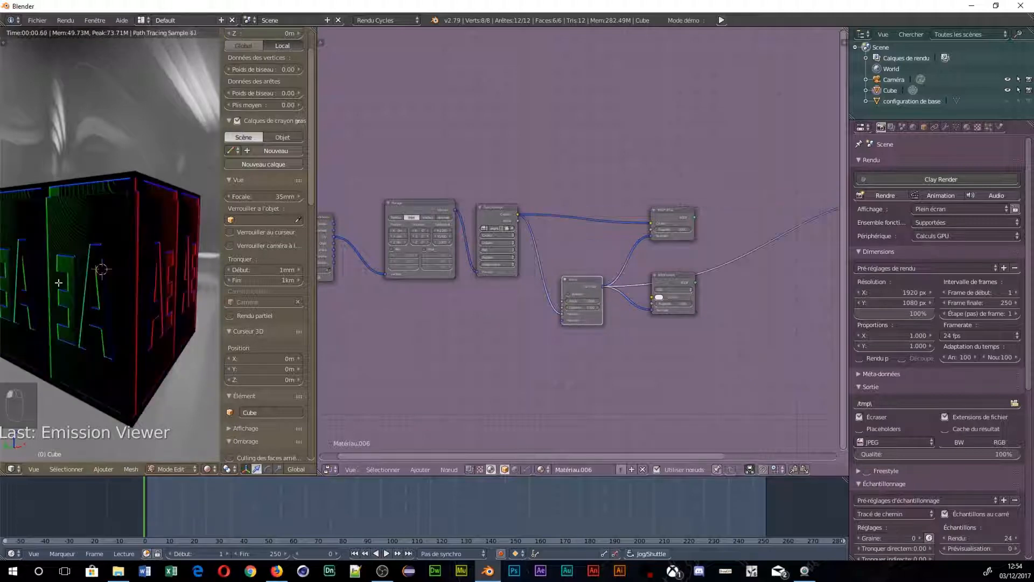
{"action": "scroll", "coordinate": [85, 271], "scroll_direction": "down", "scroll_amount": 3}
{"action": "mouse_move", "coordinate": [85, 270]}
{"action": "middle_mouse_down"}
{"action": "mouse_move", "coordinate": [86, 232]}
{"action": "mouse_move", "coordinate": [124, 259]}
{"action": "mouse_move", "coordinate": [108, 302]}
{"action": "mouse_move", "coordinate": [82, 271]}
{"action": "mouse_move", "coordinate": [108, 237]}
{"action": "mouse_move", "coordinate": [84, 275]}
{"action": "middle_mouse_up"}
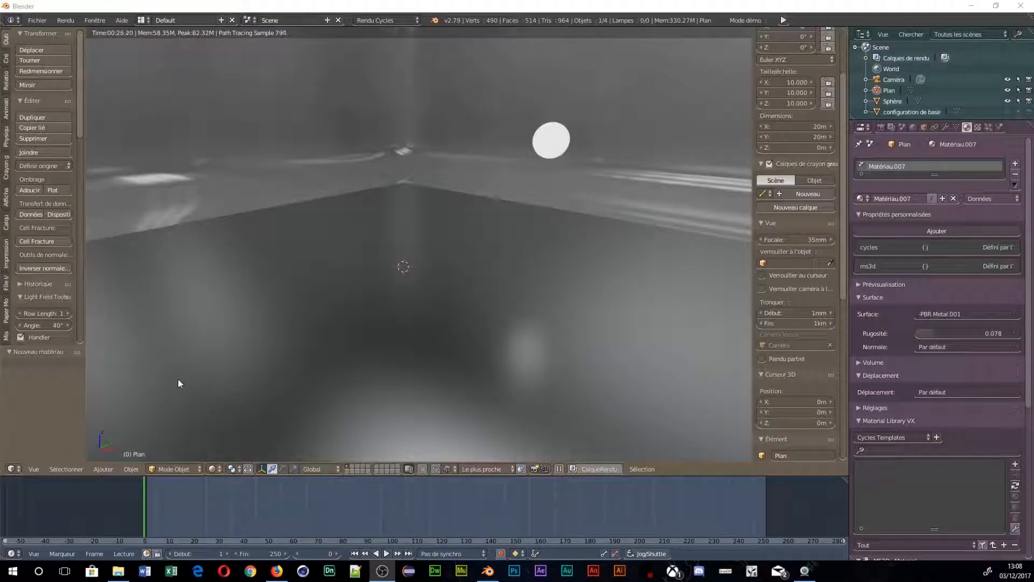
Enable automatic keyframing and record the sphere's motion live by moving it freely while the animation plays
{"action": "left_click", "coordinate": [501, 554]}
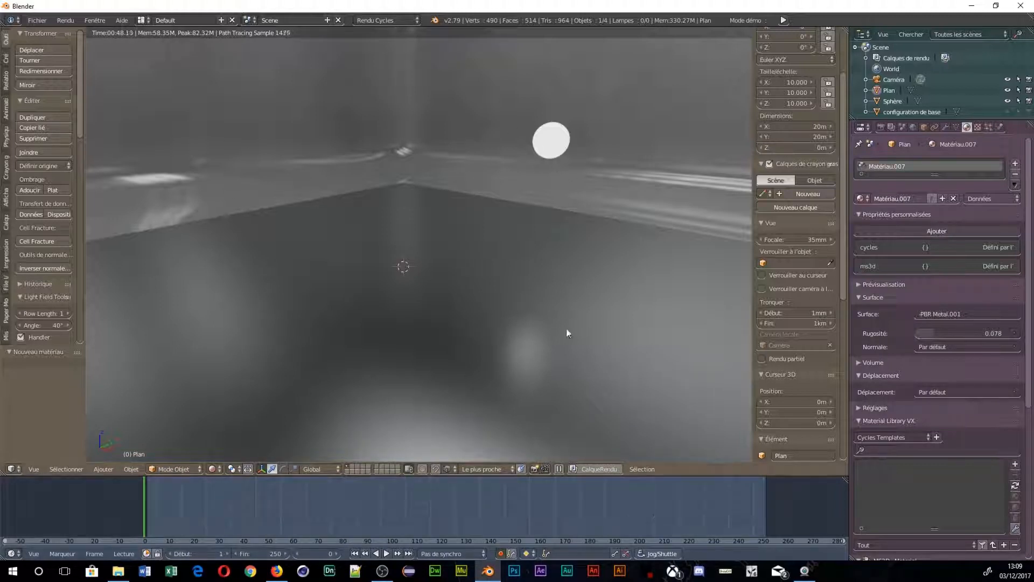
{"action": "middle_click_drag", "start_coordinate": [594, 252], "coordinate": [580, 247]}
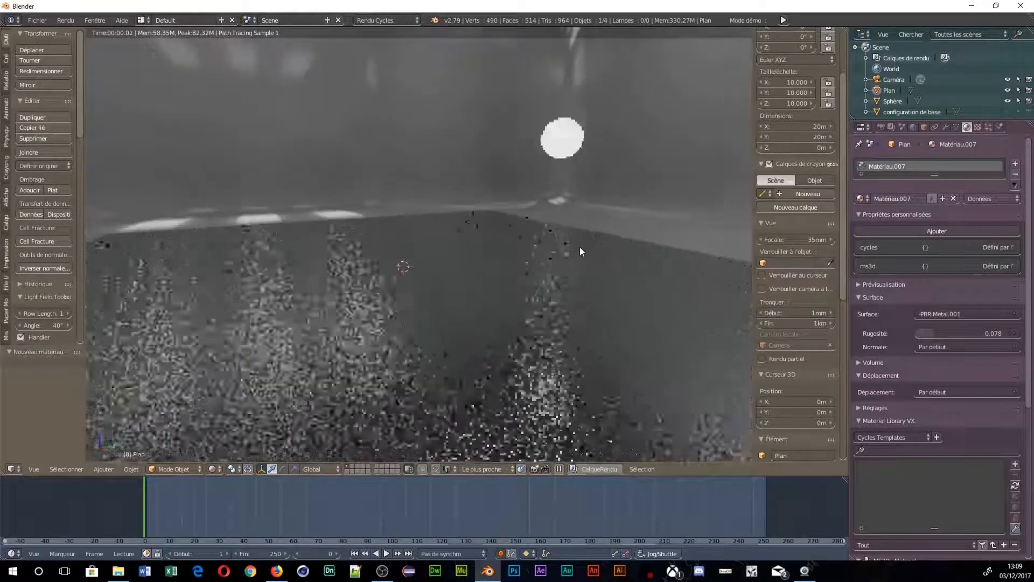
{"action": "right_click", "coordinate": [565, 136]}
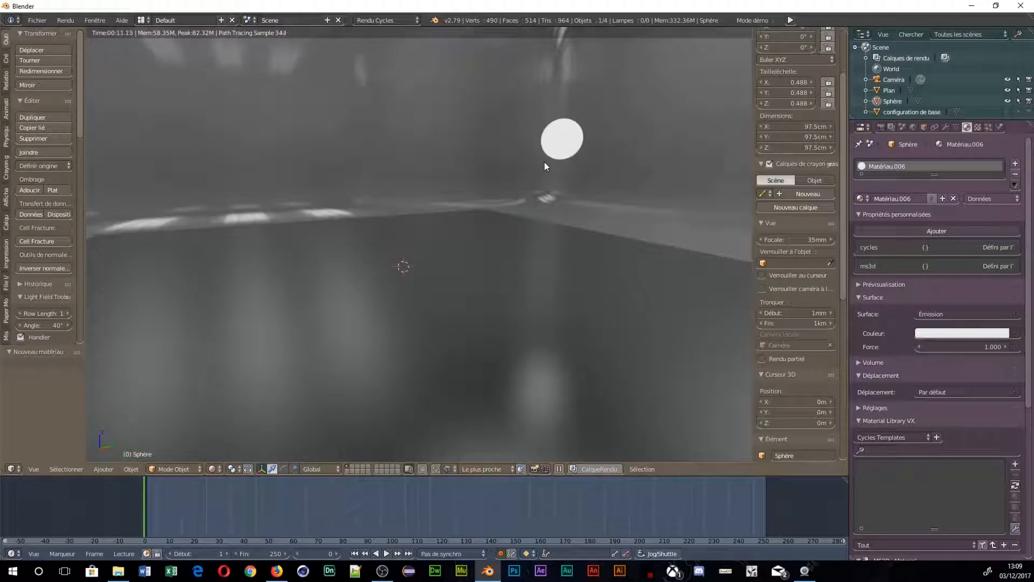
{"action": "key", "text": "alt+a"}
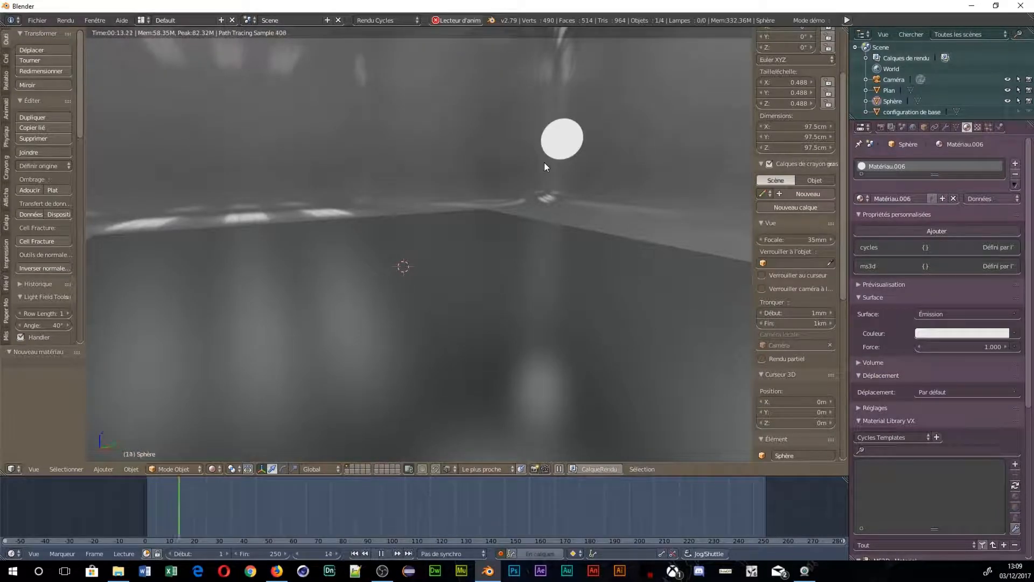
{"action": "key", "text": "g"}
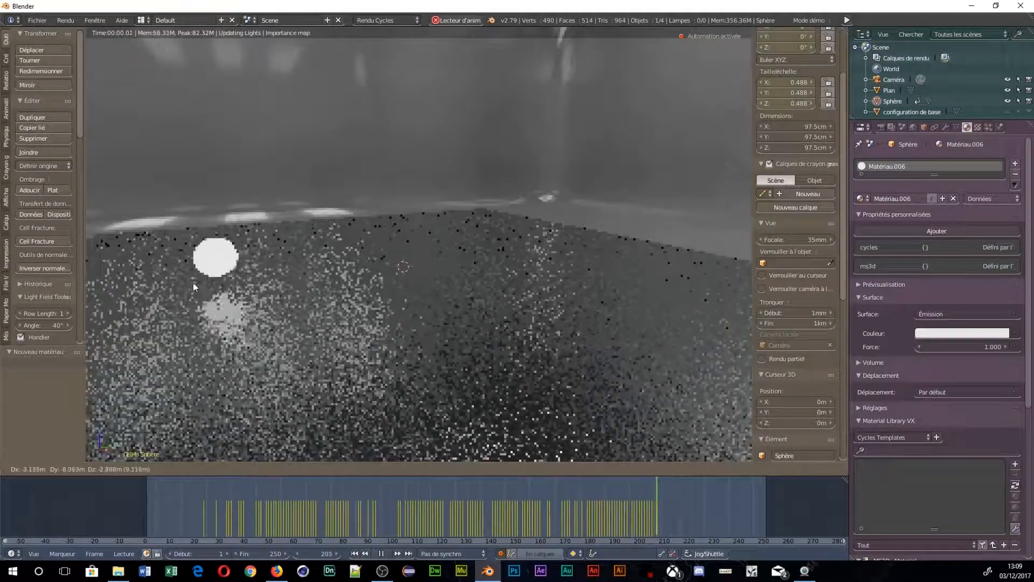
{"action": "left_click", "coordinate": [190, 283]}
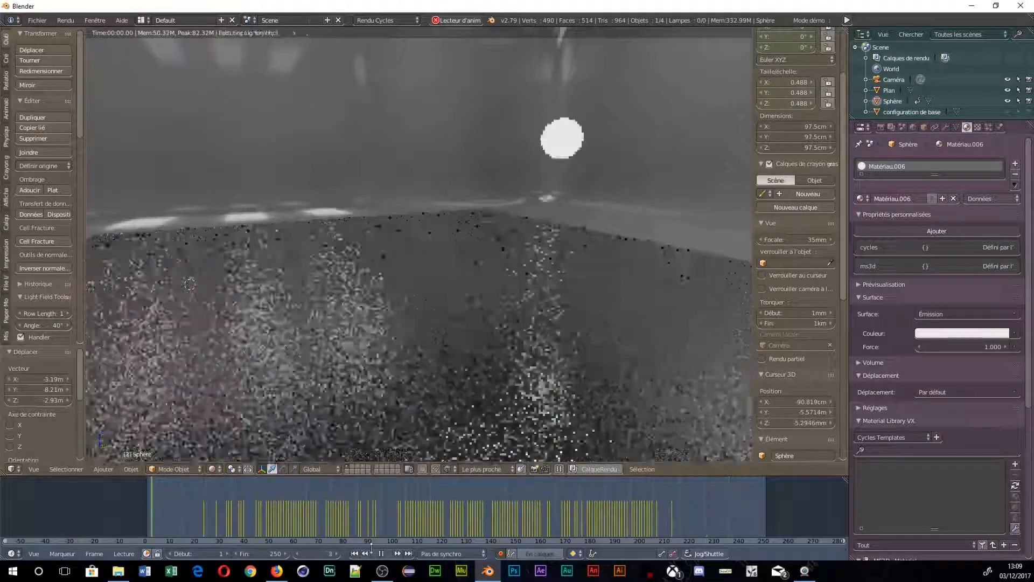
Replay the sphere's recorded animation and stop the playback near frame 240
{"action": "left_click", "coordinate": [382, 554]}
{"action": "left_click", "coordinate": [383, 554]}
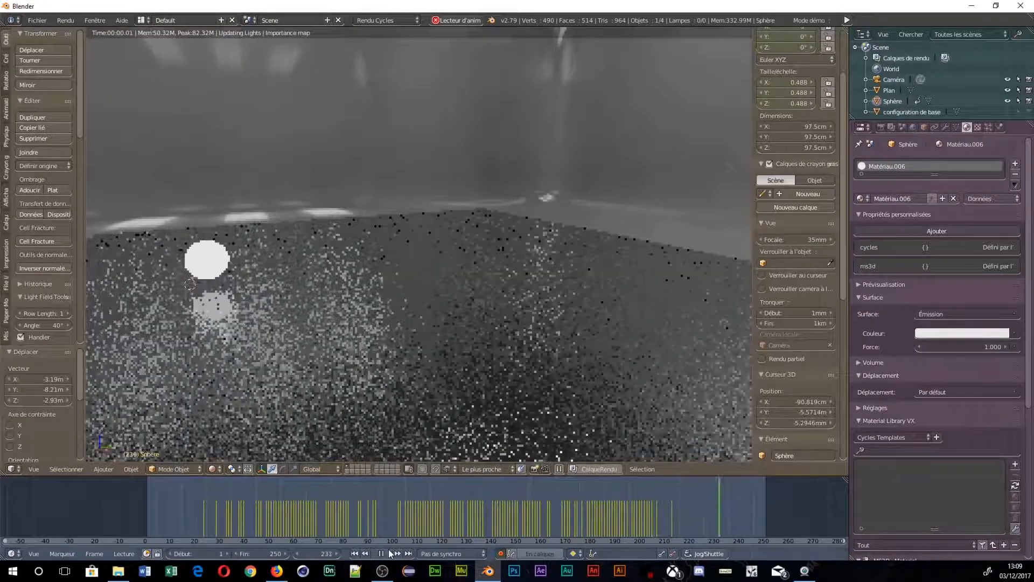
{"action": "left_click", "coordinate": [384, 553]}
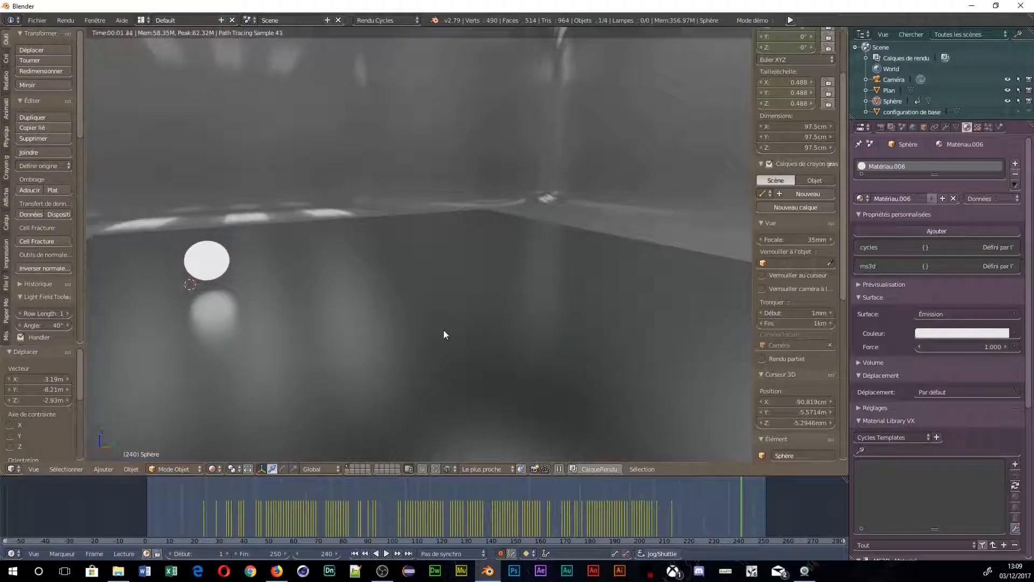
Switch to the camera view and set the current frame to 4, with playback stopped
{"action": "key", "text": "KP_0"}
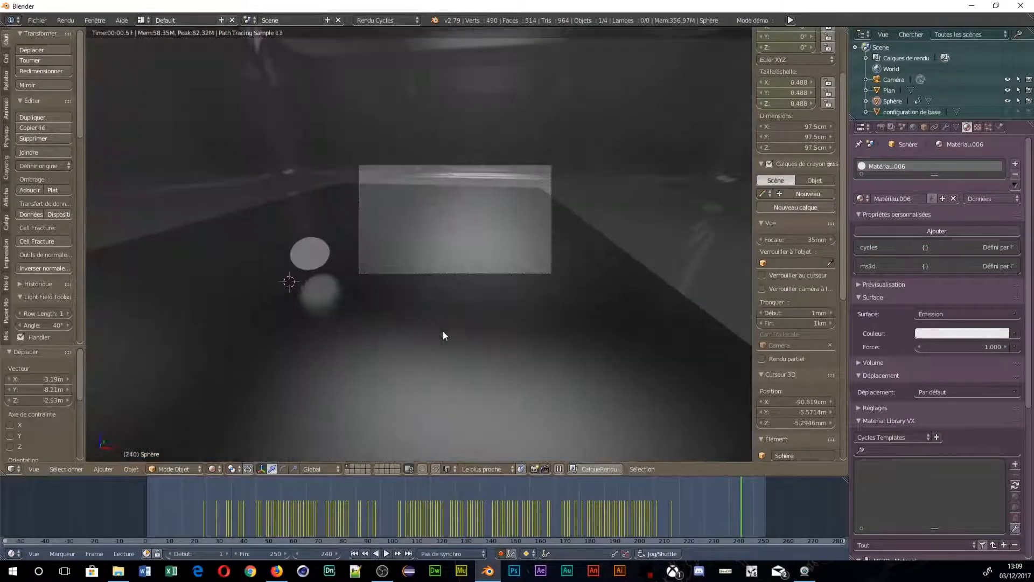
{"action": "key", "text": "alt+a"}
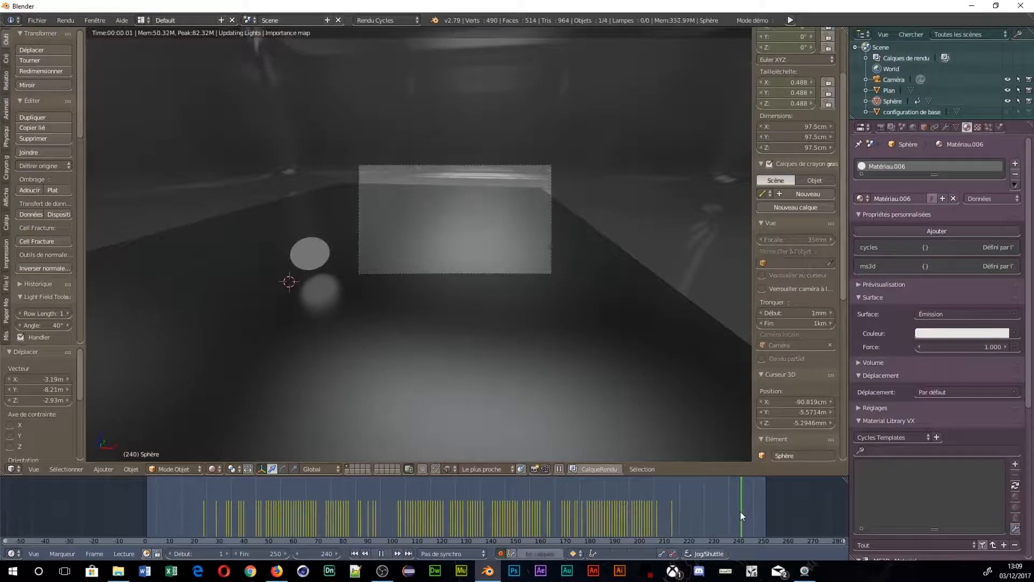
{"action": "left_click", "coordinate": [154, 515]}
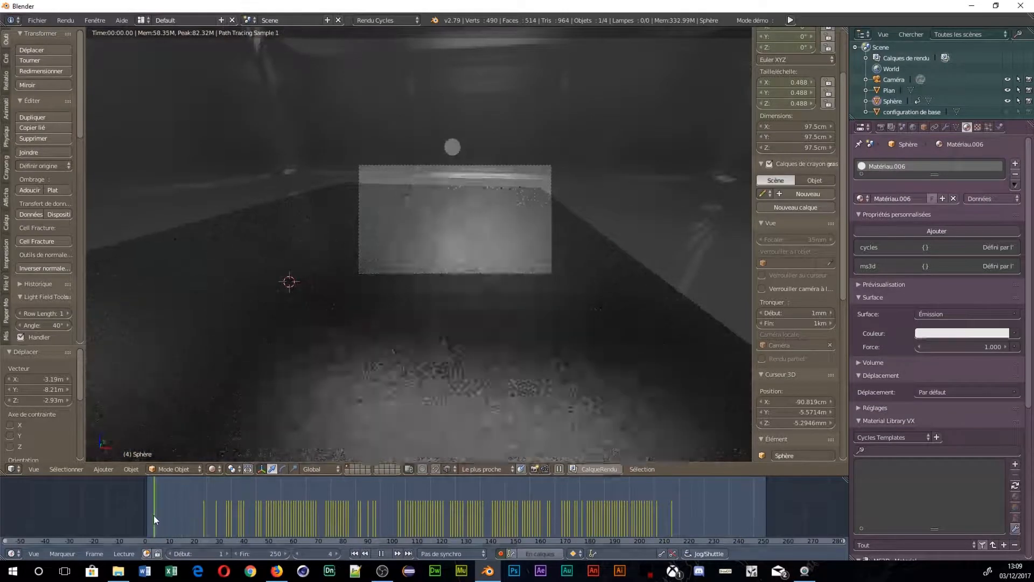
{"action": "key", "text": "alt+a"}
{"action": "scroll", "coordinate": [593, 267], "scroll_direction": "up", "scroll_amount": 2}
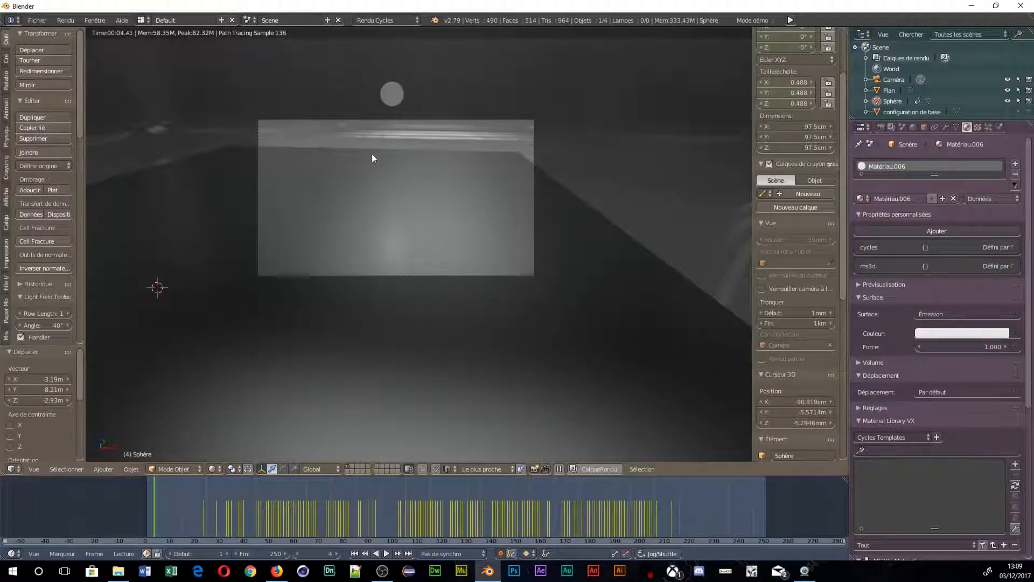
Lock the camera to the view and set the camera's passe-partout alpha to 1.000
{"action": "left_click", "coordinate": [762, 290]}
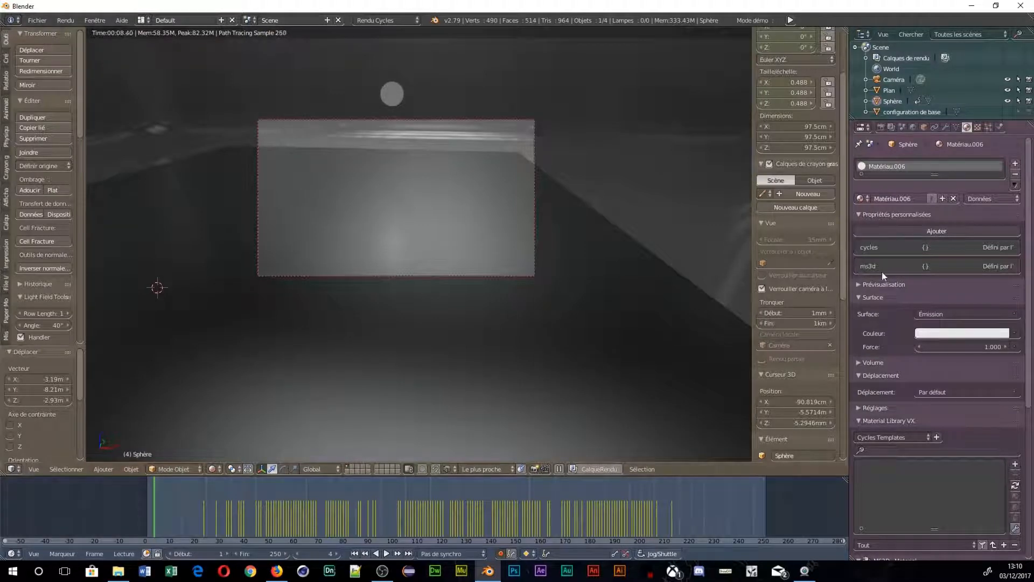
{"action": "right_click", "coordinate": [536, 200]}
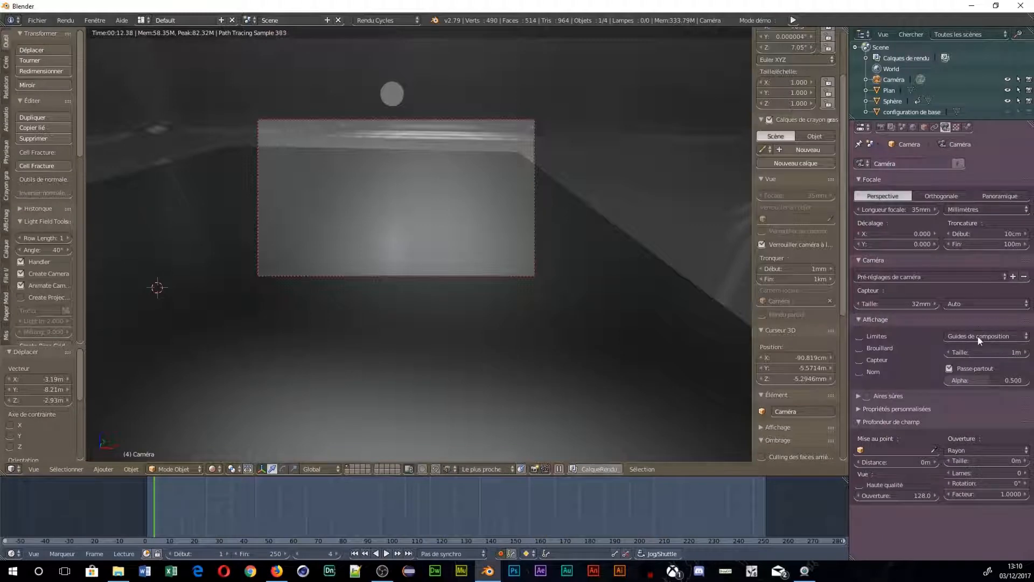
{"action": "left_click_drag", "start_coordinate": [986, 380], "coordinate": [1029, 381]}
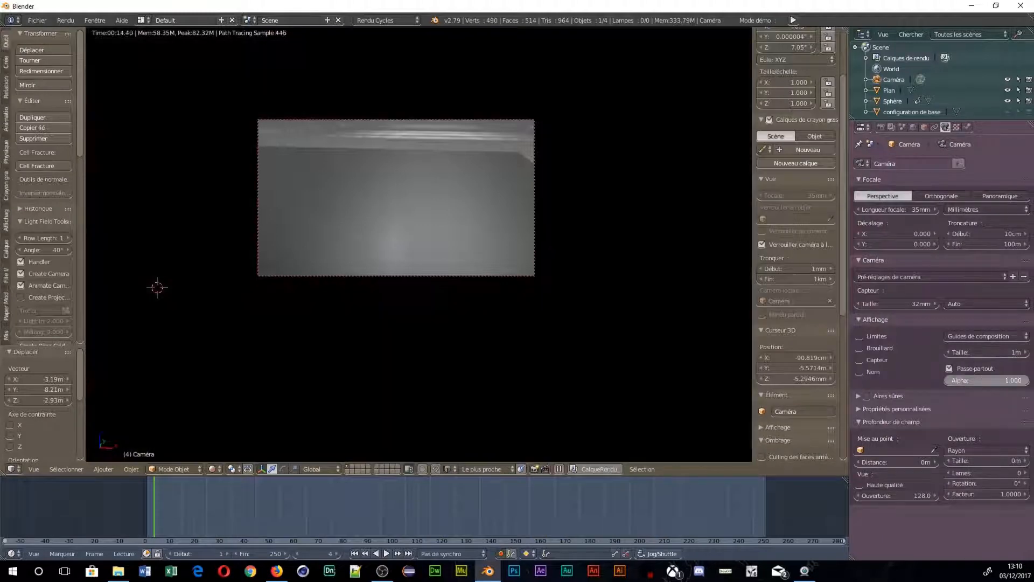
Reorient the locked camera to frame the sphere, and unlock it from the view
{"action": "middle_click_drag", "start_coordinate": [412, 201], "coordinate": [392, 170]}
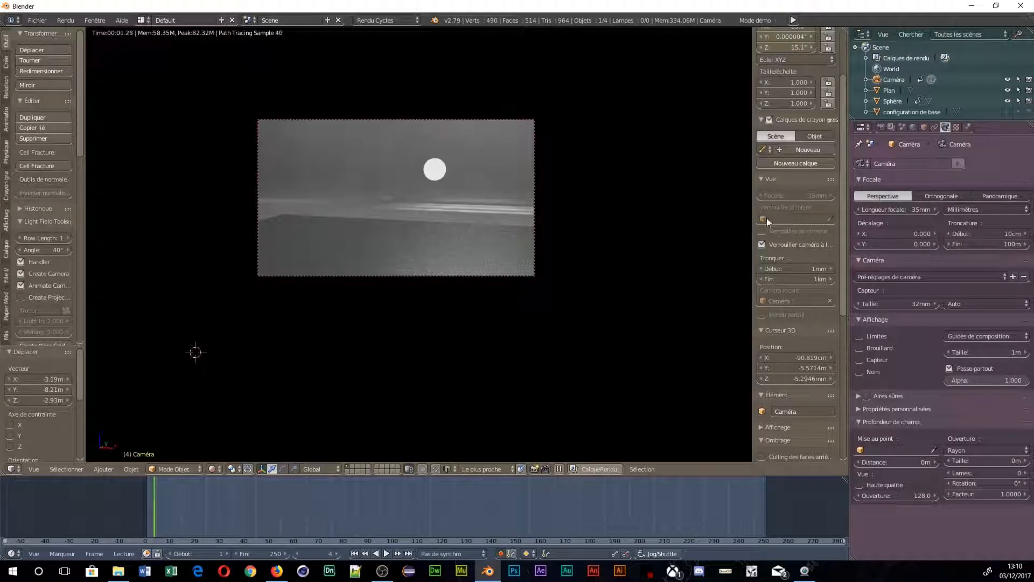
{"action": "left_click", "coordinate": [762, 246]}
{"action": "scroll", "coordinate": [533, 195], "scroll_direction": "up", "scroll_amount": 4}
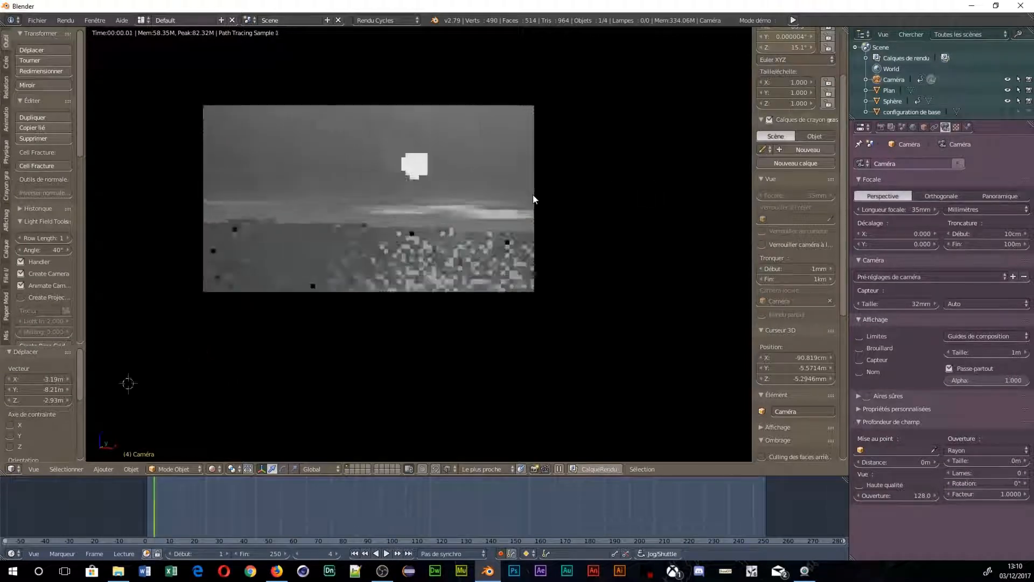
{"action": "middle_click_drag", "start_coordinate": [370, 198], "coordinate": [453, 208], "text": "shift"}
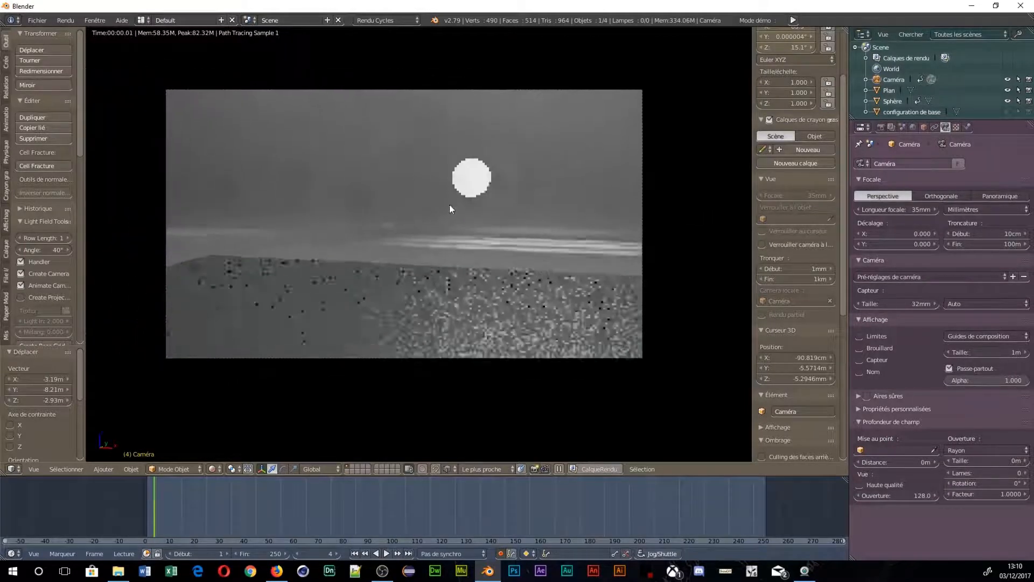
Lock the camera to the view and record live camera movement as keyframes during playback with auto-keying, then stop playback
{"action": "scroll", "coordinate": [453, 209], "scroll_direction": "up", "scroll_amount": 1}
{"action": "scroll", "coordinate": [454, 205], "scroll_direction": "up", "scroll_amount": 1}
{"action": "scroll", "coordinate": [454, 205], "scroll_direction": "down", "scroll_amount": 1}
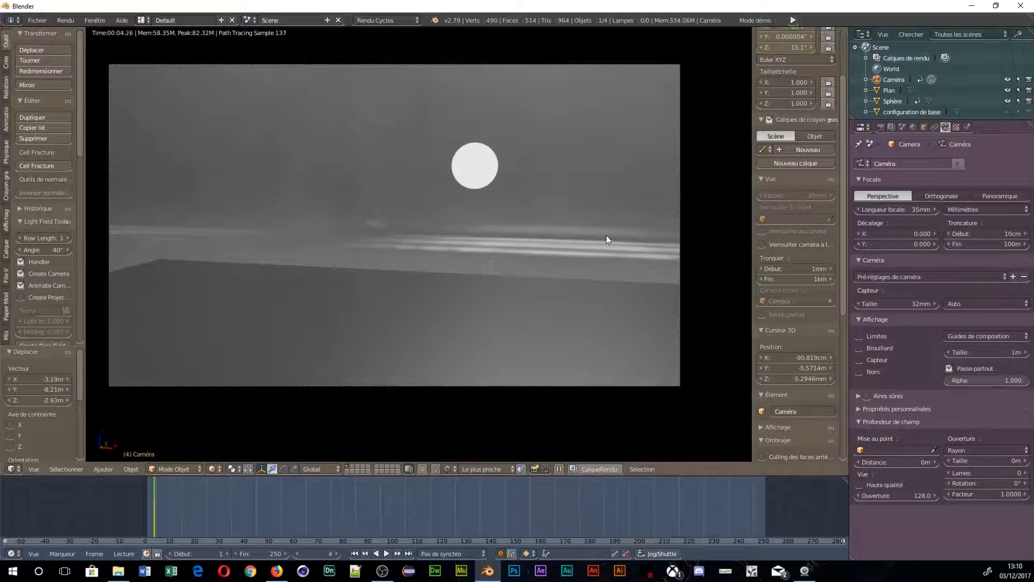
{"action": "left_click", "coordinate": [762, 245]}
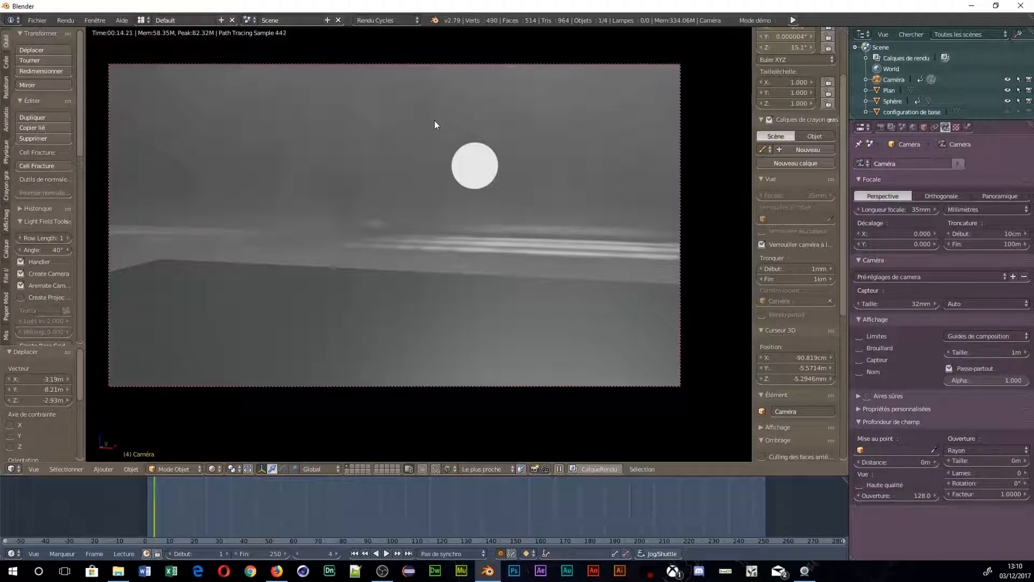
{"action": "key", "text": "alt+a"}
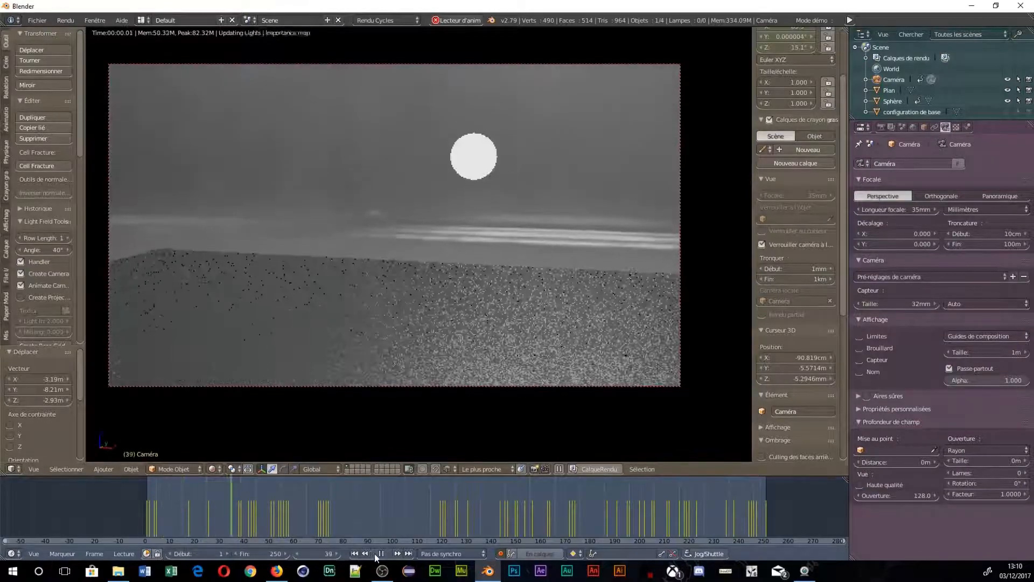
{"action": "left_click", "coordinate": [380, 554]}
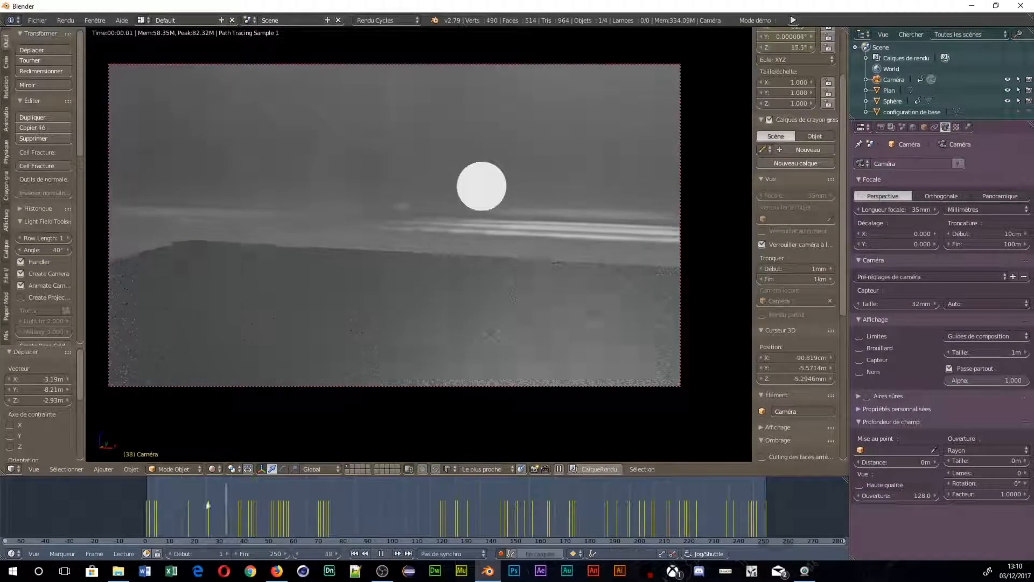
Replay the recorded camera animation from frame 1 and stop the playback
{"action": "left_click", "coordinate": [147, 490]}
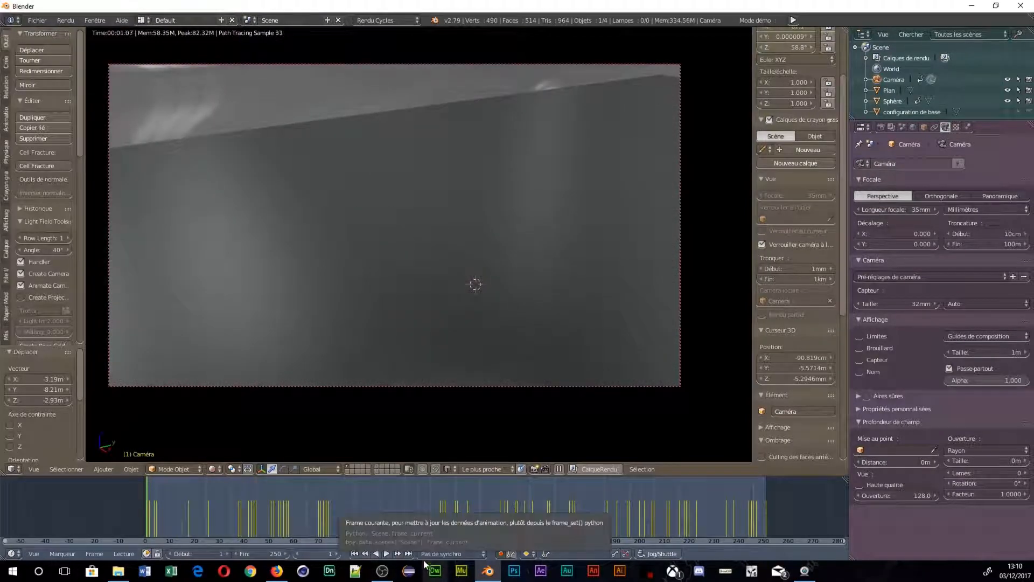
{"action": "left_click", "coordinate": [386, 554]}
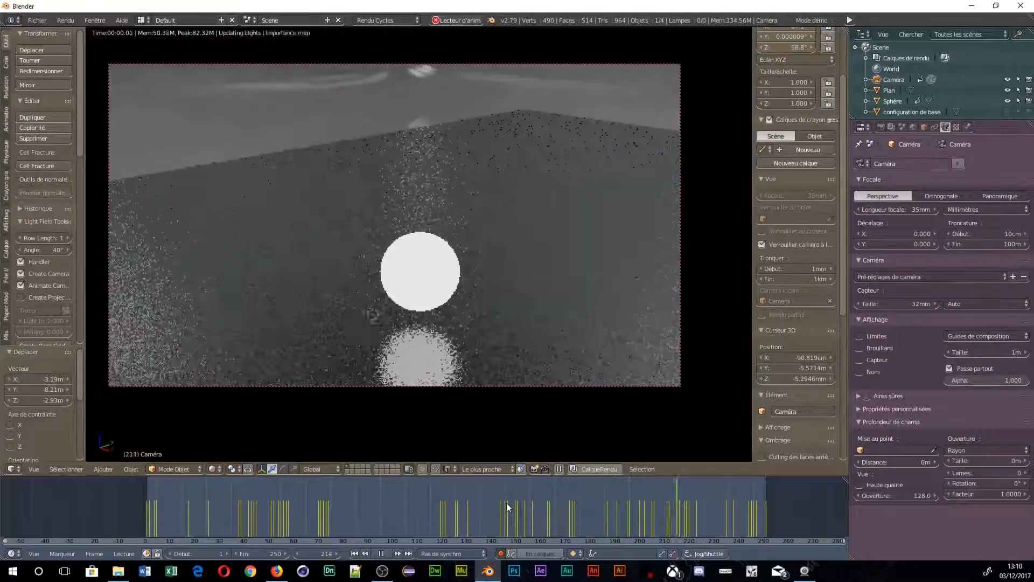
{"action": "left_click", "coordinate": [382, 554]}
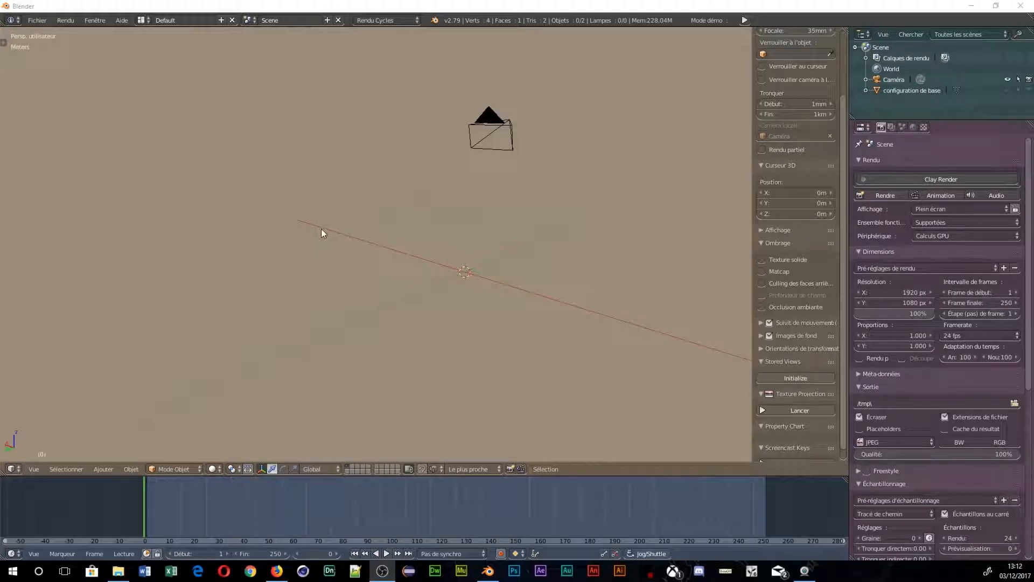
Add a UV sphere at the origin of the empty scene
{"action": "key", "text": "shift+a"}
{"action": "mouse_move", "coordinate": [321, 229]}
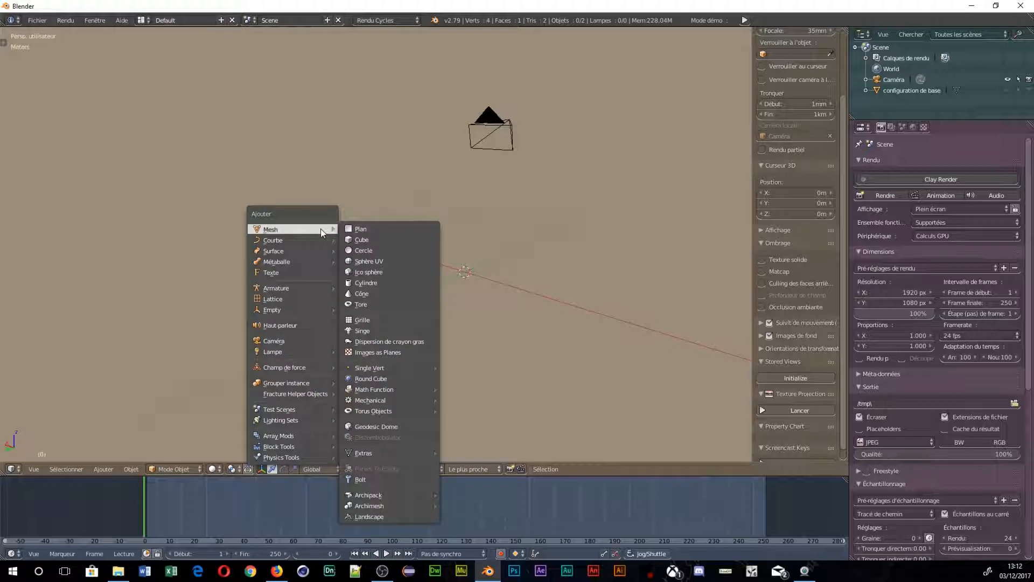
{"action": "left_click", "coordinate": [376, 263]}
Examine the UV sphere's face layout around its pole and sides in Edit Mode
{"action": "scroll", "coordinate": [485, 269], "scroll_direction": "up", "scroll_amount": 10}
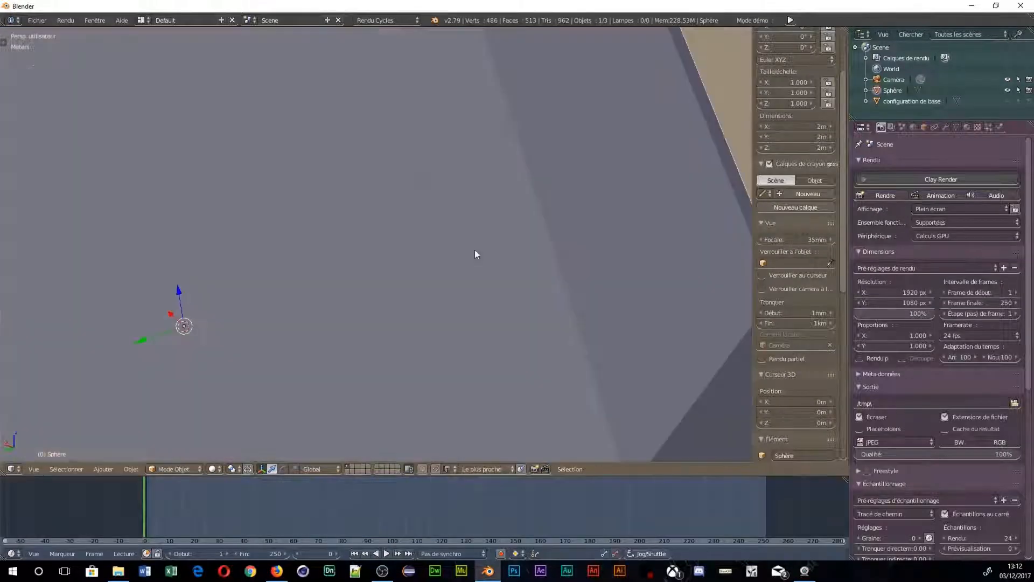
{"action": "scroll", "coordinate": [469, 243], "scroll_direction": "down", "scroll_amount": 8}
{"action": "middle_click_drag", "start_coordinate": [341, 101], "coordinate": [259, 154]}
{"action": "scroll", "coordinate": [345, 199], "scroll_direction": "up", "scroll_amount": 5}
{"action": "key", "text": "Tab"}
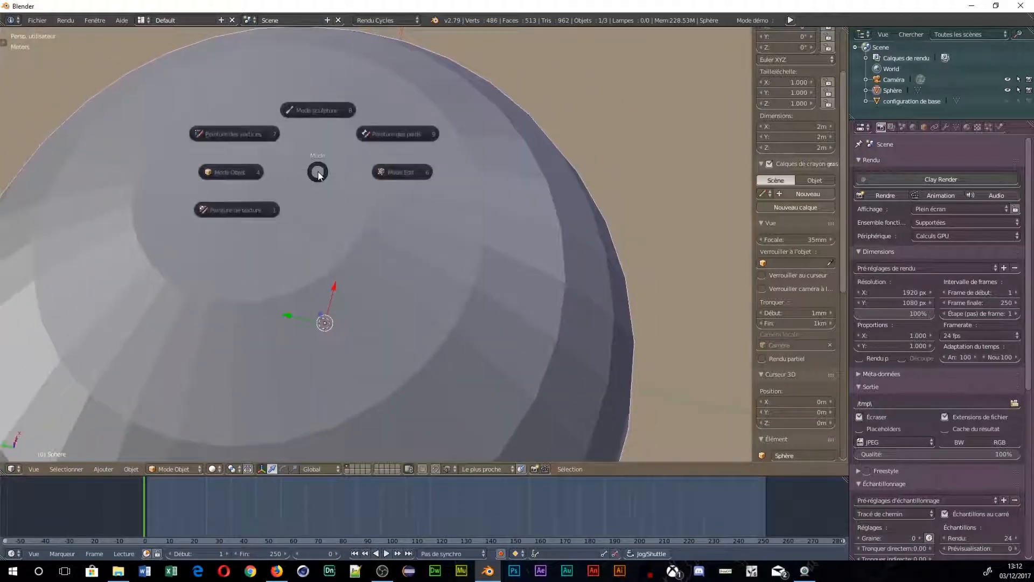
{"action": "left_click", "coordinate": [391, 167]}
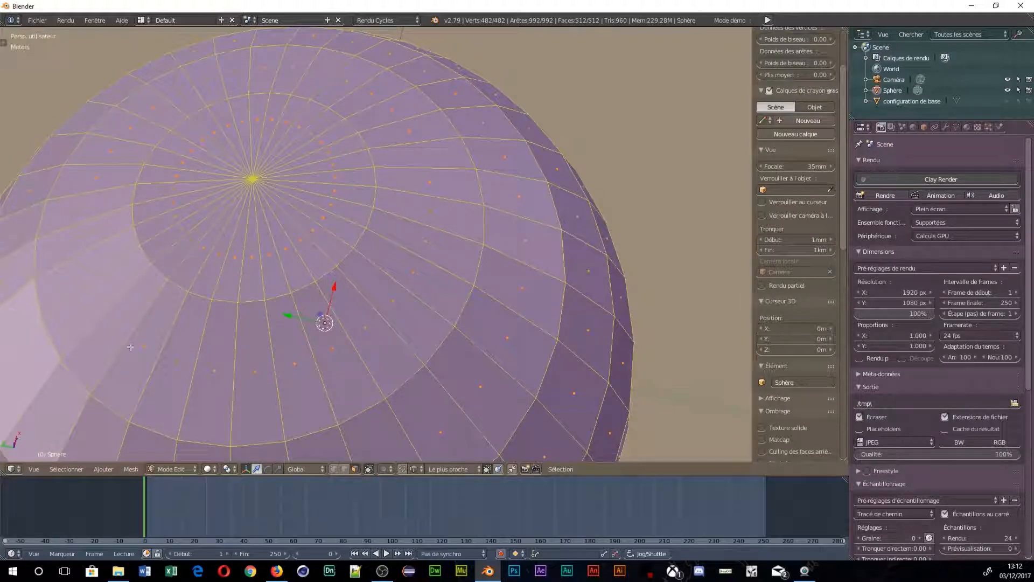
{"action": "scroll", "coordinate": [300, 69], "scroll_direction": "down", "scroll_amount": 6}
{"action": "middle_click_drag", "start_coordinate": [301, 69], "coordinate": [253, 185]}
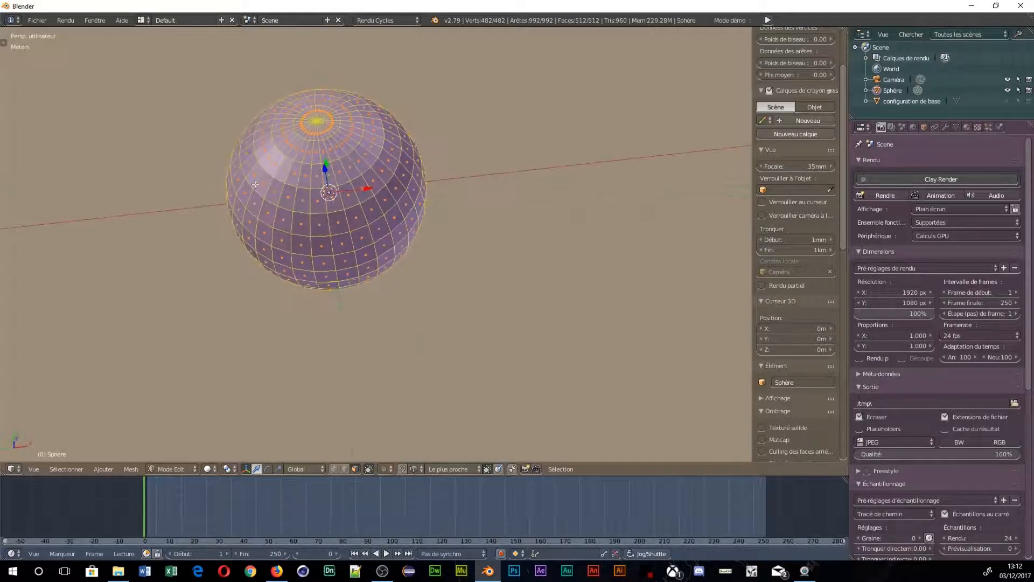
Return to Object Mode and delete the UV sphere
{"action": "key", "text": "Tab"}
{"action": "left_click", "coordinate": [172, 179]}
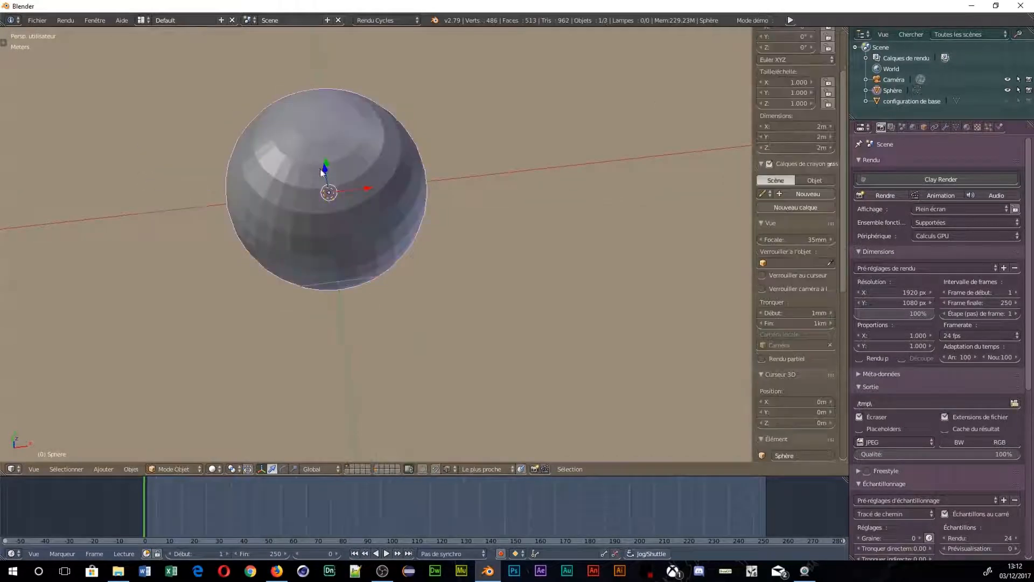
{"action": "key", "text": "x"}
{"action": "left_click", "coordinate": [357, 181]}
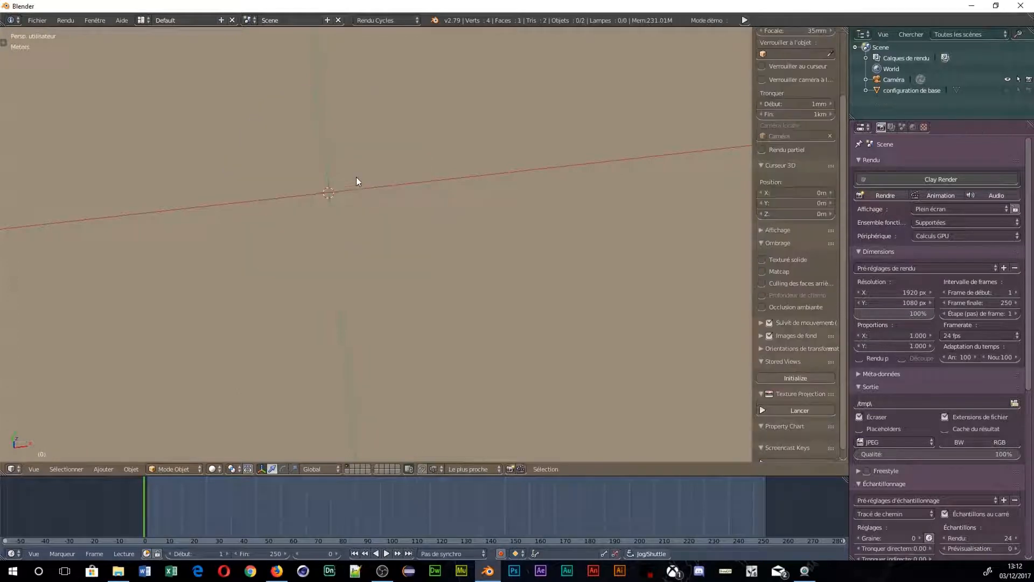
Add an ico sphere at the origin and show its creation settings
{"action": "key", "text": "shift+a"}
{"action": "mouse_move", "coordinate": [357, 177]}
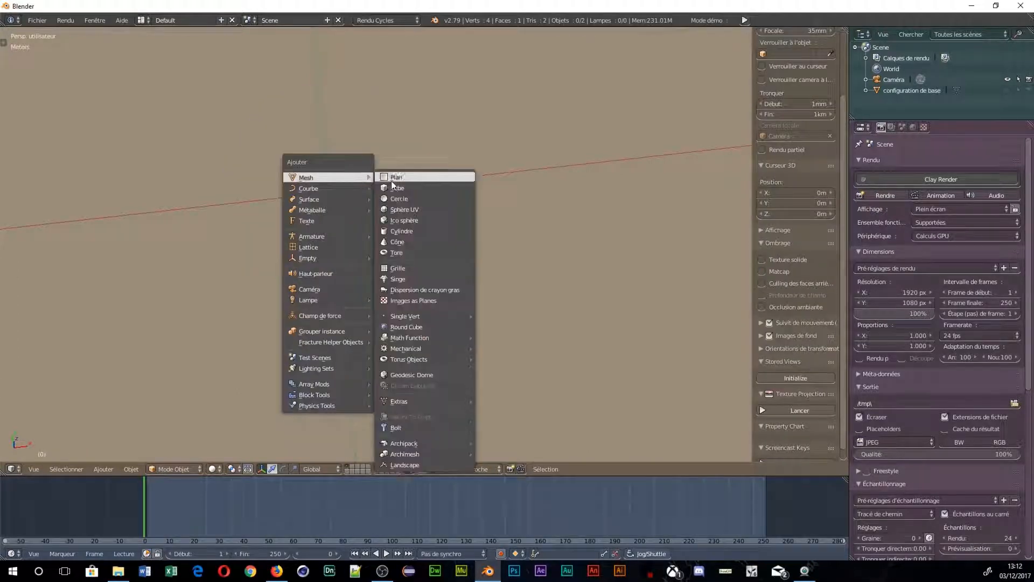
{"action": "left_click", "coordinate": [395, 221]}
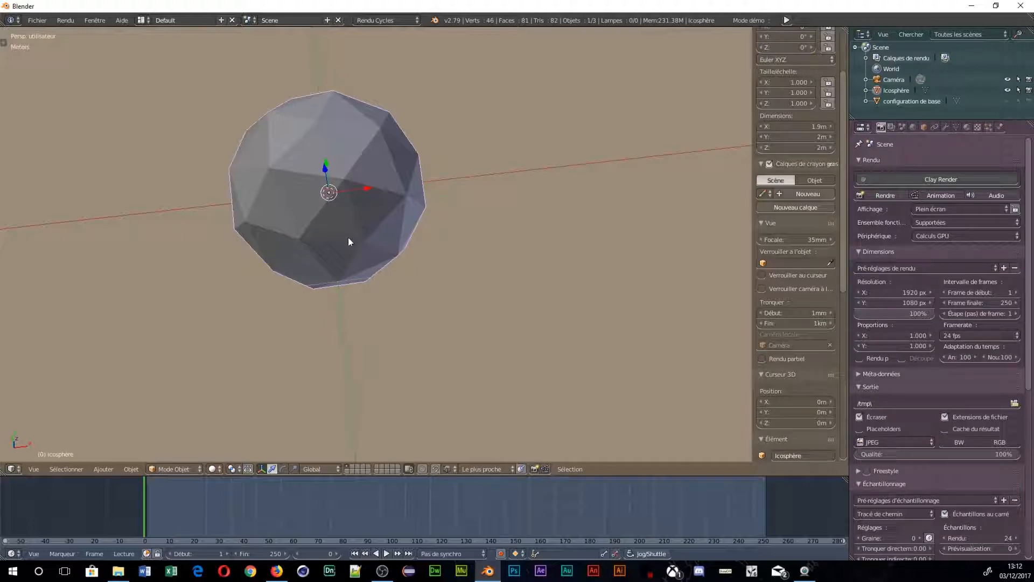
{"action": "key", "text": "t"}
{"action": "left_click", "coordinate": [22, 337]}
{"action": "scroll", "coordinate": [32, 378], "scroll_direction": "down", "scroll_amount": 3}
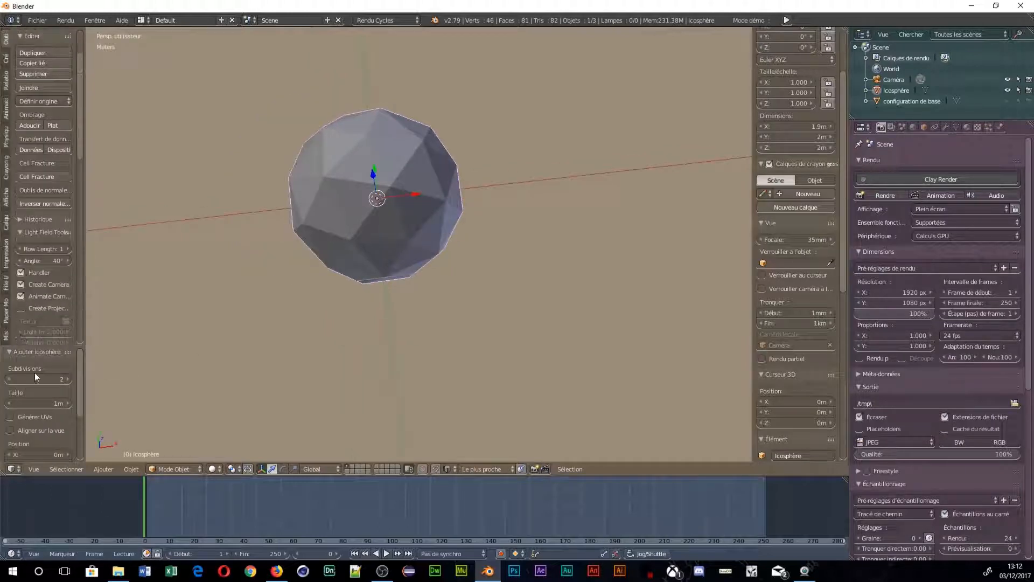
Examine the ico sphere's face layout, viewing its mesh in Edit Mode
{"action": "scroll", "coordinate": [47, 406], "scroll_direction": "up", "scroll_amount": 3}
{"action": "scroll", "coordinate": [356, 232], "scroll_direction": "up", "scroll_amount": 4}
{"action": "scroll", "coordinate": [354, 231], "scroll_direction": "down", "scroll_amount": 2}
{"action": "middle_click_drag", "start_coordinate": [354, 231], "coordinate": [421, 390]}
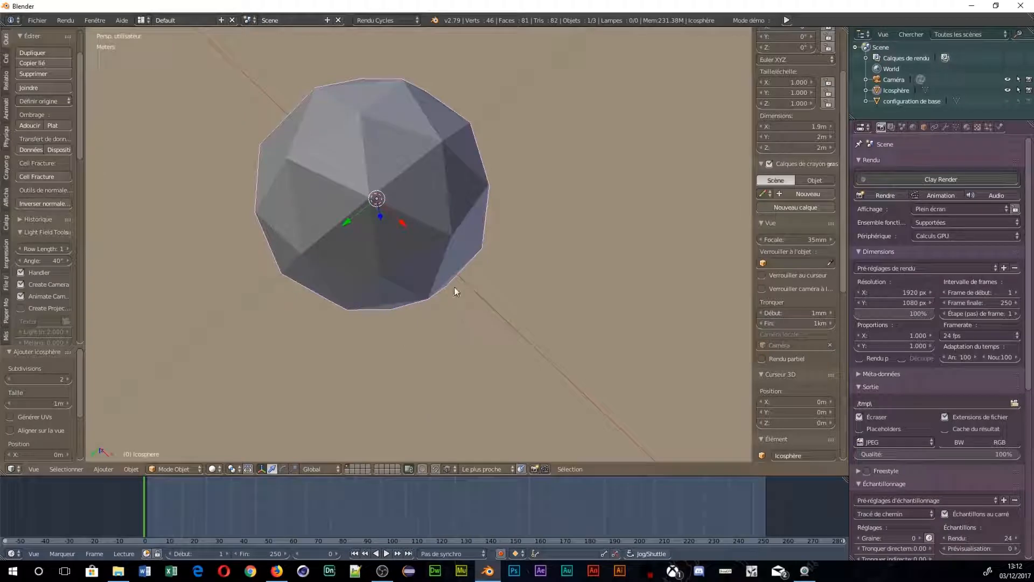
{"action": "key", "text": "Tab"}
{"action": "left_click", "coordinate": [365, 268]}
{"action": "key", "text": "Tab"}
{"action": "left_click", "coordinate": [466, 267]}
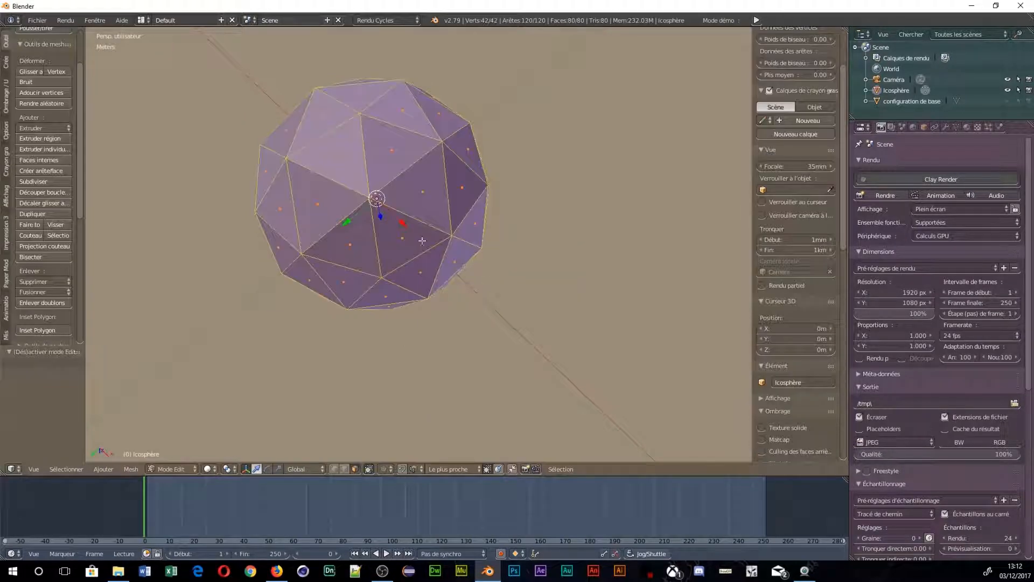
Return to Object Mode and delete the ico sphere
{"action": "key", "text": "Tab"}
{"action": "left_click", "coordinate": [380, 251]}
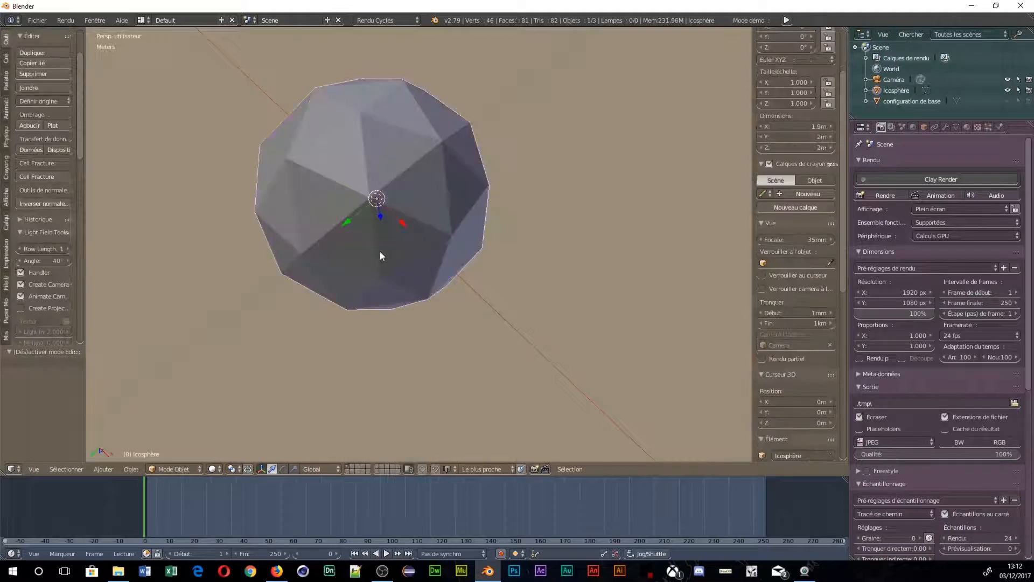
{"action": "key", "text": "x"}
{"action": "left_click", "coordinate": [393, 258]}
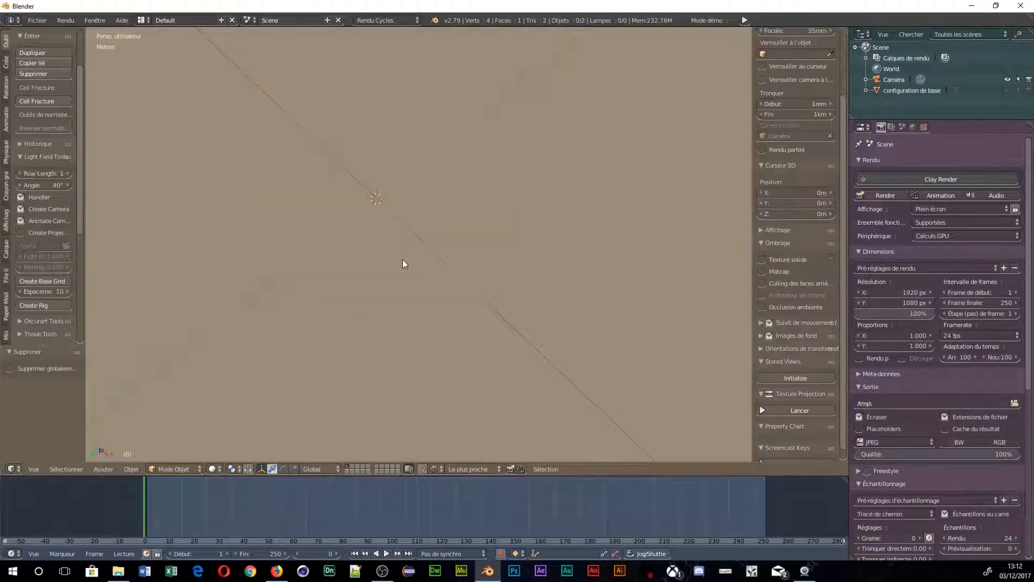
Add a cube at the origin
{"action": "key", "text": "shift+a"}
{"action": "mouse_move", "coordinate": [407, 256]}
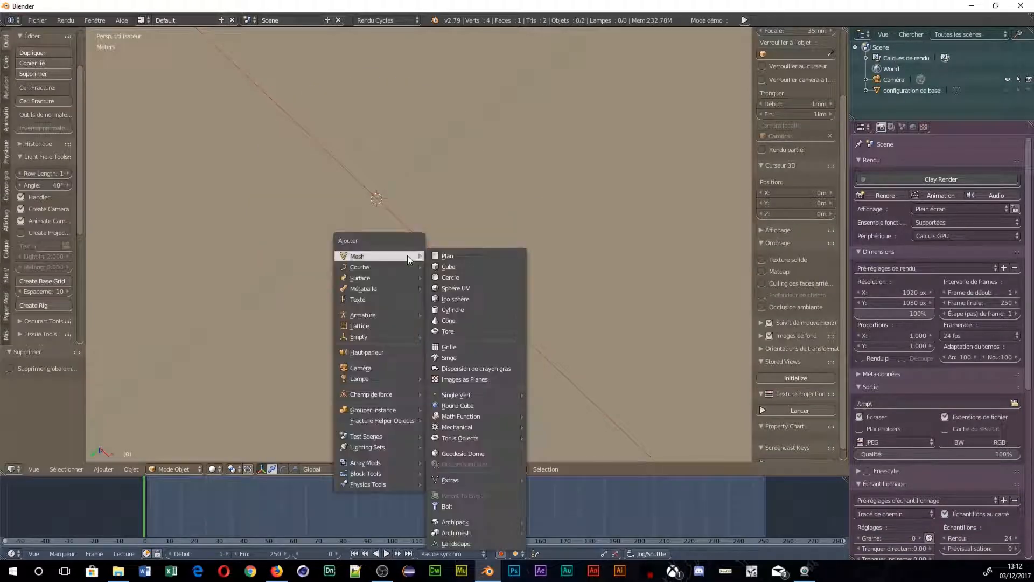
{"action": "left_click", "coordinate": [442, 267]}
{"action": "middle_click_drag", "start_coordinate": [360, 245], "coordinate": [411, 222]}
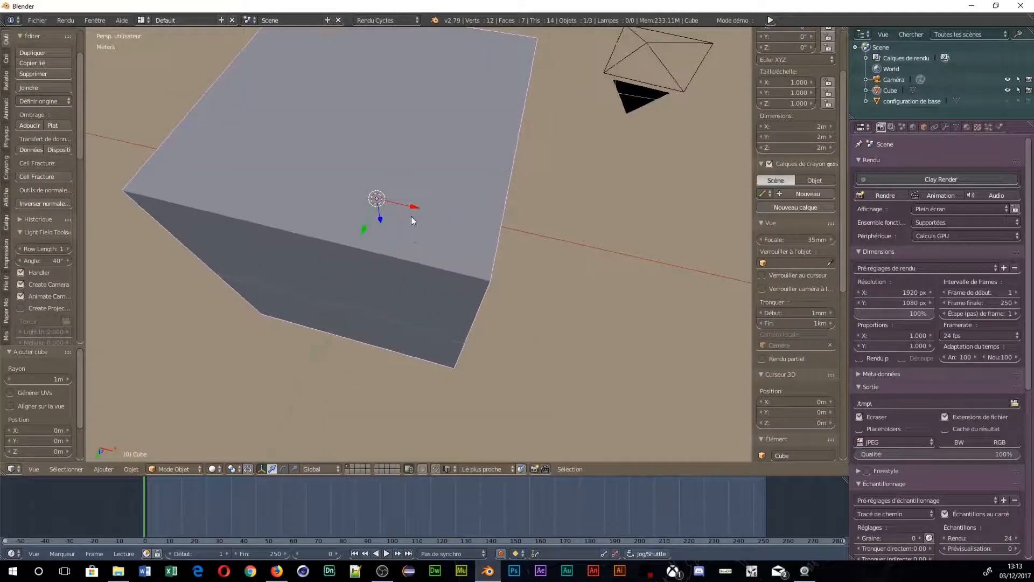
Add a Subdivision Surface modifier to the cube
{"action": "left_click", "coordinate": [946, 127]}
{"action": "left_click", "coordinate": [936, 163]}
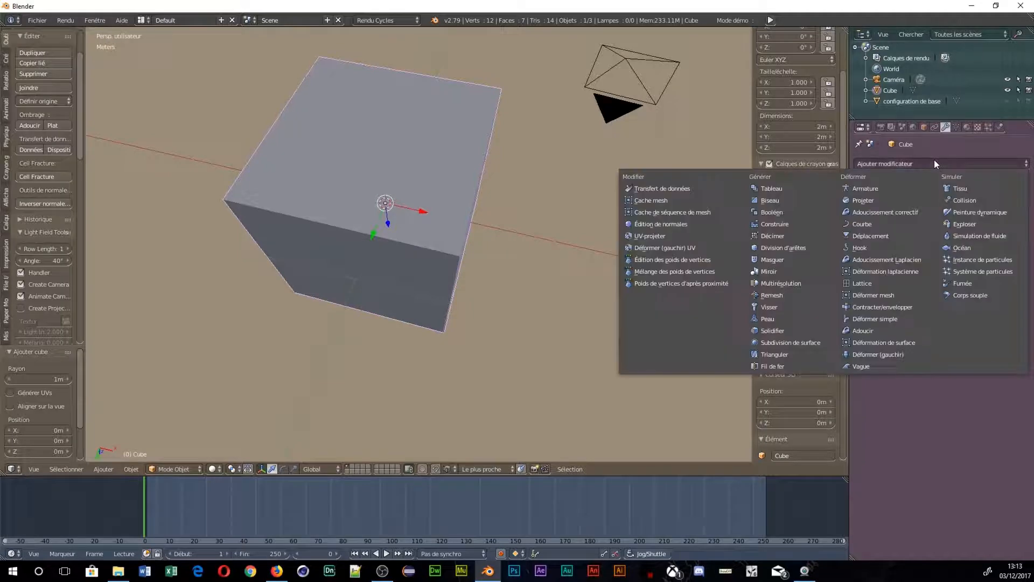
{"action": "left_click", "coordinate": [926, 164]}
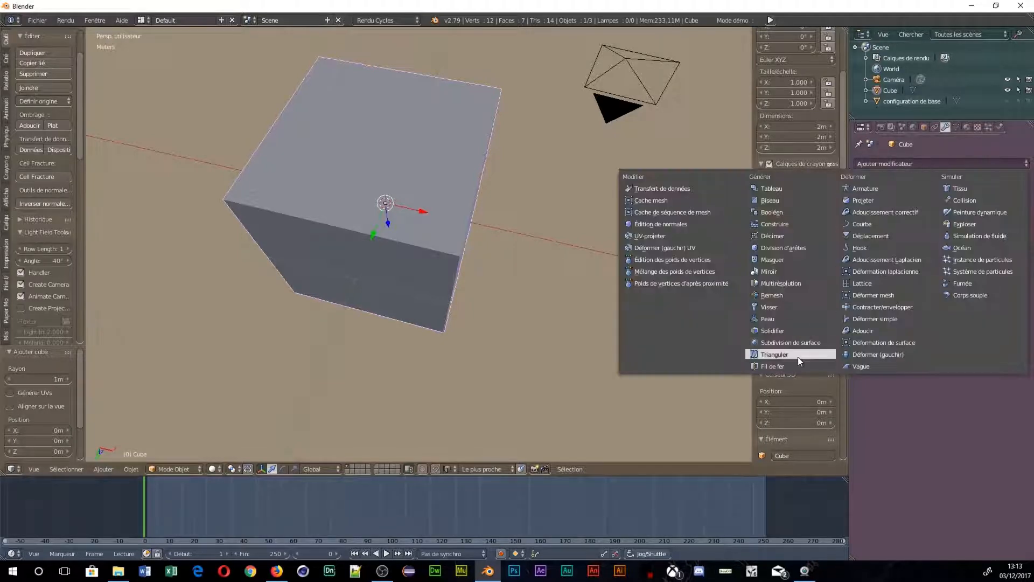
{"action": "left_click", "coordinate": [791, 342]}
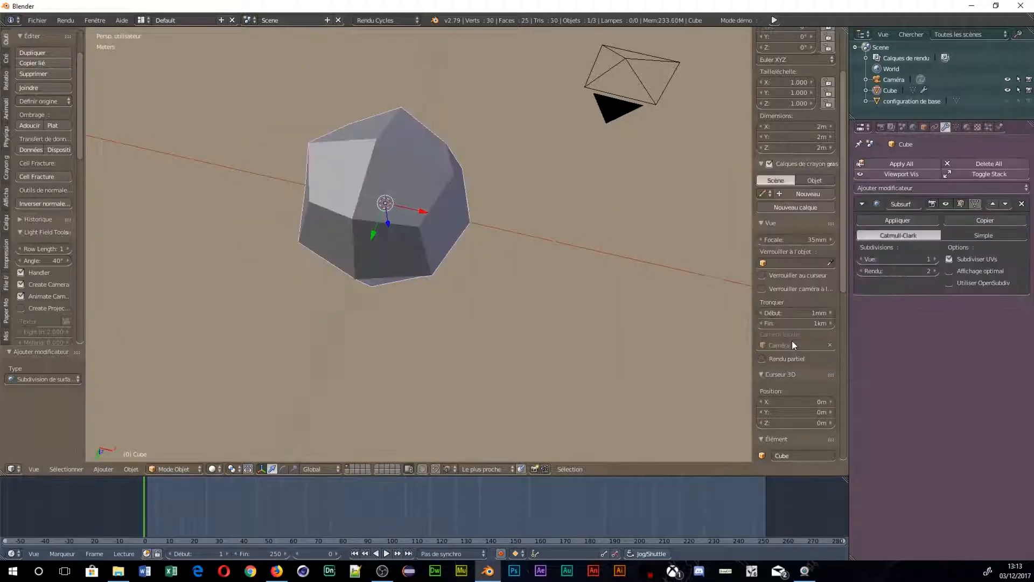
Set the cube's Catmull-Clark subdivisions to 5 for the view and 3 for the render
{"action": "left_click", "coordinate": [935, 260]}
{"action": "left_click", "coordinate": [935, 259]}
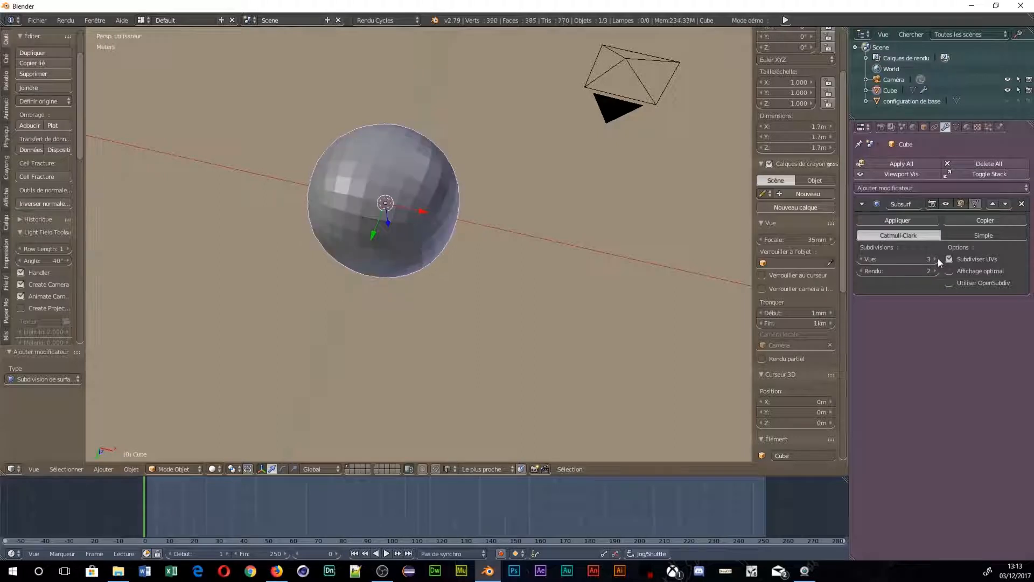
{"action": "left_click", "coordinate": [936, 260]}
{"action": "left_click", "coordinate": [934, 259]}
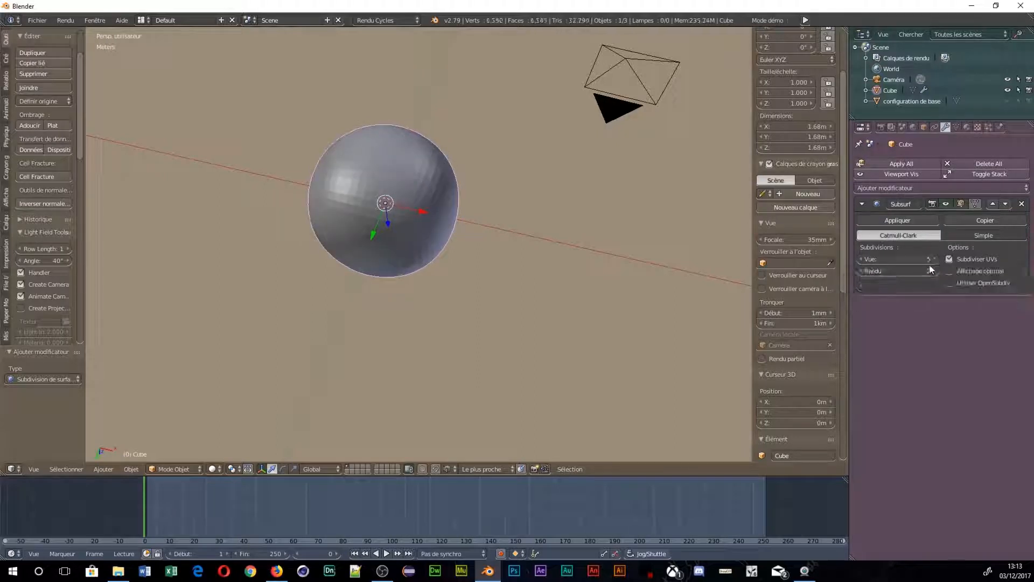
{"action": "middle_click_drag", "start_coordinate": [512, 266], "coordinate": [462, 227]}
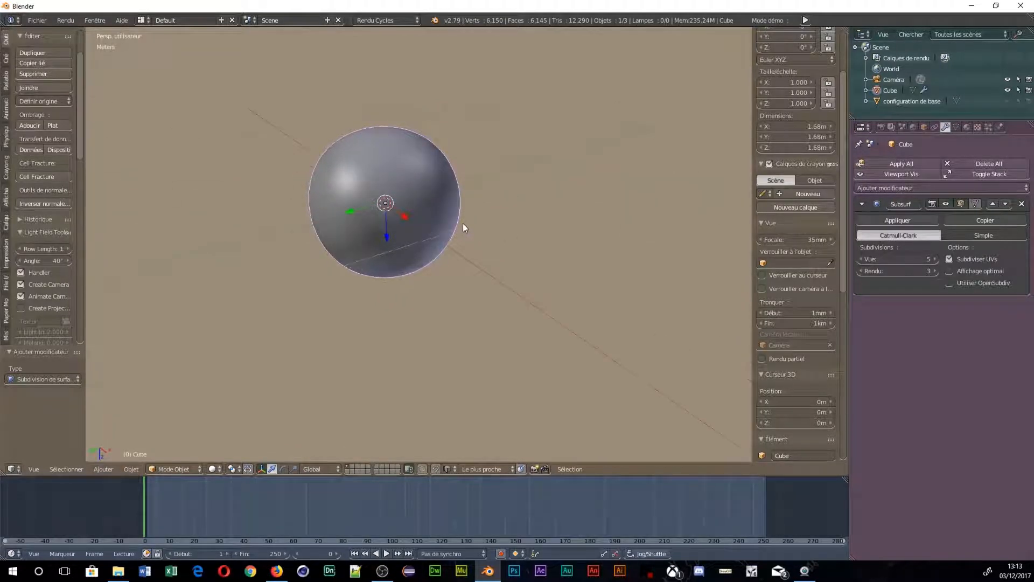
Compare the subdivided cube with its base cage in Edit Mode, and apply the Subdivision Surface modifier in Object Mode
{"action": "key", "text": "alt+s"}
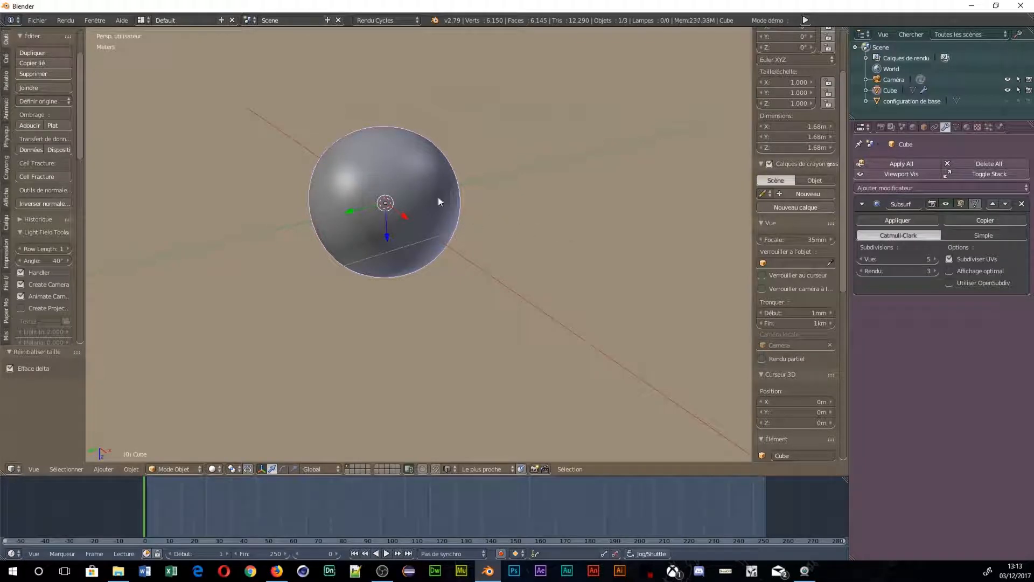
{"action": "key", "text": "Tab"}
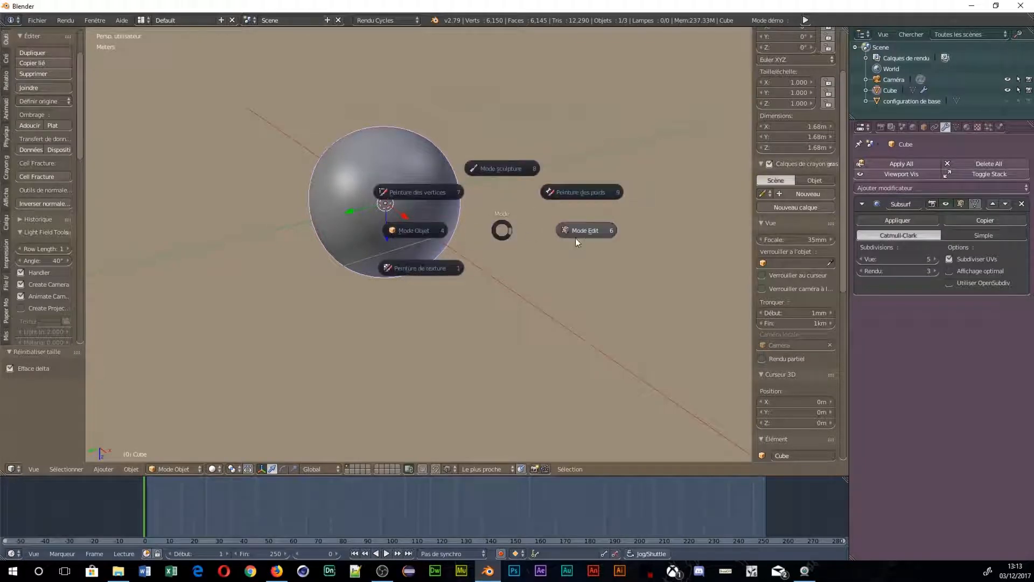
{"action": "left_click", "coordinate": [585, 232]}
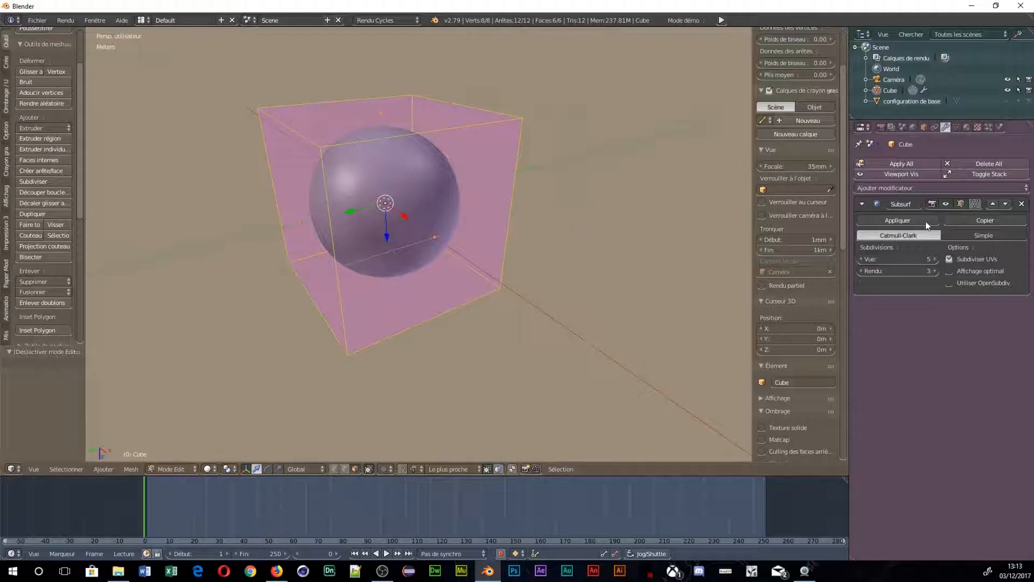
{"action": "key", "text": "Tab"}
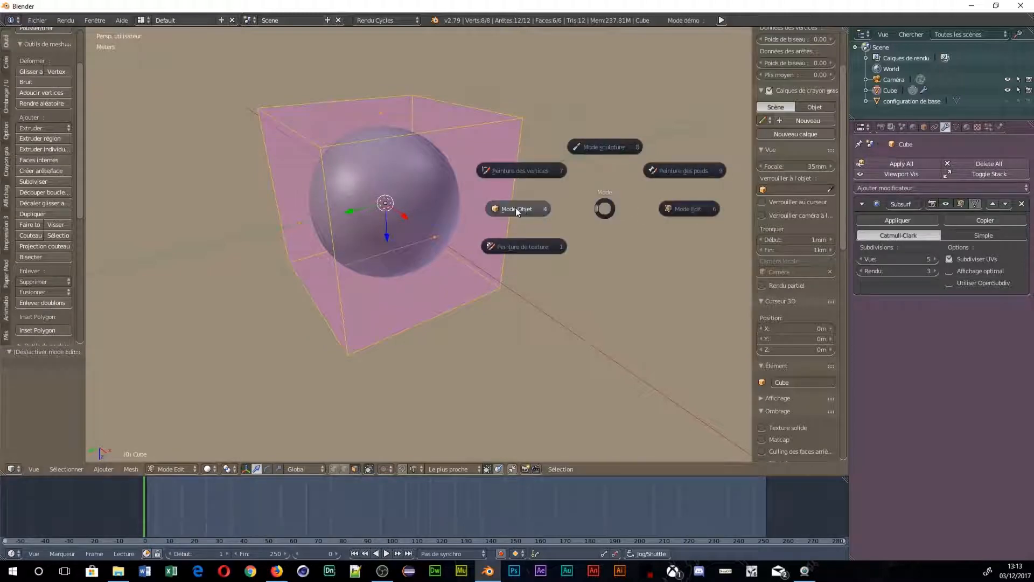
{"action": "left_click", "coordinate": [516, 209]}
{"action": "left_click", "coordinate": [912, 220]}
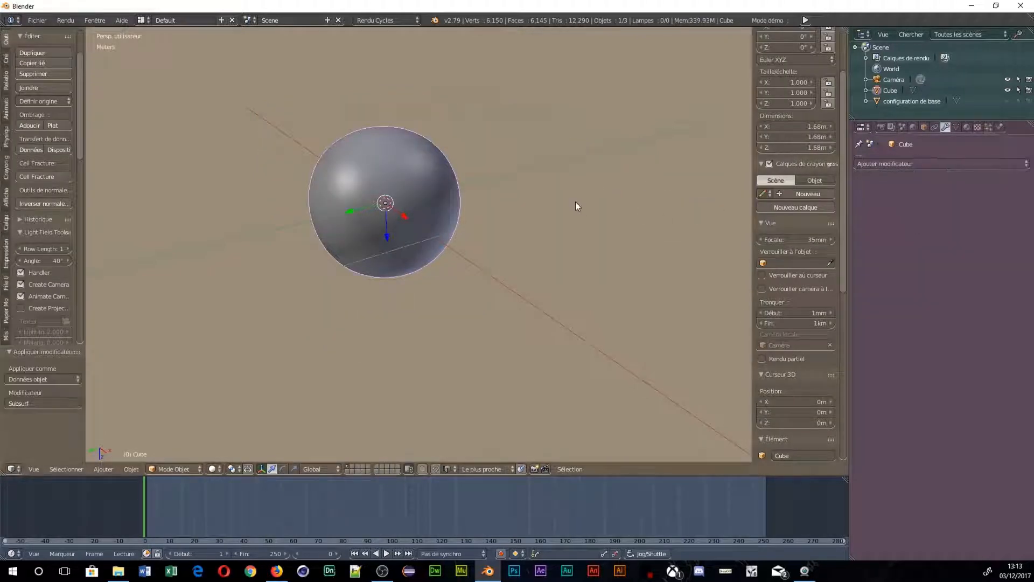
Round the whole subdivided cube mesh in Edit Mode using To Sphere with a factor of 1.000
{"action": "key", "text": "alt+s"}
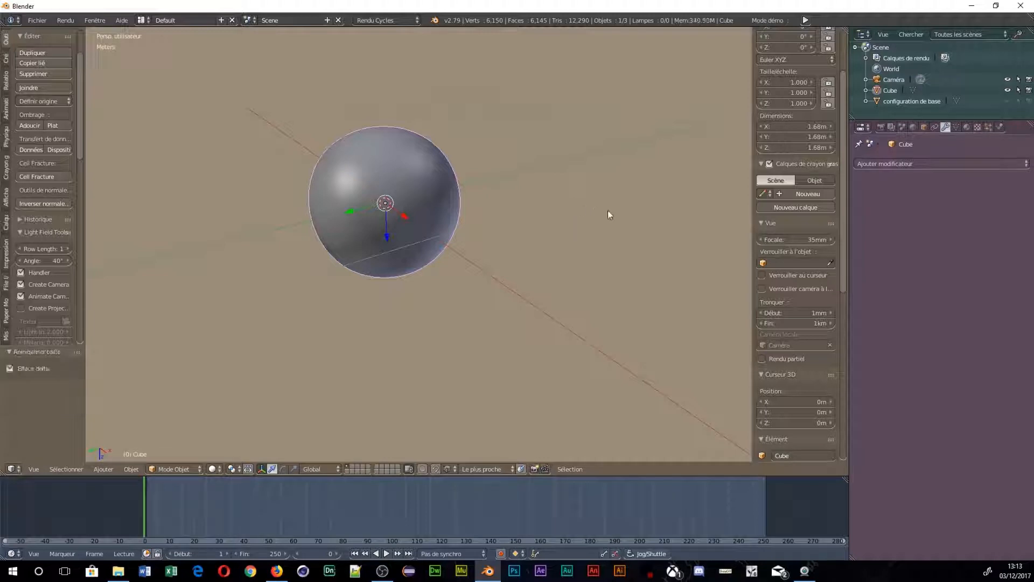
{"action": "key", "text": "Tab"}
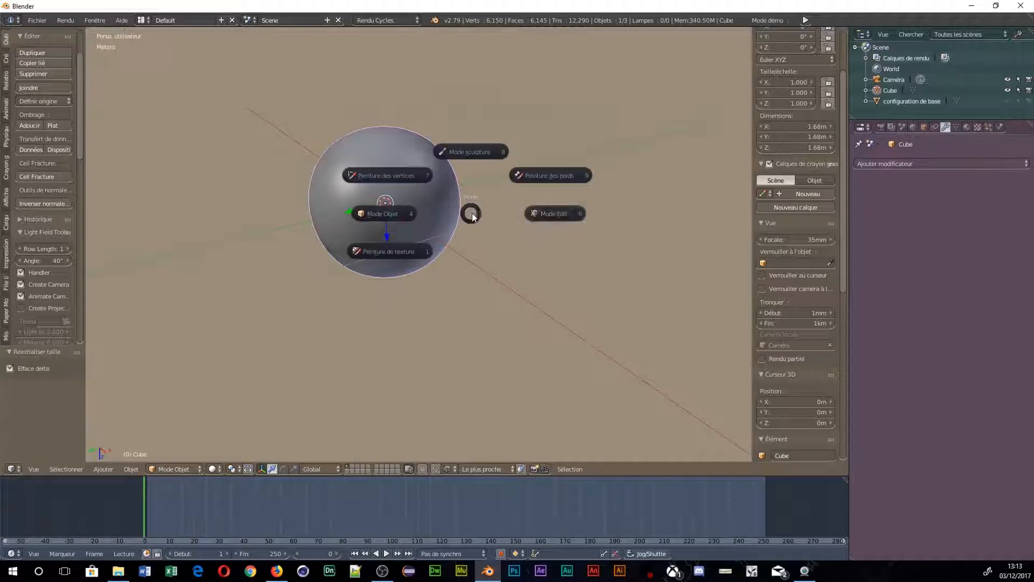
{"action": "left_click", "coordinate": [555, 216]}
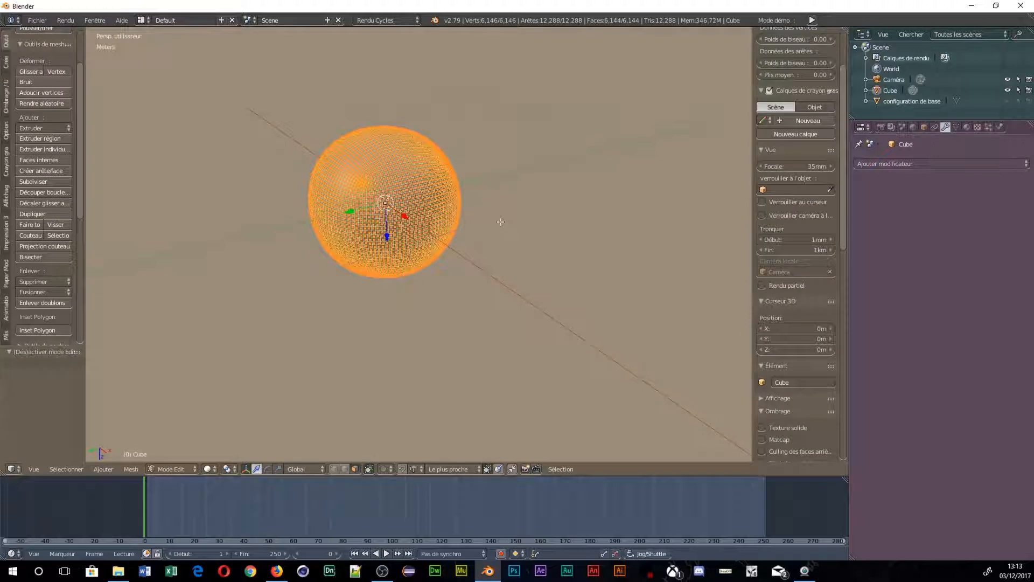
{"action": "key", "text": "shift+alt+s"}
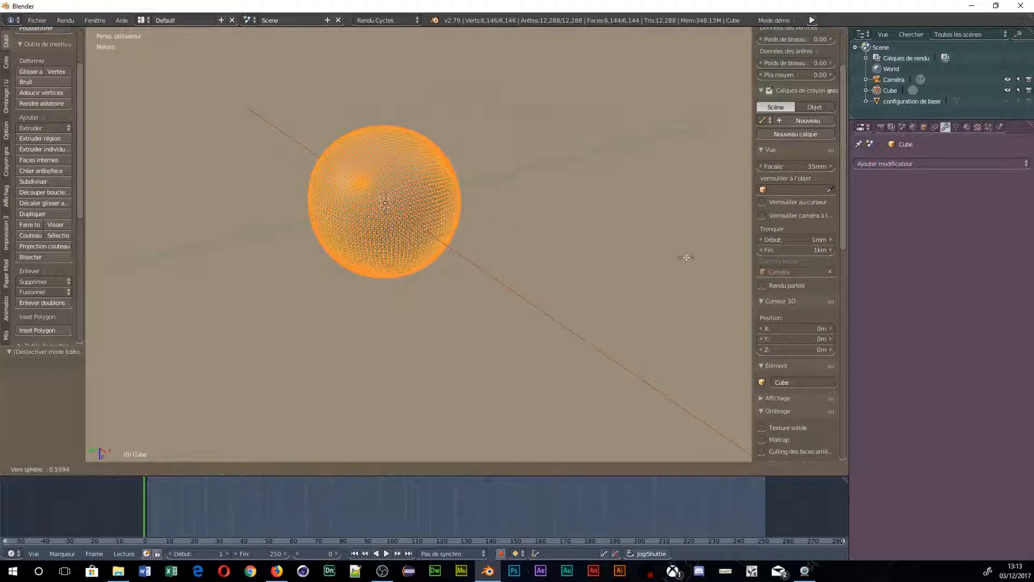
{"action": "left_click", "coordinate": [497, 446]}
{"action": "middle_click_drag", "start_coordinate": [501, 339], "coordinate": [434, 358]}
{"action": "scroll", "coordinate": [420, 281], "scroll_direction": "up", "scroll_amount": 7}
{"action": "middle_click_drag", "start_coordinate": [152, 130], "coordinate": [199, 233], "text": "shift"}
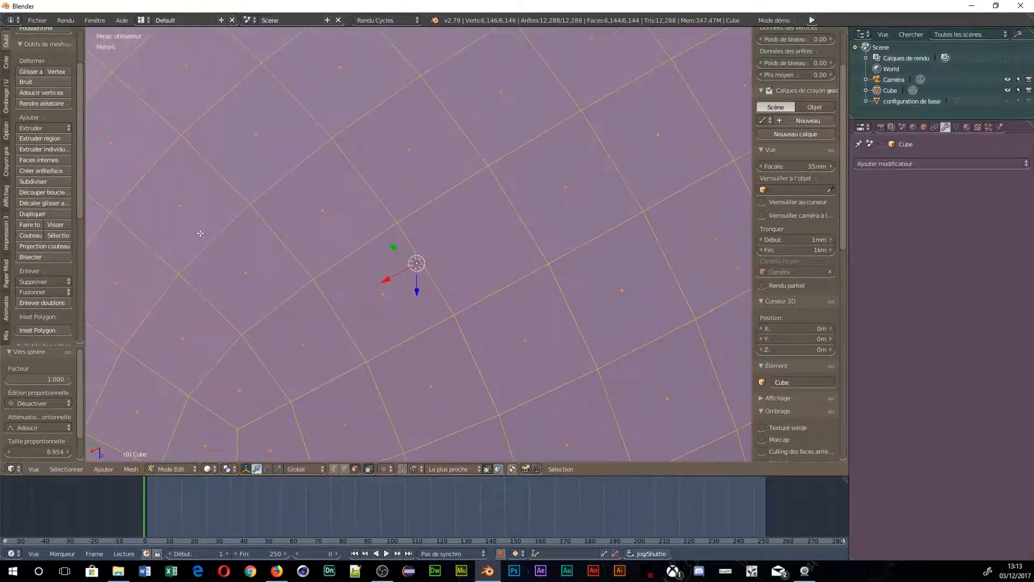
{"action": "scroll", "coordinate": [200, 233], "scroll_direction": "down", "scroll_amount": 10}
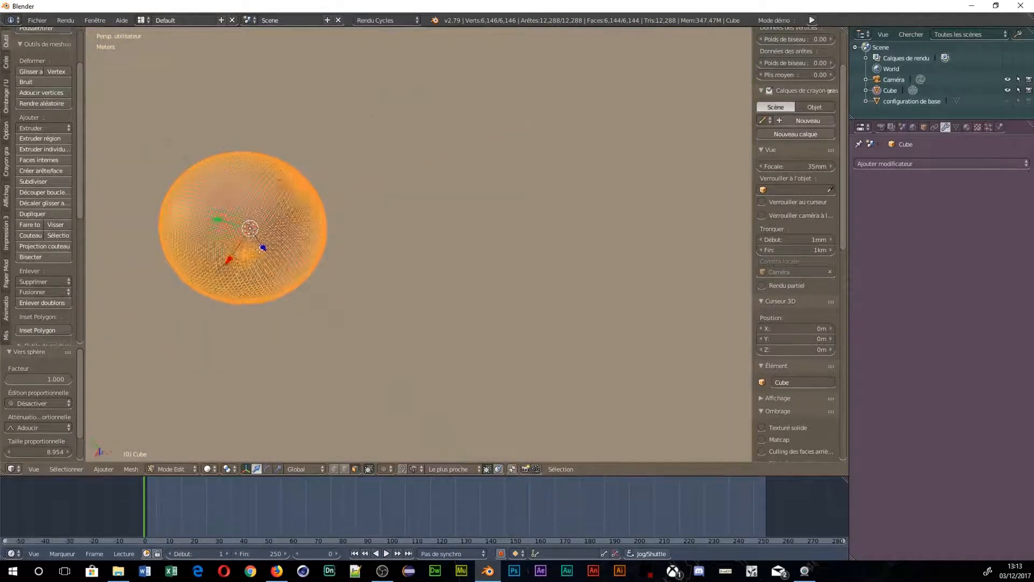
{"action": "middle_click_drag", "start_coordinate": [262, 249], "coordinate": [447, 254]}
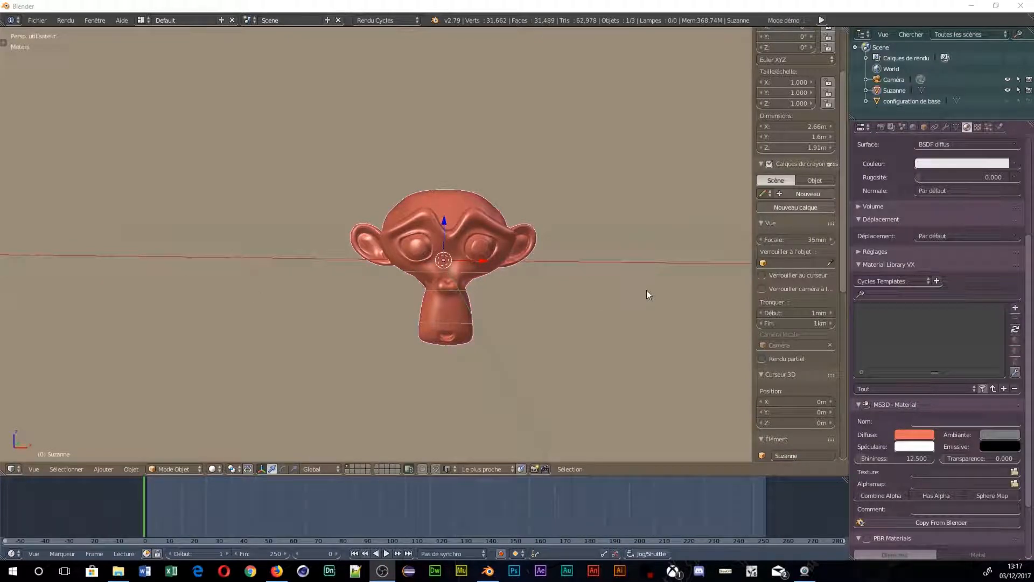
{"action": "left_click", "coordinate": [548, 228]}
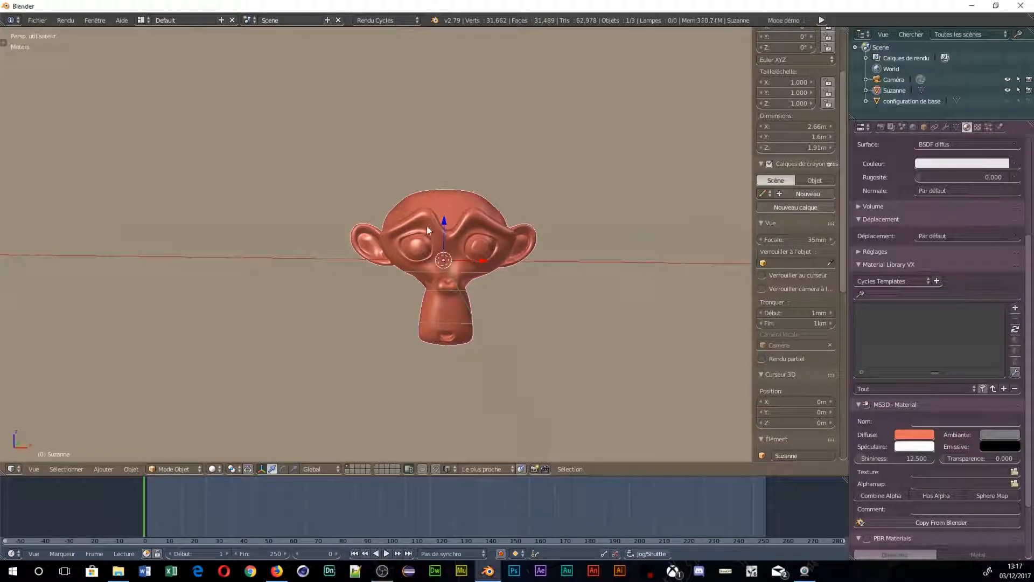
{"action": "key", "text": "r"}
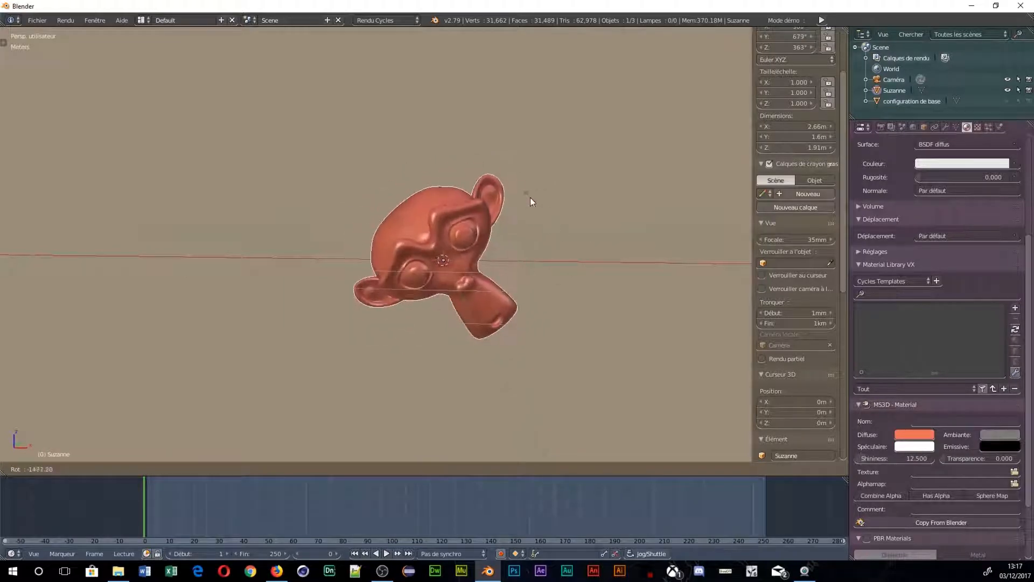
{"action": "key", "text": "Escape"}
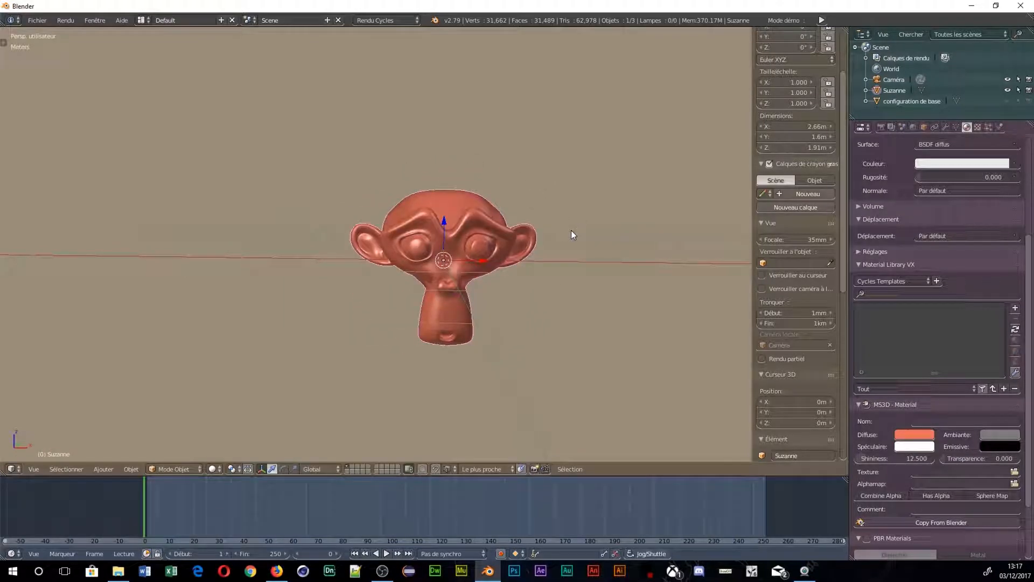
Rotate the monkey head freely in all directions with trackball rotation, leaving it facing roughly forward
{"action": "key", "text": "r"}
{"action": "key", "text": "r"}
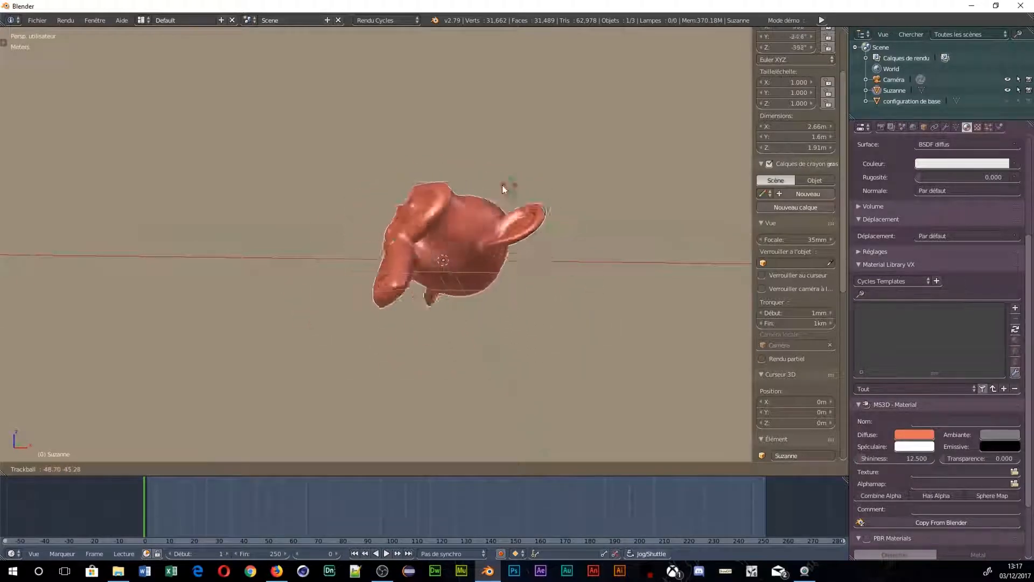
{"action": "left_click", "coordinate": [574, 233]}
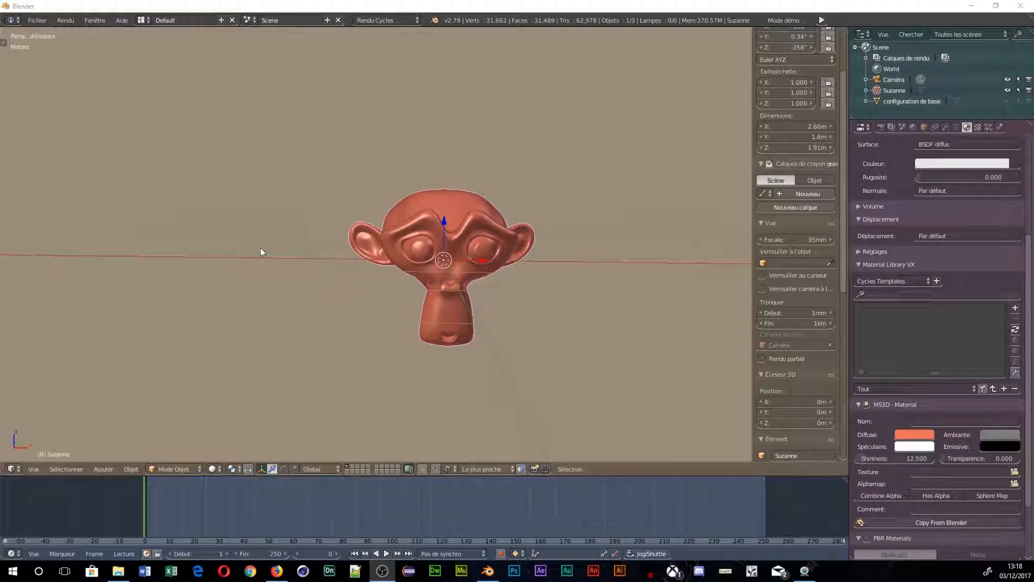
Look up the pie menu add-ons in the user preferences by searching for "pie", and close the preferences
{"action": "left_click", "coordinate": [37, 20]}
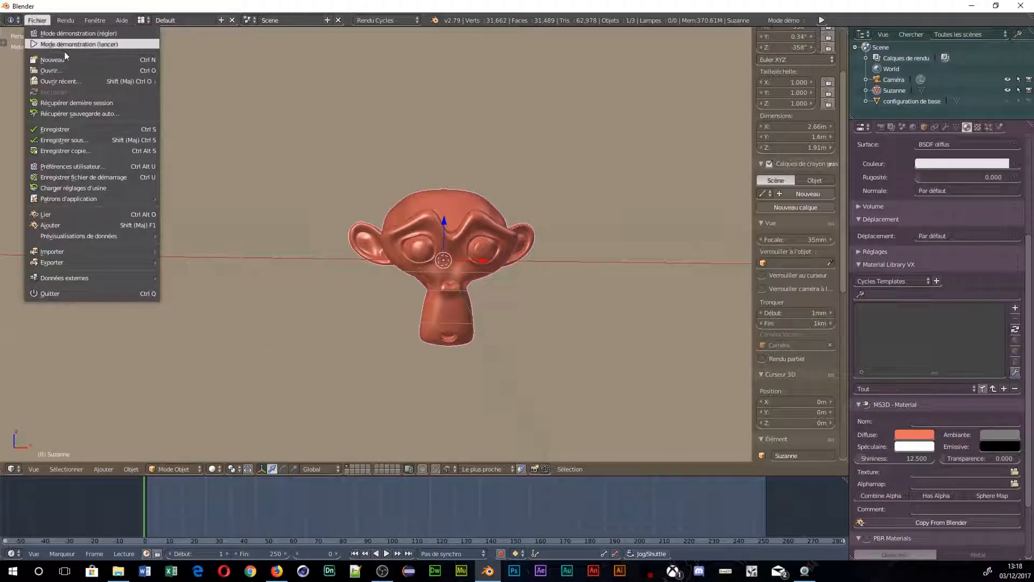
{"action": "left_click", "coordinate": [78, 171]}
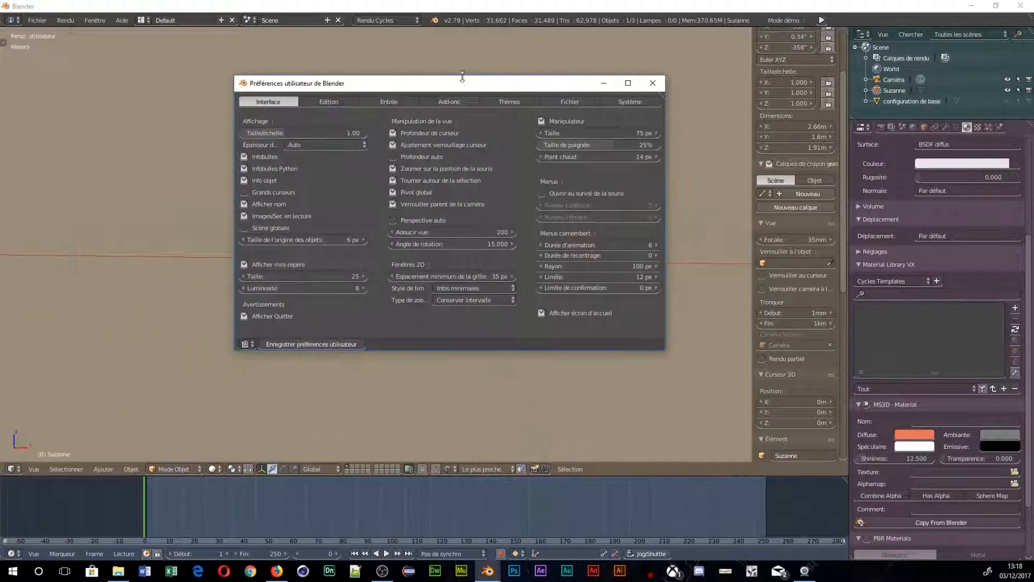
{"action": "left_click", "coordinate": [447, 101]}
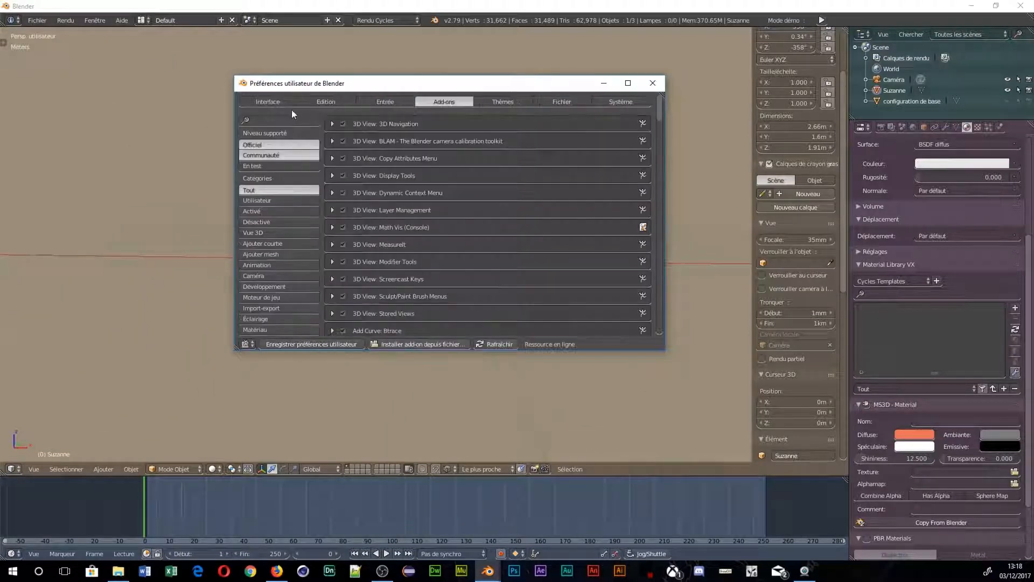
{"action": "left_click", "coordinate": [291, 120]}
{"action": "type", "text": "pi"}
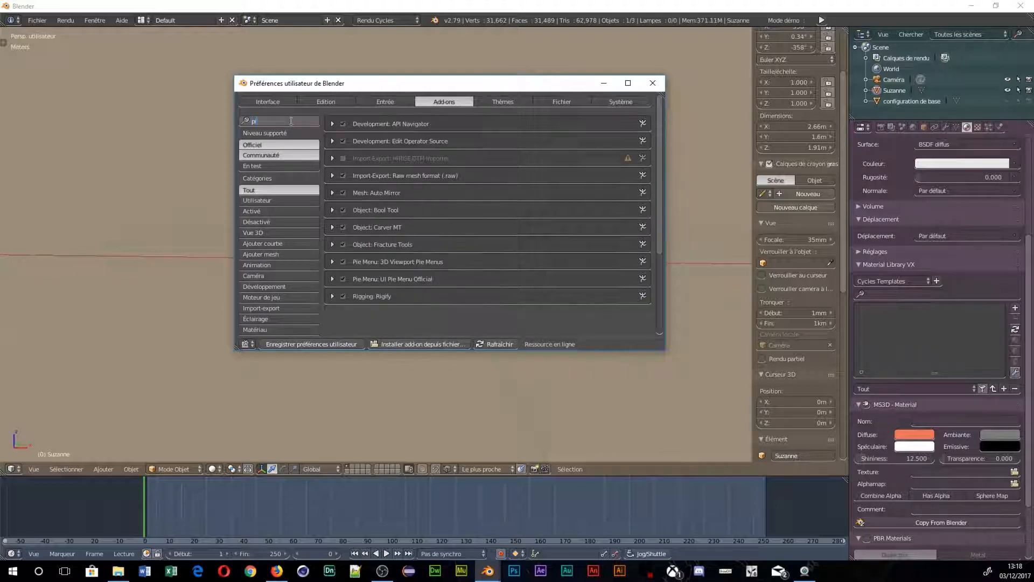
{"action": "type", "text": "e"}
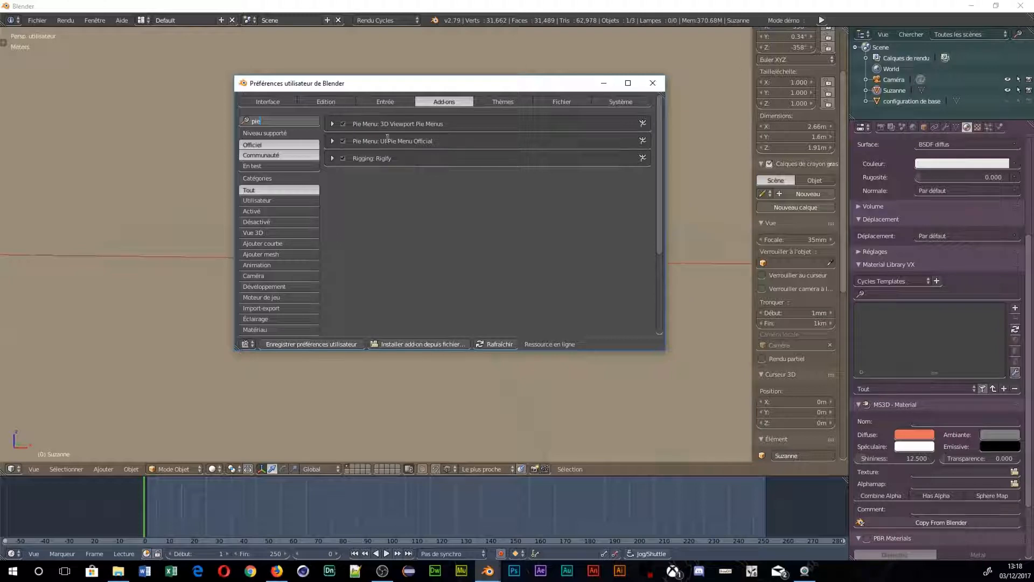
{"action": "left_click", "coordinate": [651, 84]}
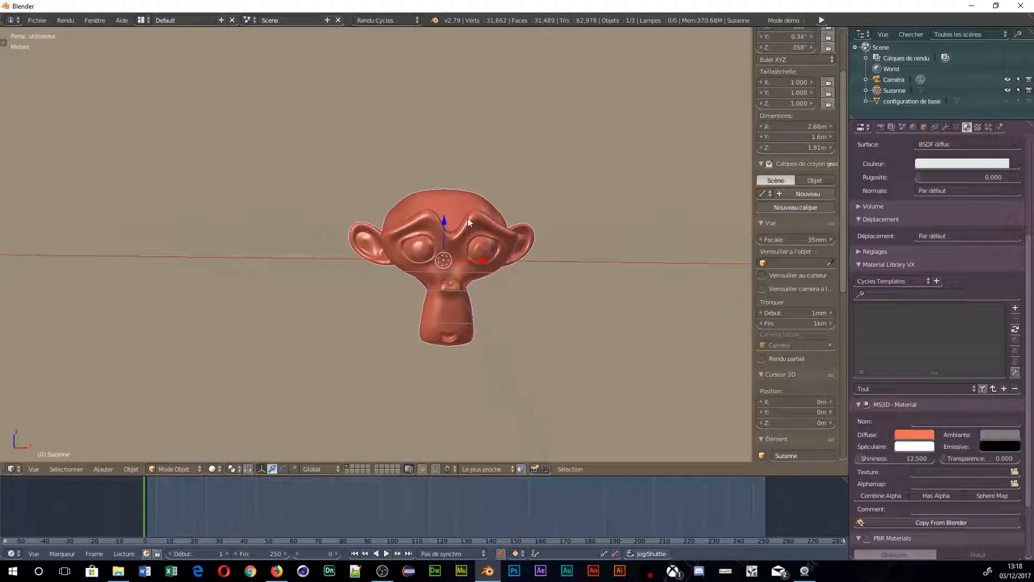
Examine the options of the mode, shading and view pie menus over the monkey head without choosing any
{"action": "key", "text": "Tab"}
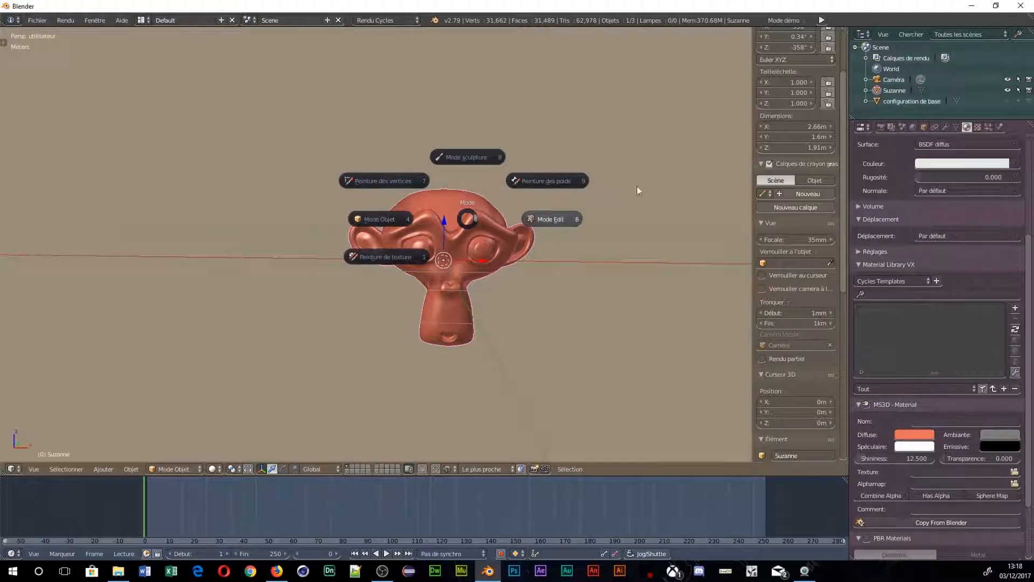
{"action": "key", "text": "Escape"}
{"action": "key", "text": "z"}
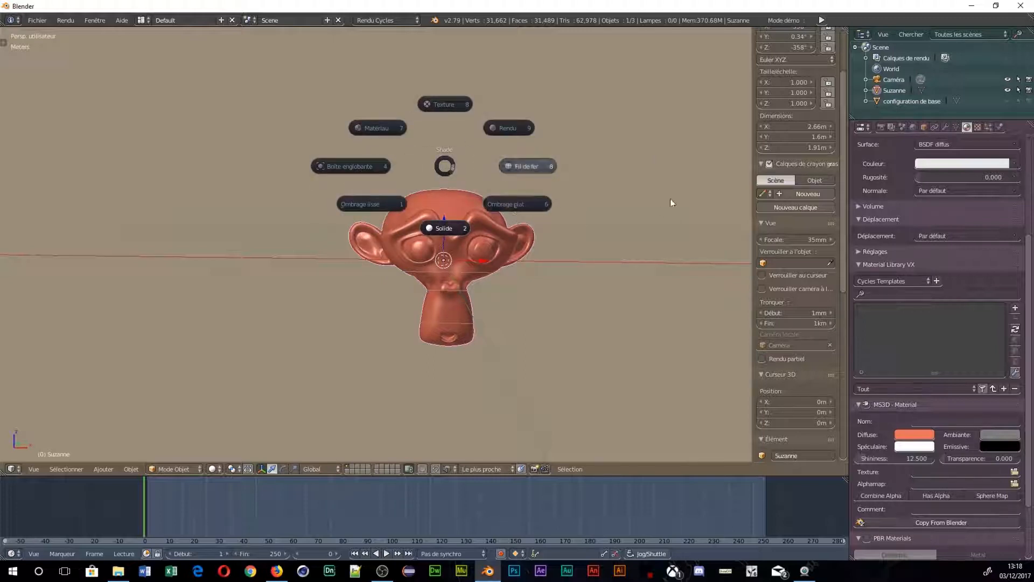
{"action": "key", "text": "Escape"}
{"action": "key", "text": "q"}
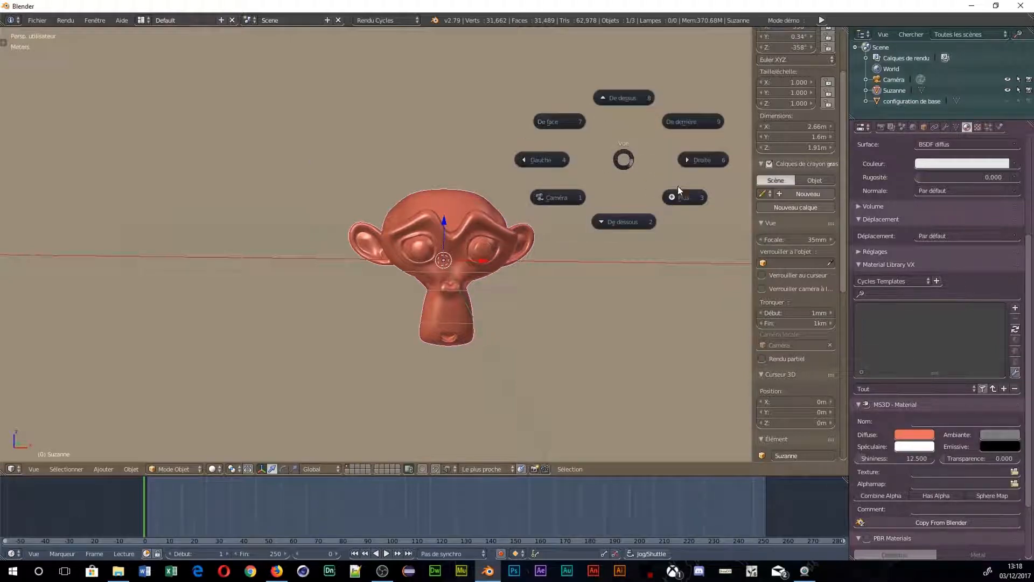
{"action": "key", "text": "Escape"}
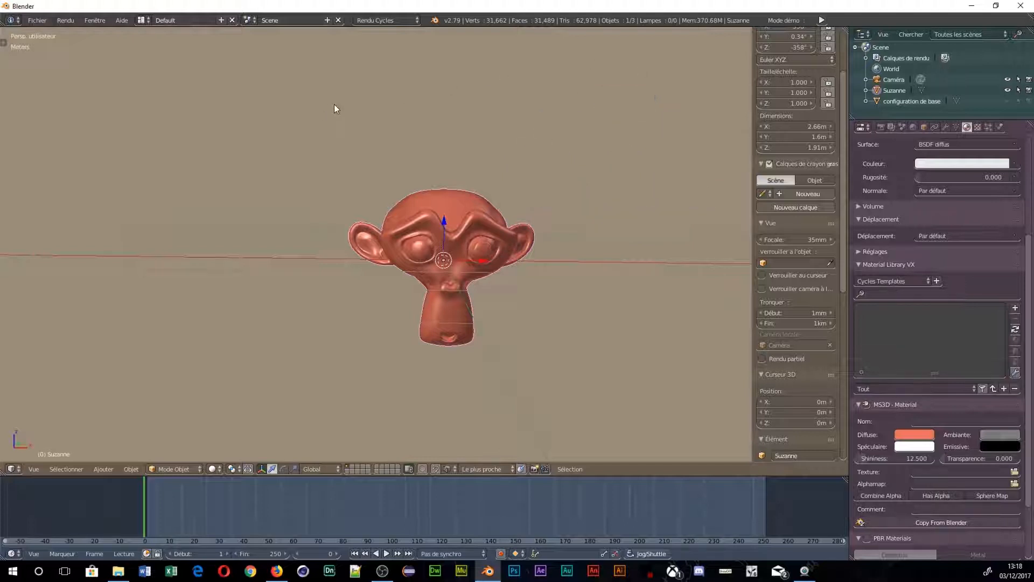
Apply flat shading (Ombrage plat) to the monkey head and inspect its surface
{"action": "key", "text": "z"}
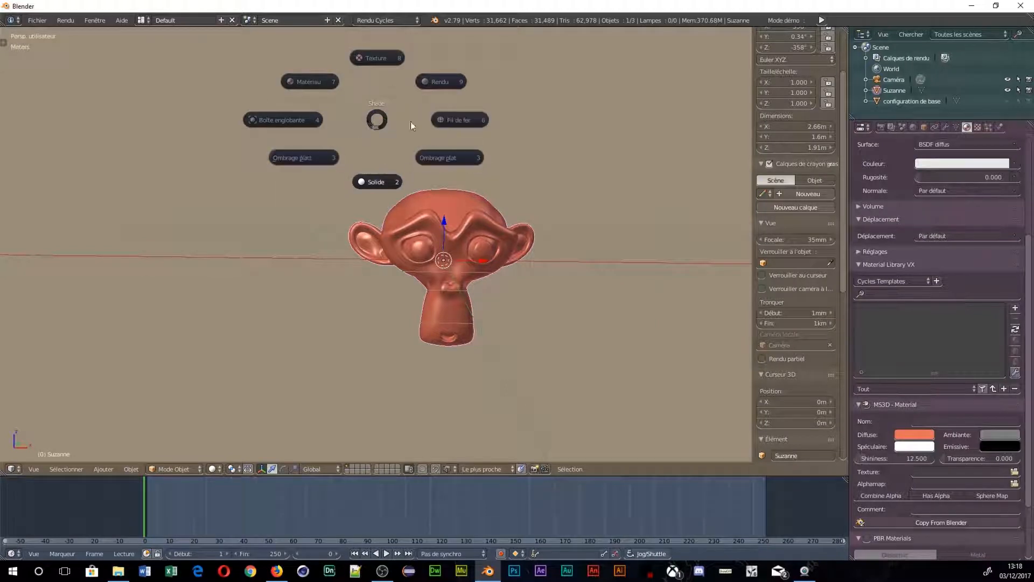
{"action": "left_click", "coordinate": [452, 154]}
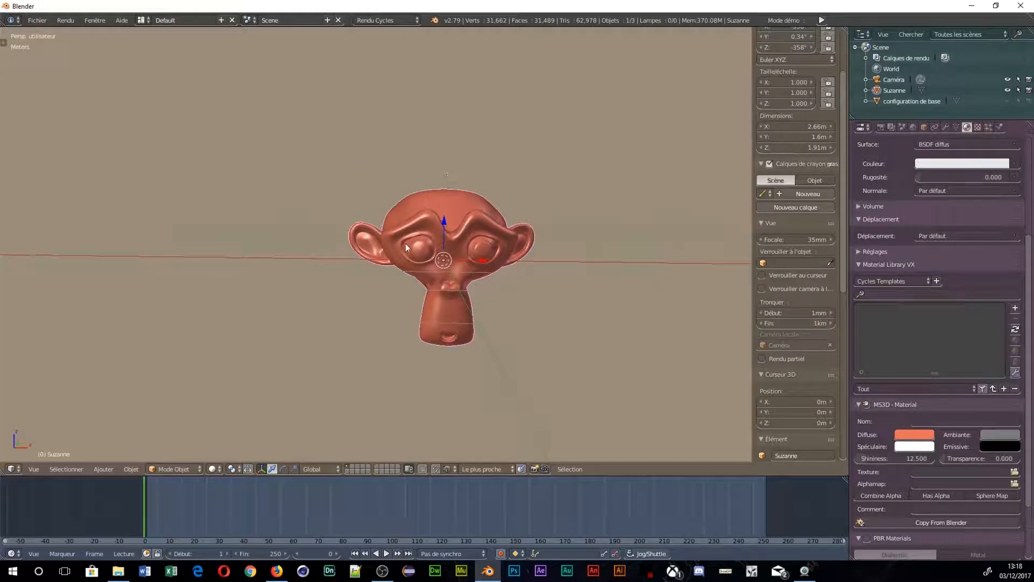
{"action": "middle_click_drag", "start_coordinate": [405, 244], "coordinate": [431, 256]}
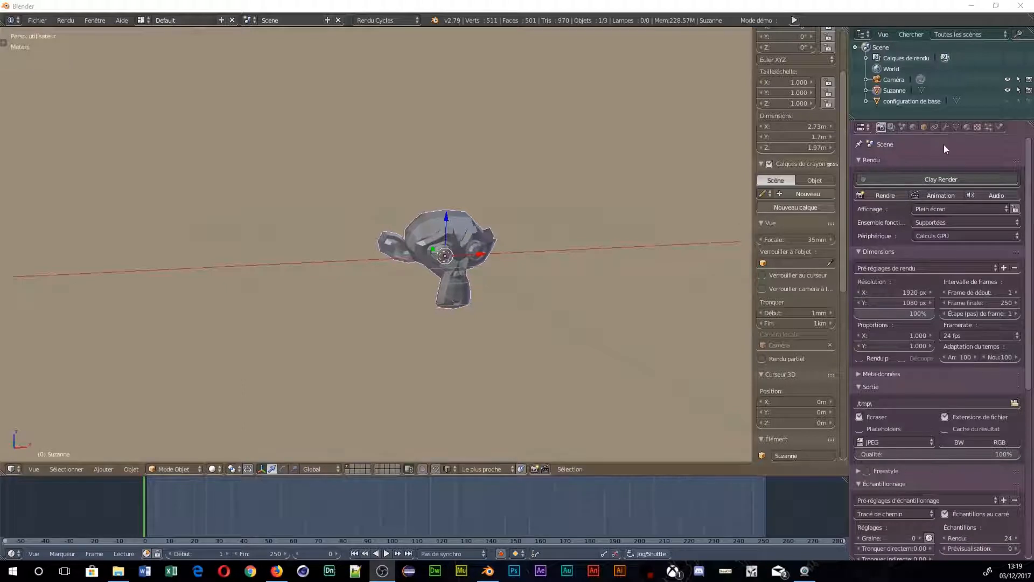
Show the monkey head's modifier settings and start the Screencast Keys display
{"action": "left_click", "coordinate": [947, 127]}
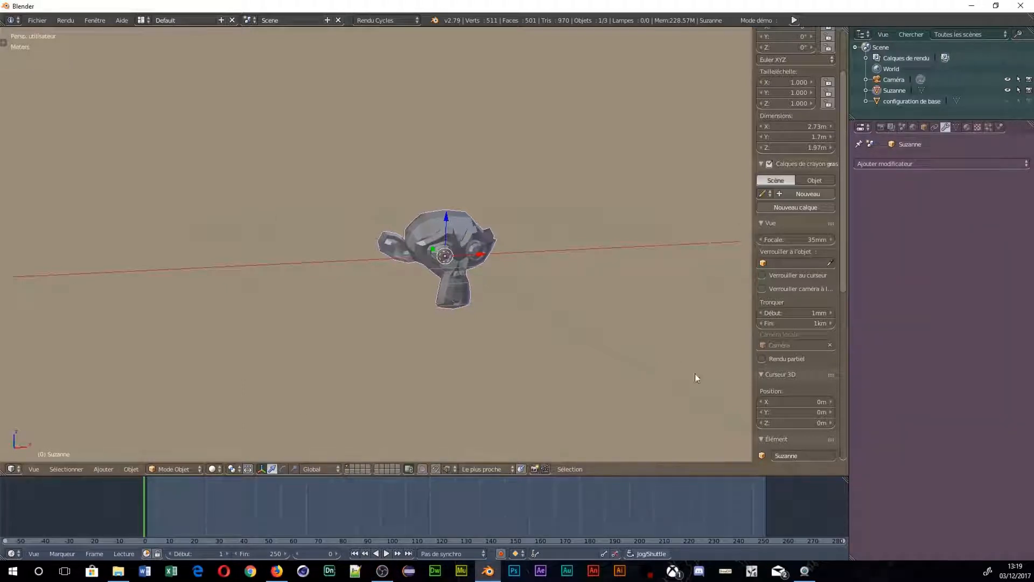
{"action": "scroll", "coordinate": [793, 335], "scroll_direction": "down", "scroll_amount": 3}
{"action": "scroll", "coordinate": [706, 365], "scroll_direction": "down", "scroll_amount": 5}
{"action": "scroll", "coordinate": [782, 316], "scroll_direction": "down", "scroll_amount": 10}
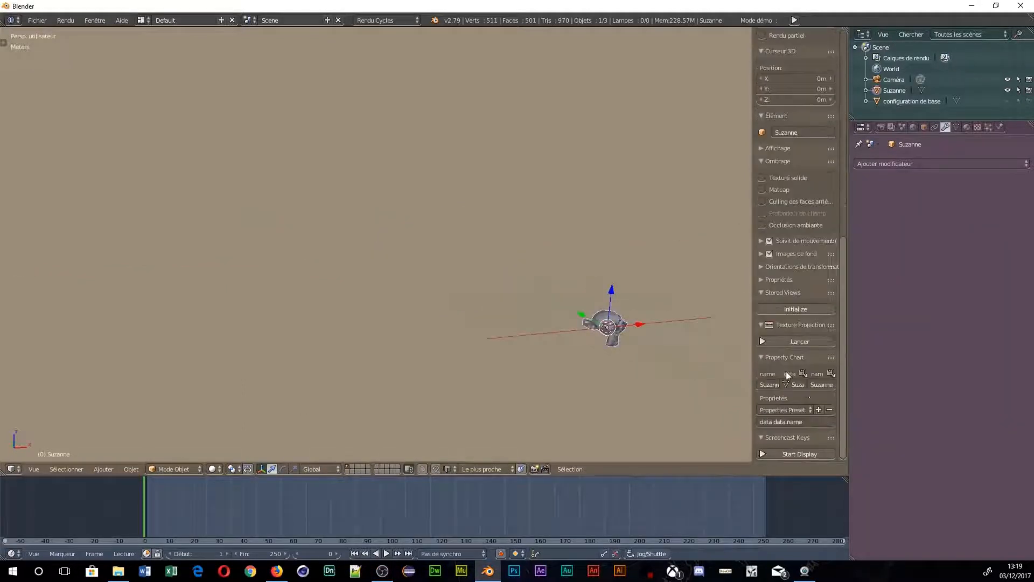
{"action": "left_click", "coordinate": [772, 453]}
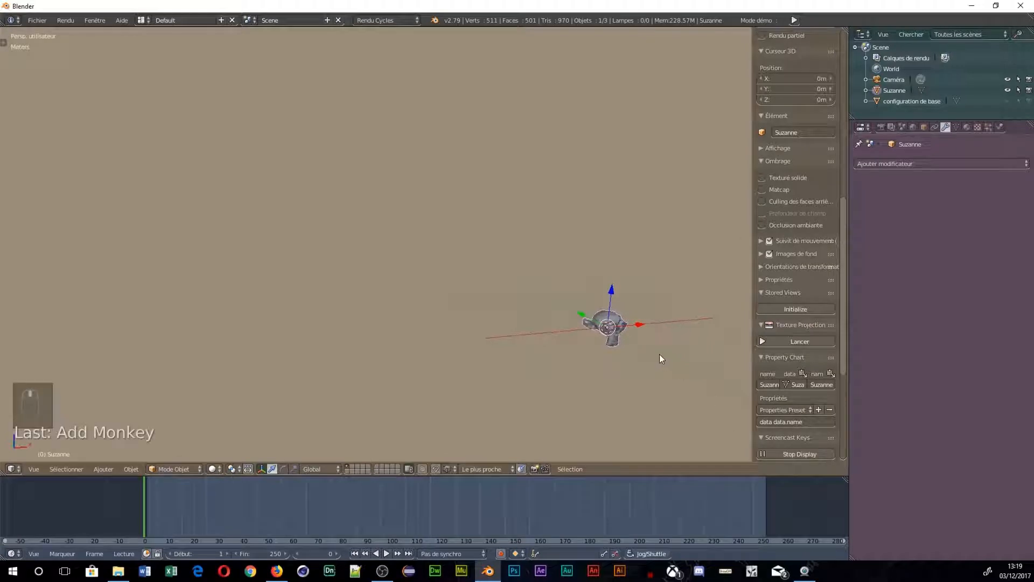
Add a Subdivision Surface modifier to the monkey head and raise its view subdivisions from 1 through 2 to 3
{"action": "middle_click_drag", "start_coordinate": [659, 354], "coordinate": [472, 287]}
{"action": "scroll", "coordinate": [463, 299], "scroll_direction": "up", "scroll_amount": 10}
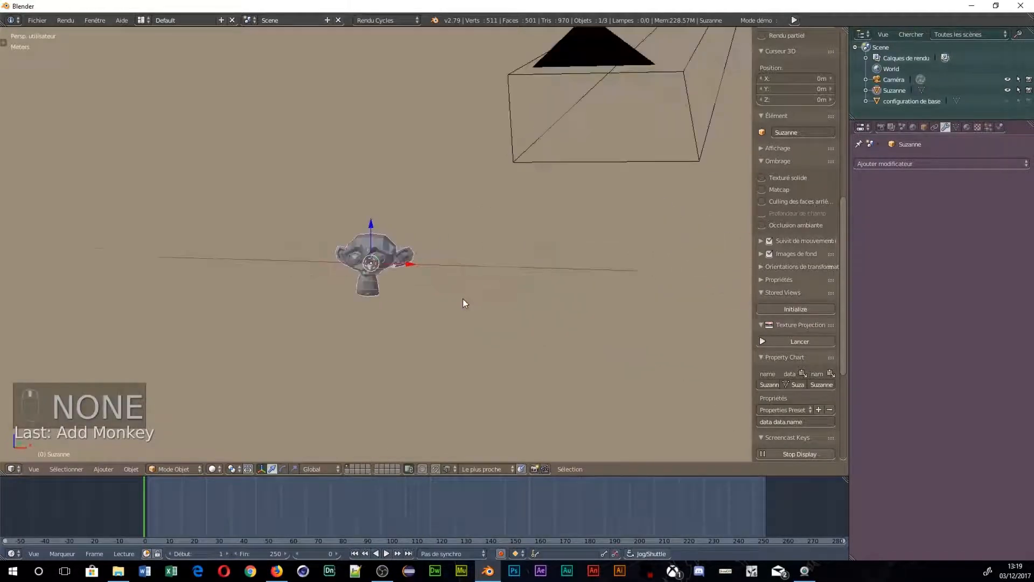
{"action": "middle_click_drag", "start_coordinate": [224, 196], "coordinate": [537, 260], "text": "shift"}
{"action": "middle_click_drag", "start_coordinate": [470, 266], "coordinate": [526, 245]}
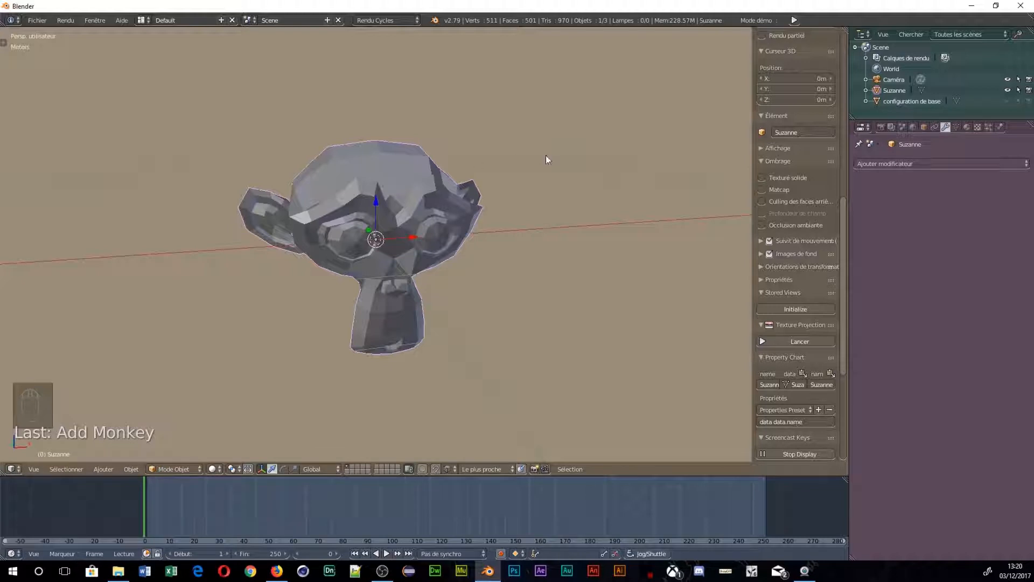
{"action": "key", "text": "ctrl+1"}
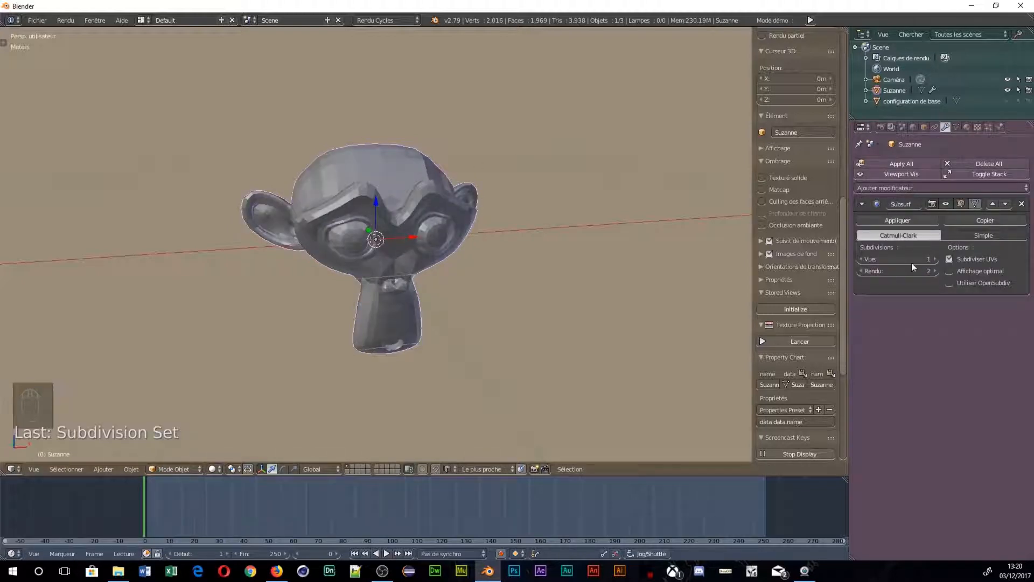
{"action": "key", "text": "ctrl+2"}
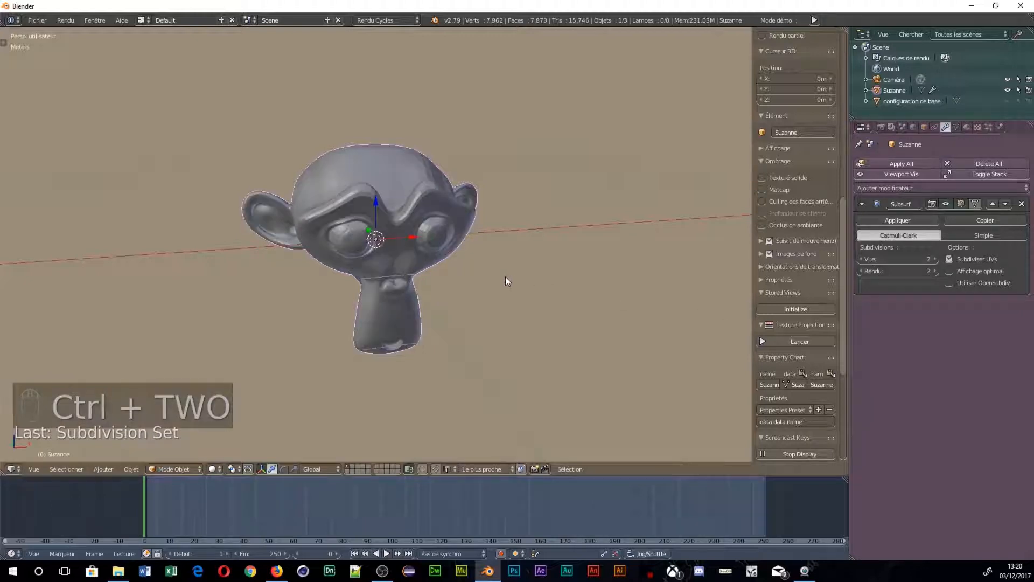
{"action": "key", "text": "ctrl+3"}
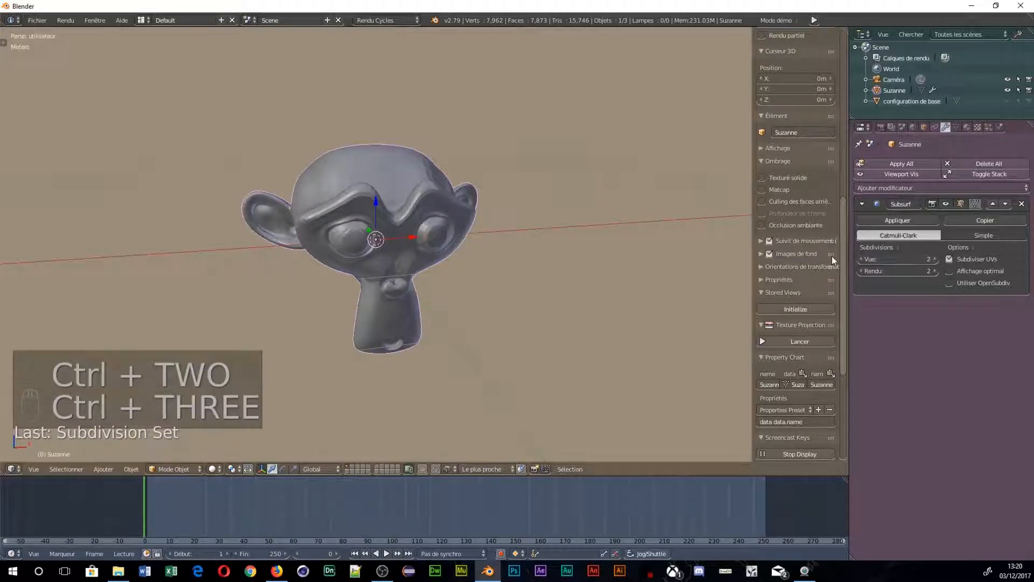
{"action": "key", "text": "ctrl+3"}
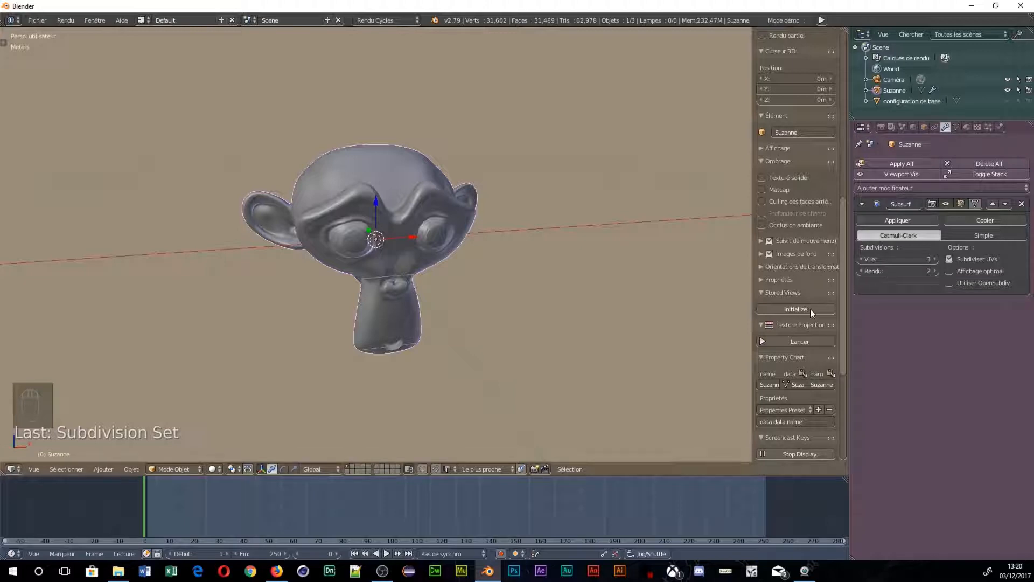
Raise the monkey head's view subdivisions to 4 and to 5, and try level 6
{"action": "key", "text": "ctrl+4"}
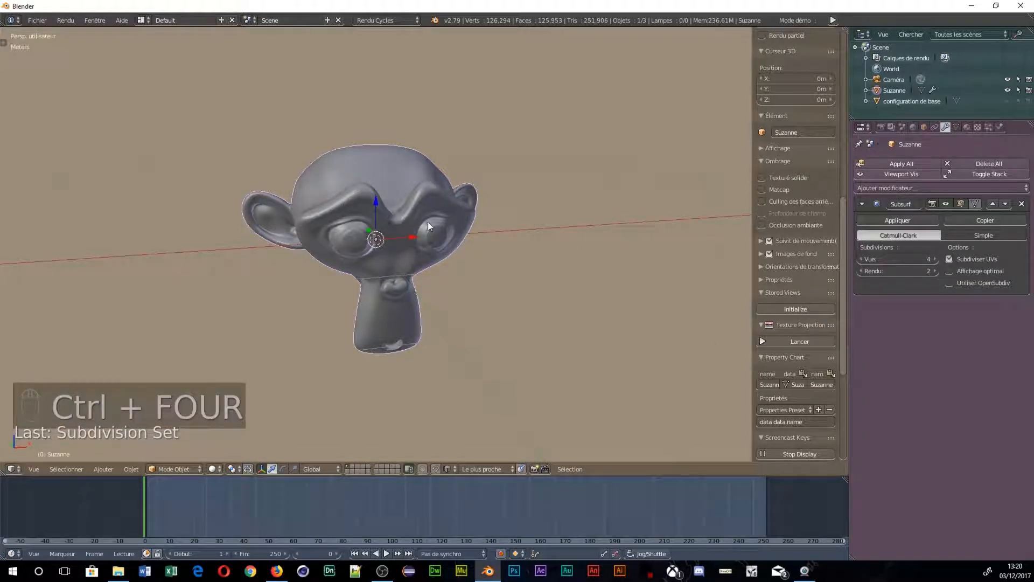
{"action": "key", "text": "ctrl+5"}
{"action": "key", "text": "ctrl+6"}
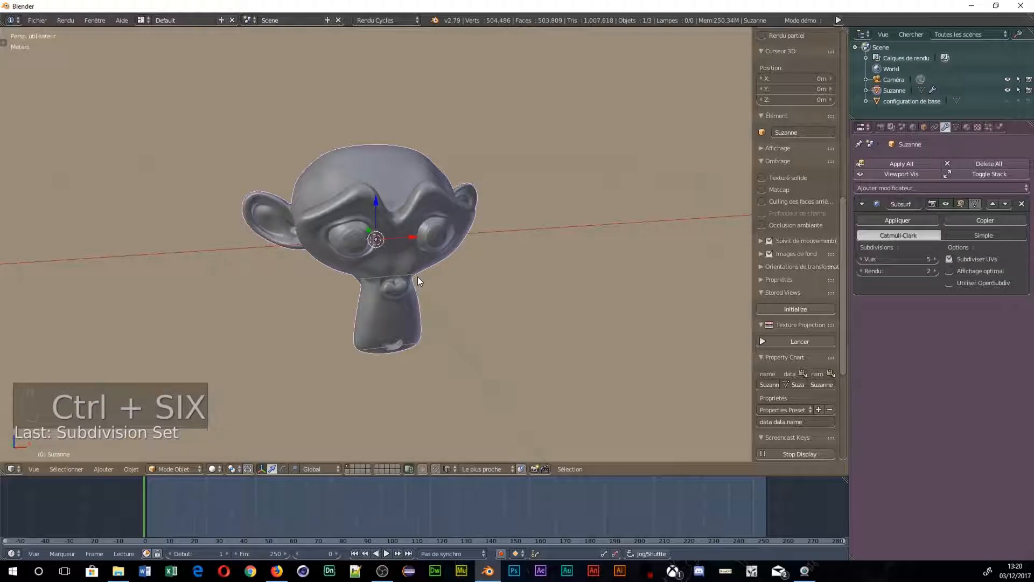
{"action": "key", "text": "ctrl+6"}
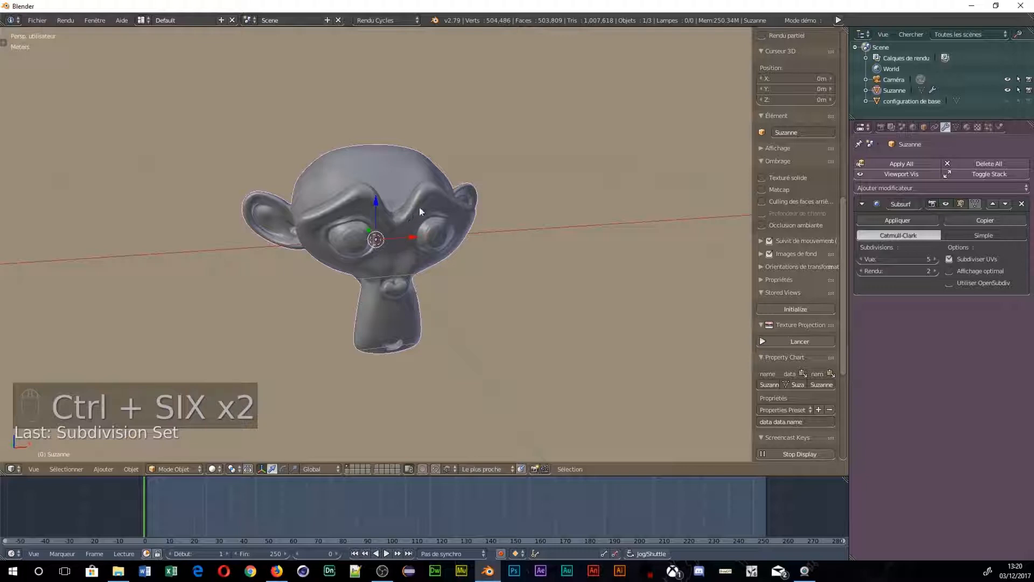
{"action": "scroll", "coordinate": [420, 208], "scroll_direction": "down", "scroll_amount": 3}
{"action": "middle_click_drag", "start_coordinate": [420, 208], "coordinate": [366, 264]}
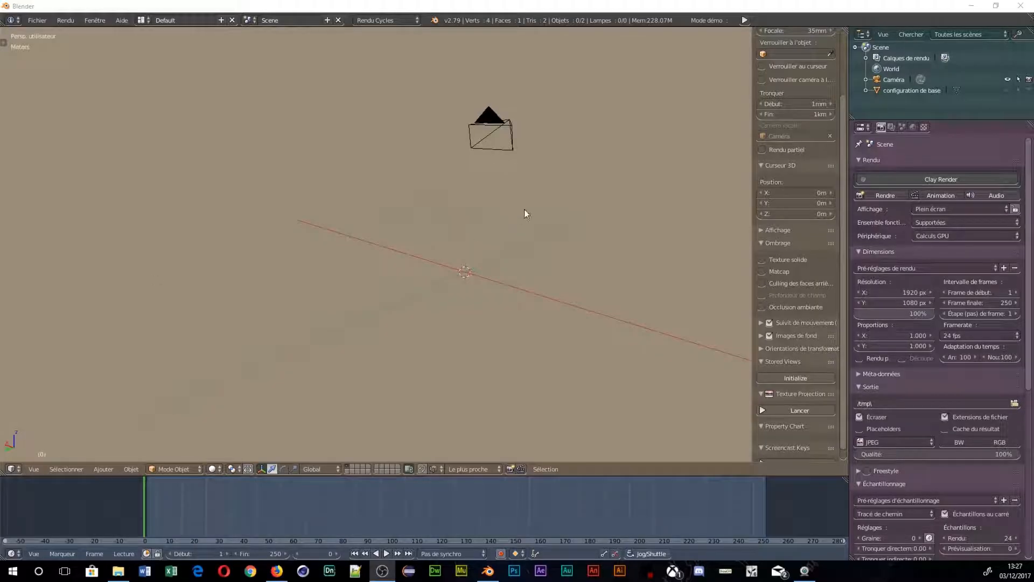
Add a plane mesh at the scene's centre and scale it up to about 2.48
{"action": "scroll", "coordinate": [550, 272], "scroll_direction": "down", "scroll_amount": 10}
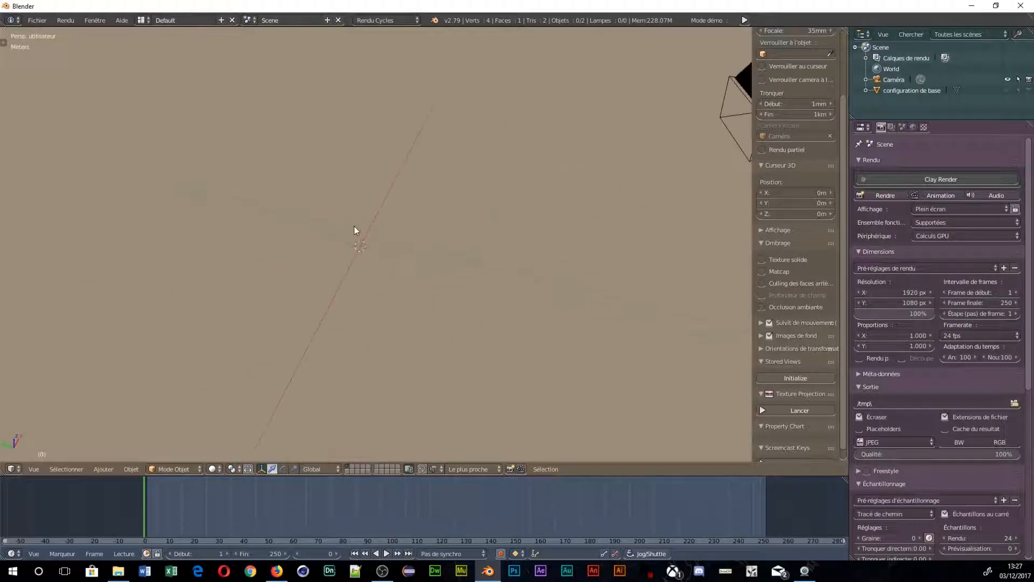
{"action": "key", "text": "shift+a"}
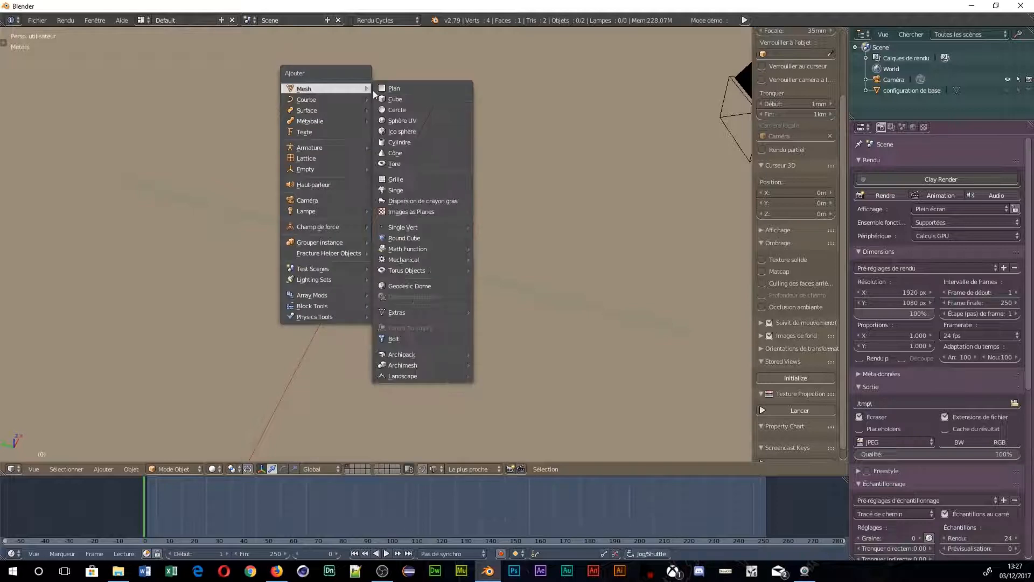
{"action": "left_click", "coordinate": [402, 88]}
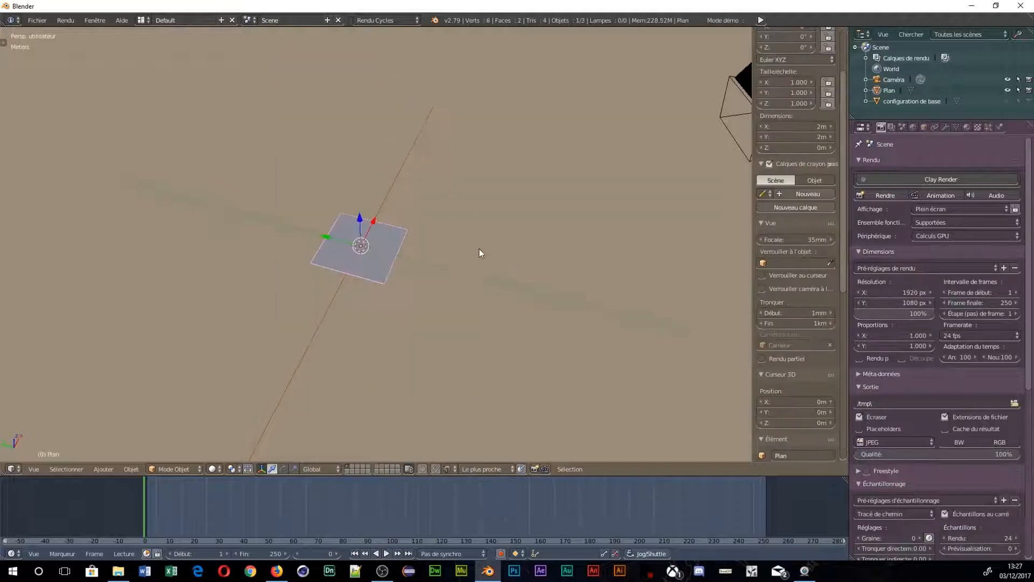
{"action": "key", "text": "s"}
{"action": "left_click", "coordinate": [624, 338]}
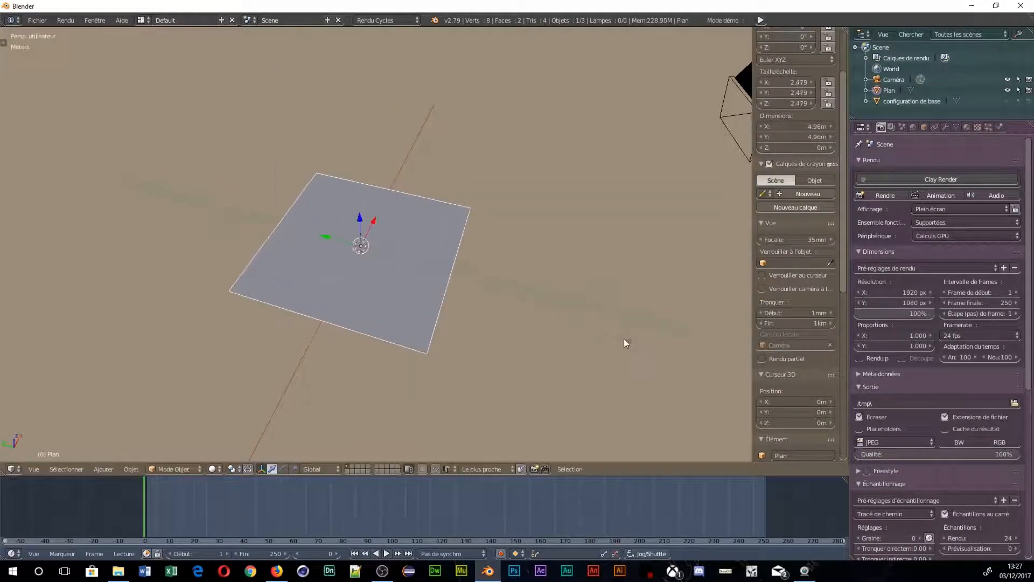
Give the plane a new particle system and play the animation
{"action": "left_click", "coordinate": [990, 127]}
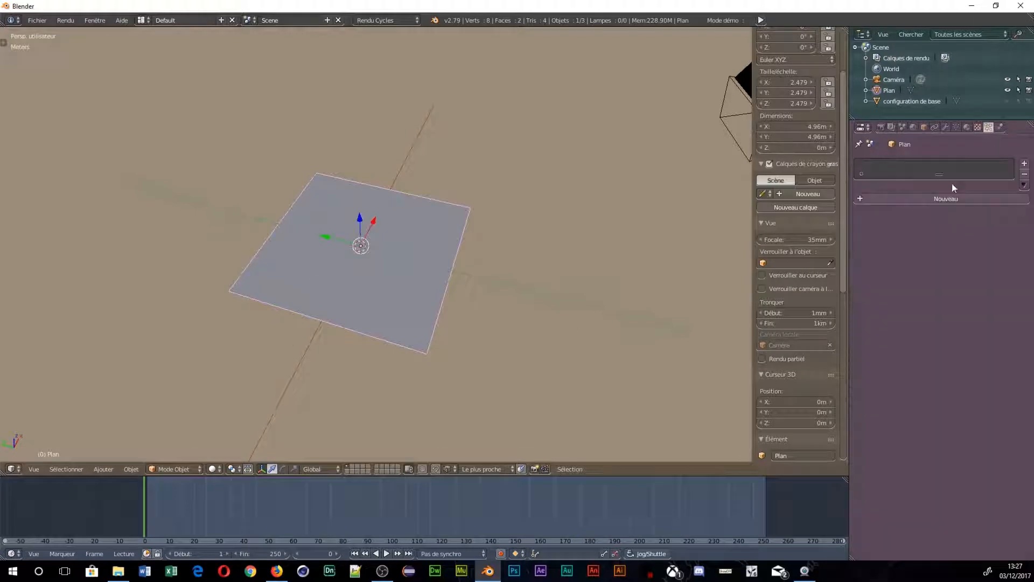
{"action": "left_click", "coordinate": [892, 199]}
{"action": "middle_click_drag", "start_coordinate": [436, 335], "coordinate": [451, 279]}
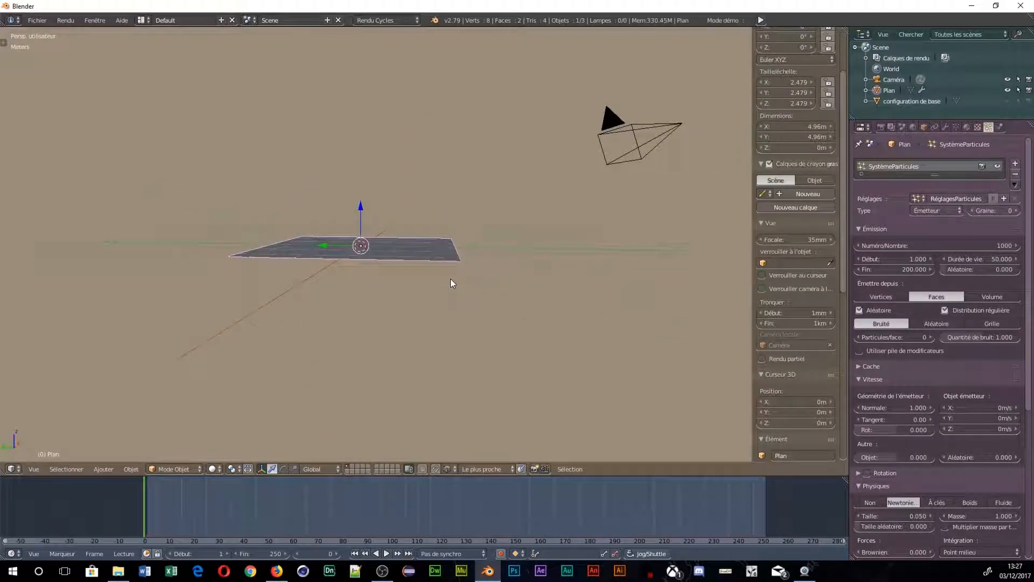
{"action": "key", "text": "alt+a"}
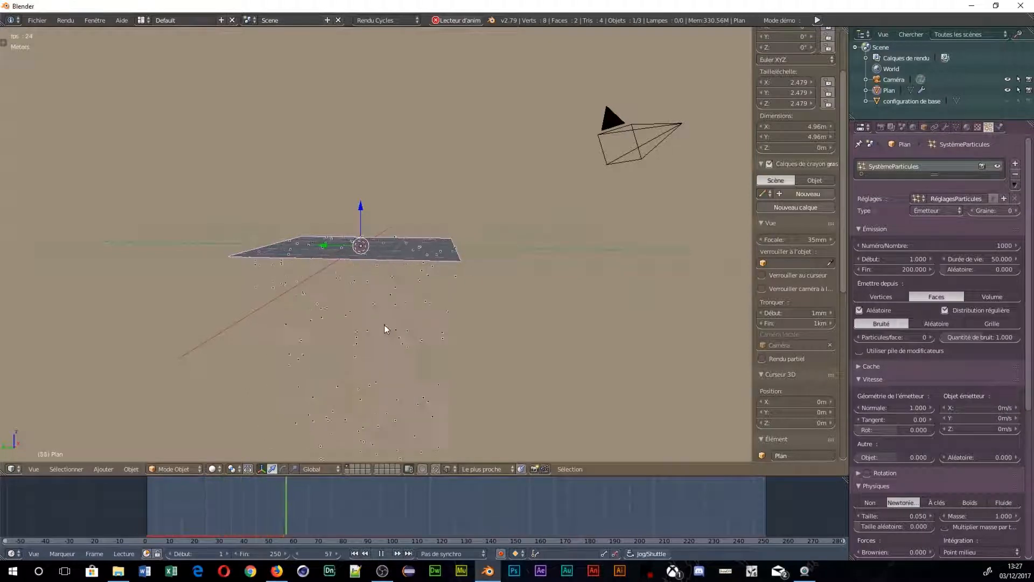
Set the gravity field weight (Gravité) of the plane's particle system to 0
{"action": "scroll", "coordinate": [554, 294], "scroll_direction": "down", "scroll_amount": 3}
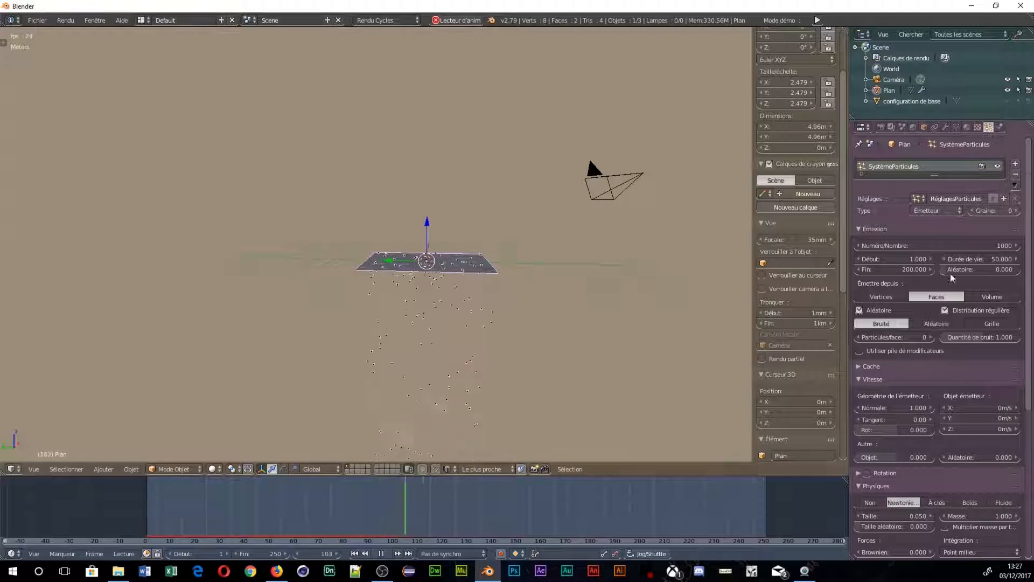
{"action": "scroll", "coordinate": [927, 330], "scroll_direction": "down", "scroll_amount": 4}
{"action": "scroll", "coordinate": [927, 331], "scroll_direction": "down", "scroll_amount": 6}
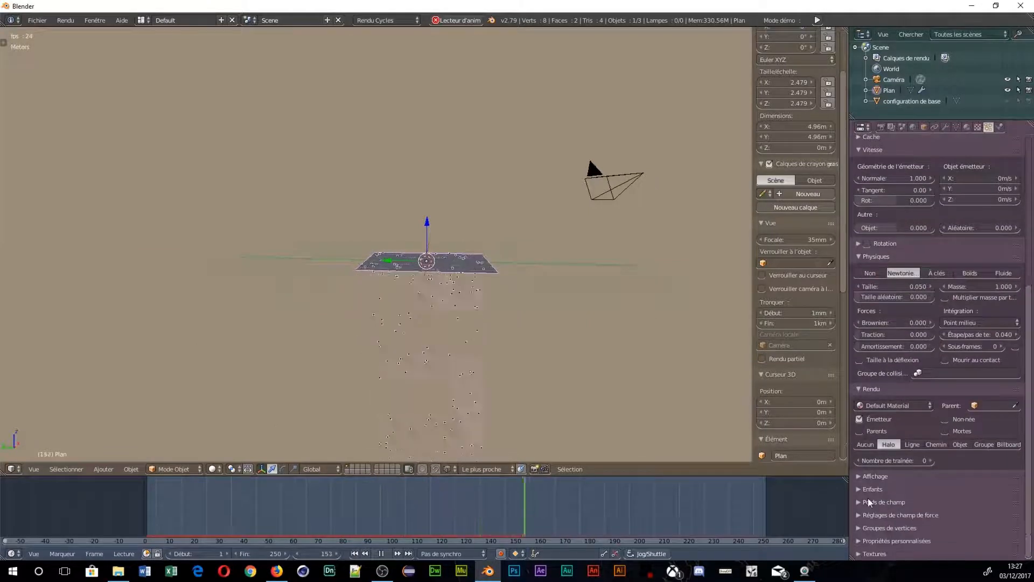
{"action": "left_click", "coordinate": [885, 502]}
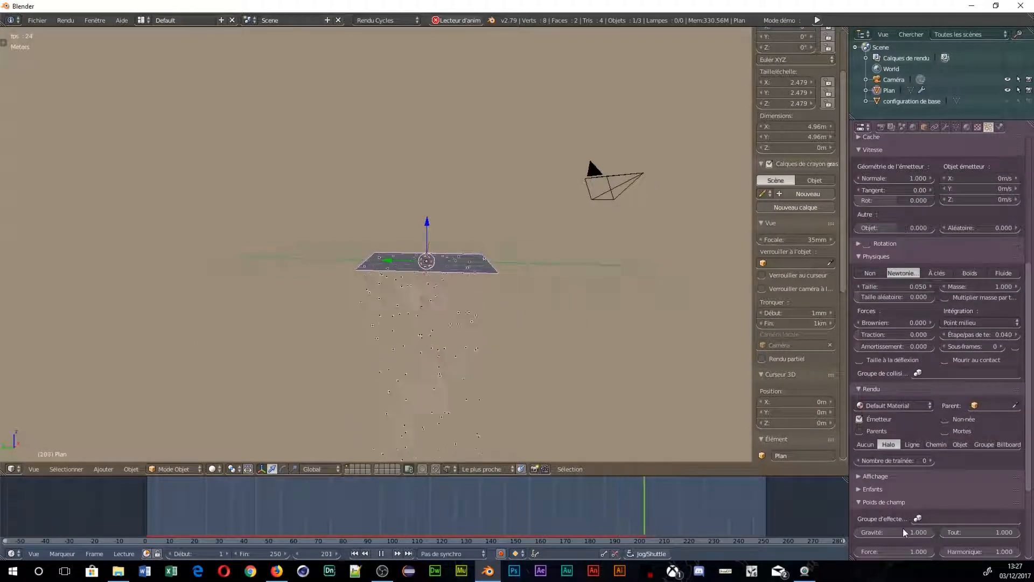
{"action": "left_click_drag", "start_coordinate": [904, 529], "coordinate": [858, 529]}
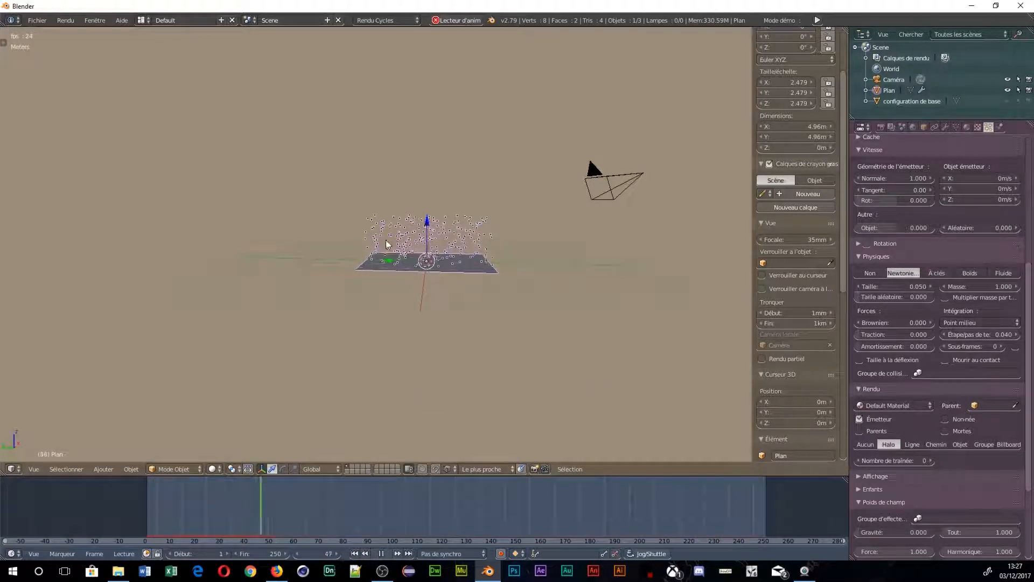
Set the plane's particle number to 3000 and the particle lifetime (Durée de vie) to 250
{"action": "scroll", "coordinate": [958, 208], "scroll_direction": "up", "scroll_amount": 10}
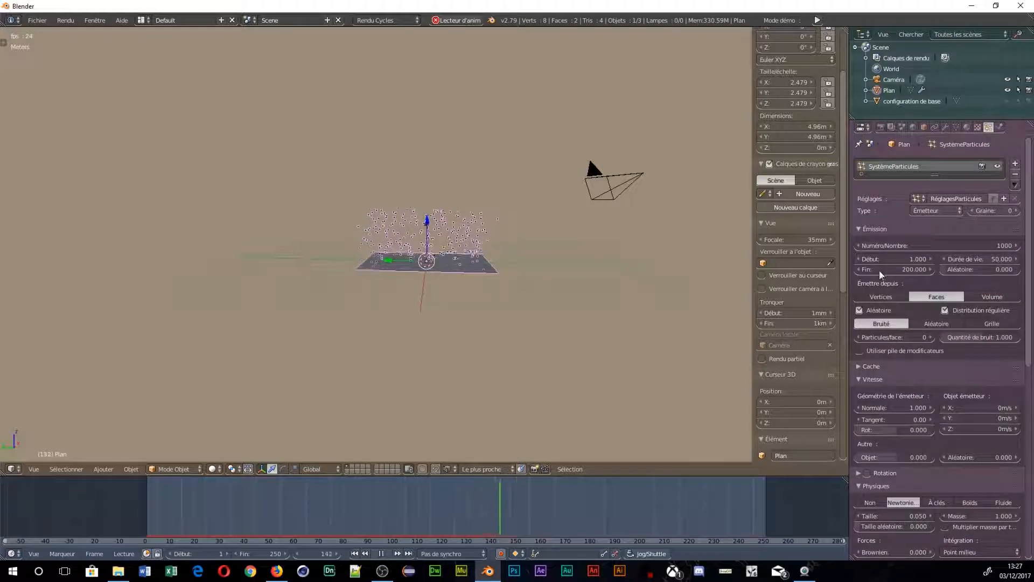
{"action": "left_click_drag", "start_coordinate": [908, 246], "coordinate": [918, 246]}
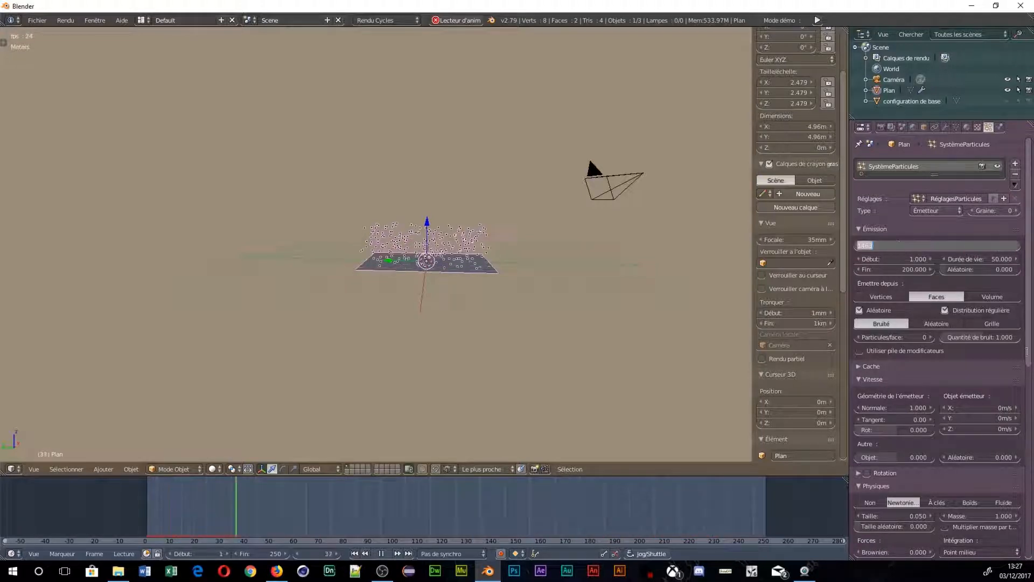
{"action": "type", "text": "3000"}
{"action": "key", "text": "Return"}
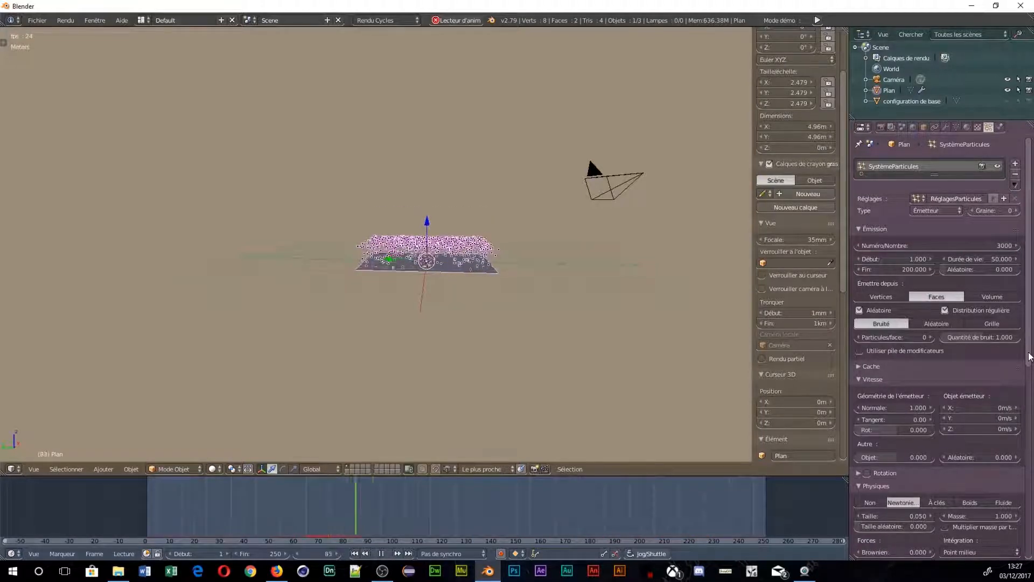
{"action": "left_click", "coordinate": [980, 259]}
{"action": "type", "text": "250"}
{"action": "key", "text": "Return"}
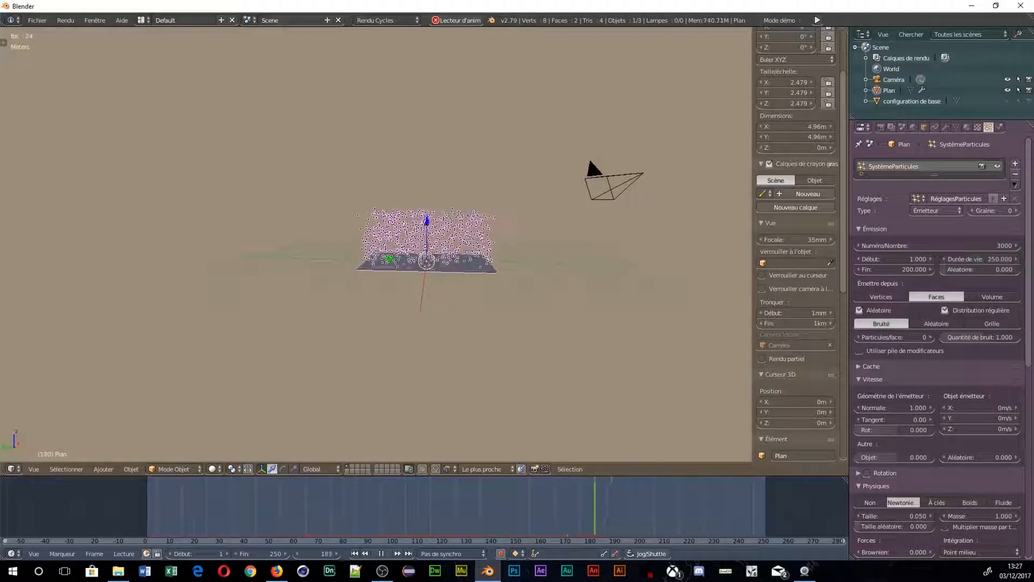
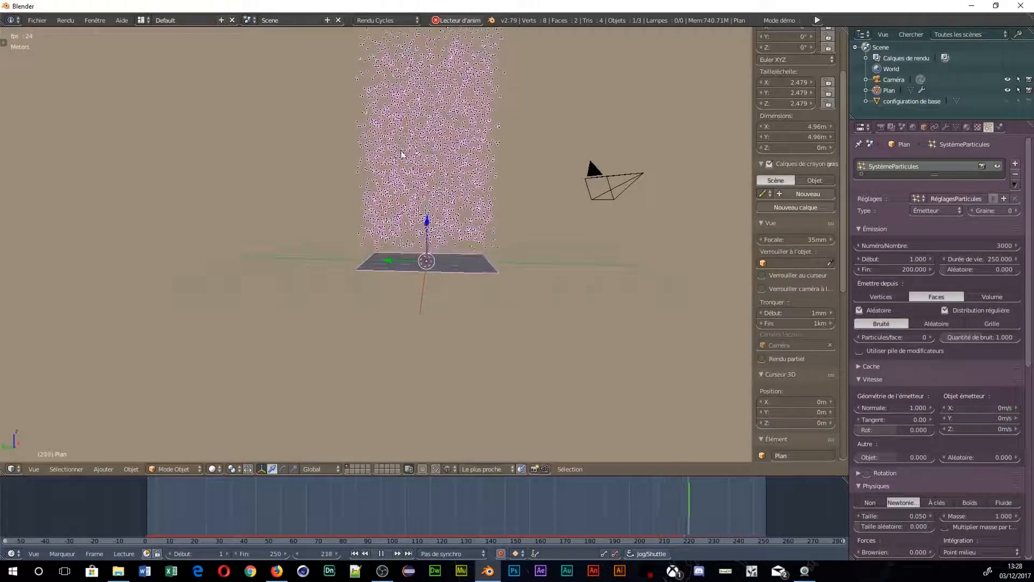
Add a wind force field (Vent) at the plane's centre
{"action": "key", "text": "shift+a"}
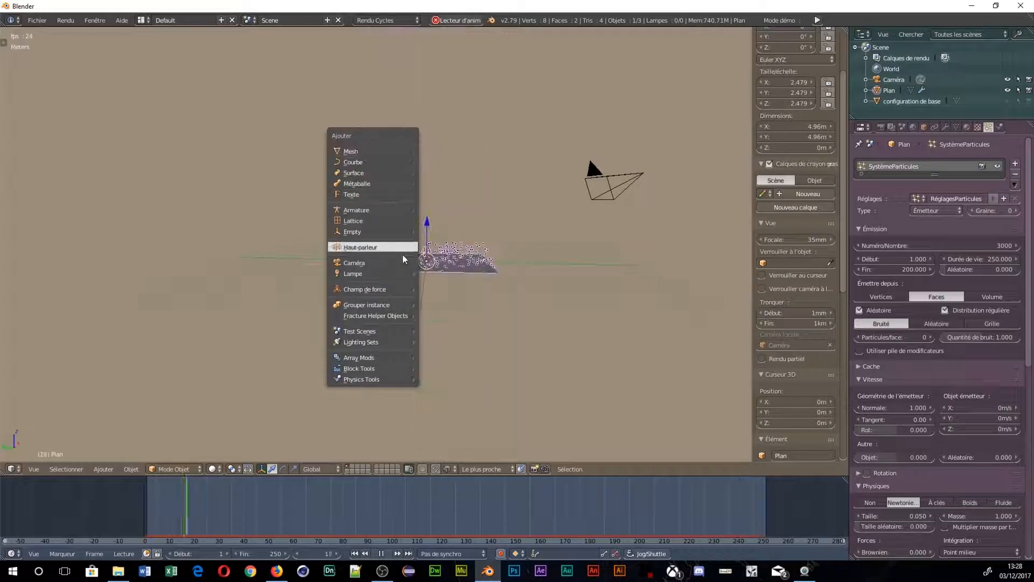
{"action": "mouse_move", "coordinate": [389, 293]}
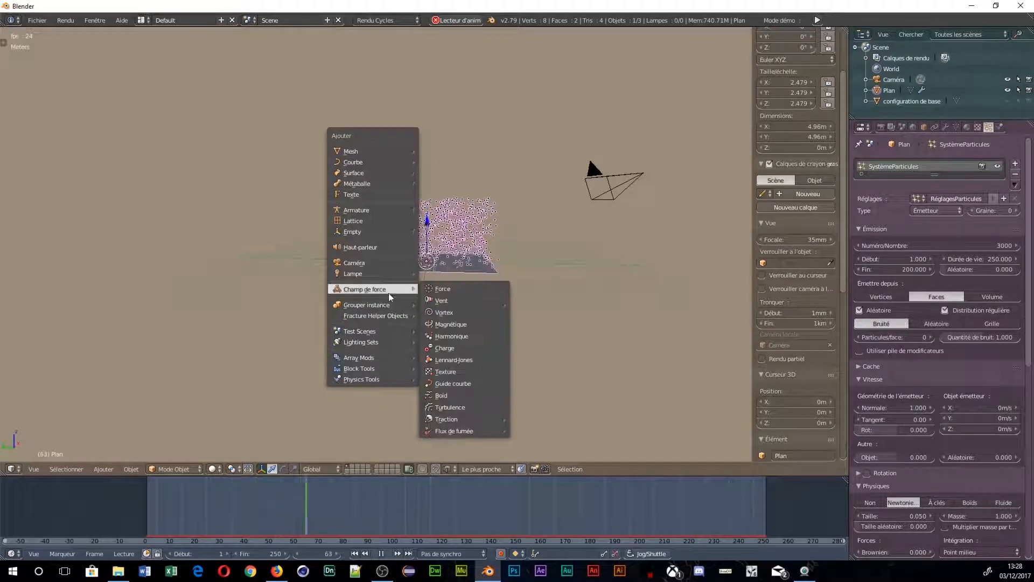
{"action": "left_click", "coordinate": [467, 302]}
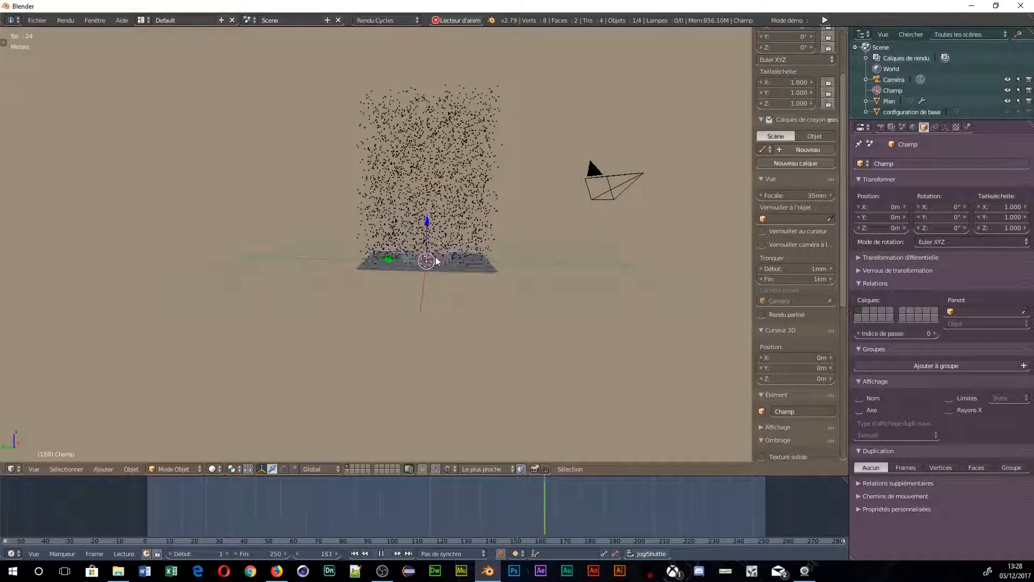
Add a Vortex force field at the plane's centre
{"action": "key", "text": "shift+a"}
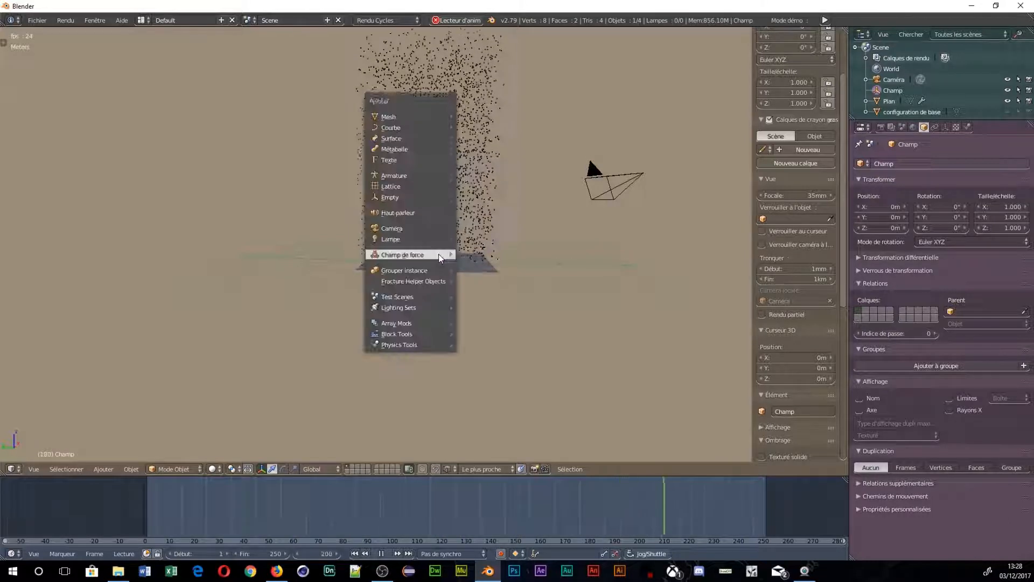
{"action": "mouse_move", "coordinate": [439, 253]}
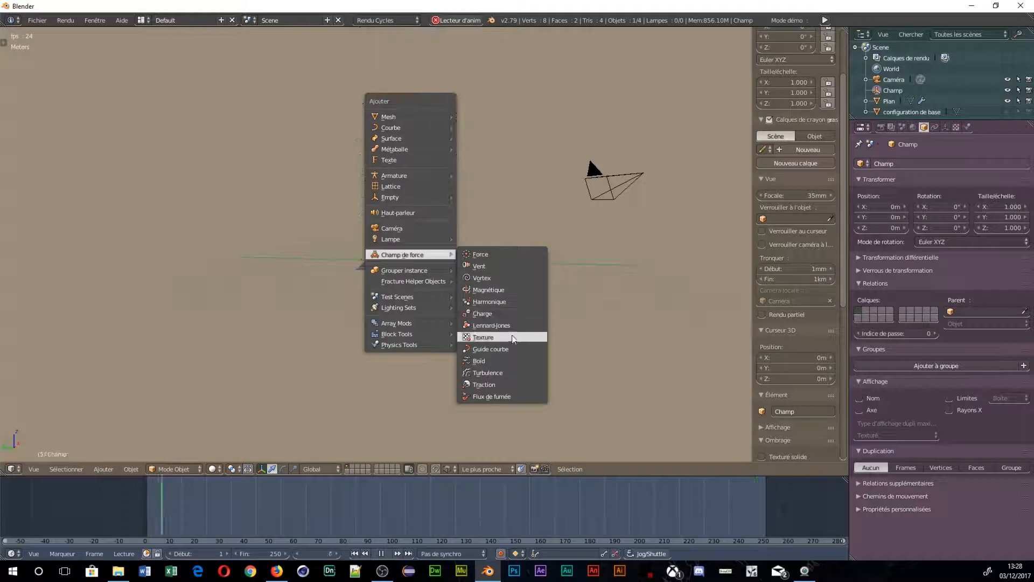
{"action": "left_click", "coordinate": [477, 280]}
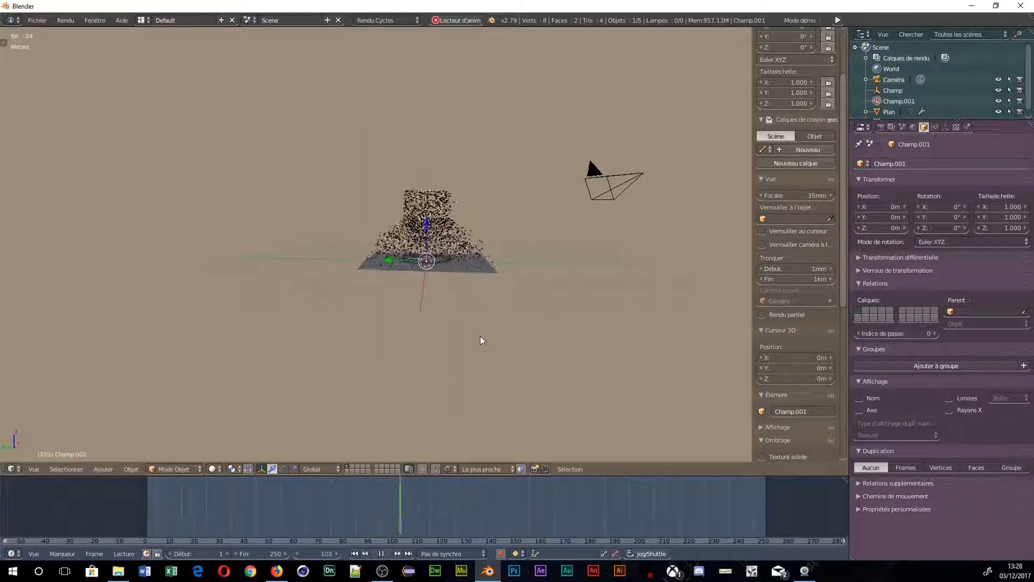
Select the wind force field and set its physics strength (Force) to 3.9
{"action": "right_click", "coordinate": [414, 262]}
{"action": "right_click", "coordinate": [415, 262]}
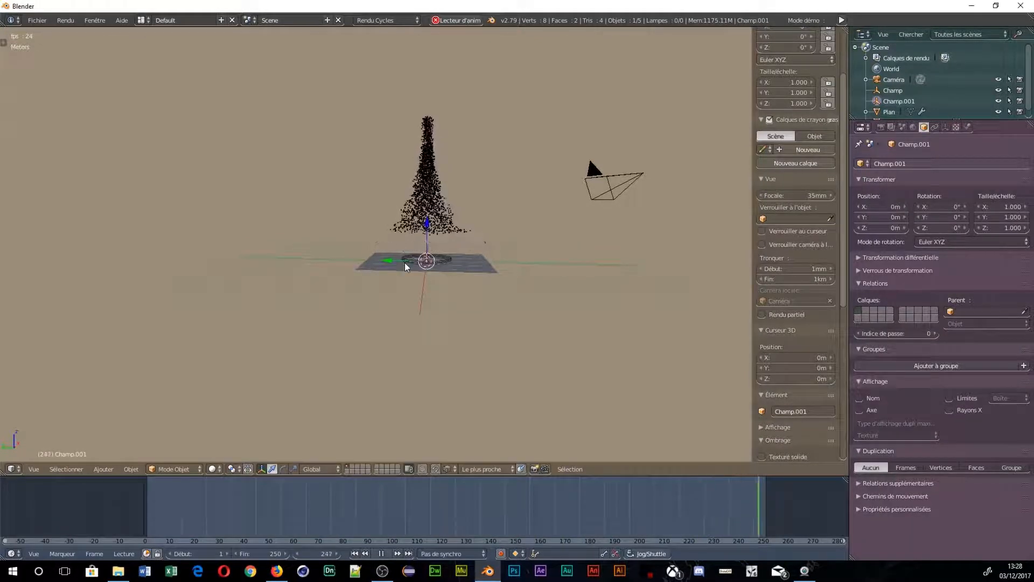
{"action": "right_click", "coordinate": [406, 264]}
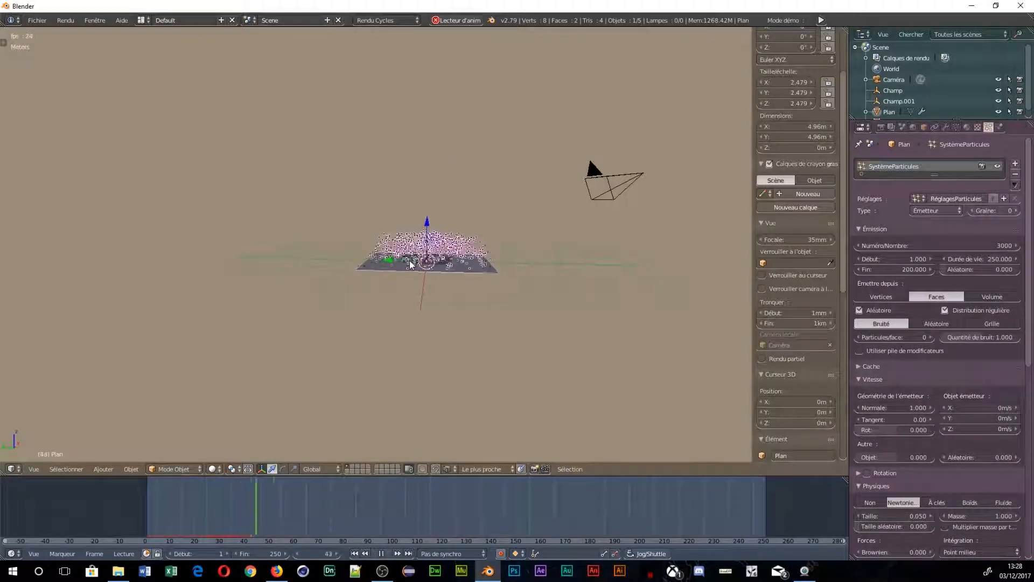
{"action": "right_click", "coordinate": [409, 262]}
{"action": "right_click", "coordinate": [409, 260]}
{"action": "right_click", "coordinate": [410, 260]}
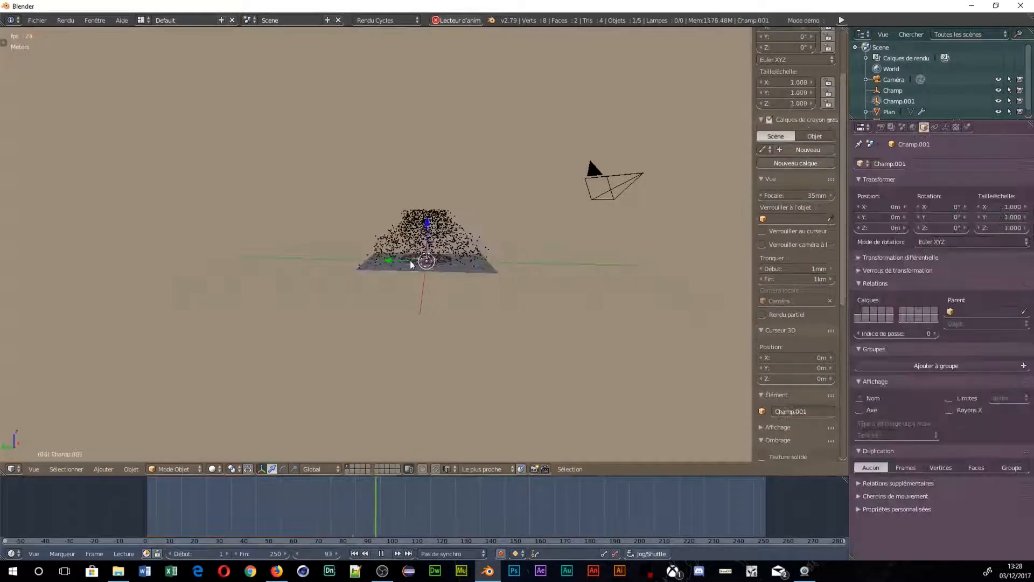
{"action": "left_click", "coordinate": [969, 126]}
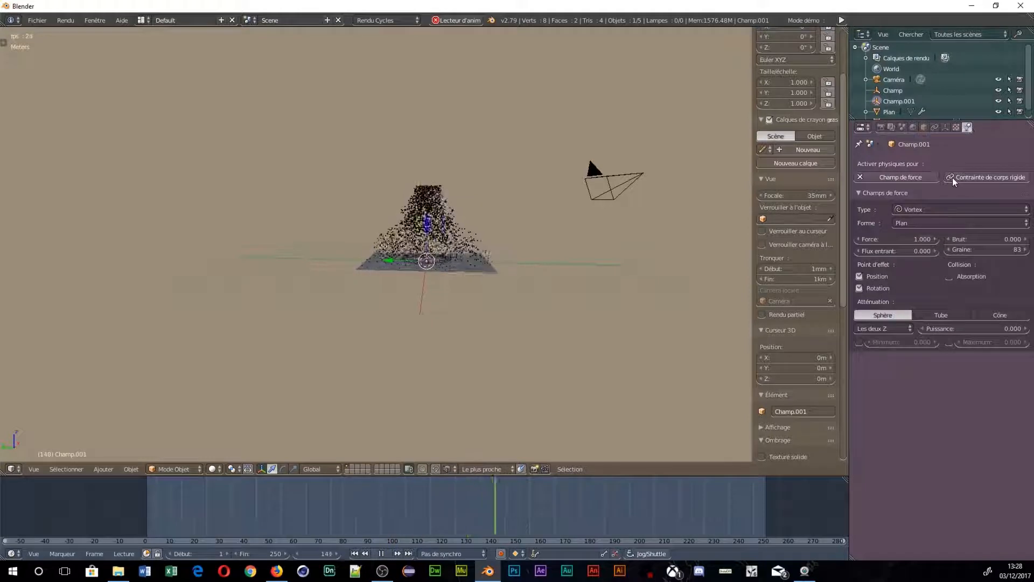
{"action": "right_click", "coordinate": [438, 260]}
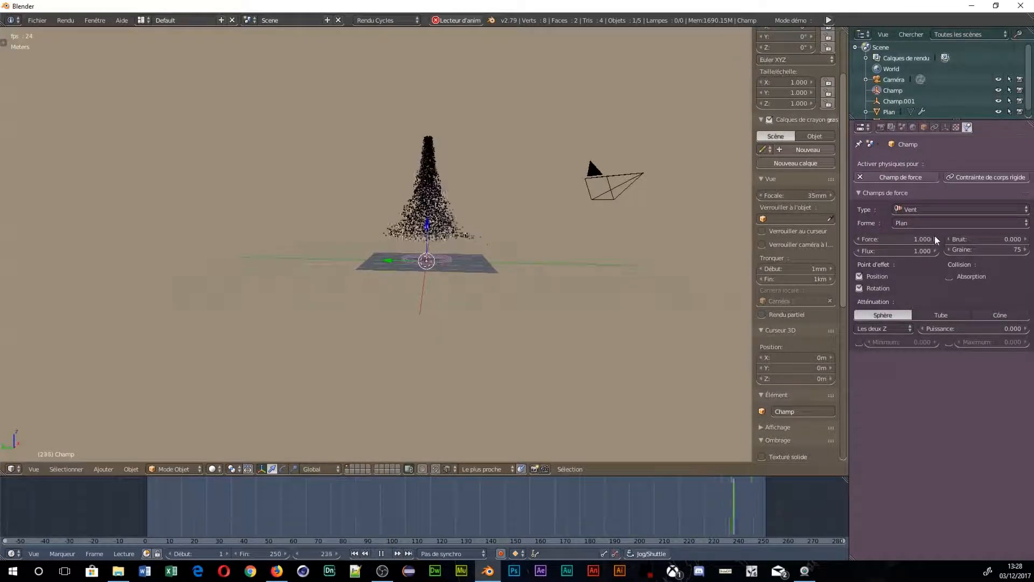
{"action": "left_click_drag", "start_coordinate": [934, 237], "coordinate": [975, 237]}
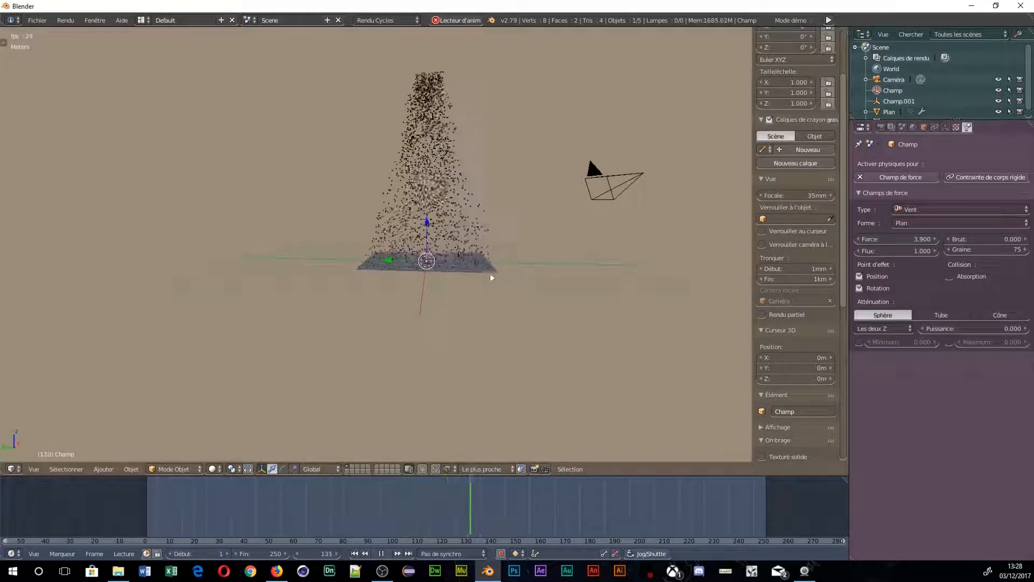
Set the plane's particle emission end (Fin) to 400 and the lifetime (Durée de vie) to 450
{"action": "right_click", "coordinate": [431, 263]}
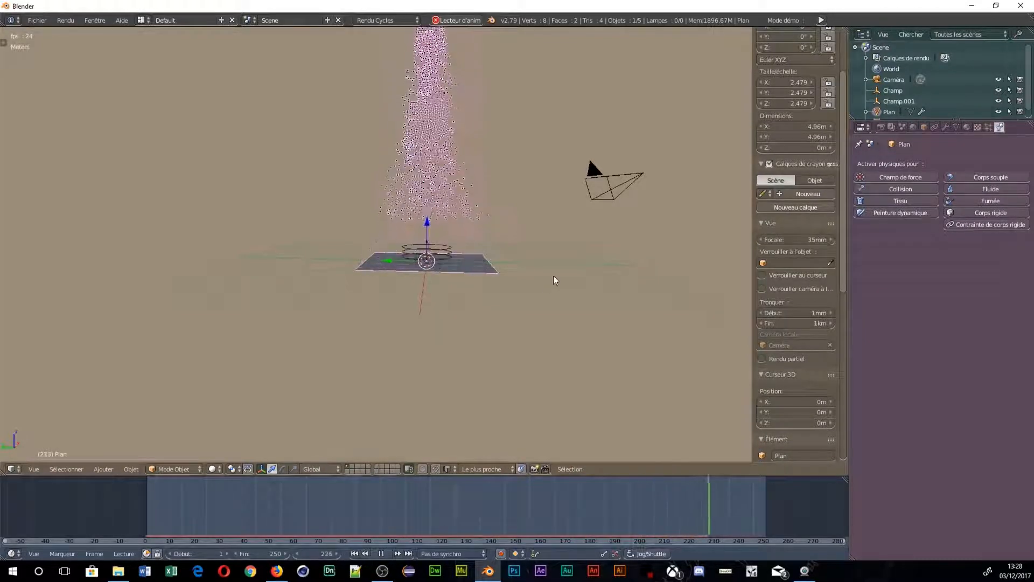
{"action": "middle_click_drag", "start_coordinate": [554, 276], "coordinate": [485, 269]}
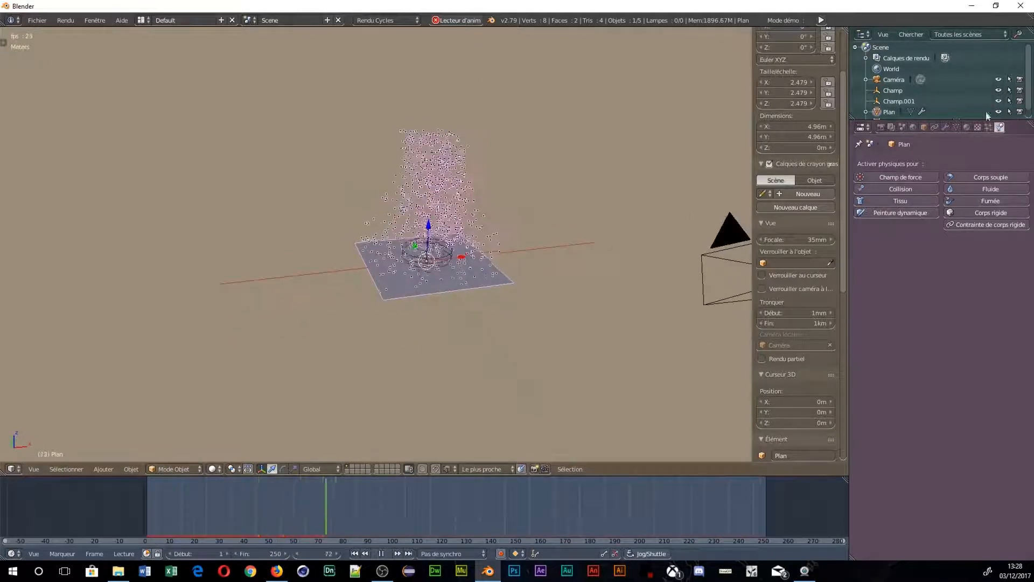
{"action": "left_click", "coordinate": [989, 131]}
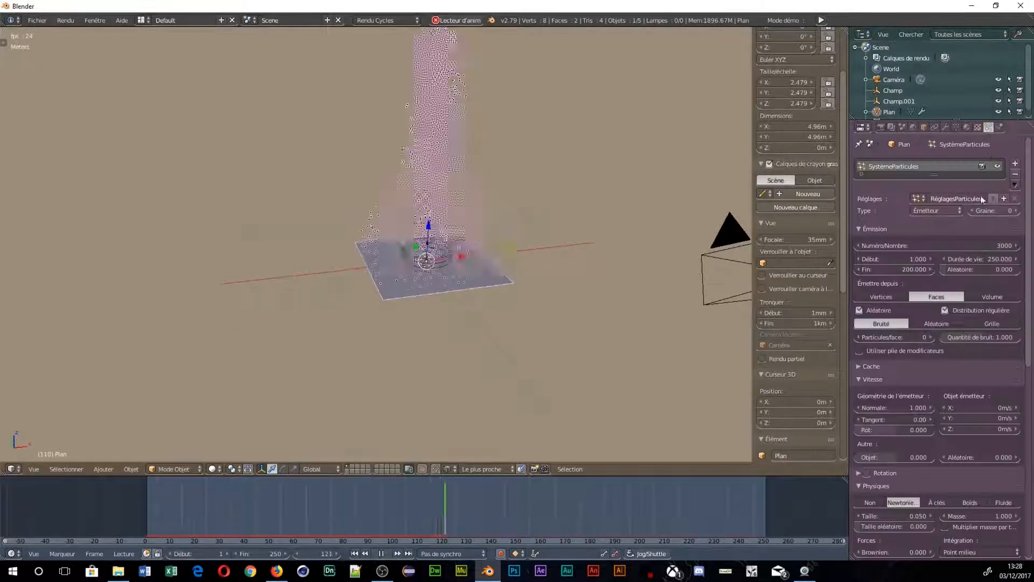
{"action": "left_click", "coordinate": [897, 269]}
{"action": "type", "text": "400"}
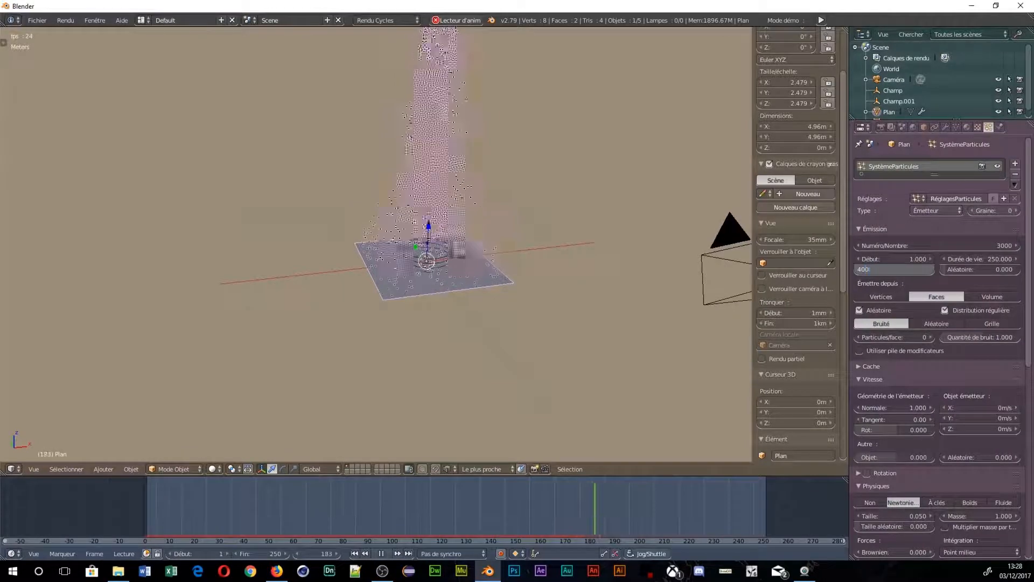
{"action": "key", "text": "Return"}
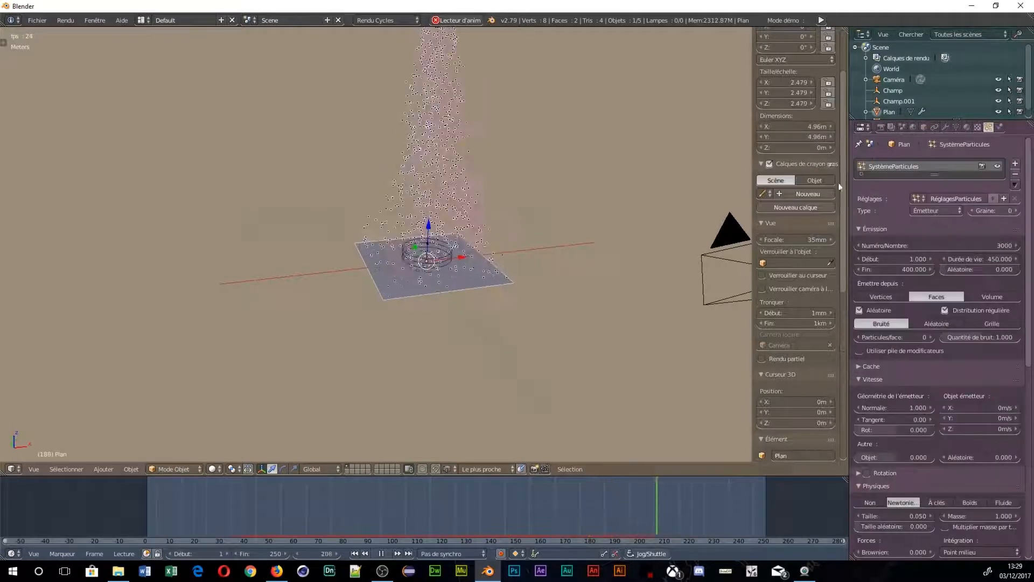
Select the Vortex force field and set its physics strength (Force) to 1.6
{"action": "left_click", "coordinate": [1000, 127]}
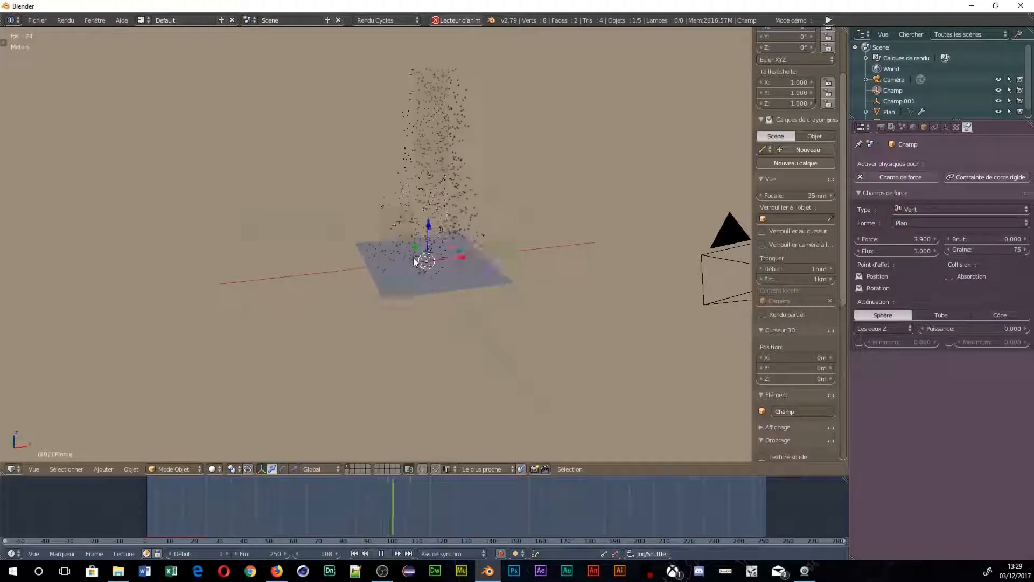
{"action": "middle_click_drag", "start_coordinate": [410, 283], "coordinate": [437, 312]}
{"action": "scroll", "coordinate": [437, 311], "scroll_direction": "up", "scroll_amount": 4}
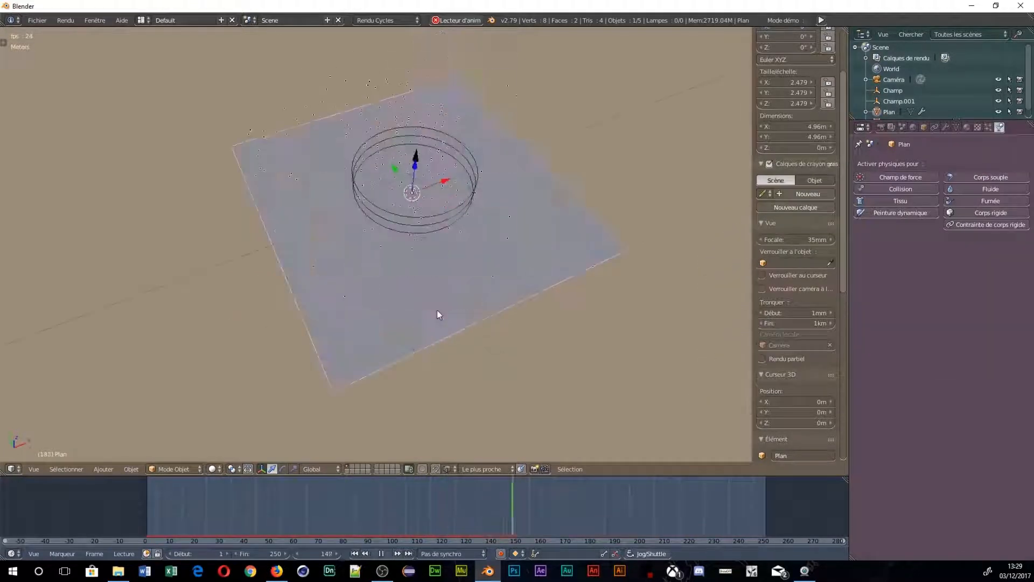
{"action": "right_click", "coordinate": [386, 179]}
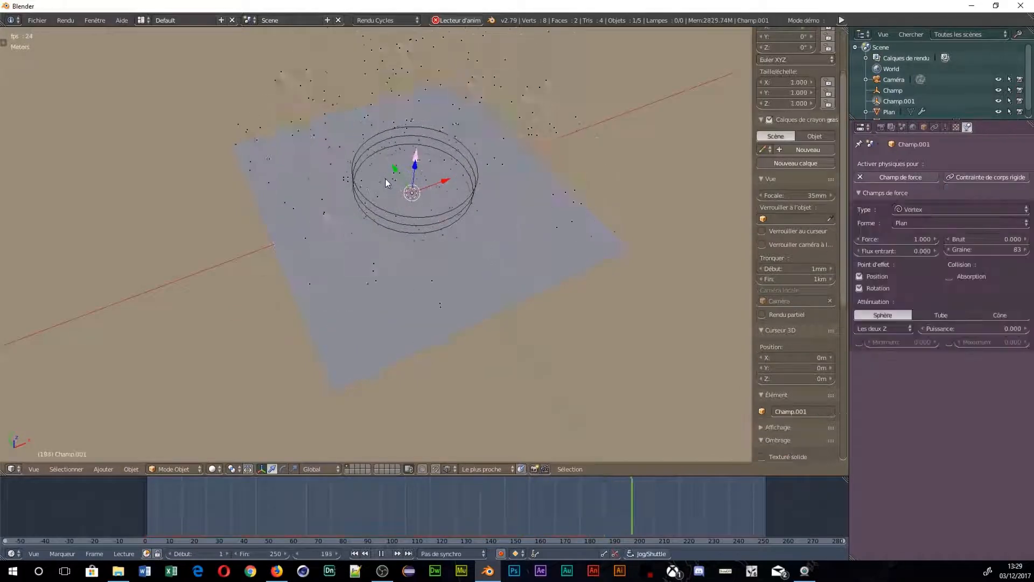
{"action": "scroll", "coordinate": [508, 185], "scroll_direction": "down", "scroll_amount": 8}
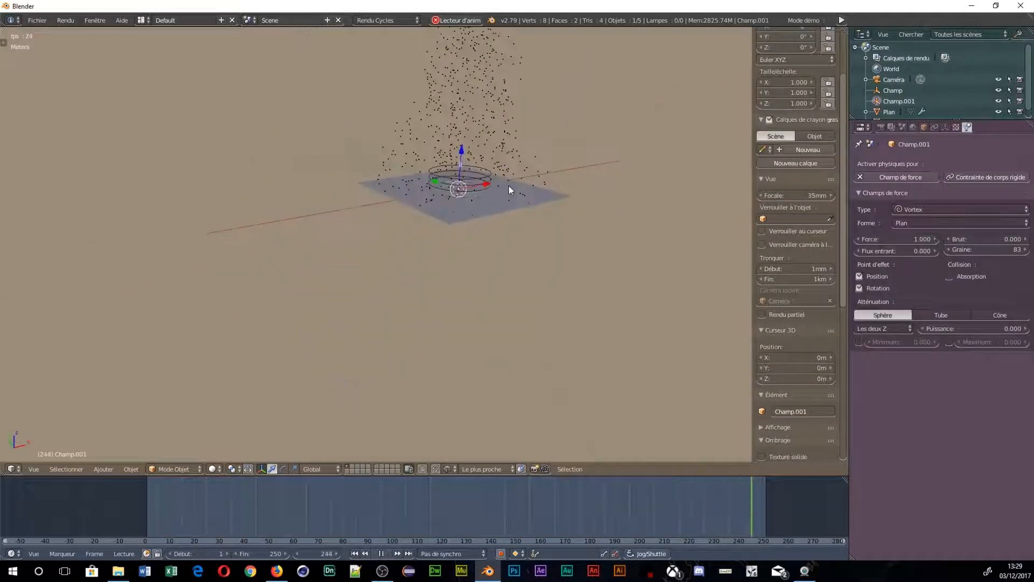
{"action": "scroll", "coordinate": [530, 183], "scroll_direction": "up", "scroll_amount": 1}
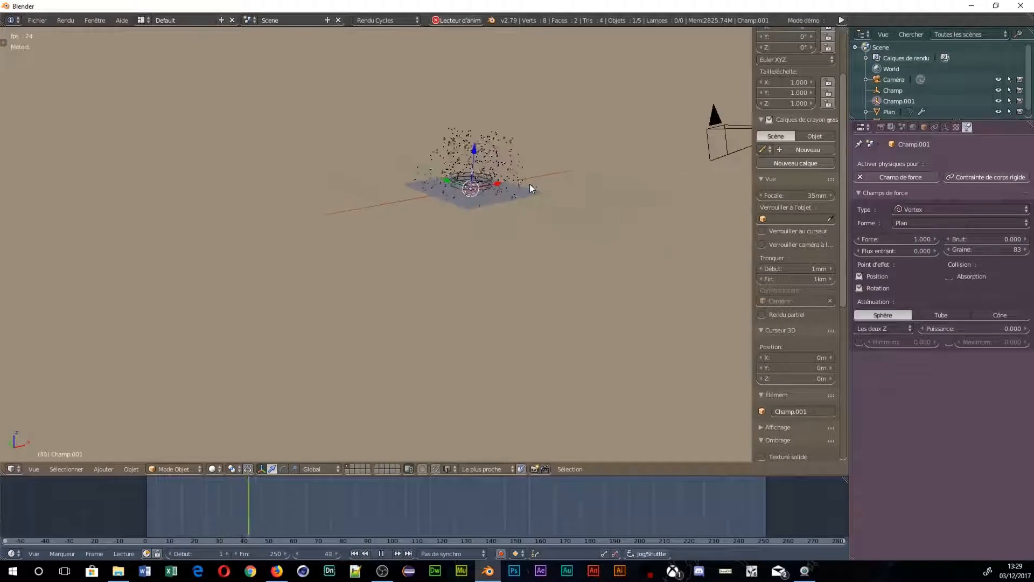
{"action": "middle_click_drag", "start_coordinate": [530, 183], "coordinate": [489, 263], "text": "shift"}
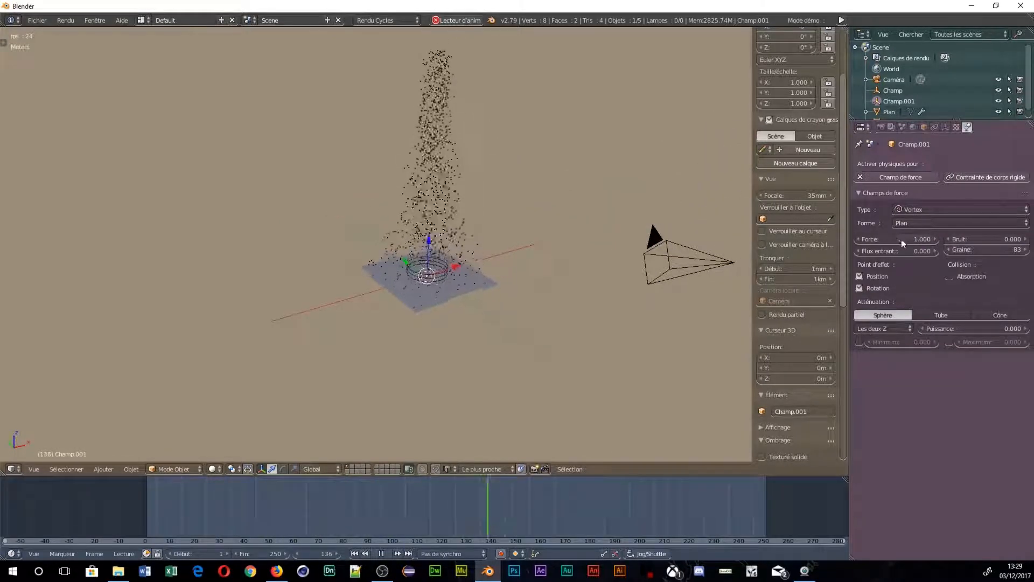
{"action": "left_click_drag", "start_coordinate": [901, 239], "coordinate": [726, 240]}
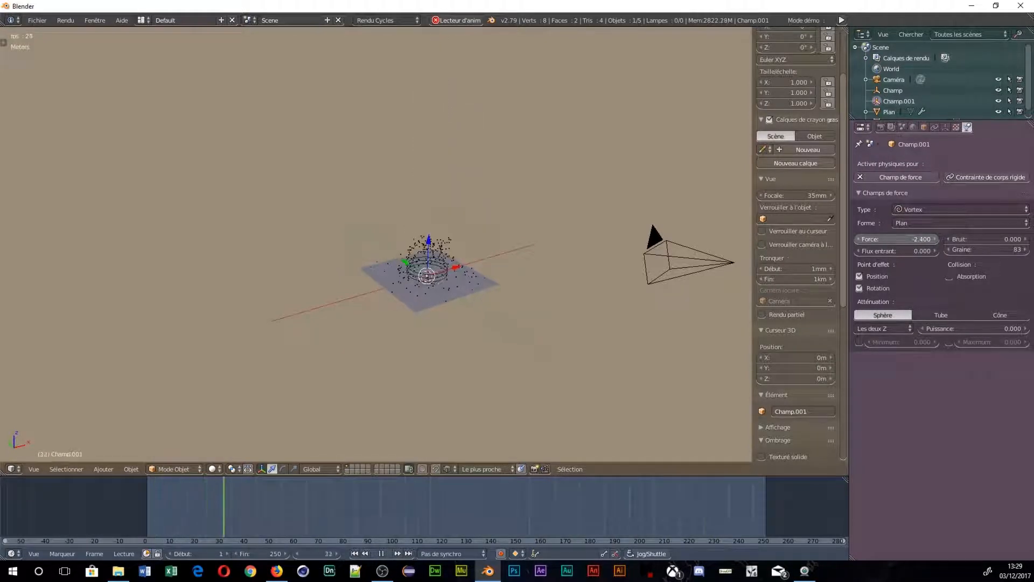
{"action": "left_click_drag", "start_coordinate": [849, 239], "coordinate": [940, 239]}
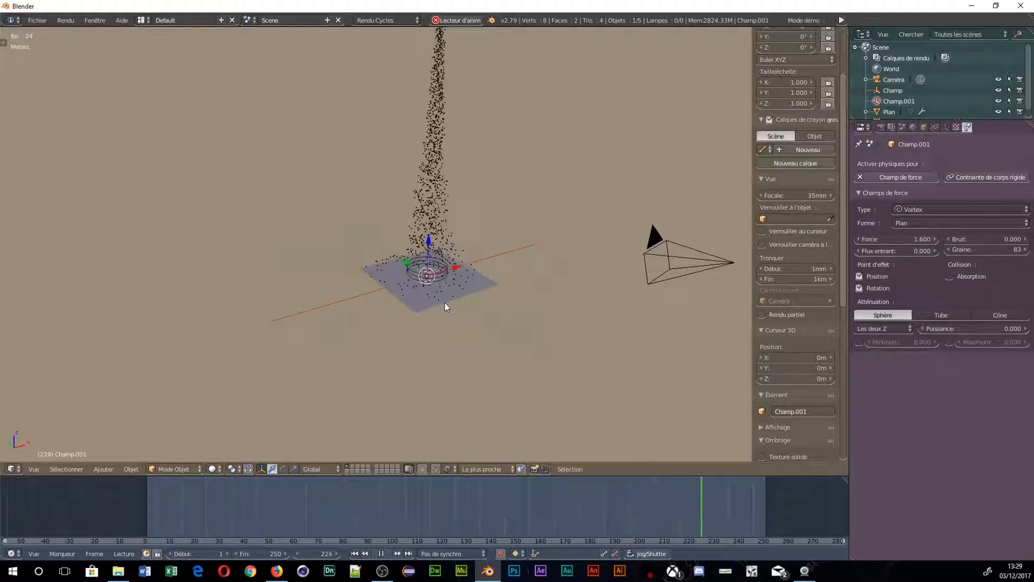
Switch to the camera view, select the camera and lock it to the view to frame the particle column
{"action": "middle_click_drag", "start_coordinate": [445, 302], "coordinate": [577, 295]}
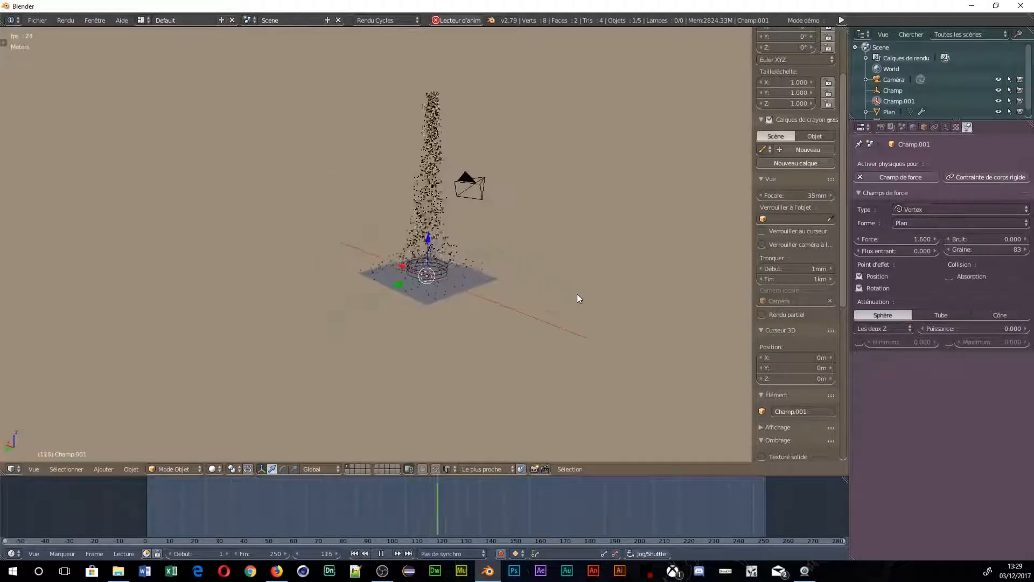
{"action": "key", "text": "KP_0"}
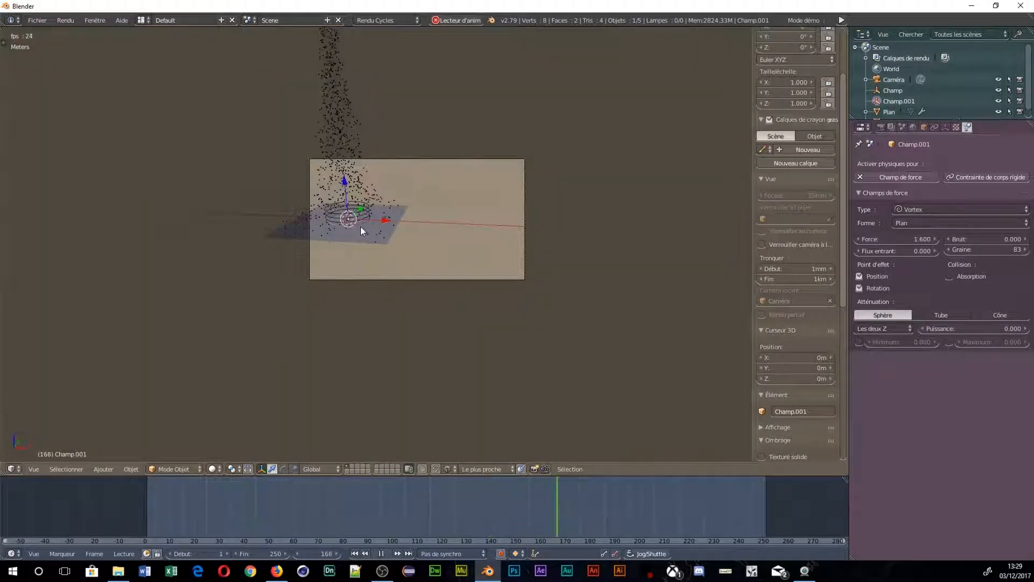
{"action": "right_click", "coordinate": [524, 164]}
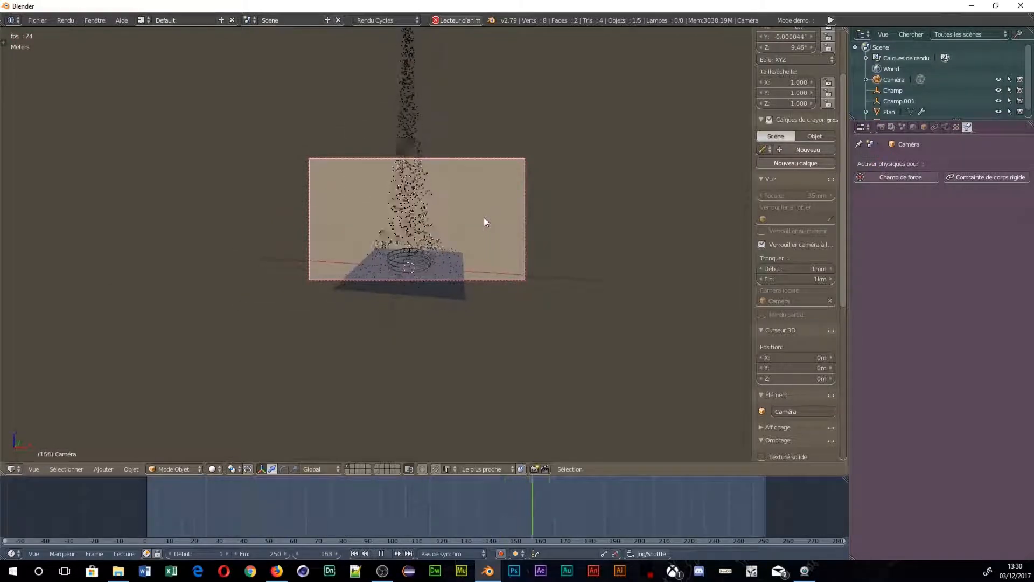
{"action": "key", "text": "shift+a"}
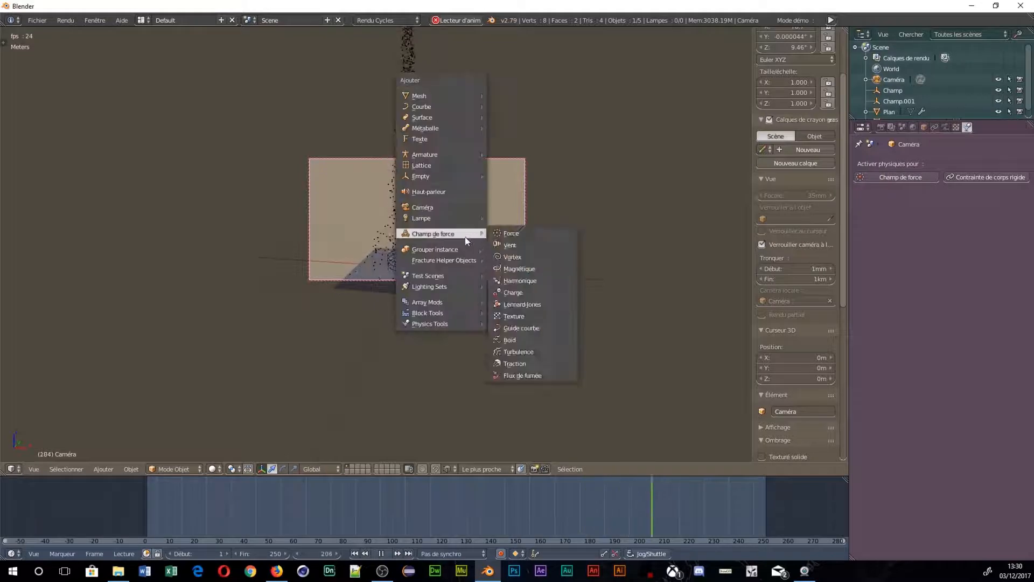
{"action": "mouse_move", "coordinate": [425, 95]}
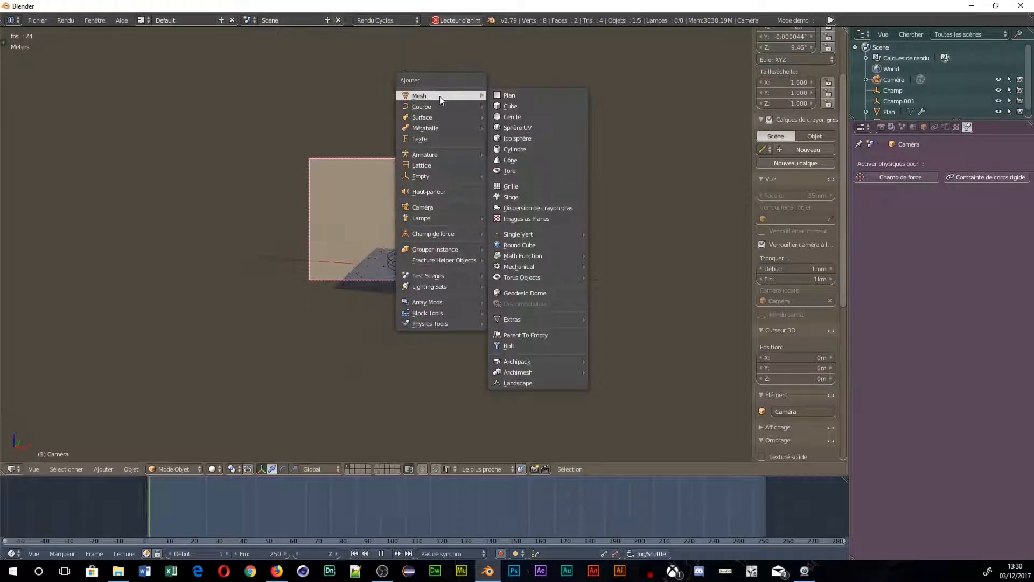
{"action": "key", "text": "Escape"}
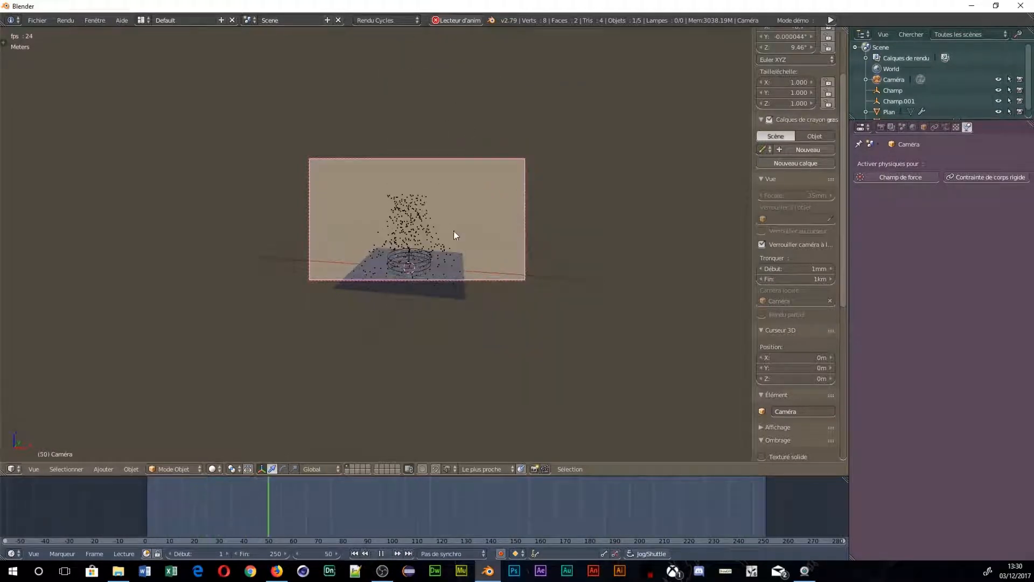
Add a second plane at the scene centre and scale it by 20 as a ground surface
{"action": "key", "text": "shift+a"}
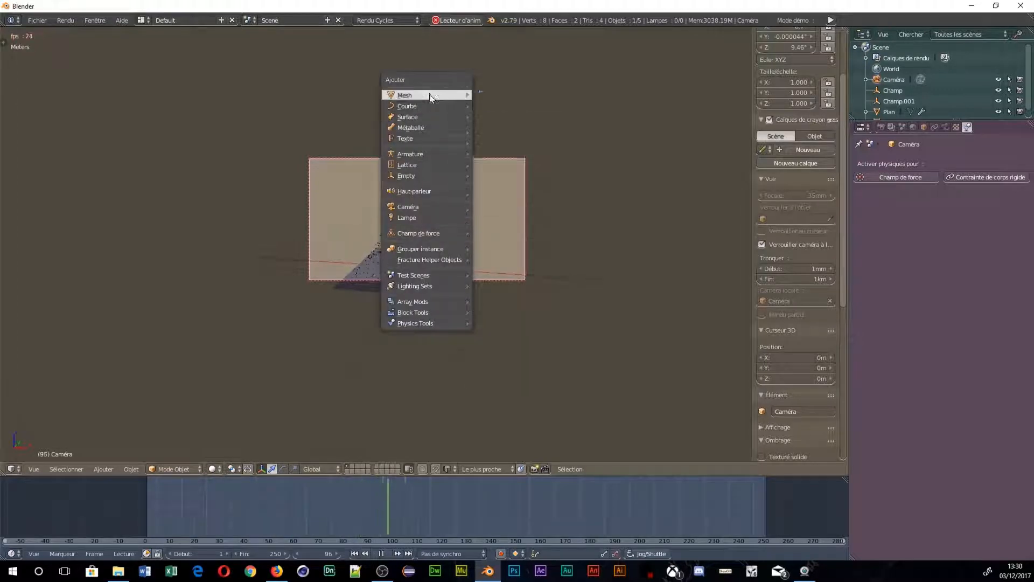
{"action": "left_click", "coordinate": [516, 95]}
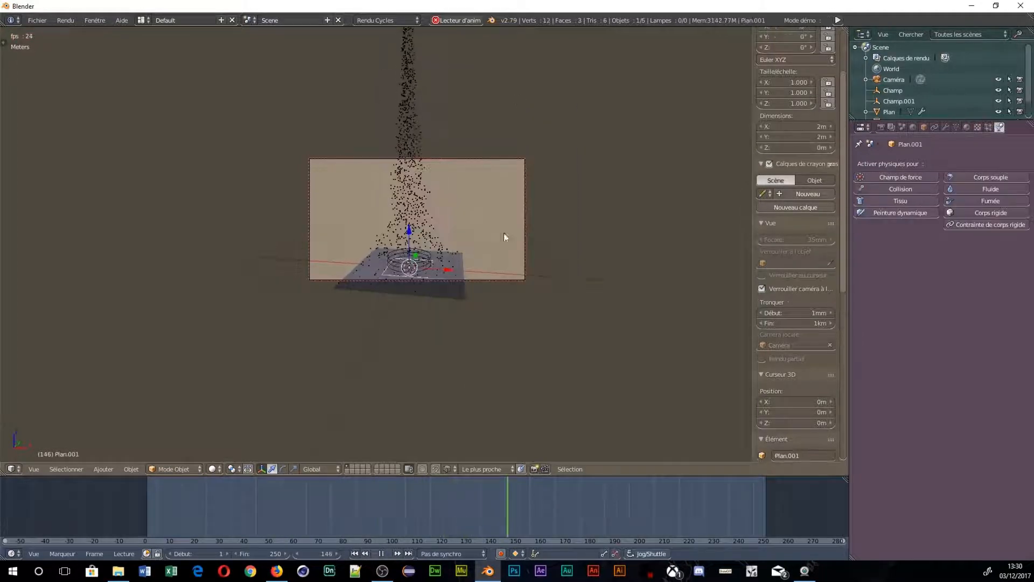
{"action": "type", "text": "s"}
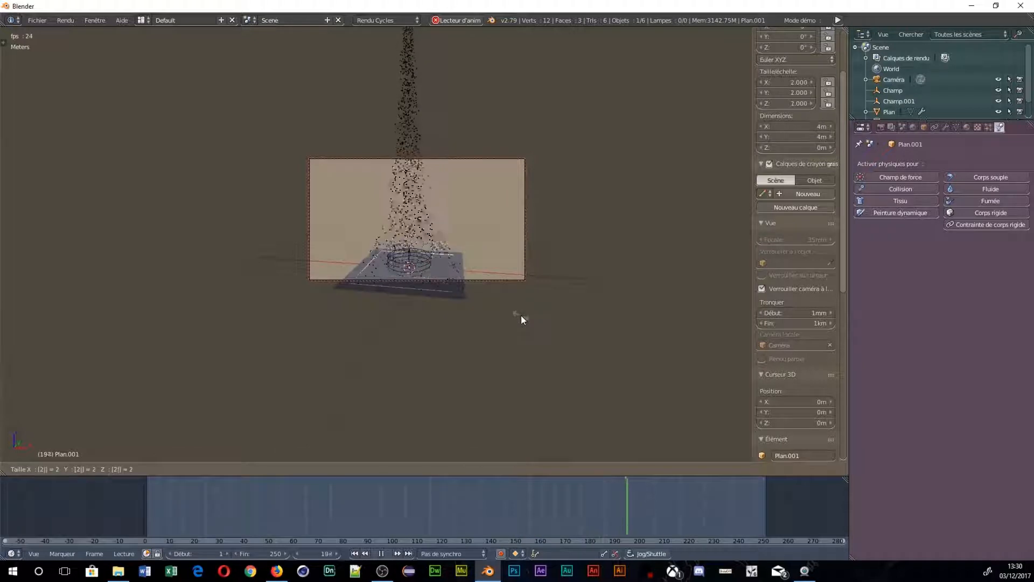
{"action": "type", "text": "20"}
{"action": "key", "text": "Return"}
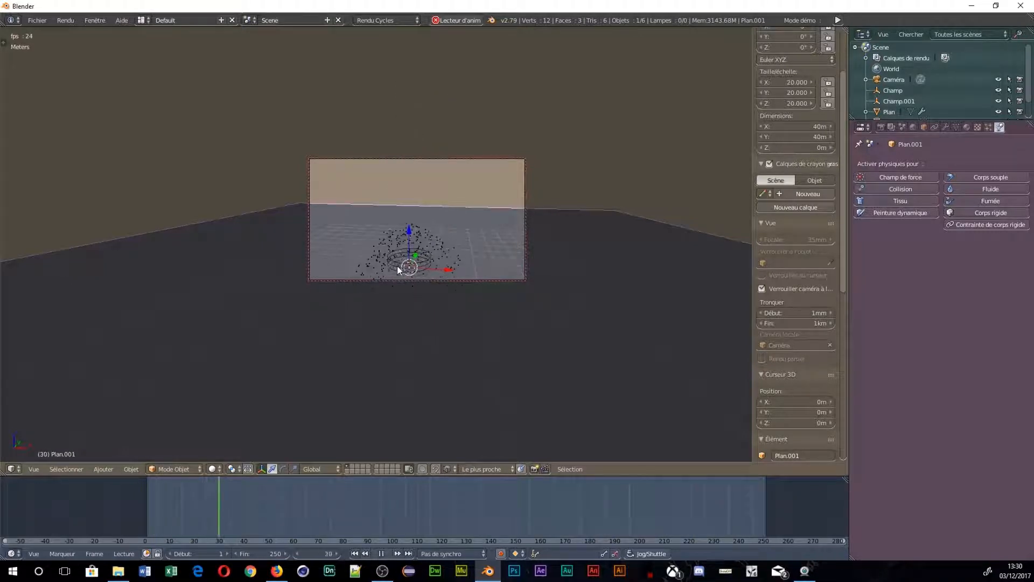
Tilt the camera to look down on the ground, and select the wind field, vortex field and emitter plane together
{"action": "middle_click_drag", "start_coordinate": [411, 313], "coordinate": [457, 339]}
{"action": "scroll", "coordinate": [921, 83], "scroll_direction": "down", "scroll_amount": 2}
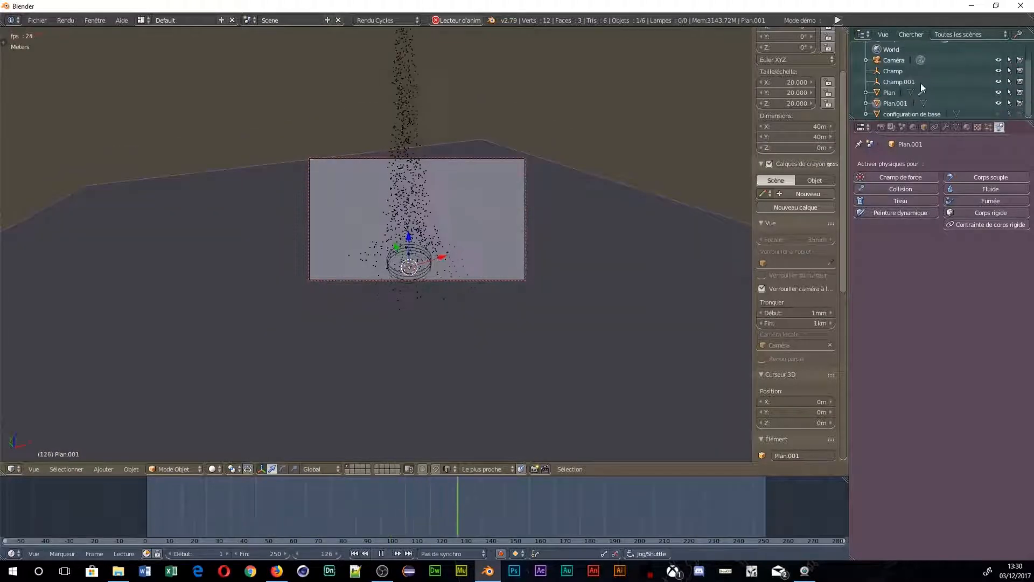
{"action": "left_click", "coordinate": [879, 77], "text": "ctrl"}
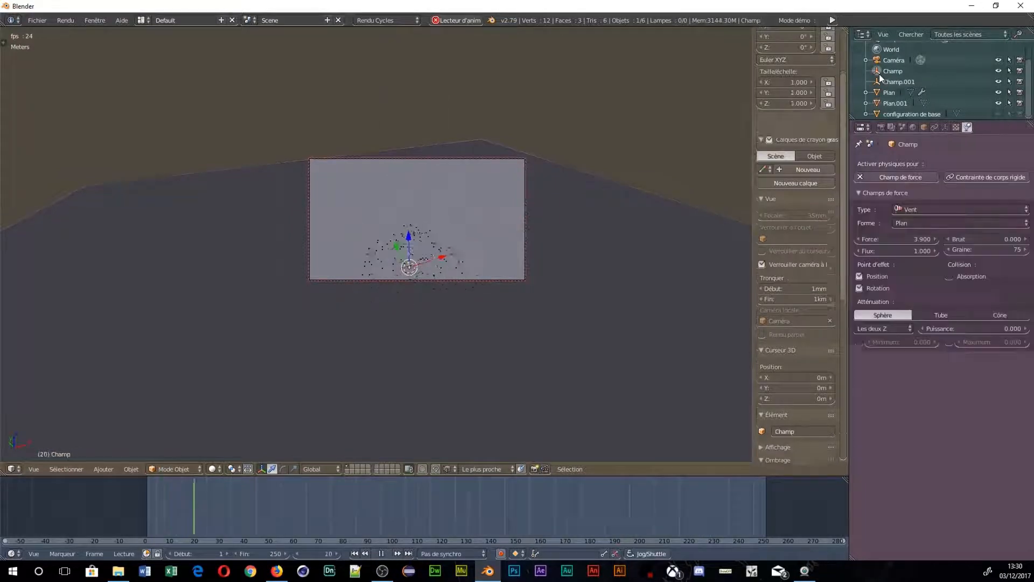
{"action": "left_click", "coordinate": [876, 94], "text": "ctrl"}
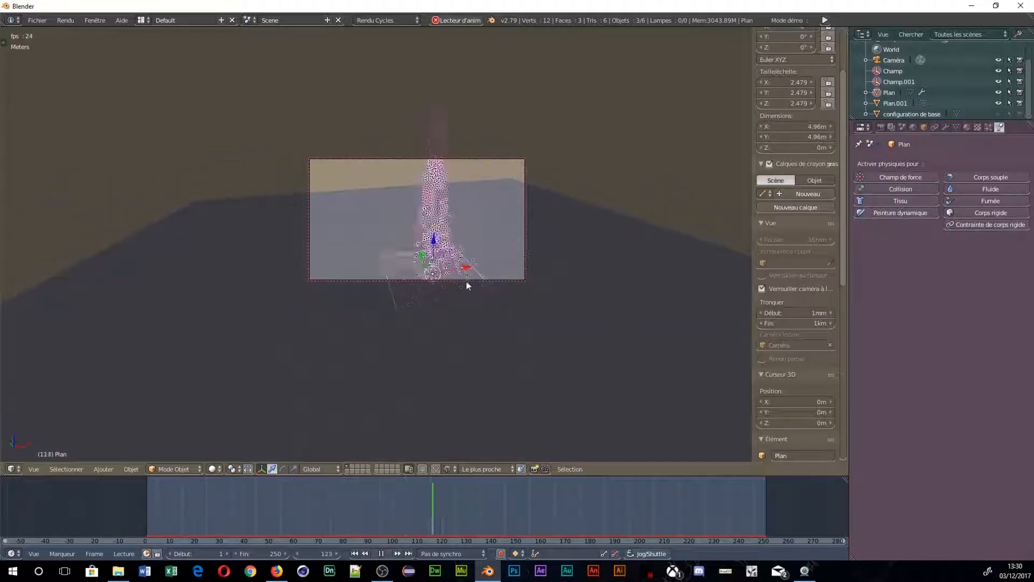
Move the emitter plane and both force fields horizontally, with Z locked, just beyond the right edge of the camera frame
{"action": "key", "text": "g"}
{"action": "left_click_drag", "start_coordinate": [453, 263], "coordinate": [448, 218]}
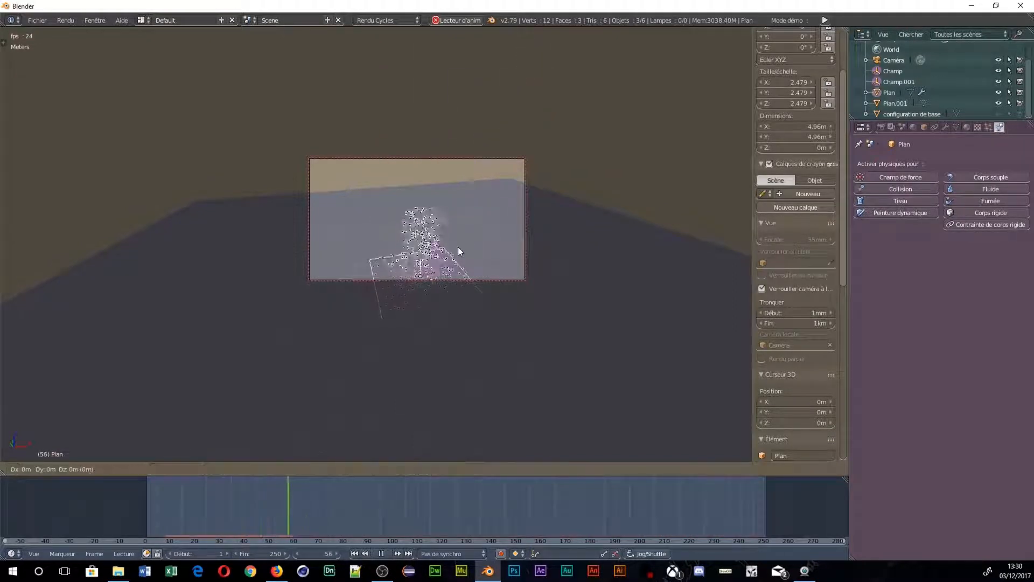
{"action": "key", "text": "g"}
{"action": "key", "text": "shift+z"}
{"action": "left_click_drag", "start_coordinate": [431, 214], "coordinate": [598, 225]}
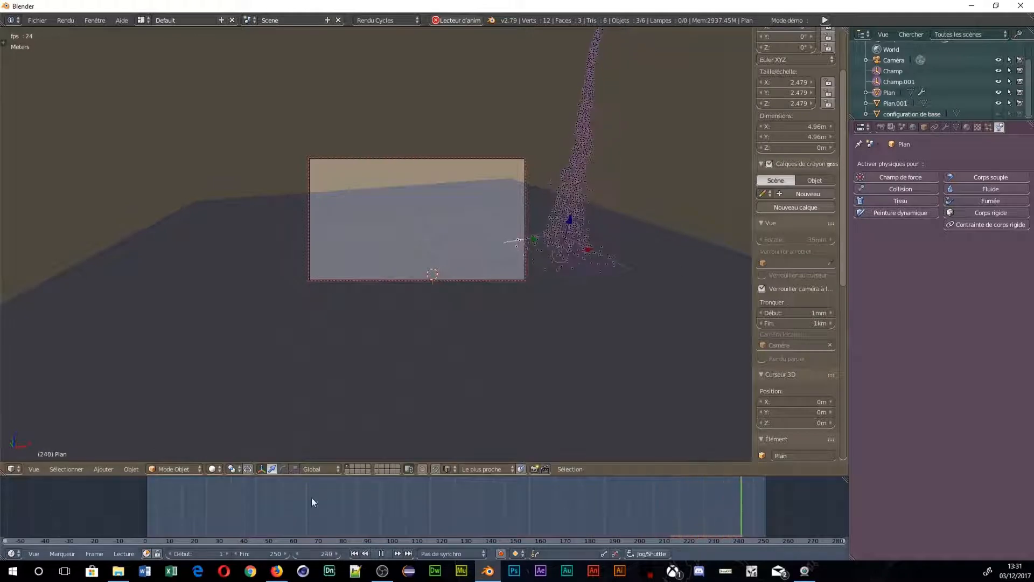
Enable automatic keyframing and record the emitter and force fields moving horizontally across the camera frame during playback, with Z locked
{"action": "left_click", "coordinate": [501, 554]}
{"action": "key", "text": "g"}
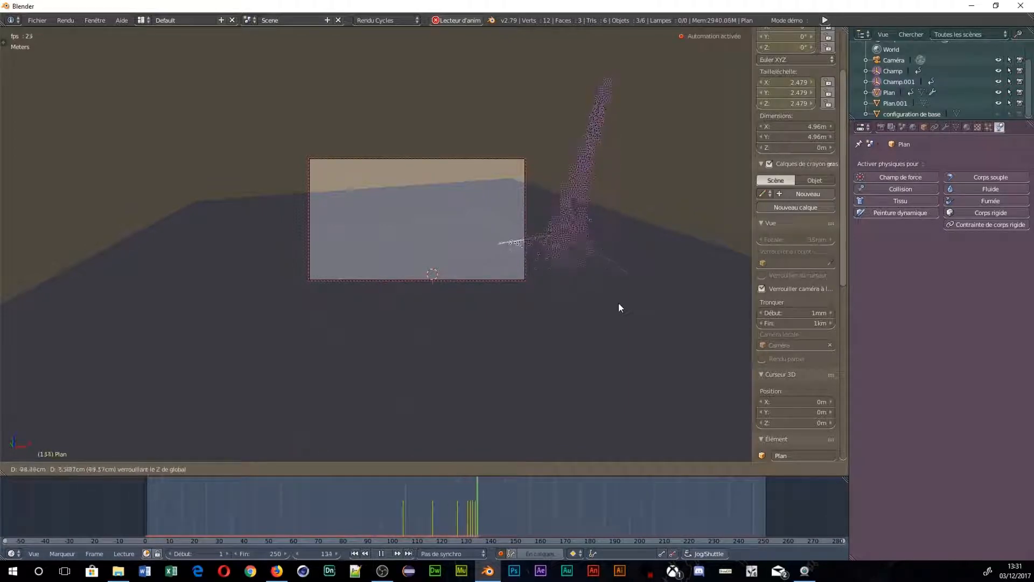
{"action": "key", "text": "shift+z"}
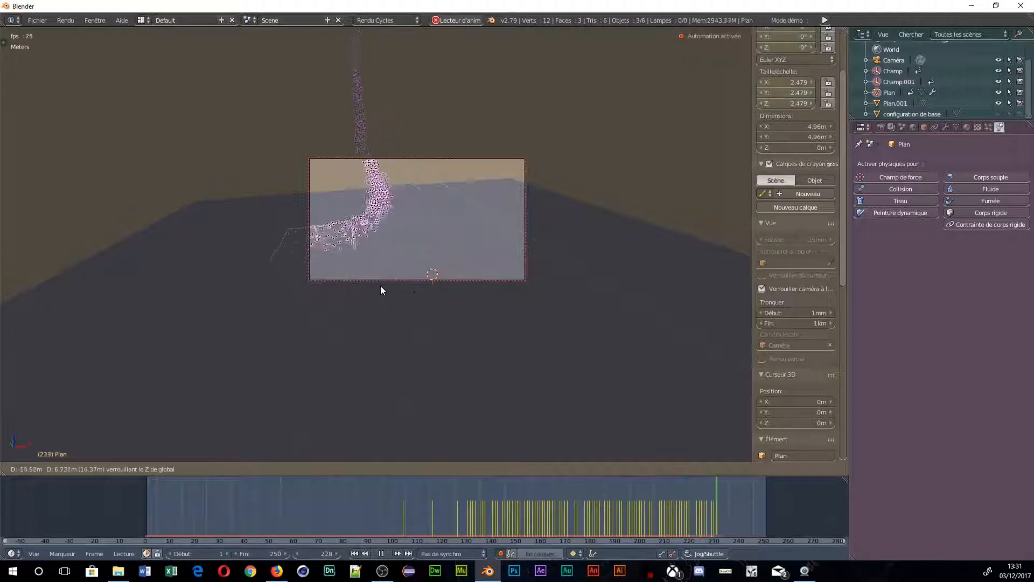
{"action": "left_click", "coordinate": [306, 288]}
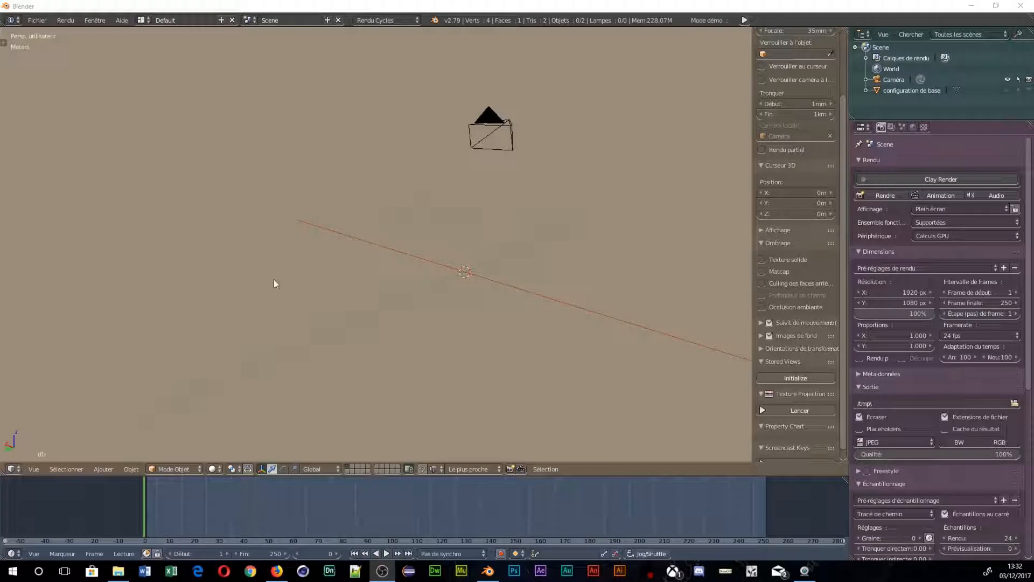
Add a cube at the scene centre and place a duplicate of it along the X axis
{"action": "key", "text": "shift+a"}
{"action": "mouse_move", "coordinate": [264, 273]}
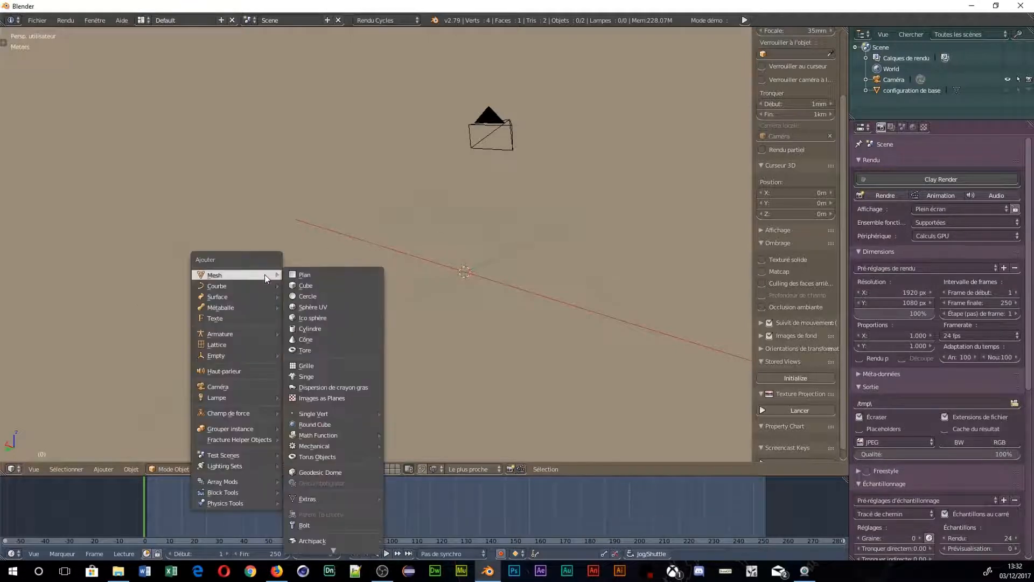
{"action": "left_click", "coordinate": [314, 286]}
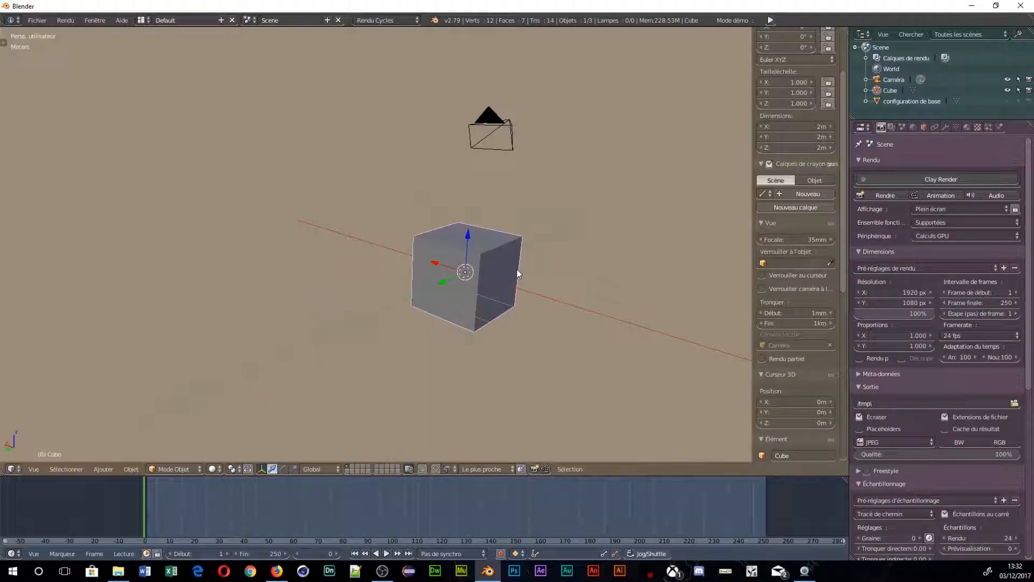
{"action": "key", "text": "shift+d"}
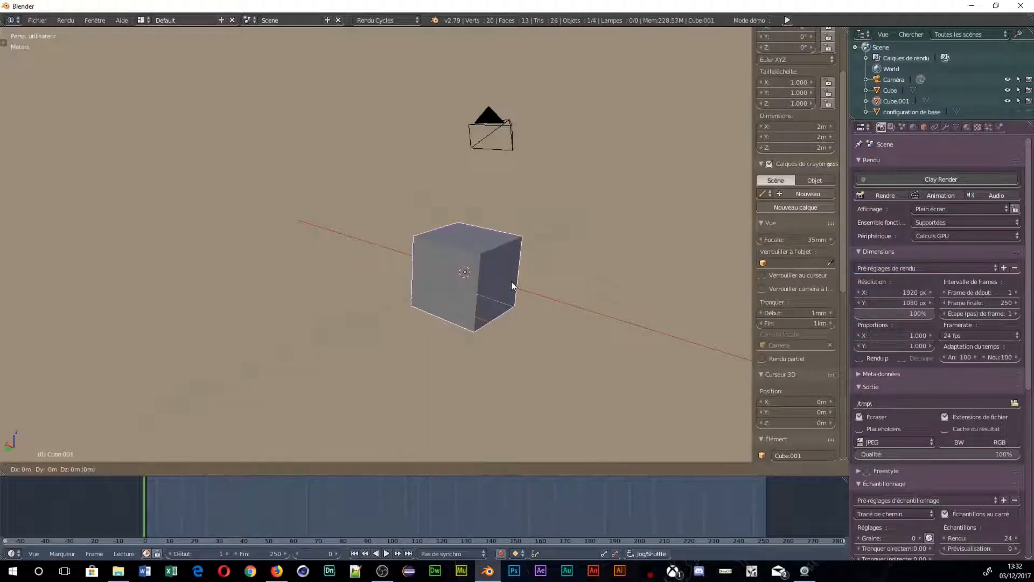
{"action": "key", "text": "x"}
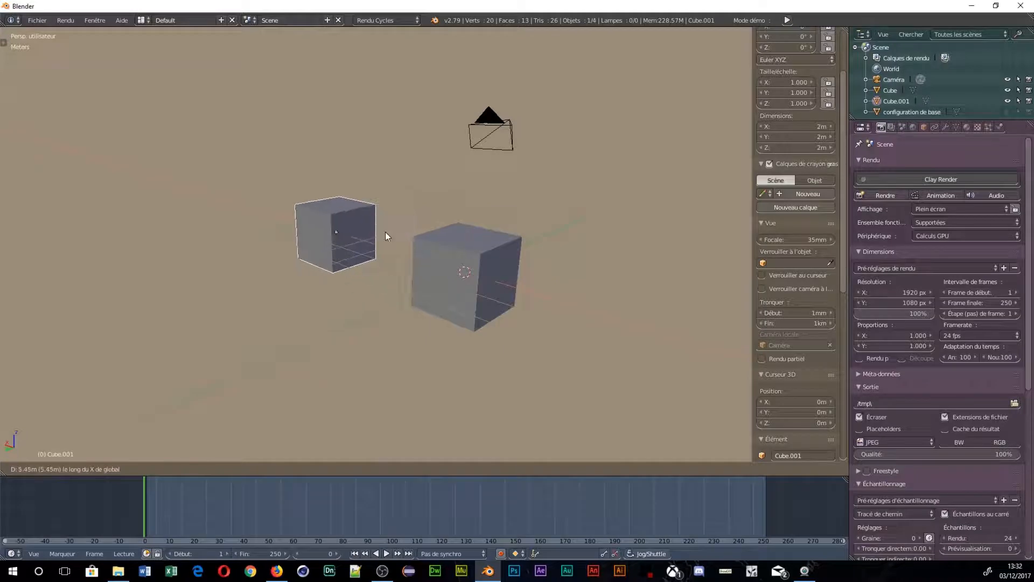
{"action": "left_click", "coordinate": [393, 238]}
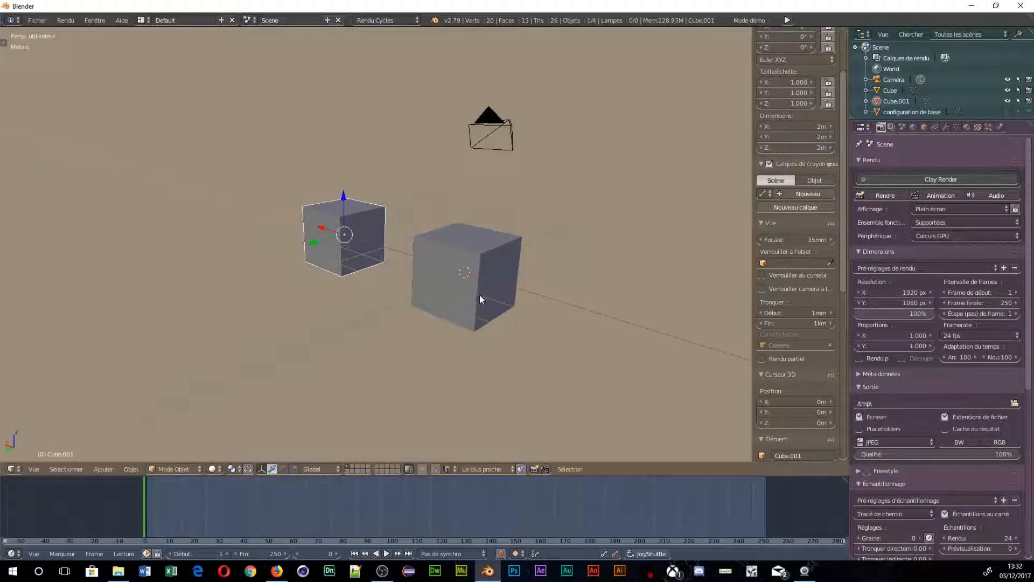
Repeat the last duplication until a row of eleven evenly spaced cubes runs along the X axis
{"action": "key", "text": "shift+r"}
{"action": "key", "text": "shift+r"}
{"action": "key", "text": "shift+r"}
{"action": "key", "text": "shift+r"}
{"action": "key", "text": "shift+r"}
{"action": "key", "text": "shift+r"}
{"action": "key", "text": "shift+r"}
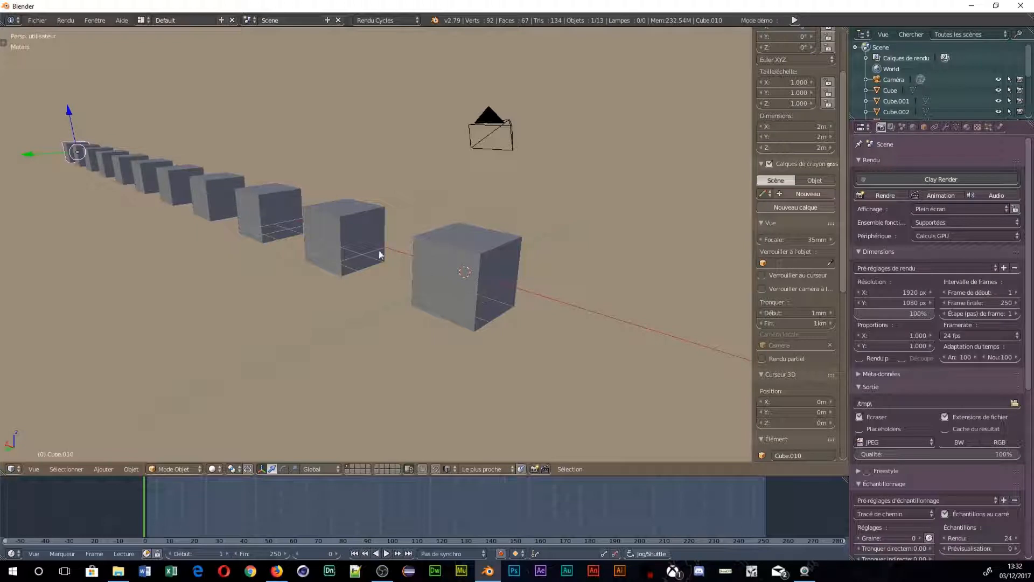
Select the first duplicated cube beside the original and enter Edit Mode (Mode Edit) on it
{"action": "right_click", "coordinate": [345, 228]}
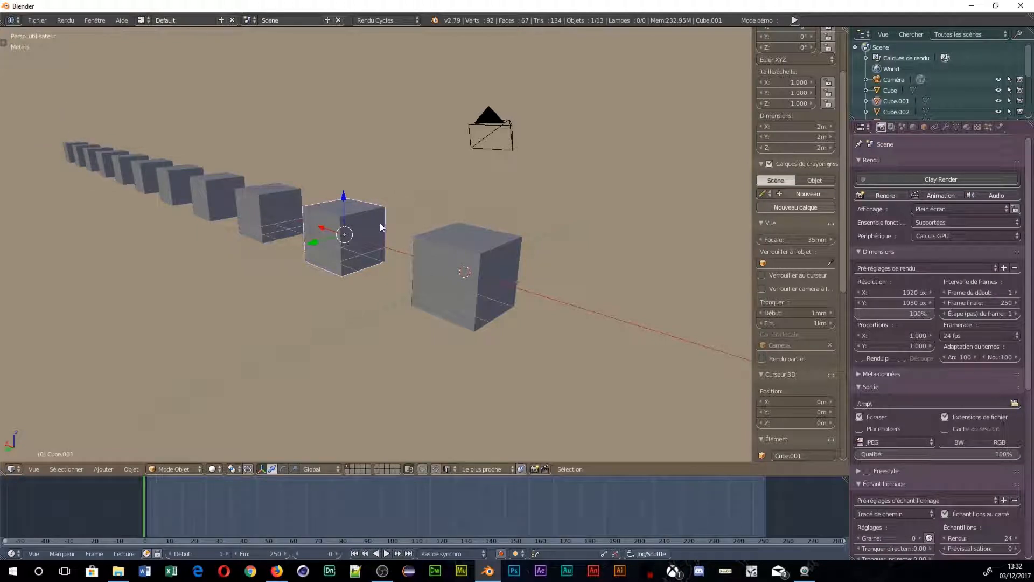
{"action": "key", "text": "Tab"}
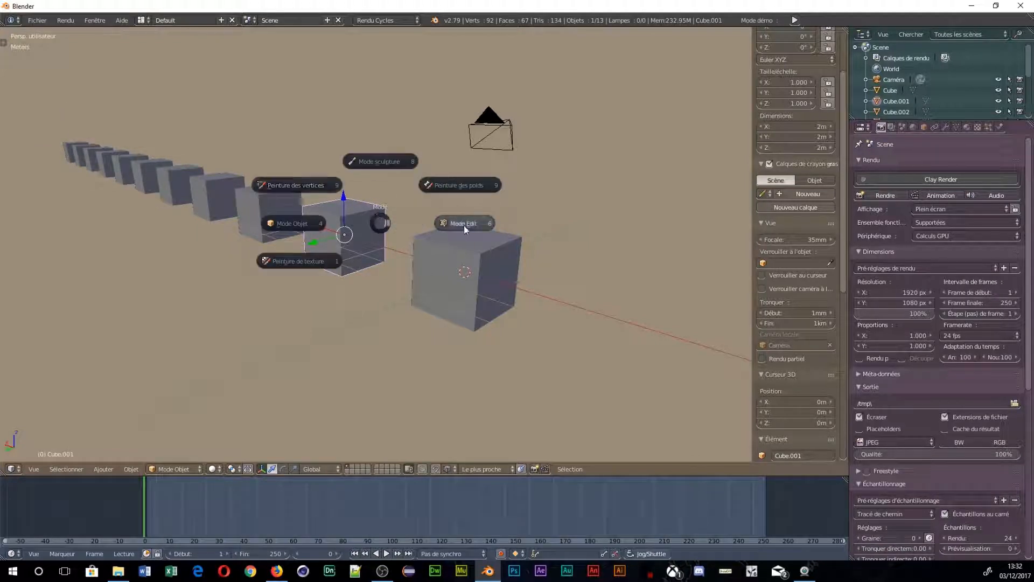
{"action": "left_click", "coordinate": [464, 225]}
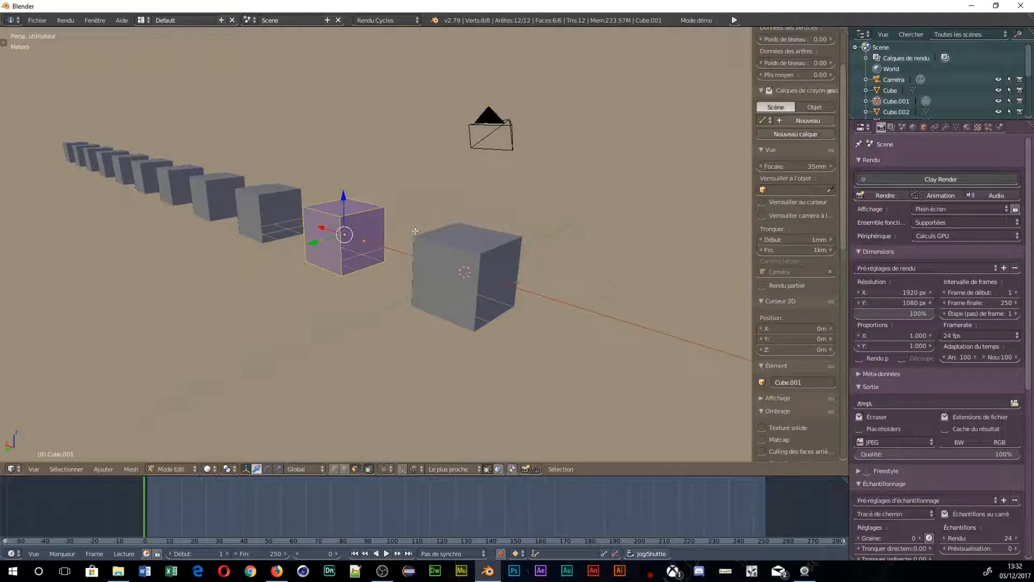
Extrude the top face of the cube in Edit Mode upward by about half the cube's height
{"action": "right_click", "coordinate": [343, 209]}
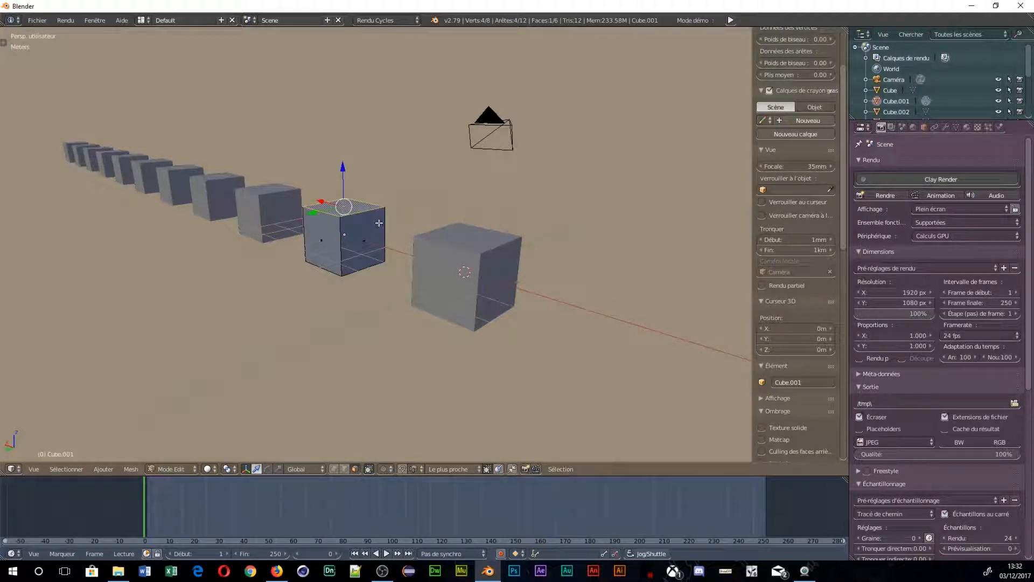
{"action": "key", "text": "e"}
{"action": "left_click", "coordinate": [378, 199]}
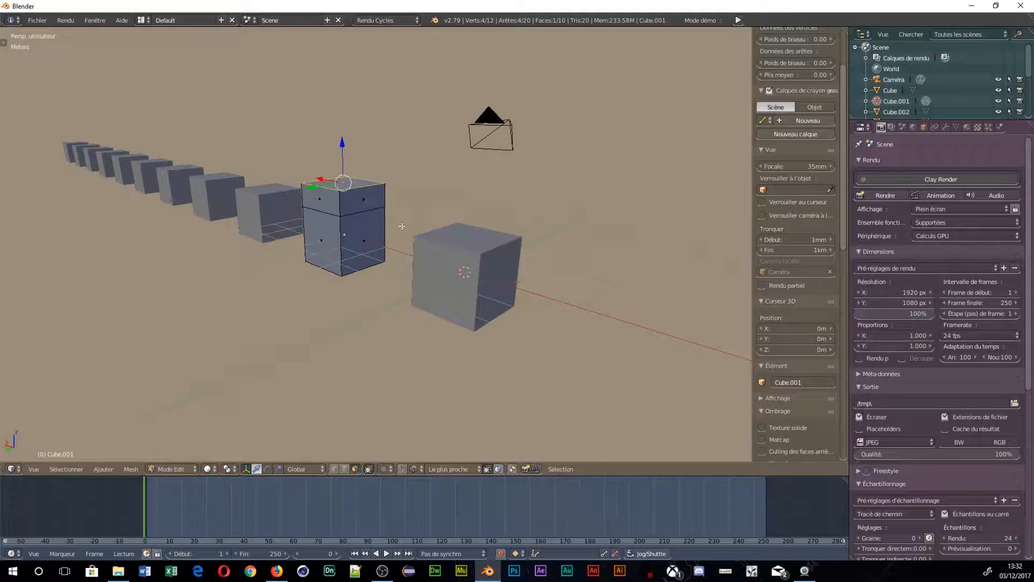
{"action": "key", "text": "ctrl+r"}
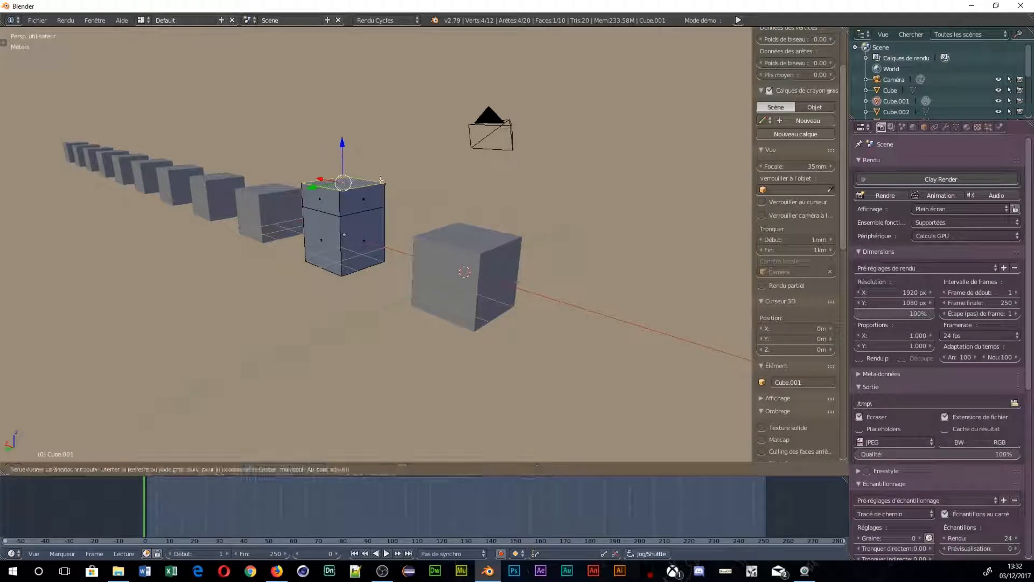
{"action": "key", "text": "Escape"}
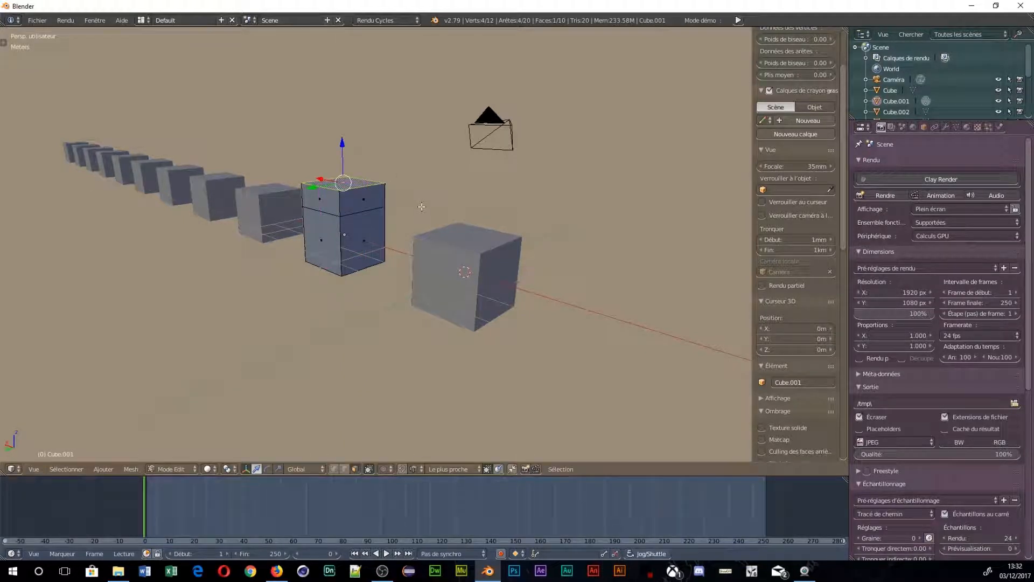
Repeat the last extrusion until seven equal segments are stacked above the cube
{"action": "key", "text": "shift+r"}
{"action": "key", "text": "shift+r"}
{"action": "key", "text": "shift+r"}
{"action": "key", "text": "shift+r"}
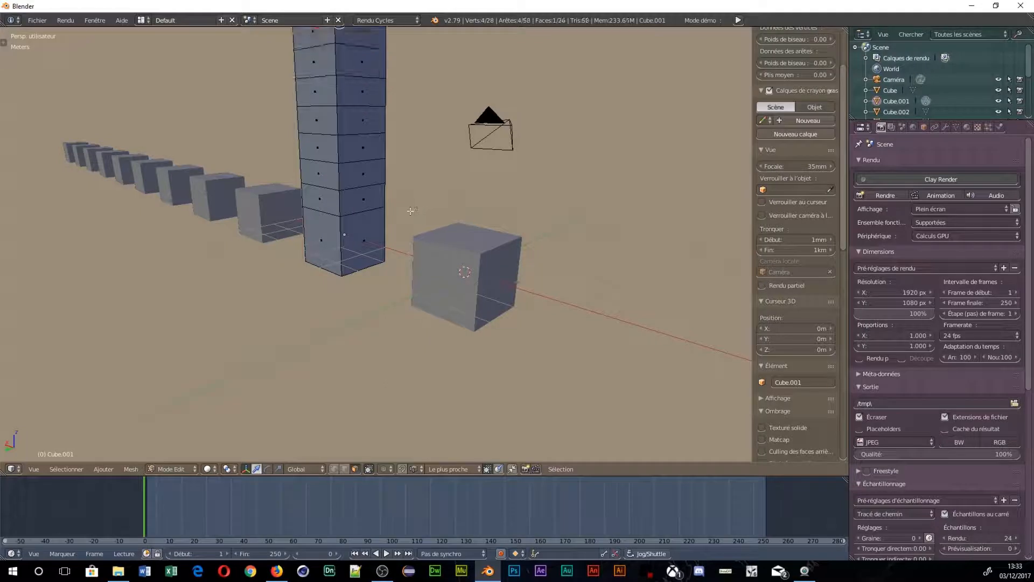
Extrude a side face of the column's top segment outward and repeat that extrusion to form a horizontal arm
{"action": "scroll", "coordinate": [388, 133], "scroll_direction": "down", "scroll_amount": 2}
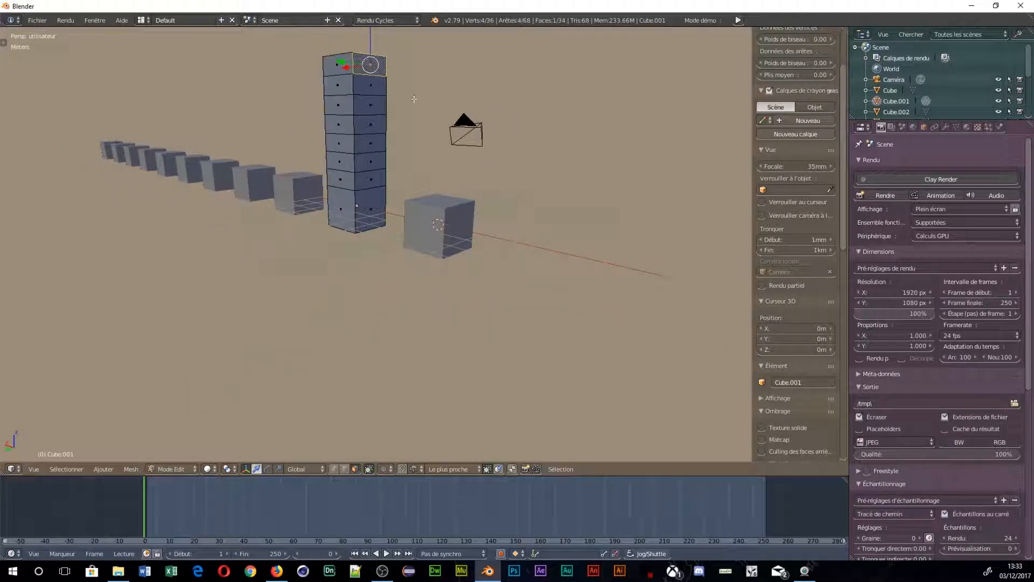
{"action": "key", "text": "e"}
{"action": "left_click", "coordinate": [438, 106]}
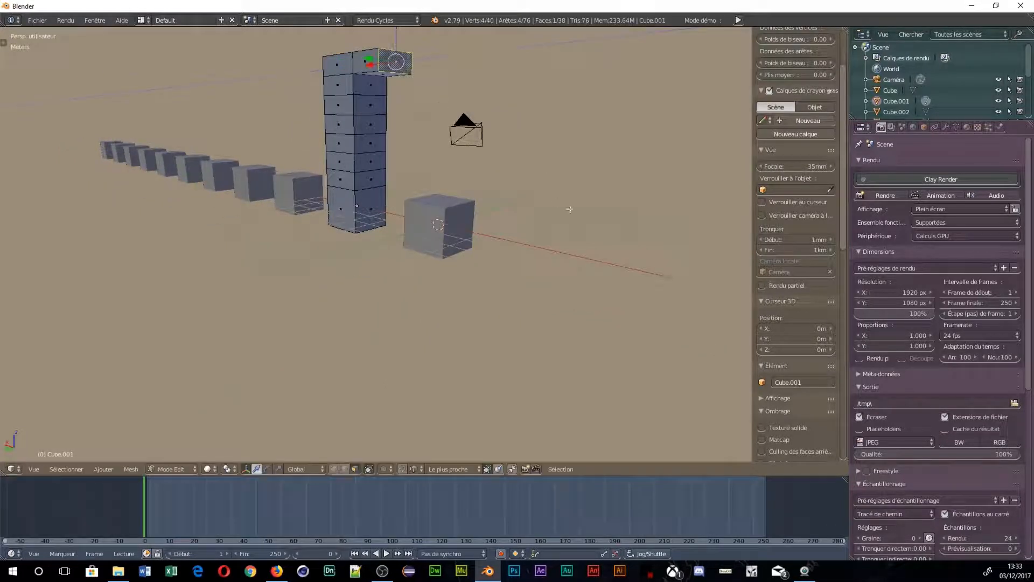
{"action": "key", "text": "shift+r"}
{"action": "key", "text": "shift+r"}
{"action": "key", "text": "shift+r"}
{"action": "key", "text": "shift+r"}
{"action": "key", "text": "shift+r"}
{"action": "middle_click_drag", "start_coordinate": [572, 207], "coordinate": [495, 179]}
{"action": "right_click", "coordinate": [587, 101]}
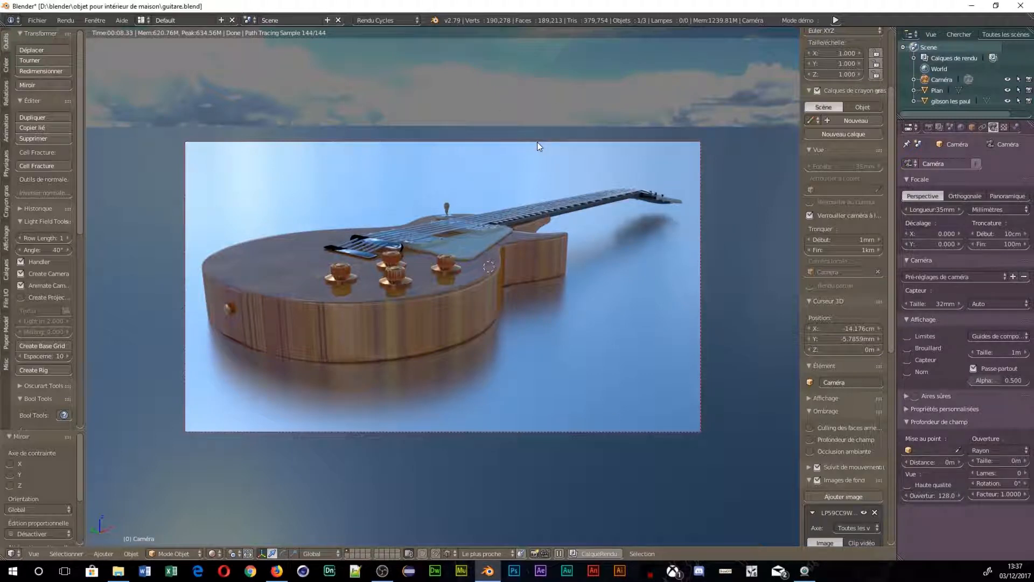
In the guitar scene, set the pivot point to Élément actif and mirror the camera along its local X axis
{"action": "left_click", "coordinate": [234, 554]}
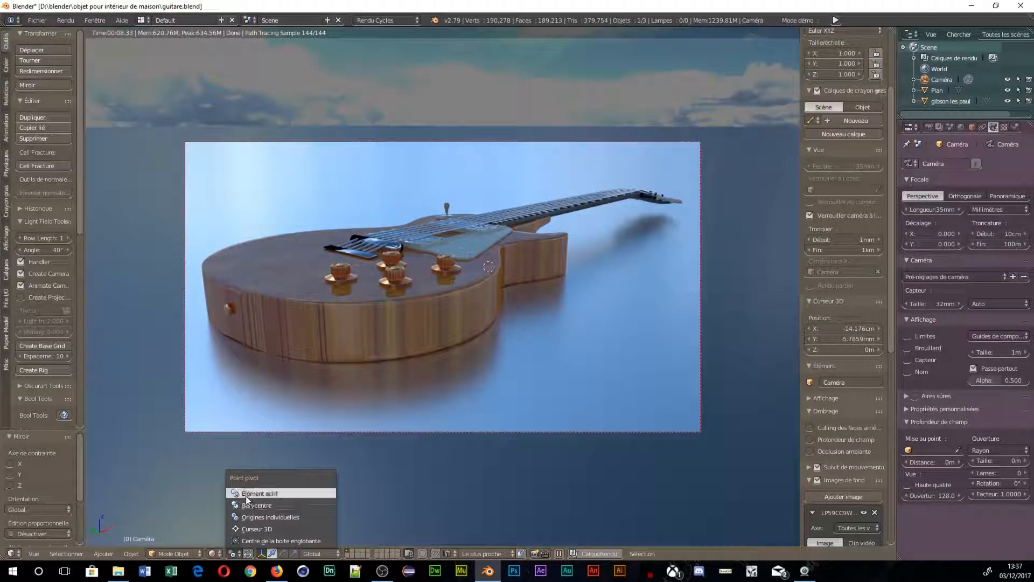
{"action": "left_click", "coordinate": [246, 494]}
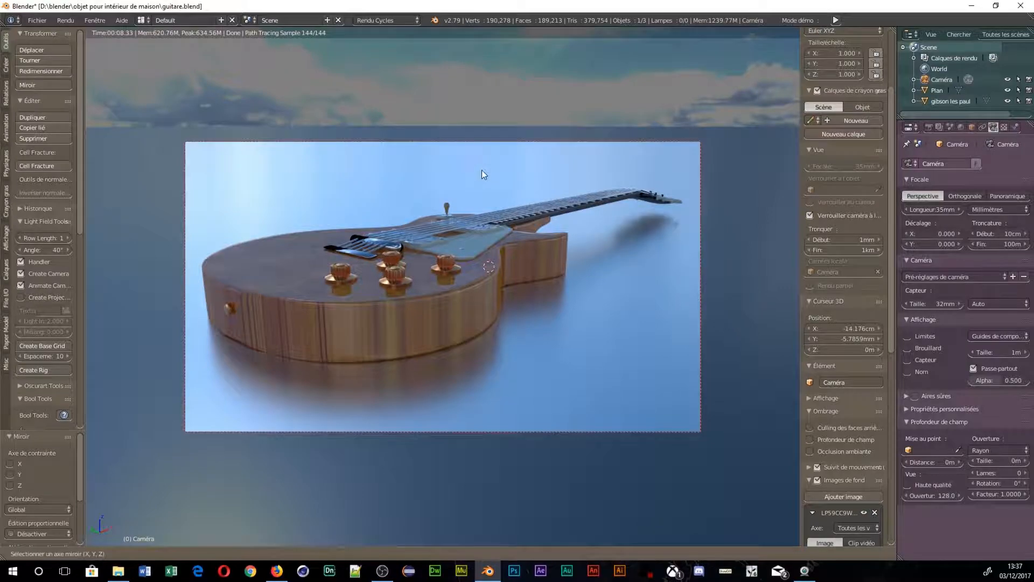
{"action": "key", "text": "ctrl+m"}
{"action": "key", "text": "x"}
{"action": "key", "text": "x"}
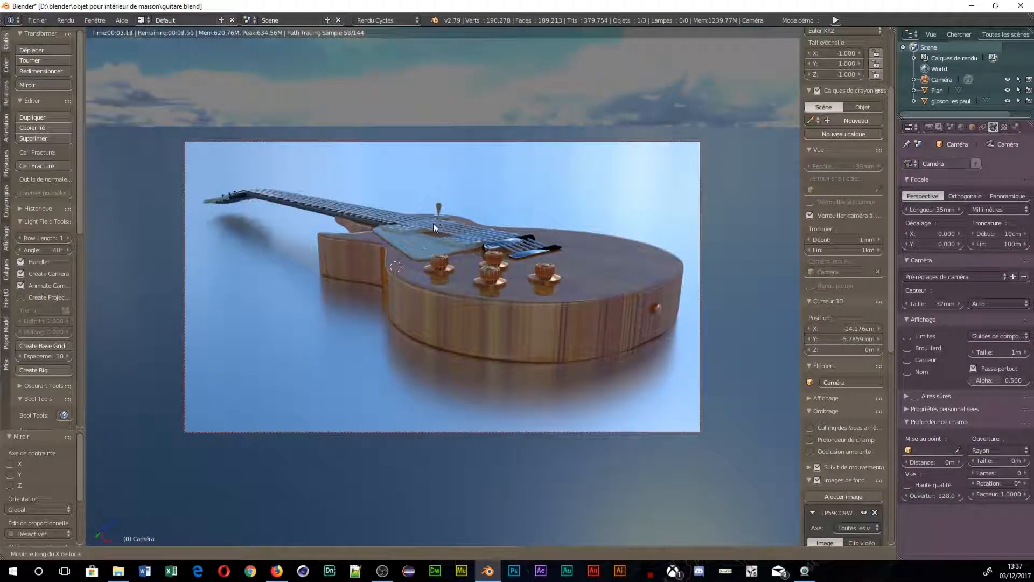
Mirror the camera along the X axis again to flip the guitar view back, with the pivot point on Élément actif
{"action": "key", "text": "ctrl+m"}
{"action": "key", "text": "x"}
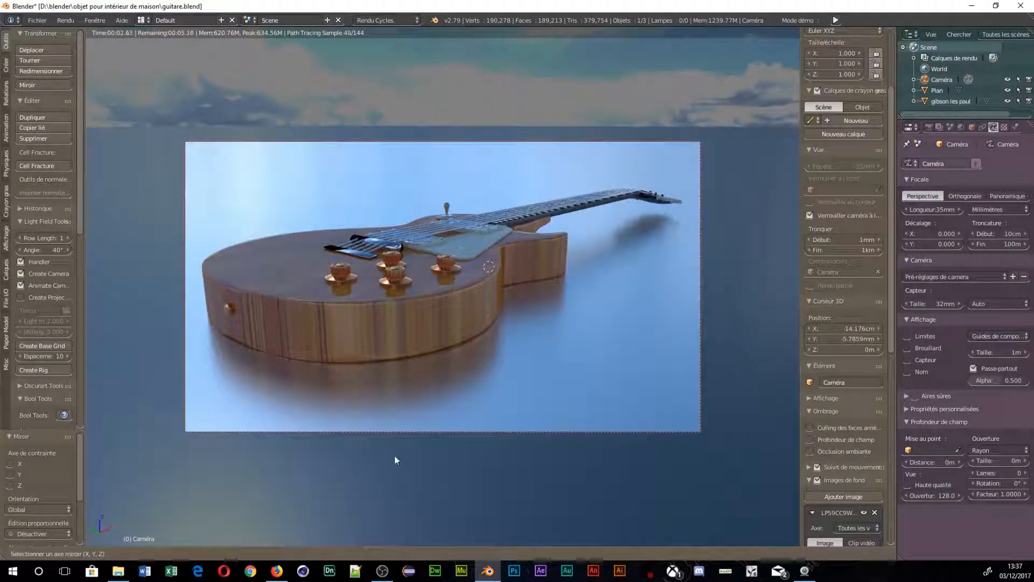
{"action": "left_click", "coordinate": [237, 491]}
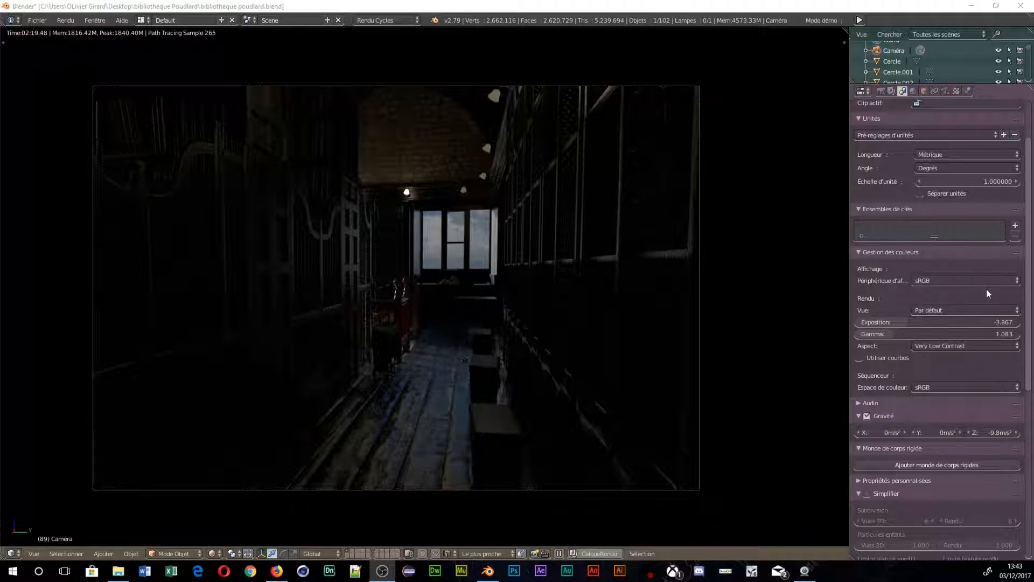
In the library scene, set the colour management view to False Color and adjust the exposure to 2.867 and the gamma
{"action": "left_click", "coordinate": [942, 310]}
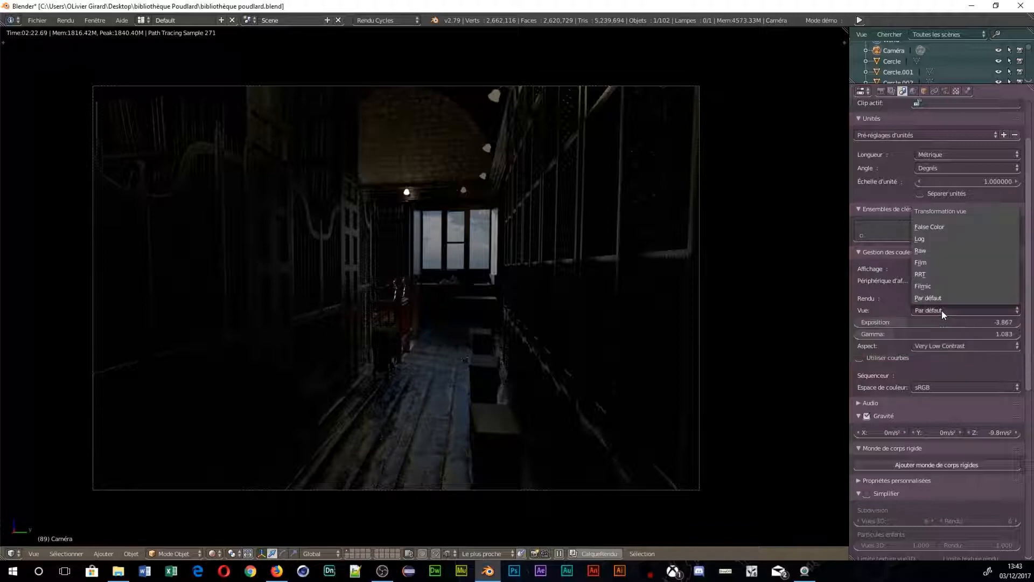
{"action": "left_click", "coordinate": [936, 224]}
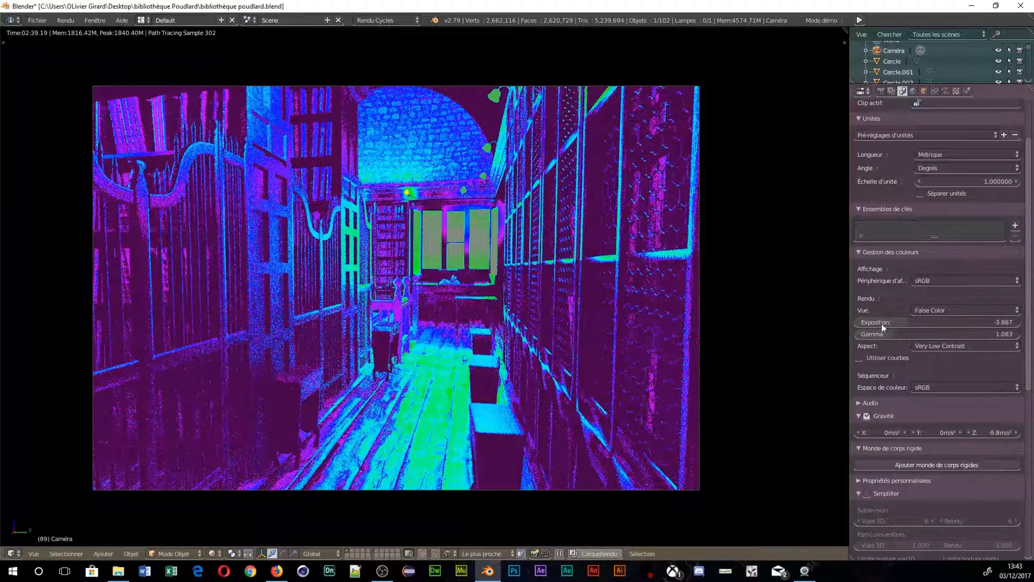
{"action": "scroll", "coordinate": [883, 324], "scroll_direction": "down", "scroll_amount": 1}
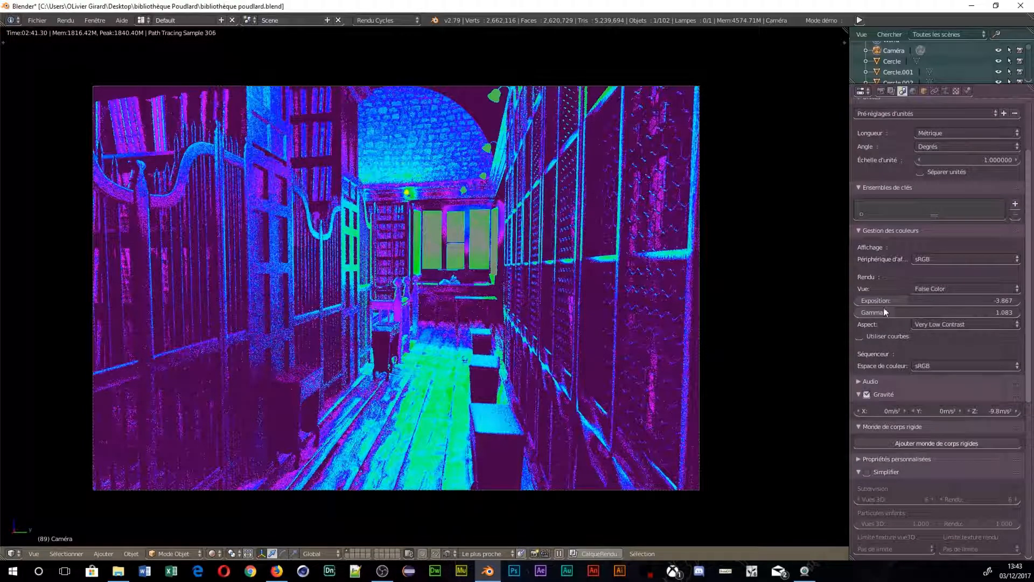
{"action": "left_click_drag", "start_coordinate": [903, 300], "coordinate": [962, 299]}
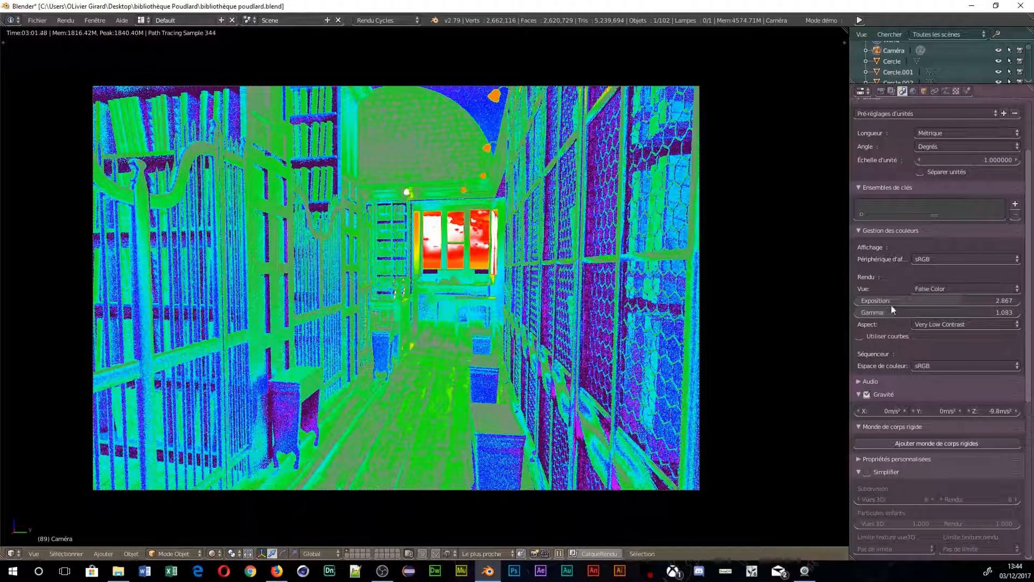
{"action": "mouse_move", "coordinate": [884, 312]}
{"action": "left_mouse_down"}
{"action": "mouse_move", "coordinate": [905, 312]}
{"action": "mouse_move", "coordinate": [879, 312]}
{"action": "left_mouse_up"}
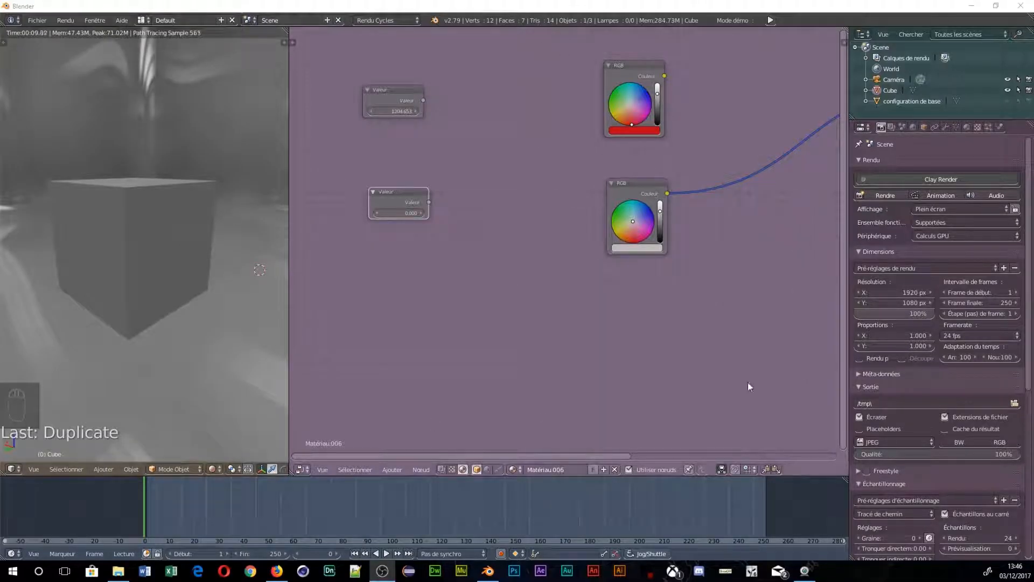
Tint the lower RGB node green, and replace its colour with the red sampled from the upper RGB node
{"action": "scroll", "coordinate": [484, 218], "scroll_direction": "down", "scroll_amount": 2}
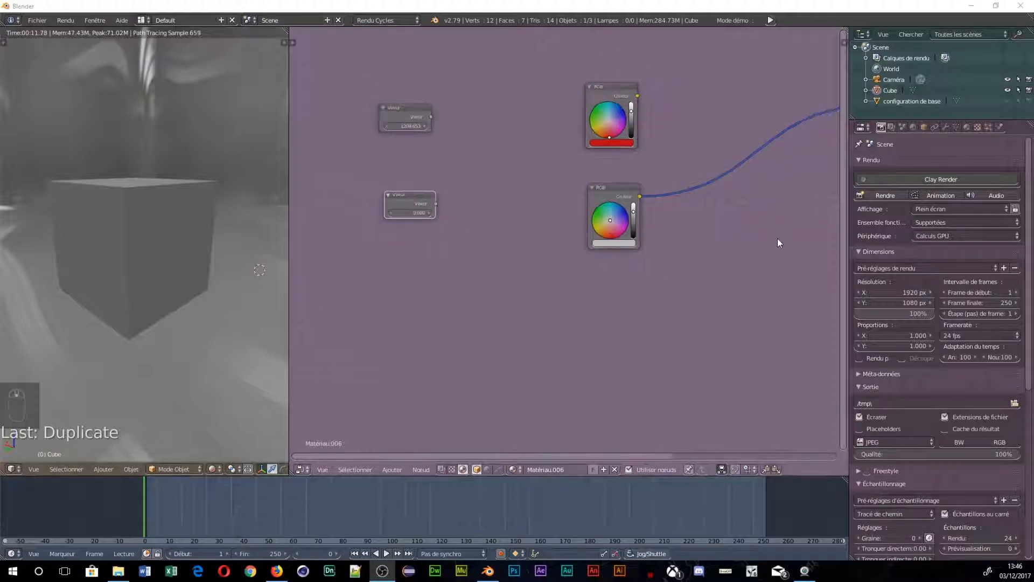
{"action": "middle_click_drag", "start_coordinate": [778, 241], "coordinate": [712, 190]}
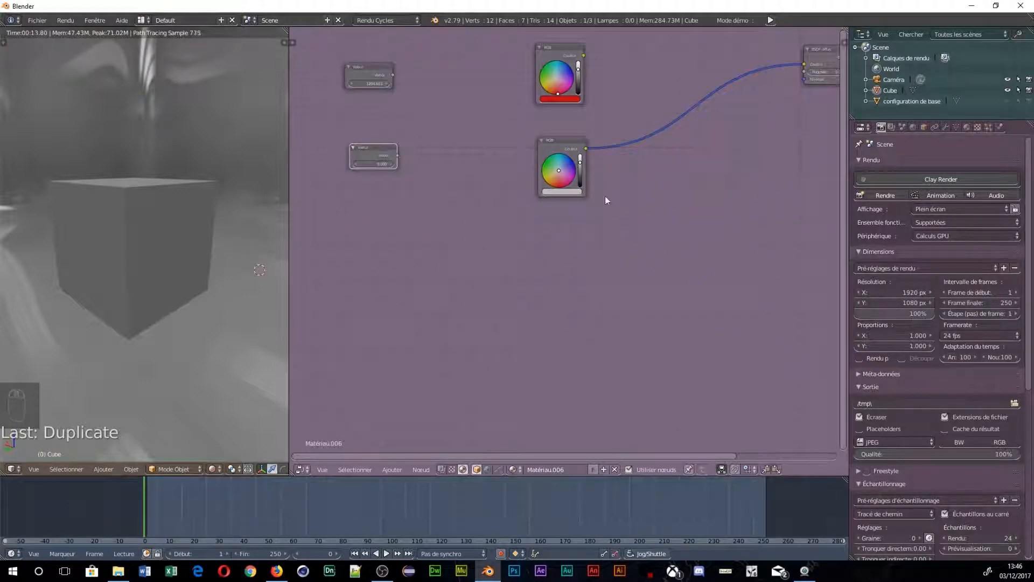
{"action": "left_click_drag", "start_coordinate": [568, 174], "coordinate": [557, 166]}
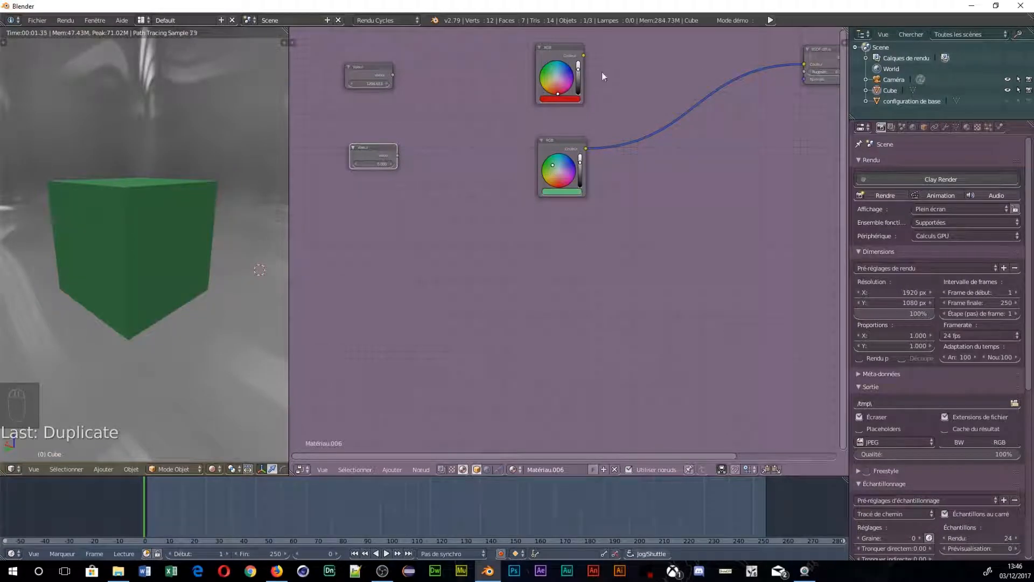
{"action": "left_click", "coordinate": [563, 192]}
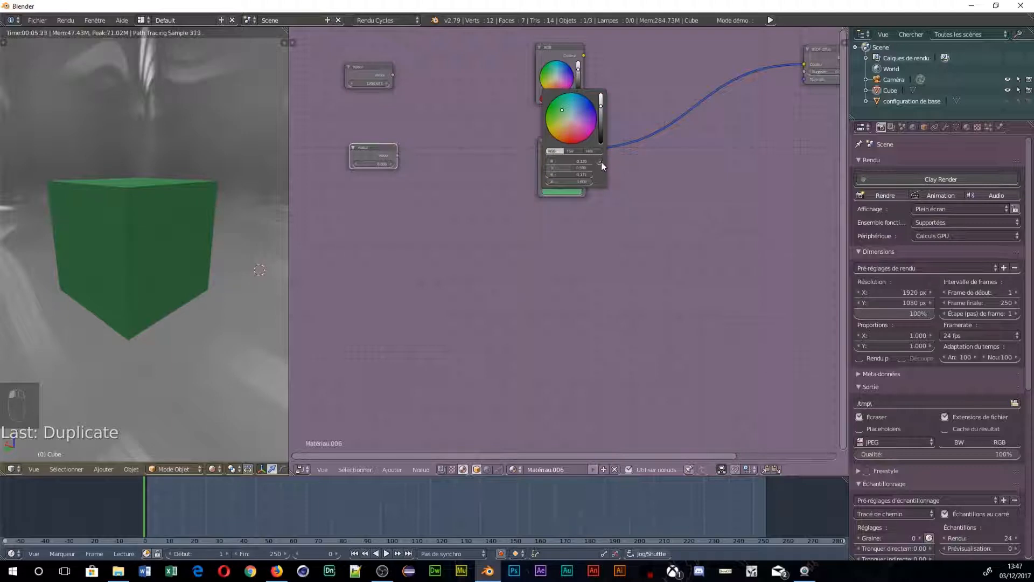
{"action": "left_click", "coordinate": [563, 96]}
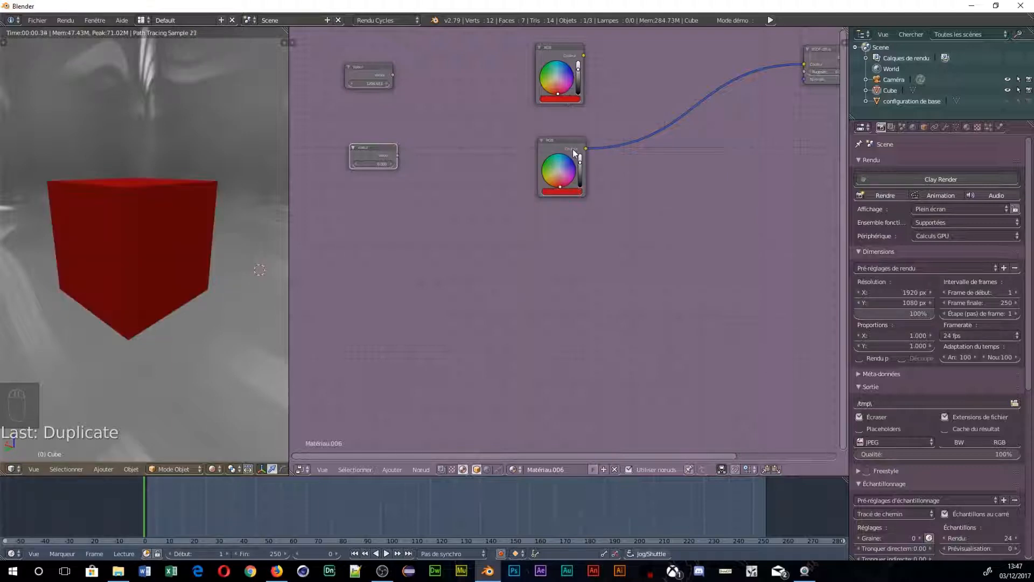
Change the lower RGB node to blue, and copy the upper RGB node's red colour onto it
{"action": "left_click", "coordinate": [563, 168]}
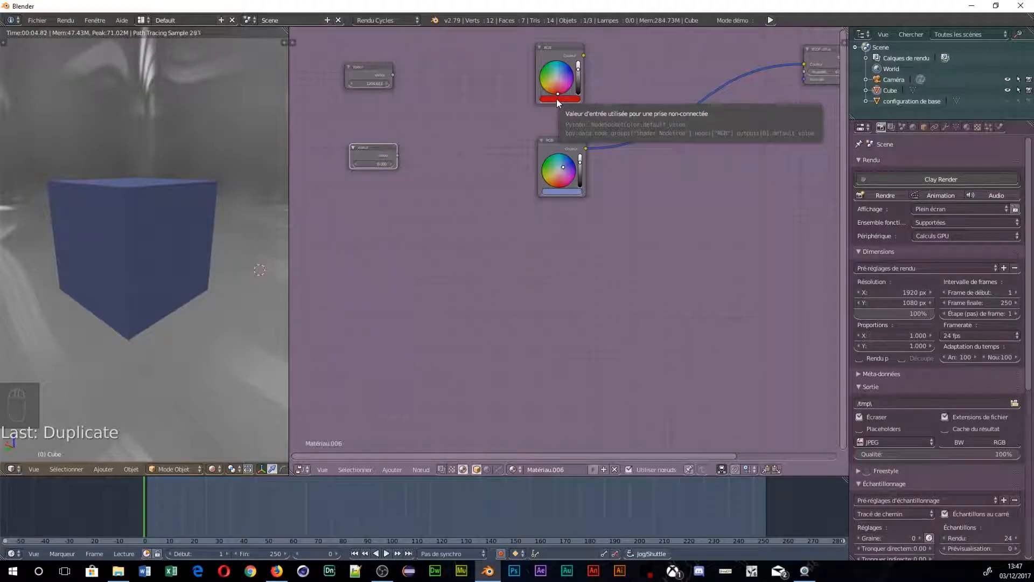
{"action": "key", "text": "ctrl+c"}
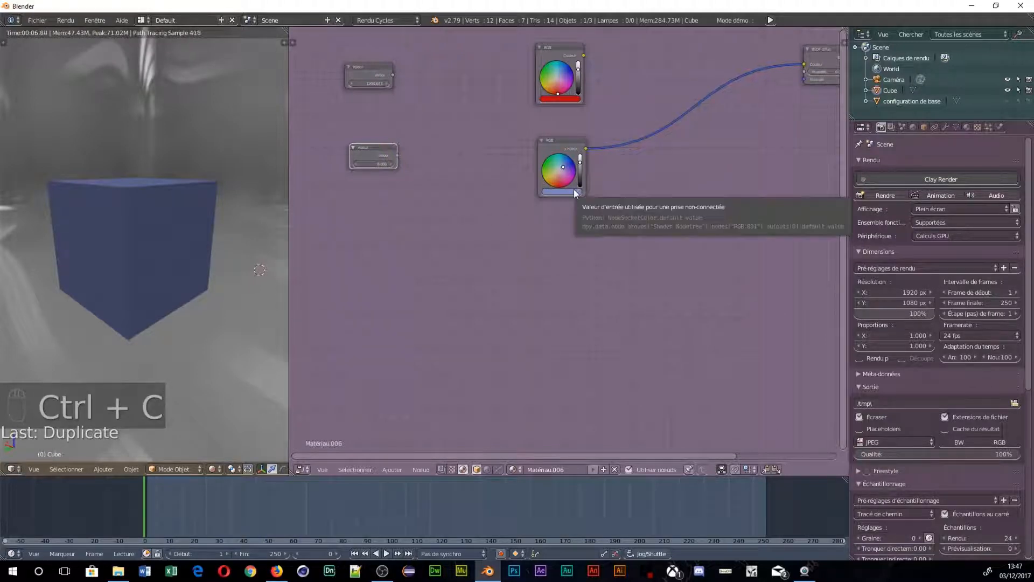
{"action": "key", "text": "ctrl+v"}
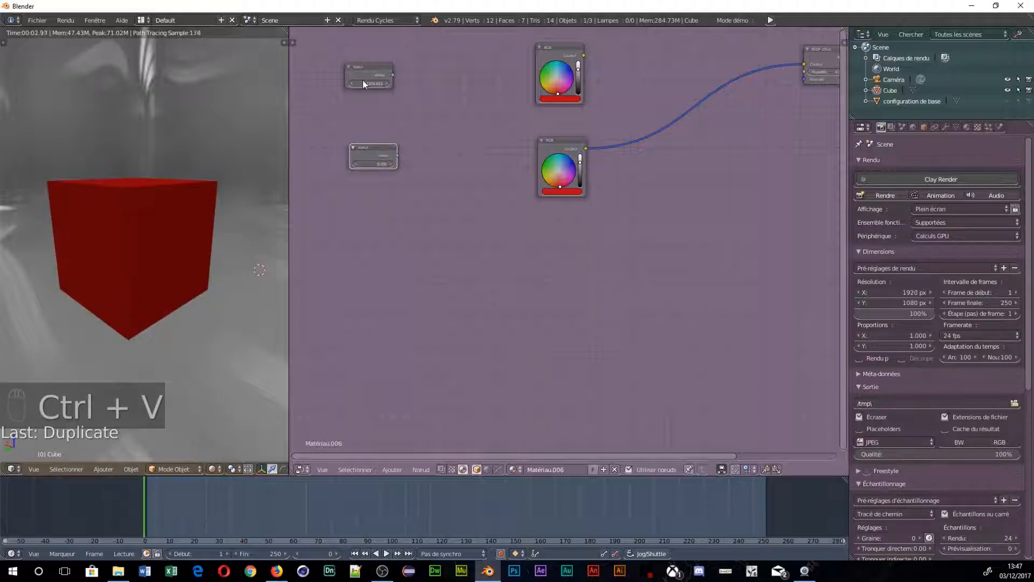
Copy the value 1204.653 from the upper Valeur node and paste it into the lower Valeur node
{"action": "scroll", "coordinate": [363, 81], "scroll_direction": "up", "scroll_amount": 5}
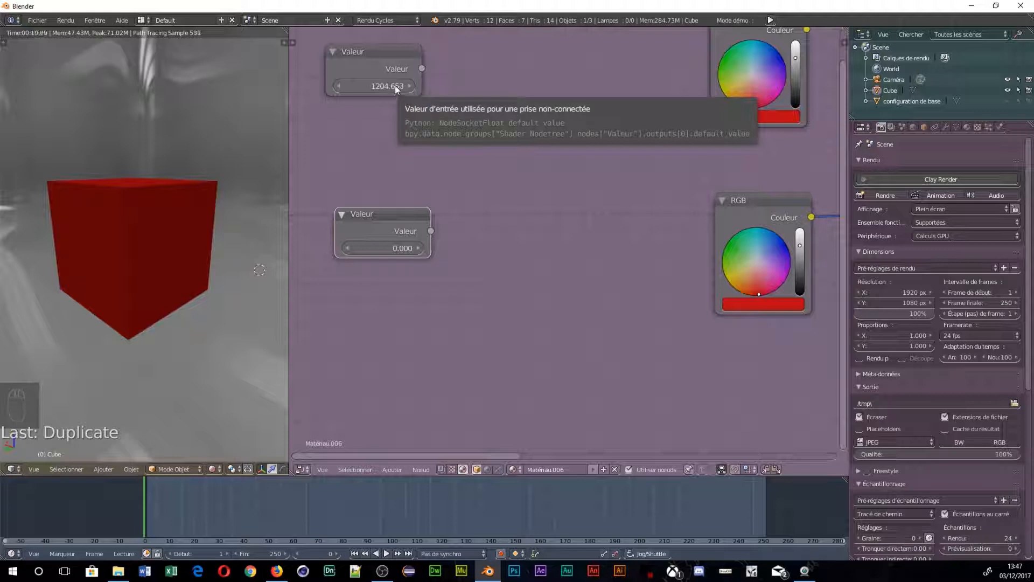
{"action": "key", "text": "ctrl+c"}
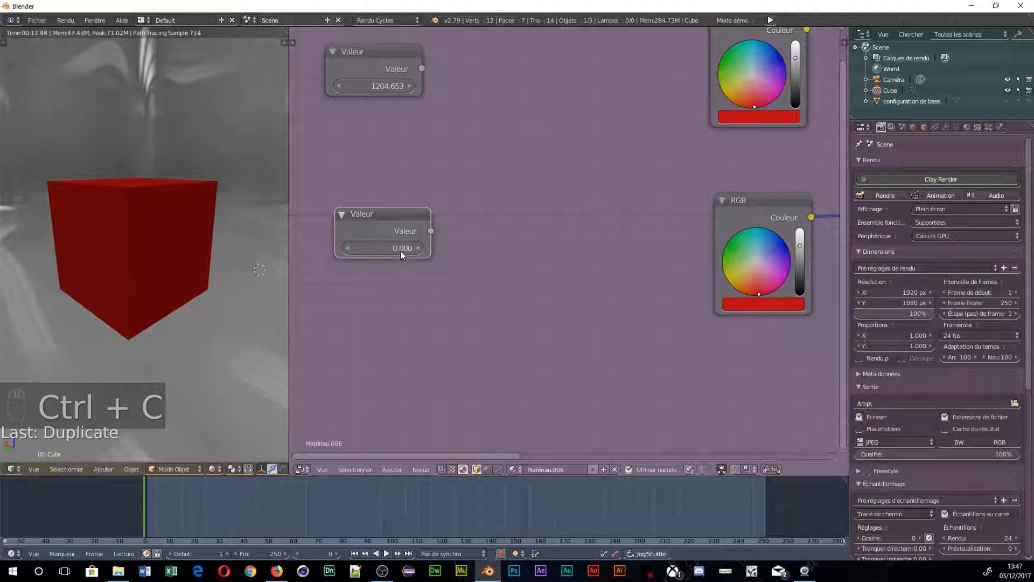
{"action": "key", "text": "ctrl+v"}
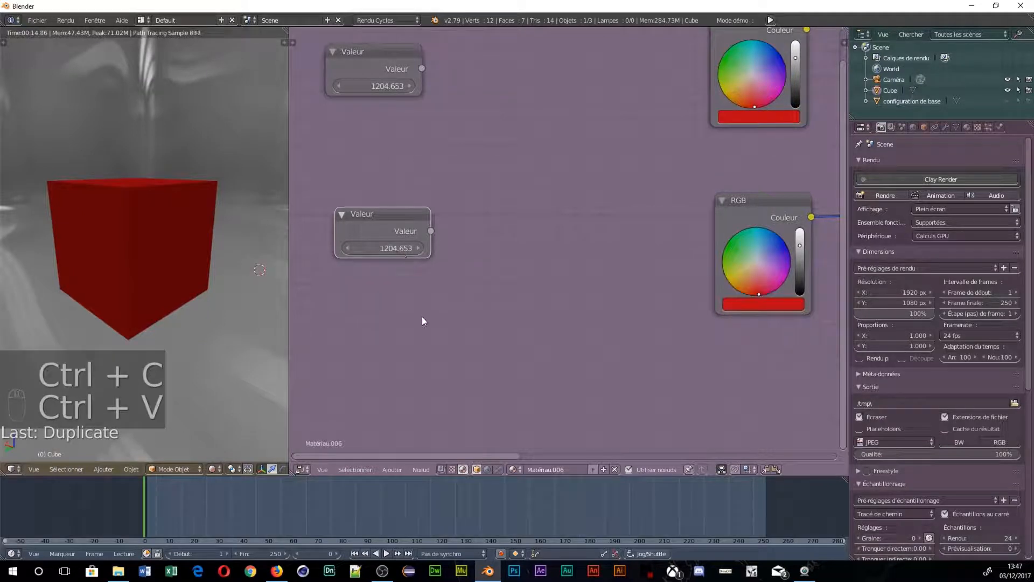
Set the upper RGB node's colour to blue and copy that colour onto the lower RGB node
{"action": "left_click", "coordinate": [768, 59]}
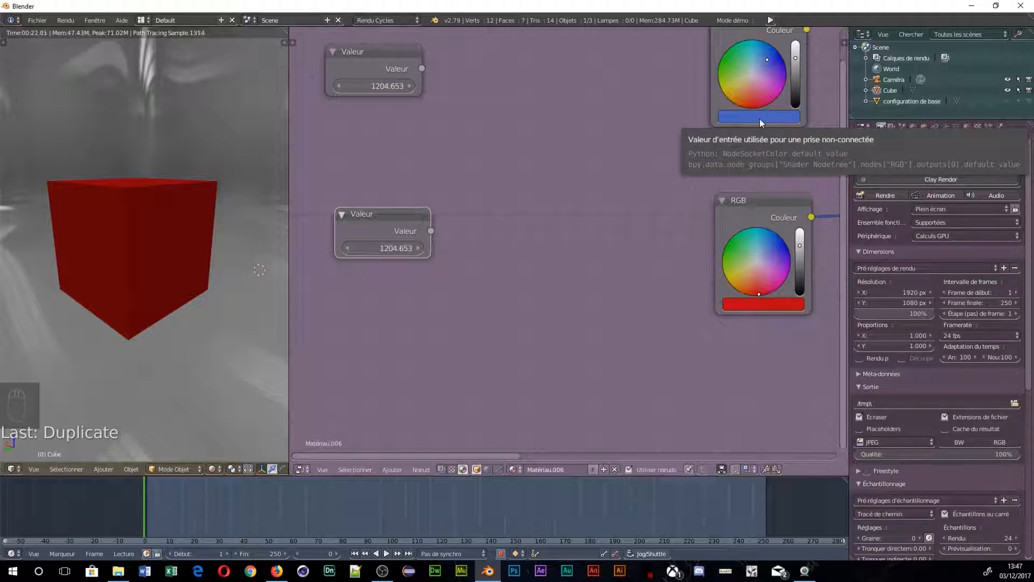
{"action": "key", "text": "ctrl+c"}
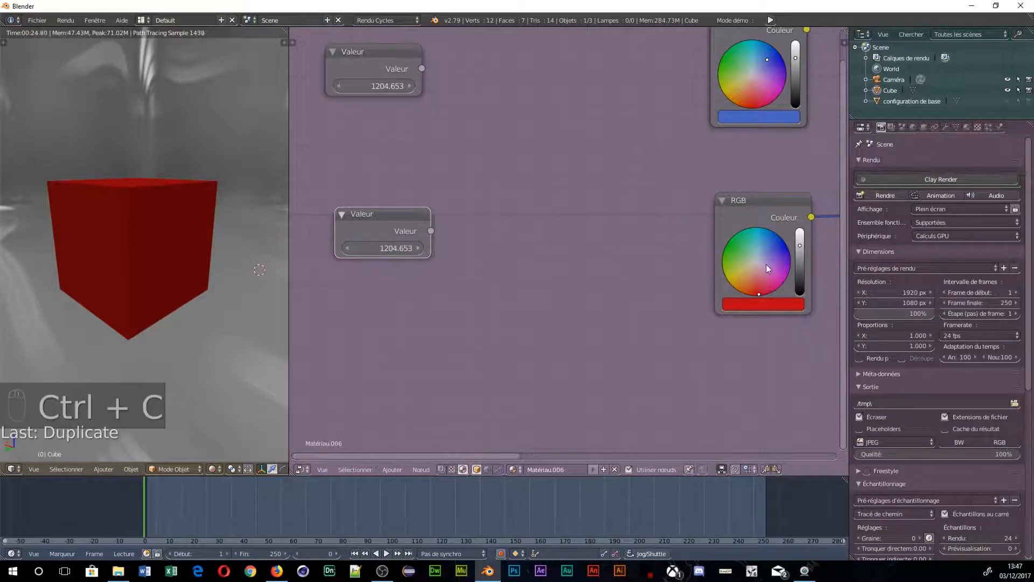
{"action": "key", "text": "ctrl+v"}
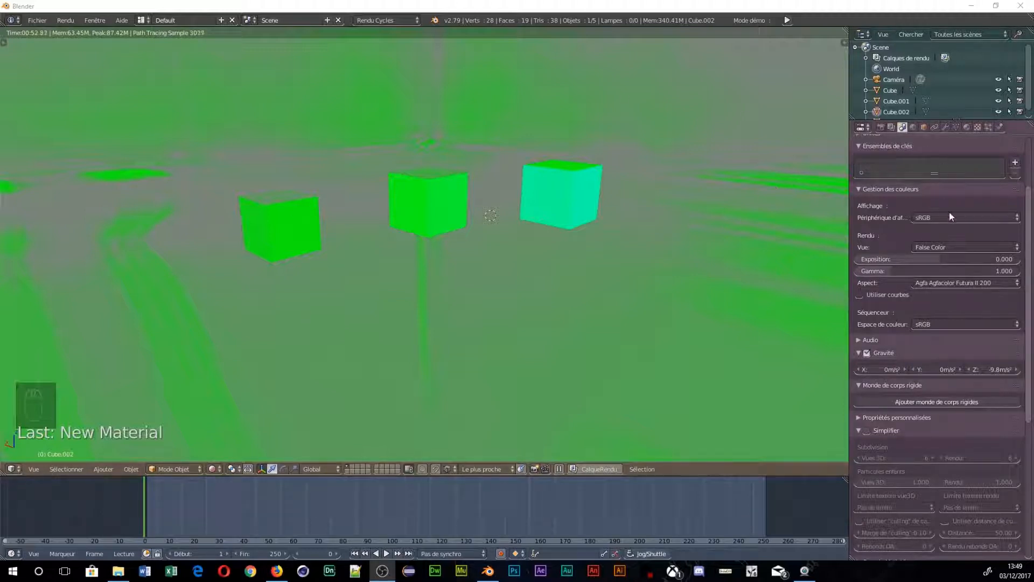
In the three-cube scene, switch the colour management view to Par défaut and back to False Color
{"action": "left_click", "coordinate": [967, 245]}
{"action": "left_click", "coordinate": [916, 236]}
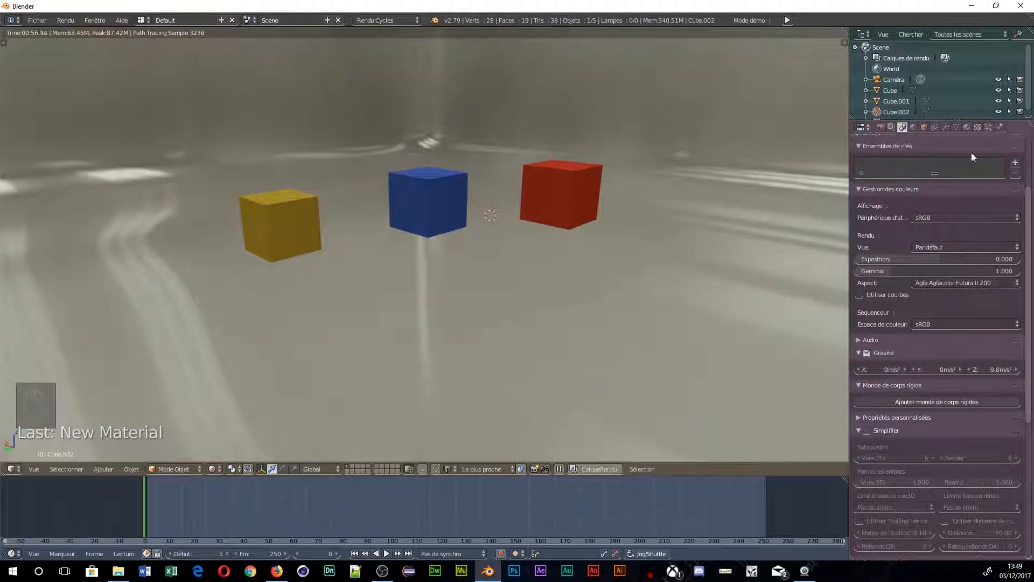
{"action": "left_click", "coordinate": [956, 247]}
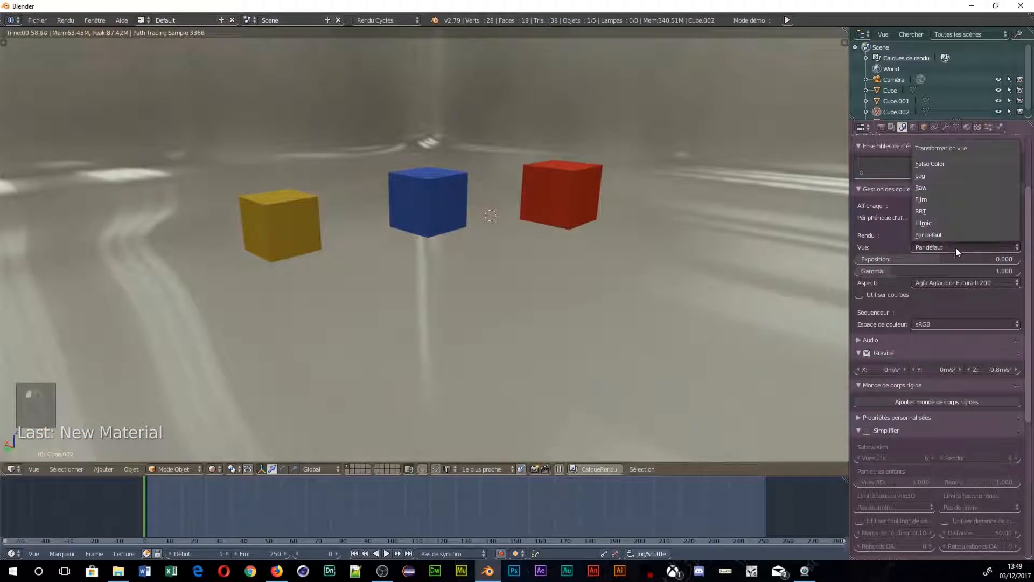
{"action": "left_click", "coordinate": [940, 163]}
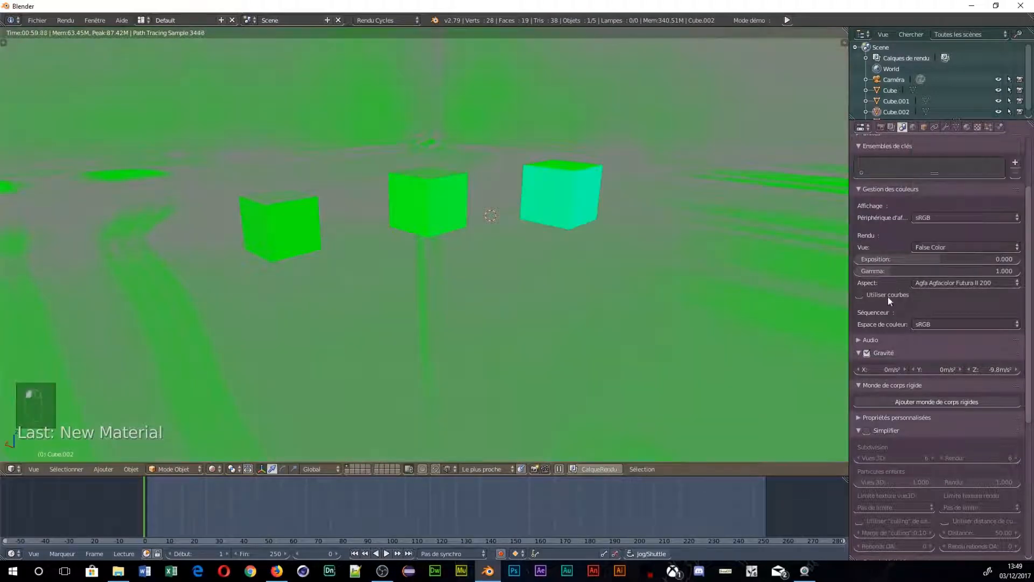
{"action": "left_click", "coordinate": [967, 283]}
{"action": "left_click", "coordinate": [938, 282]}
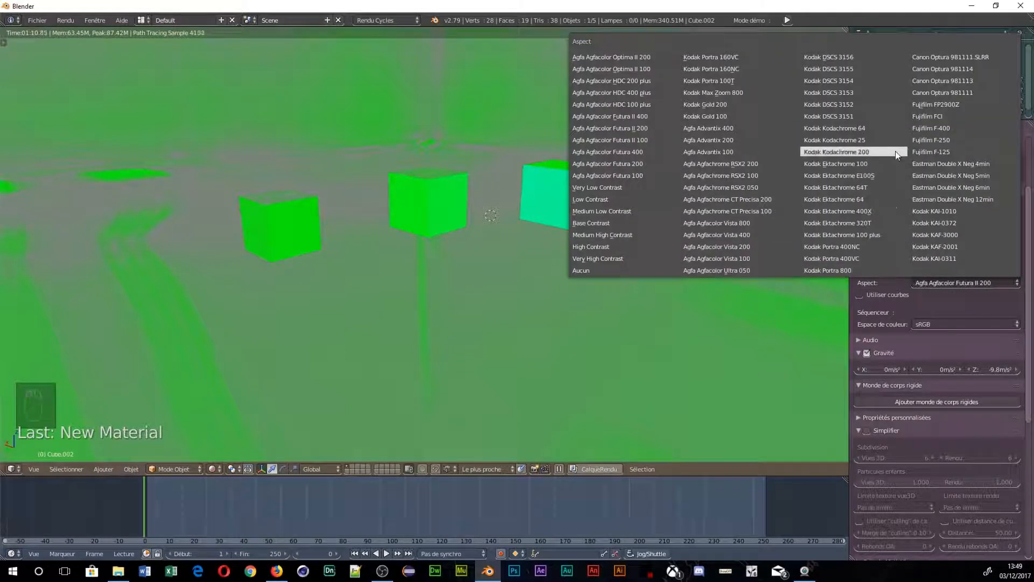
{"action": "left_click", "coordinate": [933, 299]}
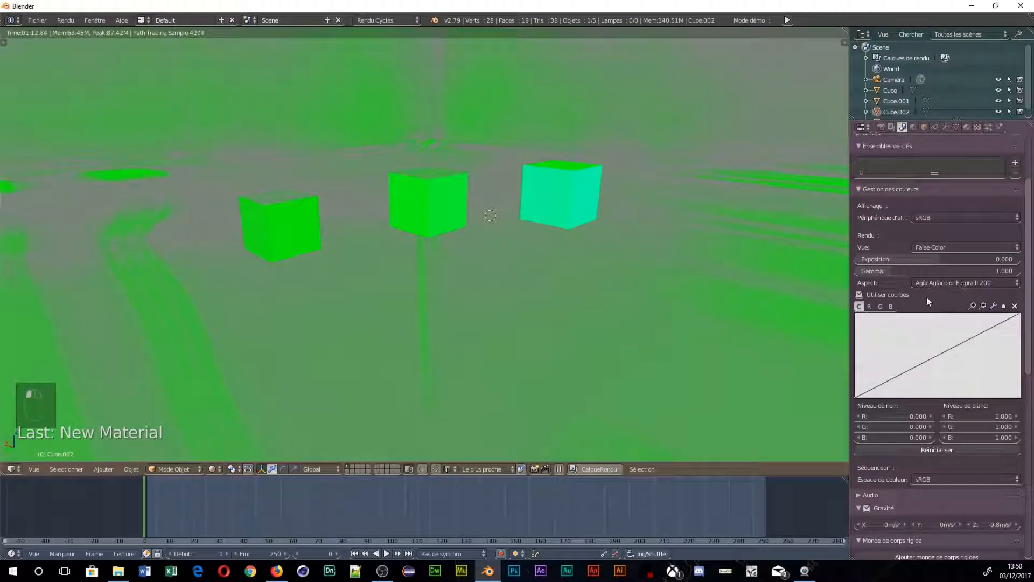
{"action": "left_click", "coordinate": [922, 299]}
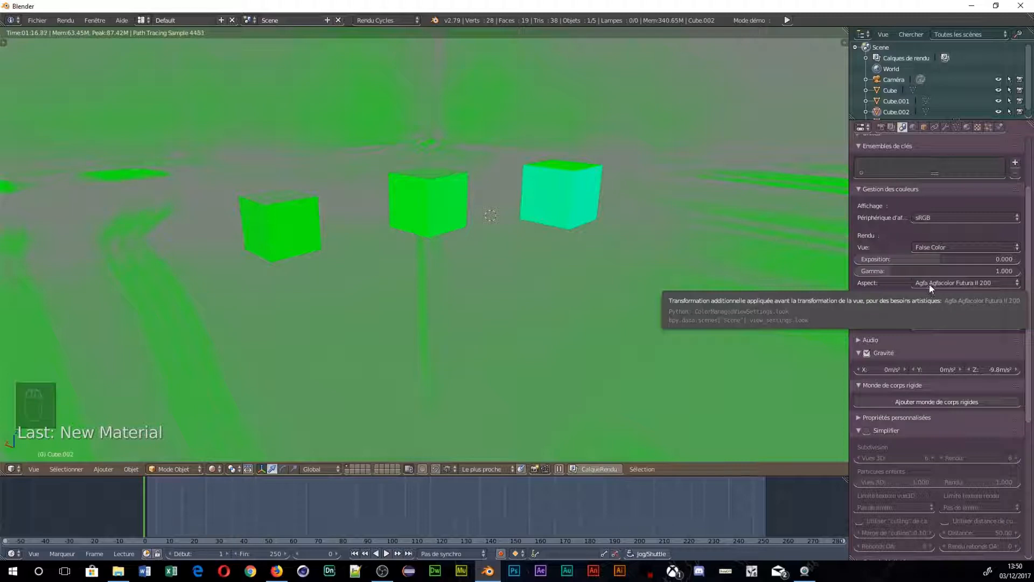
Cycle the colour management Aspect through its looks, passing High Contrast, Fujifilm F-250 and Kodak DSCS 3155
{"action": "scroll", "coordinate": [930, 285], "scroll_direction": "up", "scroll_amount": 2, "text": "ctrl"}
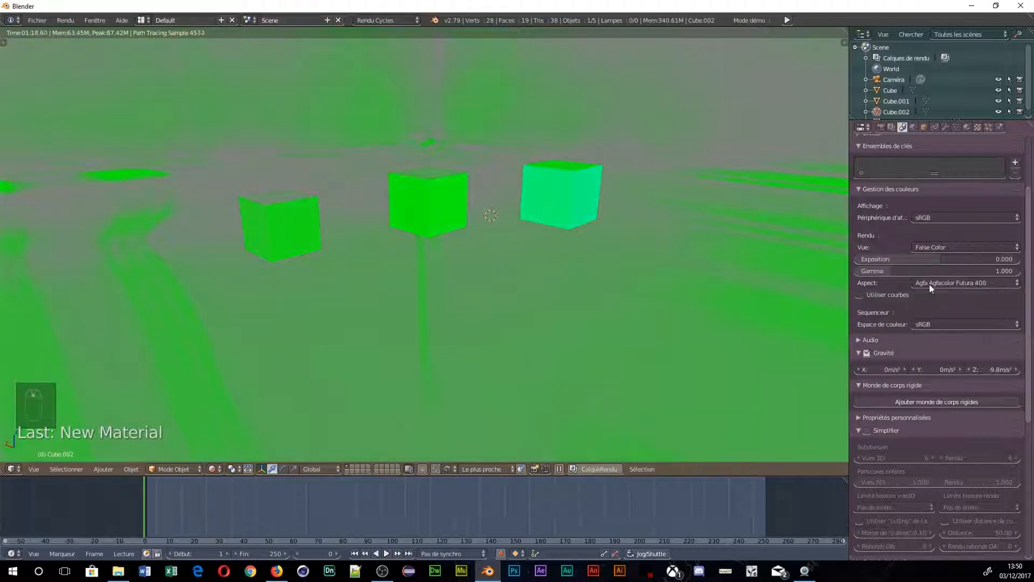
{"action": "scroll", "coordinate": [930, 283], "scroll_direction": "up", "scroll_amount": 1, "text": "ctrl"}
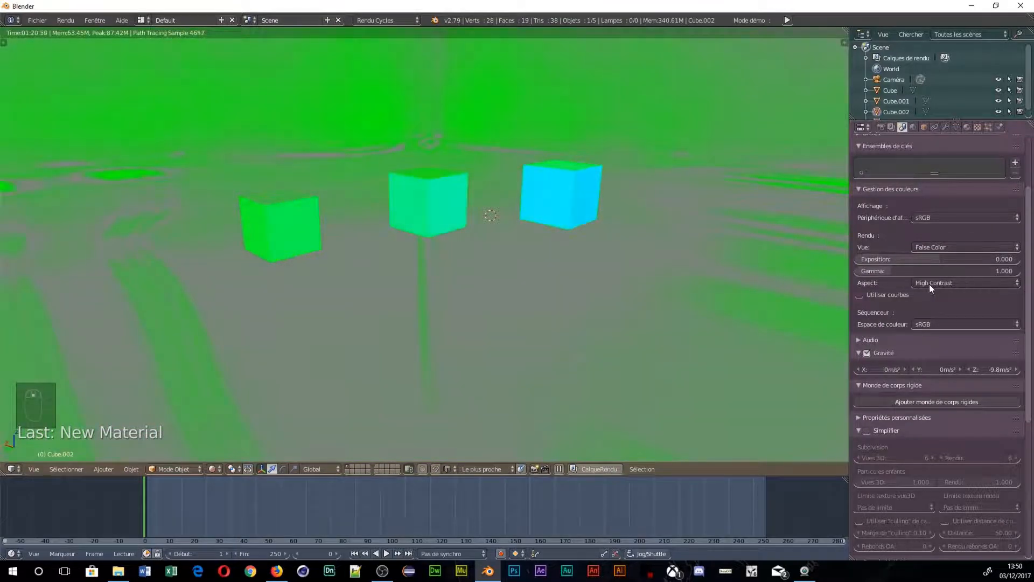
{"action": "scroll", "coordinate": [930, 283], "scroll_direction": "up", "scroll_amount": 4, "text": "ctrl"}
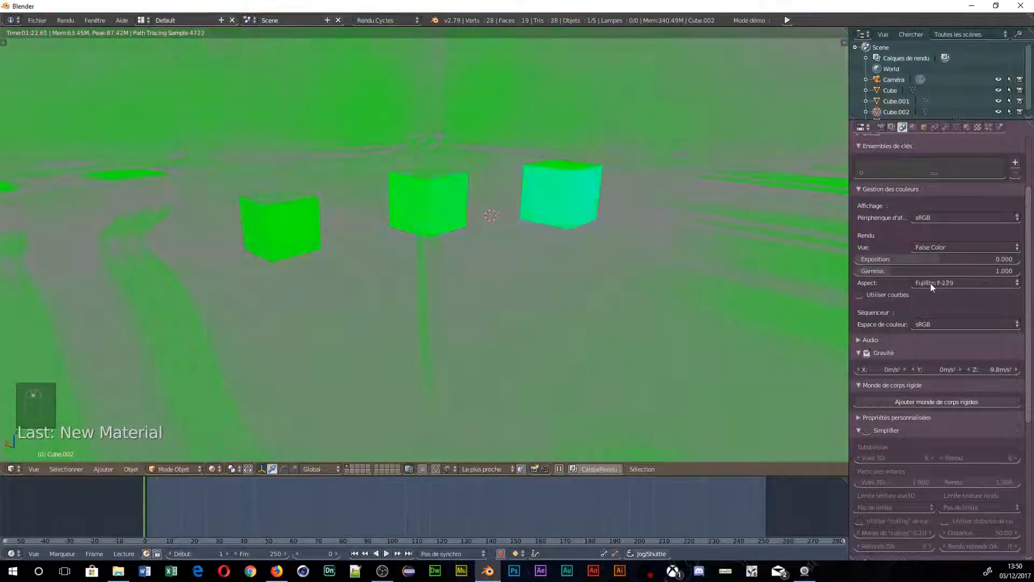
{"action": "scroll", "coordinate": [929, 279], "scroll_direction": "up", "scroll_amount": 2, "text": "ctrl"}
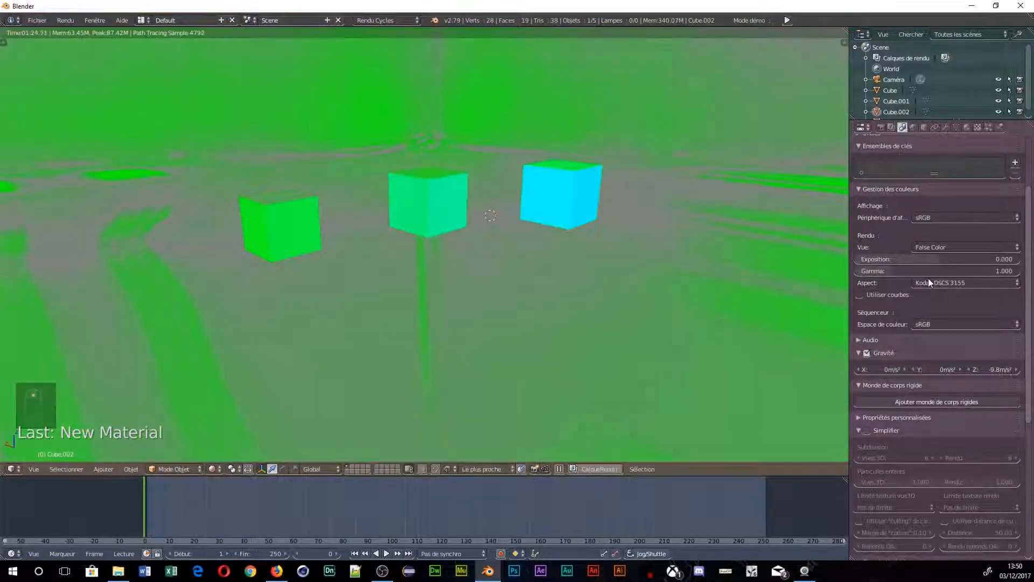
{"action": "scroll", "coordinate": [929, 280], "scroll_direction": "up", "scroll_amount": 2, "text": "ctrl"}
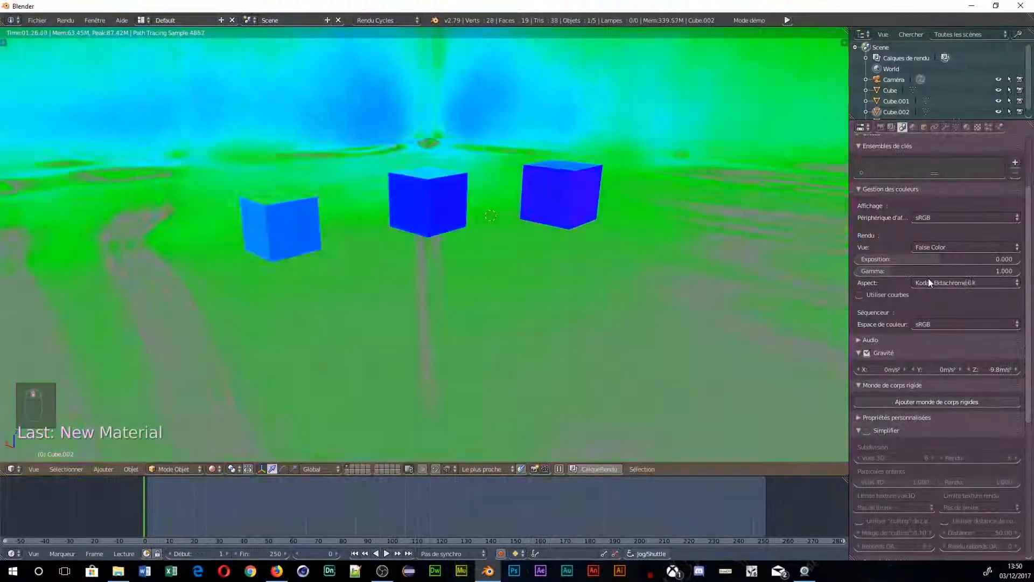
{"action": "scroll", "coordinate": [929, 280], "scroll_direction": "up", "scroll_amount": 2, "text": "ctrl"}
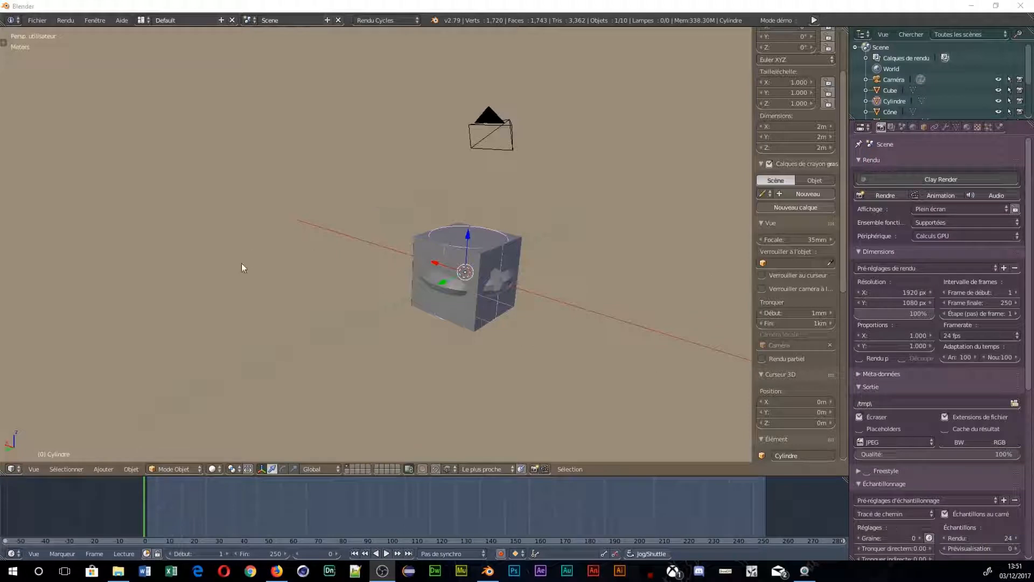
Switch the viewport to wireframe display and enlarge the outliner so that all scene objects are listed
{"action": "key", "text": "z"}
{"action": "left_click", "coordinate": [419, 214]}
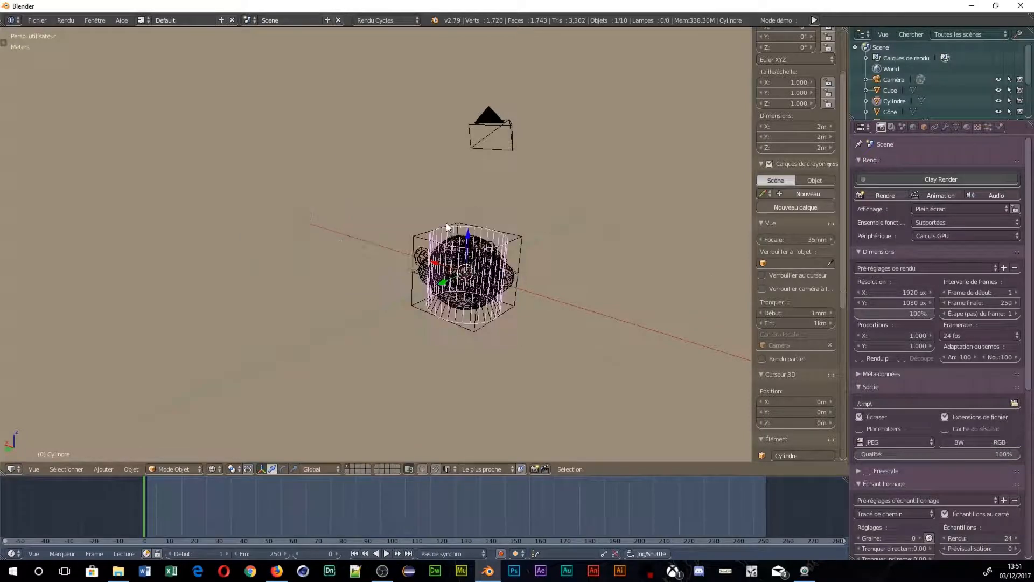
{"action": "scroll", "coordinate": [472, 275], "scroll_direction": "up", "scroll_amount": 3}
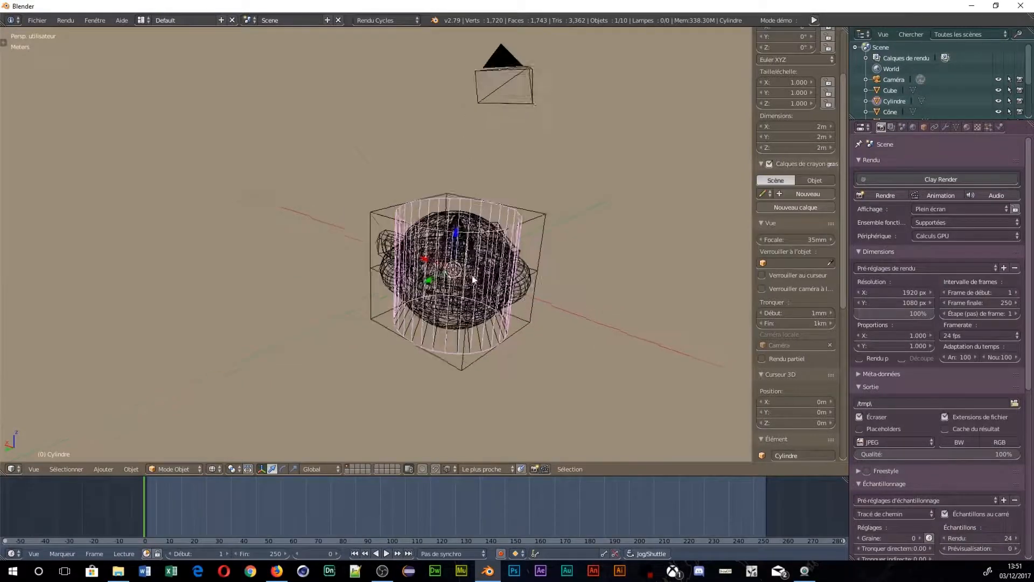
{"action": "middle_click_drag", "start_coordinate": [472, 276], "coordinate": [656, 167]}
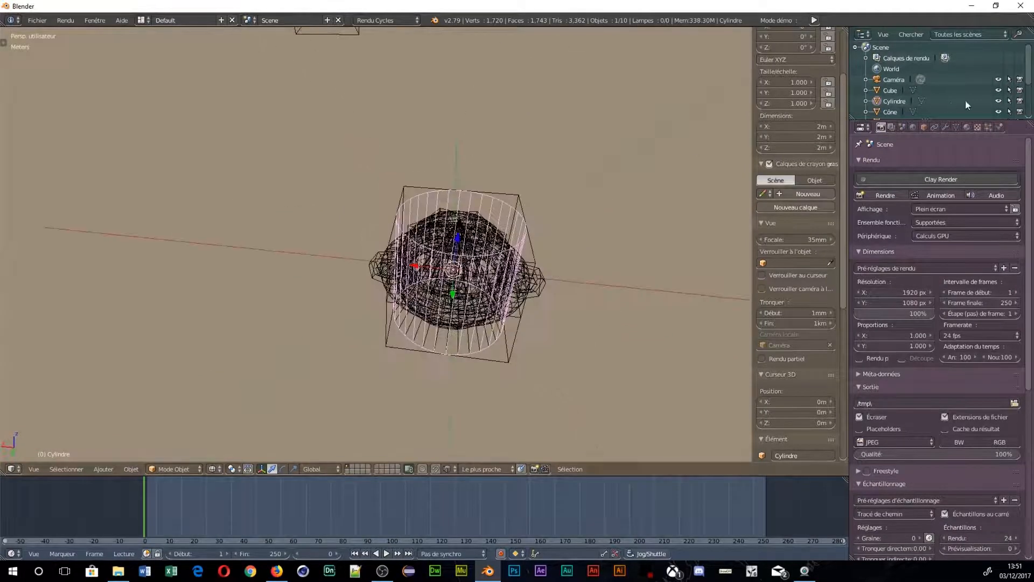
{"action": "left_click_drag", "start_coordinate": [971, 118], "coordinate": [971, 226]}
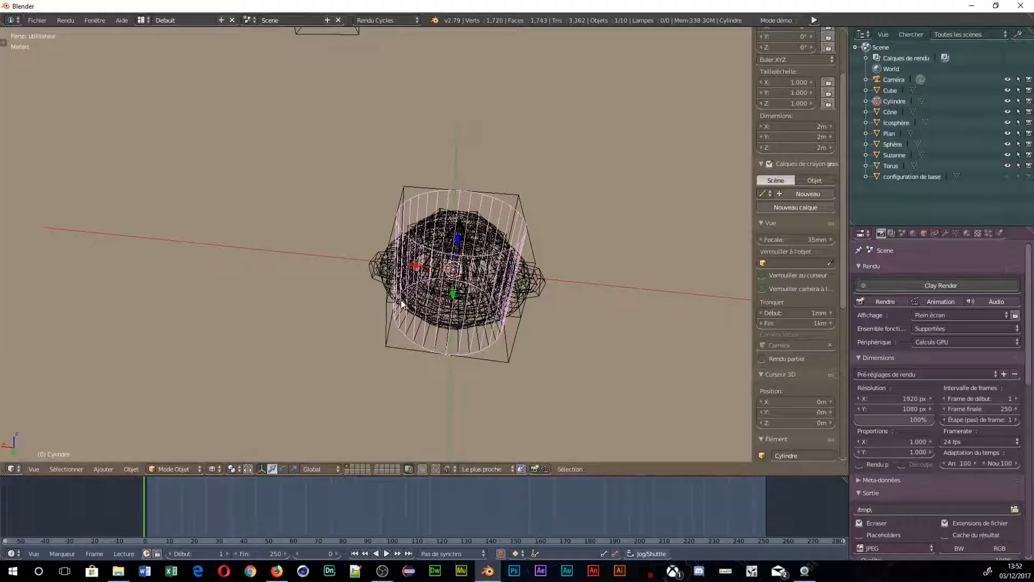
Cycle the selection through the overlapping objects at the cube's centre, passing Torus, Sphère and Suzanne and ending on Icosphère
{"action": "middle_click_drag", "start_coordinate": [402, 304], "coordinate": [432, 343]}
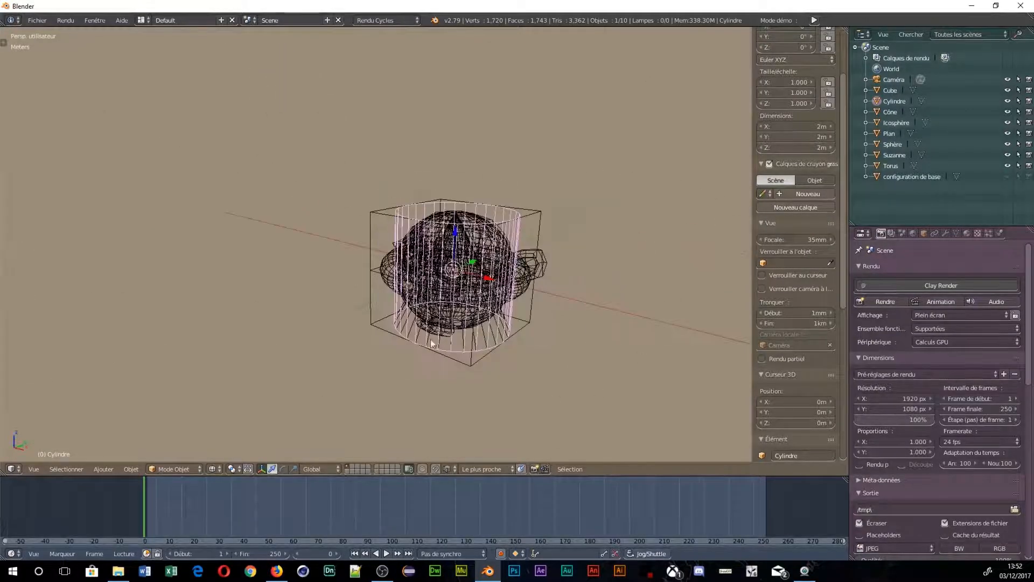
{"action": "right_click", "coordinate": [434, 323]}
{"action": "right_click", "coordinate": [445, 280]}
{"action": "right_click", "coordinate": [449, 264]}
{"action": "right_click", "coordinate": [451, 257]}
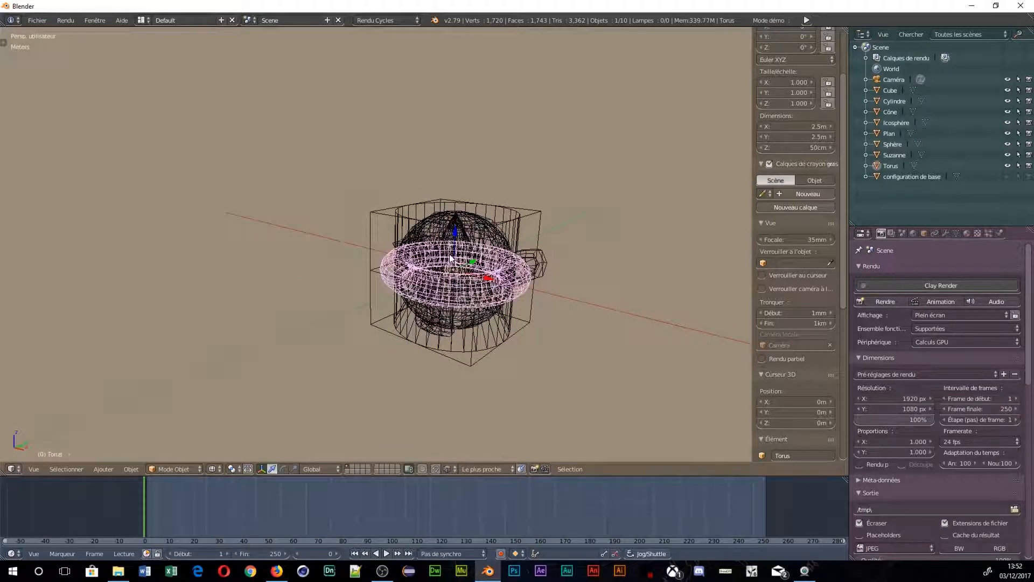
{"action": "right_click", "coordinate": [451, 258]}
{"action": "right_click", "coordinate": [447, 256]}
{"action": "right_click", "coordinate": [431, 253]}
{"action": "right_click", "coordinate": [415, 250]}
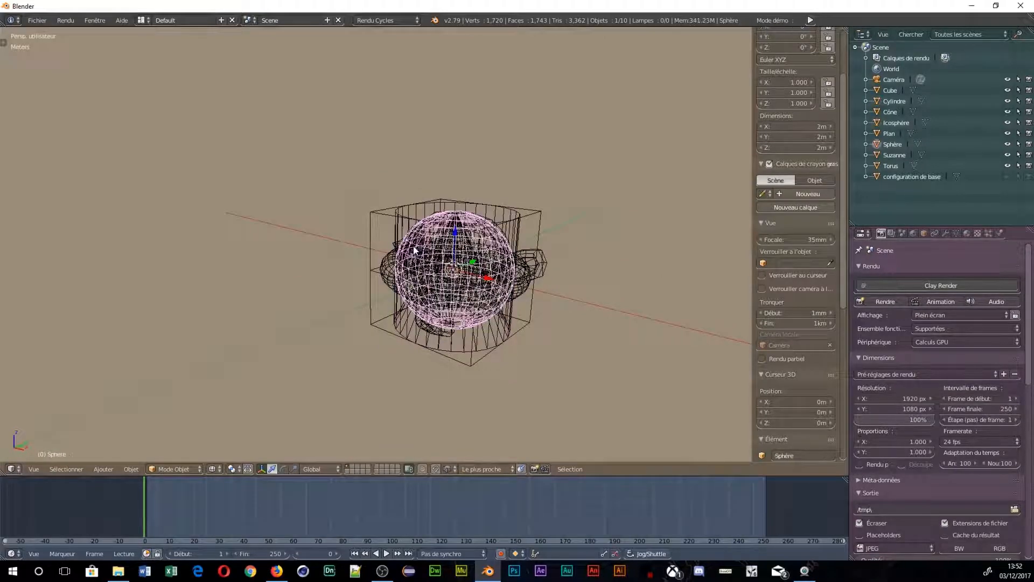
{"action": "right_click", "coordinate": [418, 250]}
{"action": "right_click", "coordinate": [423, 249]}
{"action": "right_click", "coordinate": [428, 248]}
{"action": "right_click", "coordinate": [429, 252]}
{"action": "right_click", "coordinate": [429, 251]}
{"action": "right_click", "coordinate": [429, 251]}
{"action": "right_click", "coordinate": [428, 251]}
{"action": "right_click", "coordinate": [429, 251]}
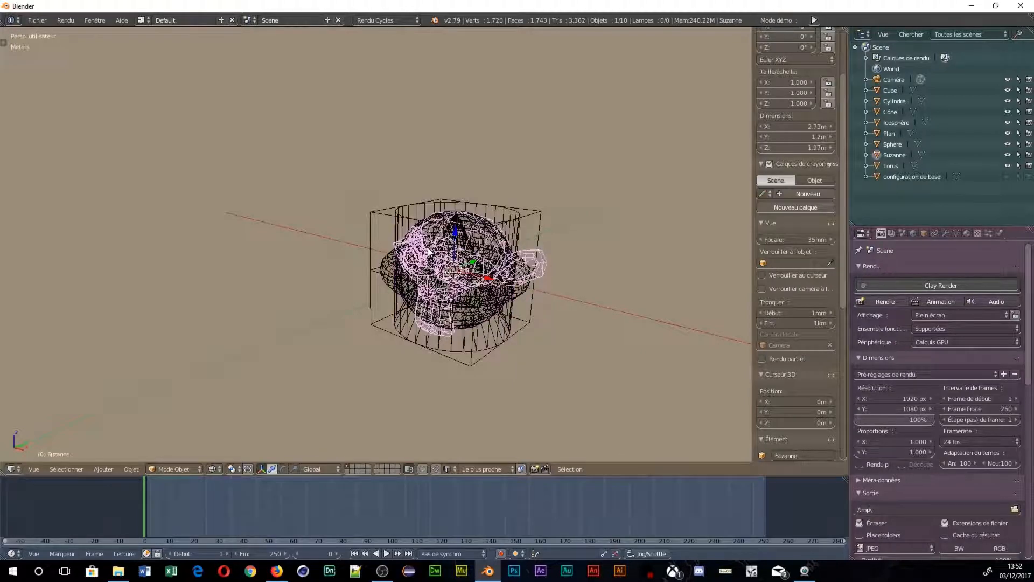
{"action": "right_click", "coordinate": [429, 251]}
{"action": "right_click", "coordinate": [429, 251]}
{"action": "right_click", "coordinate": [429, 251]}
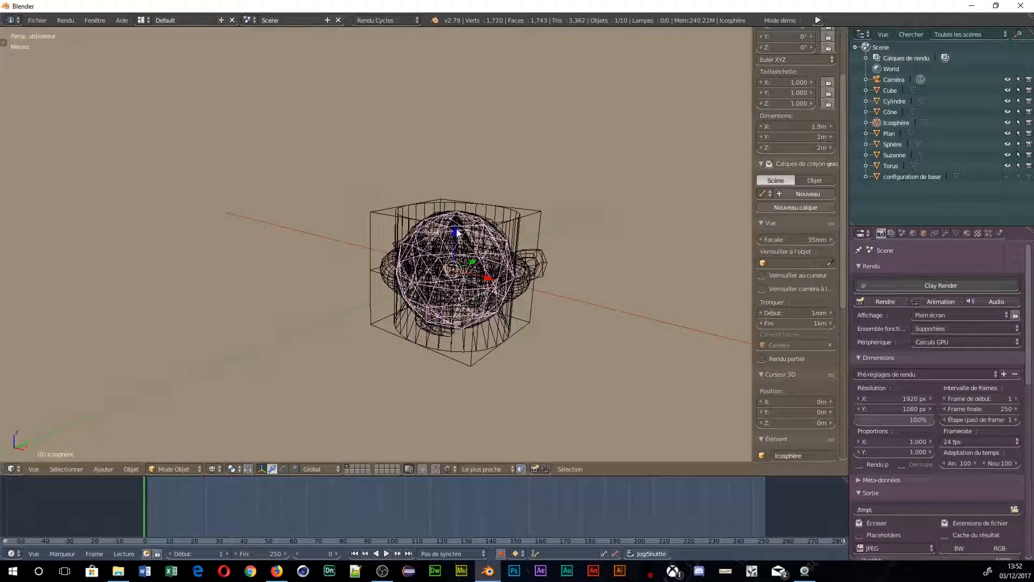
Cycle the selection through the overlapping objects from a higher viewpoint, passing Cylindre and ending on Cube
{"action": "middle_click_drag", "start_coordinate": [456, 237], "coordinate": [437, 276]}
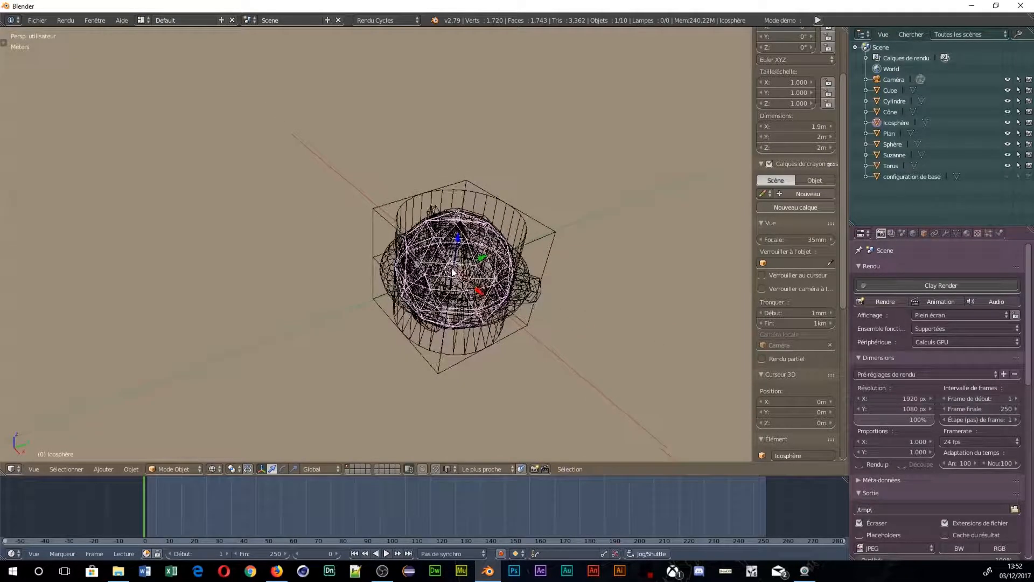
{"action": "right_click", "coordinate": [453, 271]}
{"action": "right_click", "coordinate": [453, 271]}
{"action": "right_click", "coordinate": [453, 271]}
{"action": "right_click", "coordinate": [452, 271]}
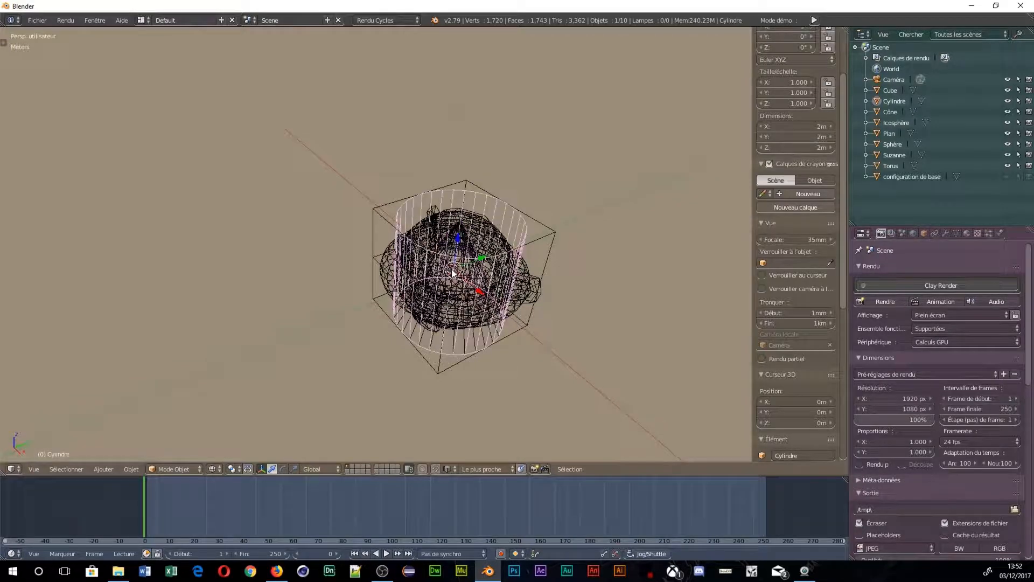
{"action": "right_click", "coordinate": [452, 270]}
{"action": "right_click", "coordinate": [452, 269]}
{"action": "right_click", "coordinate": [451, 269]}
{"action": "right_click", "coordinate": [452, 270]}
{"action": "right_click", "coordinate": [452, 269]}
{"action": "right_click", "coordinate": [451, 269]}
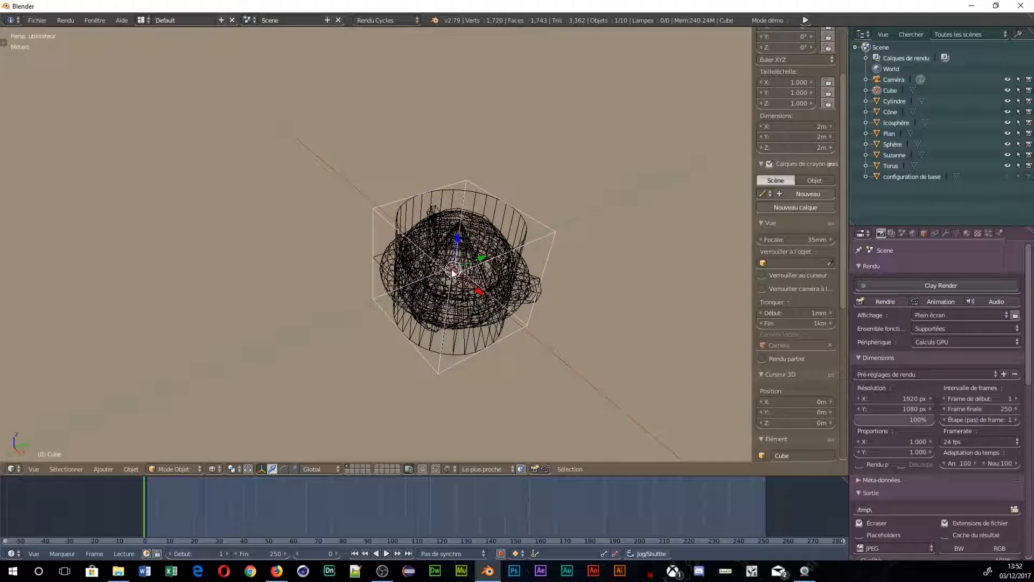
Select the Torus and move it up along the Z axis, close to the top of the cube
{"action": "middle_click_drag", "start_coordinate": [486, 287], "coordinate": [491, 276]}
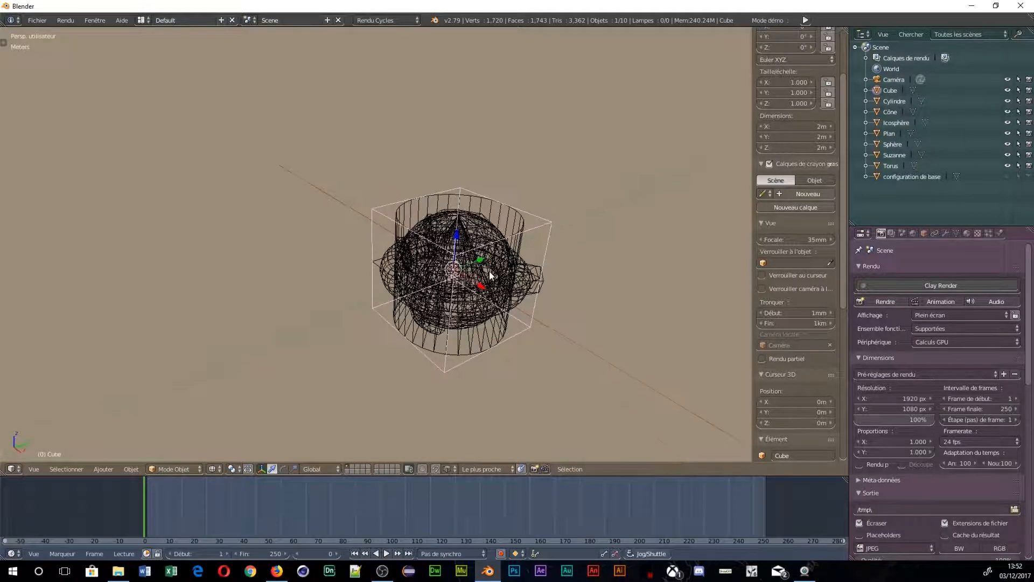
{"action": "right_click", "coordinate": [490, 279]}
{"action": "right_click", "coordinate": [492, 305]}
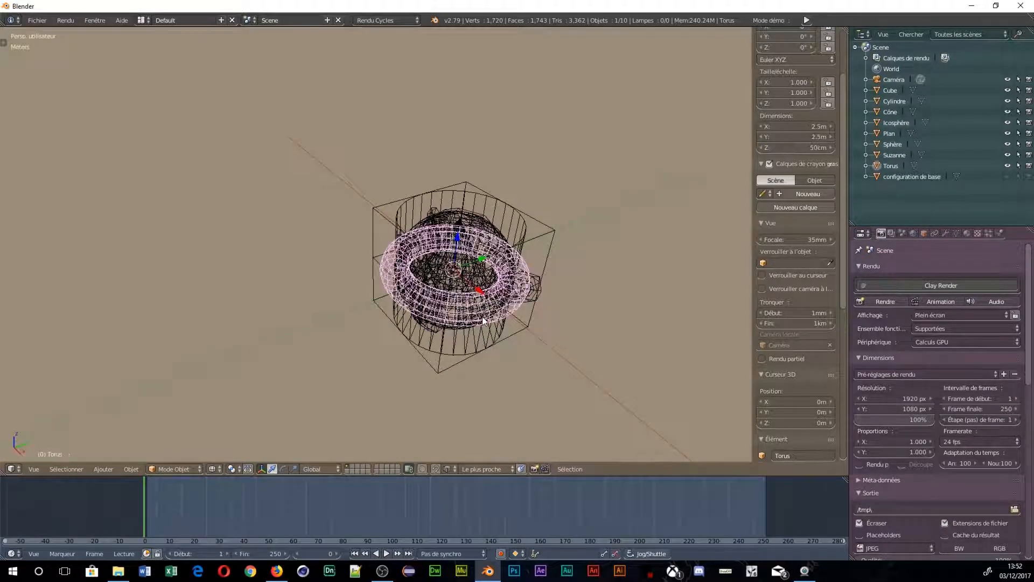
{"action": "key", "text": "g"}
{"action": "key", "text": "z"}
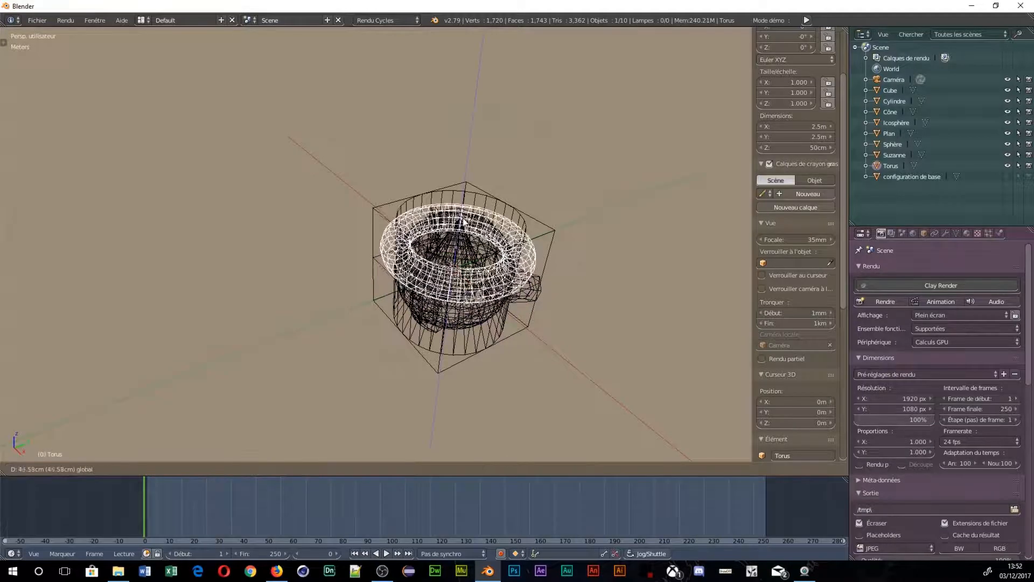
{"action": "right_click", "coordinate": [462, 221]}
Cycle the selection through the overlapping objects with the raised Torus, passing Cône, Torus and Suzanne and ending on Cylindre
{"action": "right_click", "coordinate": [456, 274]}
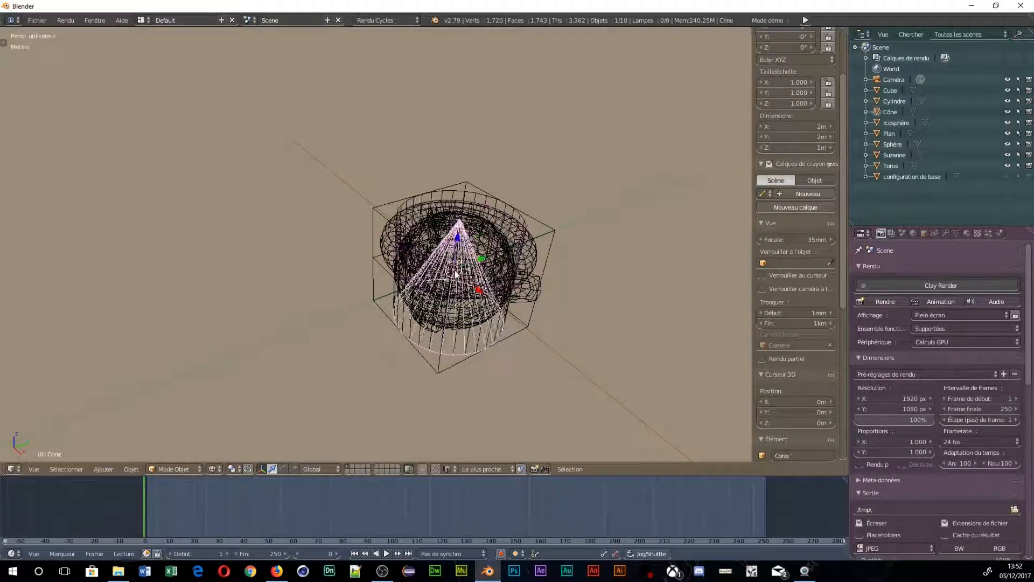
{"action": "right_click", "coordinate": [456, 274]}
{"action": "right_click", "coordinate": [455, 274]}
{"action": "right_click", "coordinate": [456, 274]}
{"action": "right_click", "coordinate": [456, 274]}
{"action": "right_click", "coordinate": [456, 274]}
{"action": "right_click", "coordinate": [456, 274]}
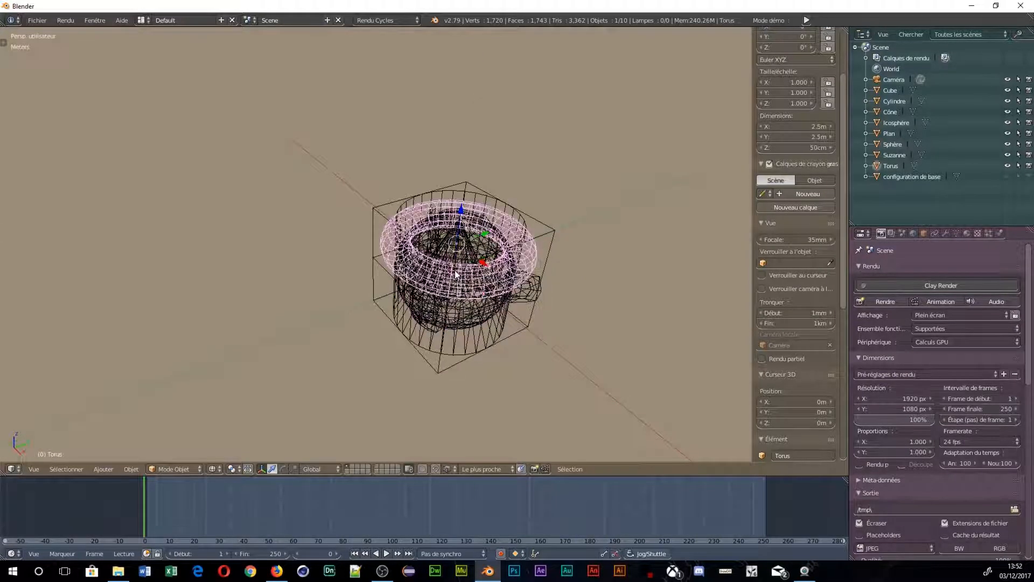
{"action": "right_click", "coordinate": [455, 272]}
{"action": "right_click", "coordinate": [455, 272]}
{"action": "right_click", "coordinate": [456, 272]}
{"action": "right_click", "coordinate": [455, 272]}
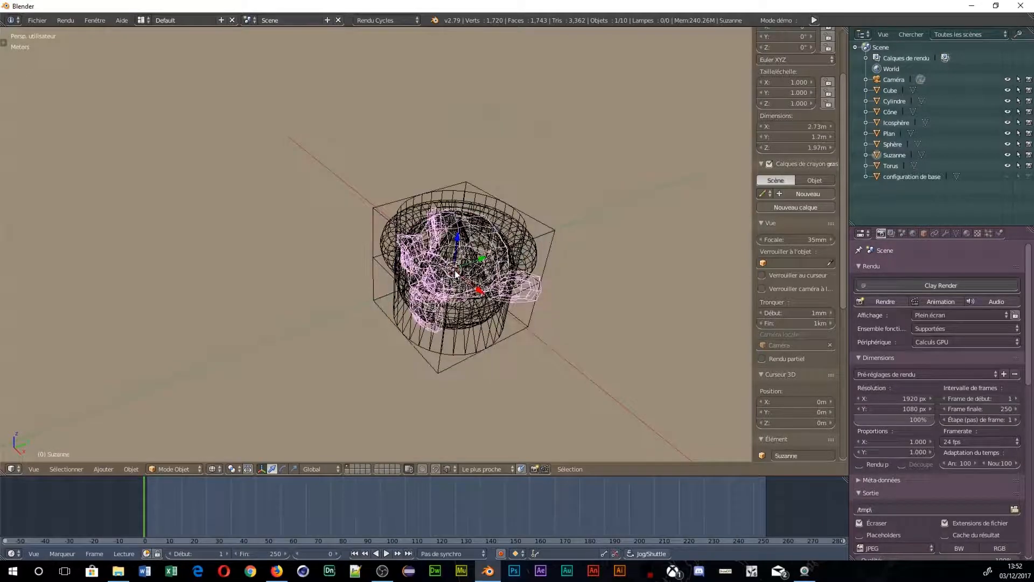
{"action": "right_click", "coordinate": [455, 270]}
{"action": "right_click", "coordinate": [455, 270]}
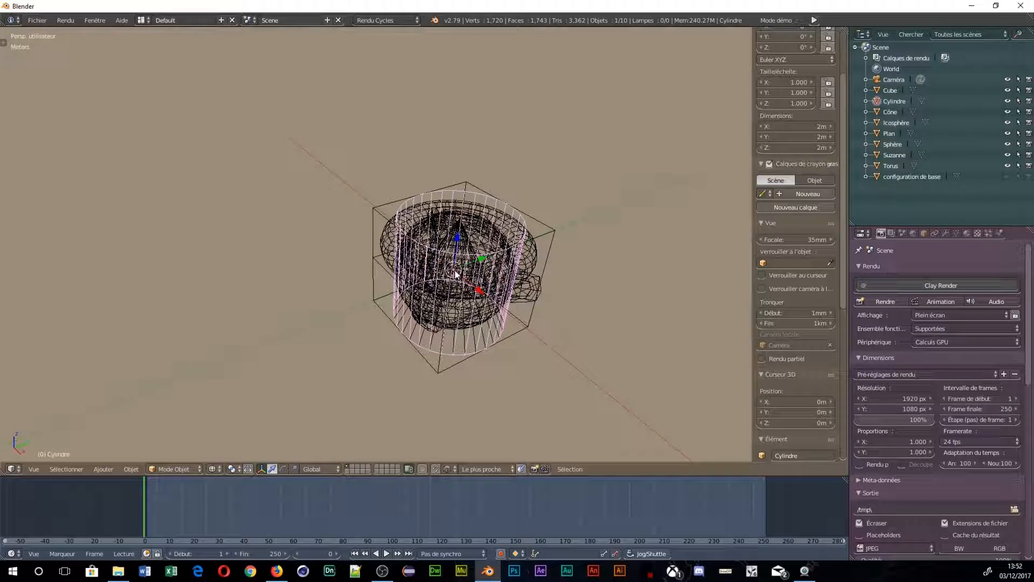
Pick Suzanne, Icosphère and Cube in turn from the selection list of overlapping objects at the cube's centre
{"action": "right_click", "coordinate": [454, 270], "text": "alt"}
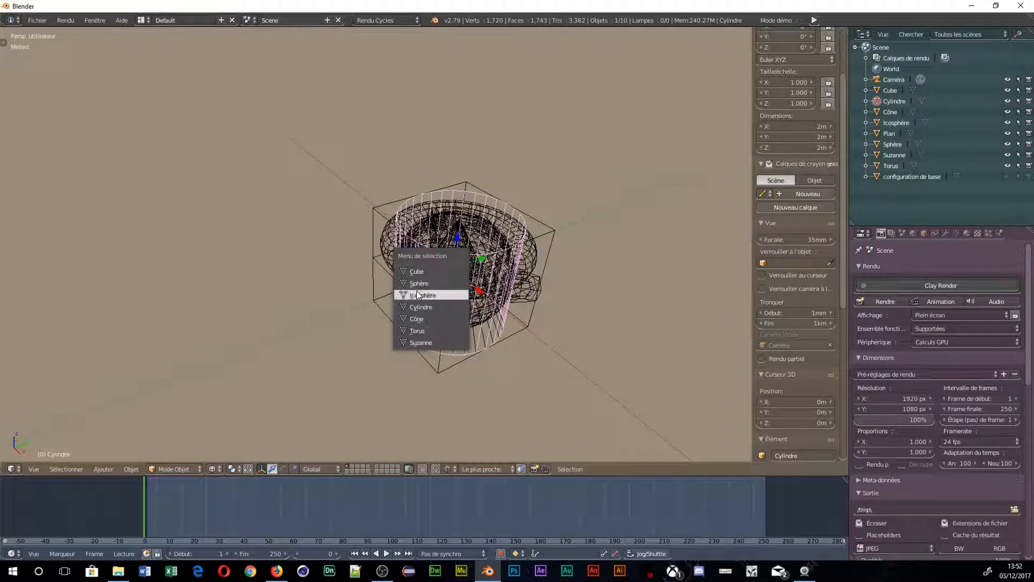
{"action": "left_click", "coordinate": [426, 342]}
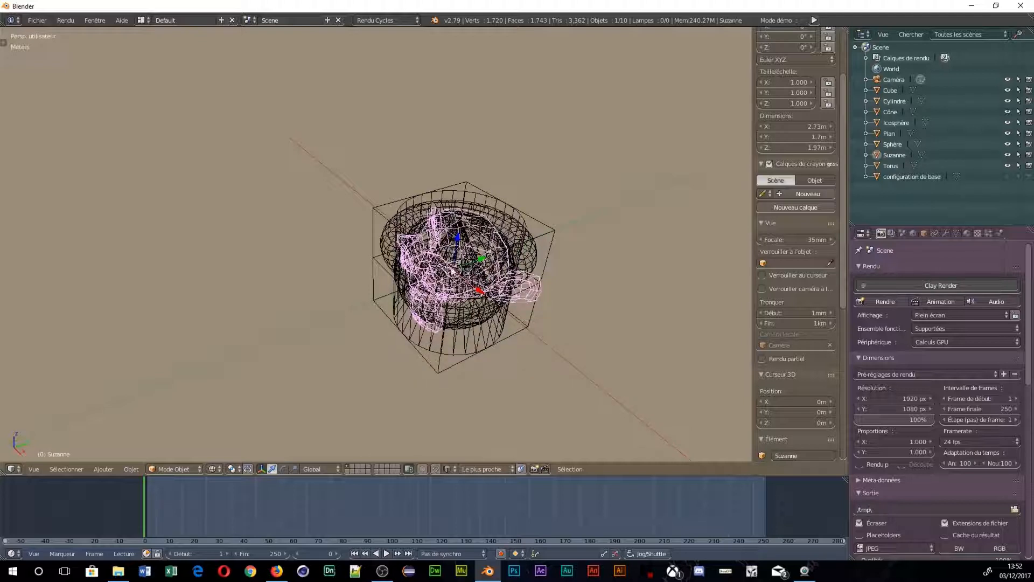
{"action": "right_click", "coordinate": [453, 271], "text": "alt"}
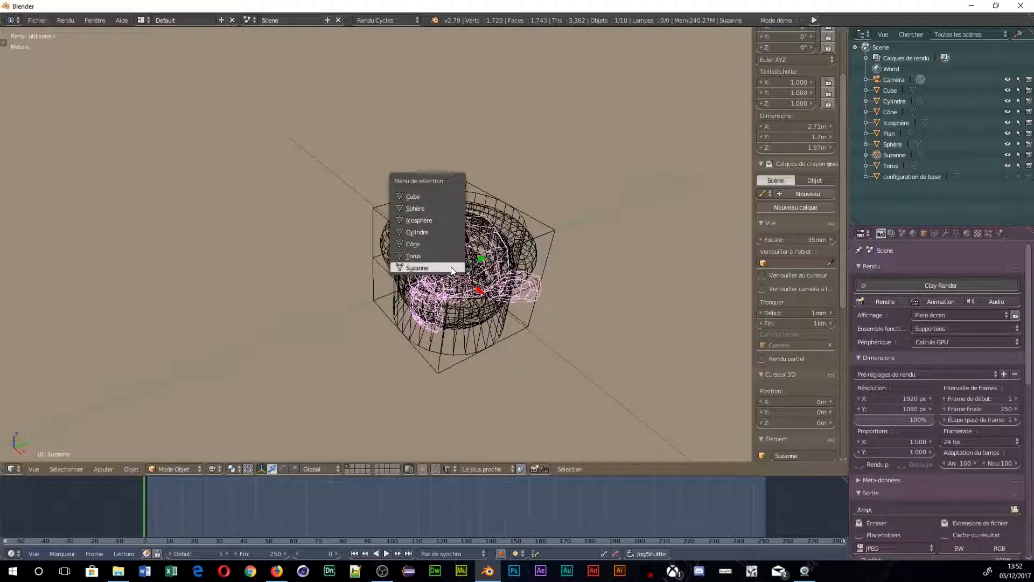
{"action": "left_click", "coordinate": [436, 221]}
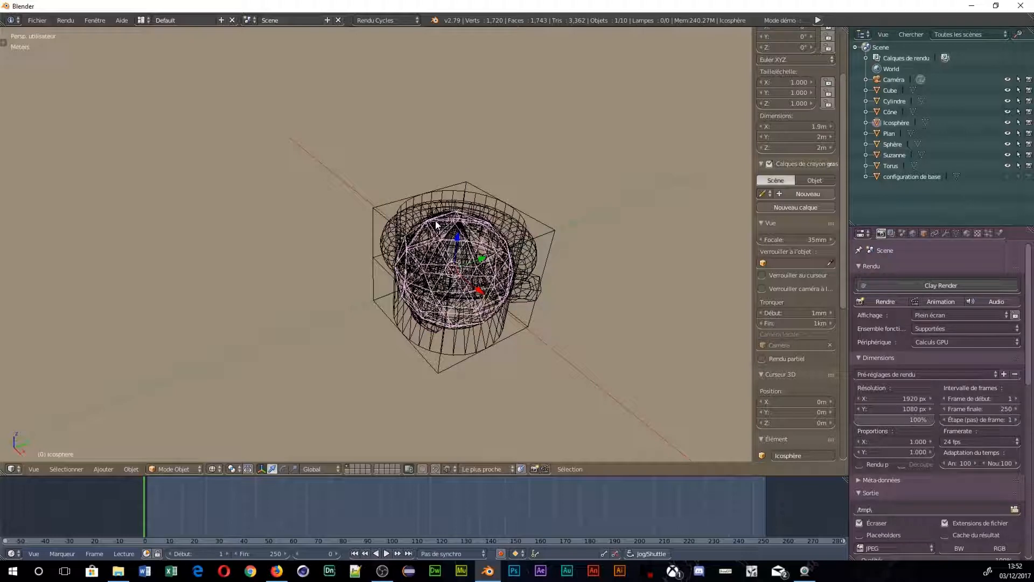
{"action": "right_click", "coordinate": [451, 273], "text": "alt"}
{"action": "left_click", "coordinate": [425, 252]}
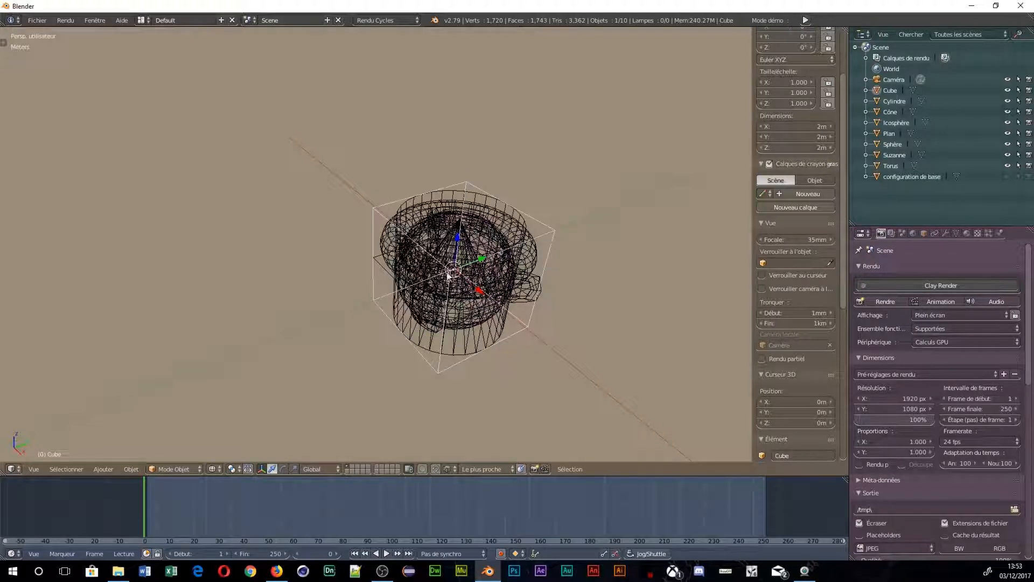
Pick Cône, Torus and Suzanne in turn from the overlapping-object selection list, sampling different spots of the pile
{"action": "right_click", "coordinate": [470, 278], "text": "alt"}
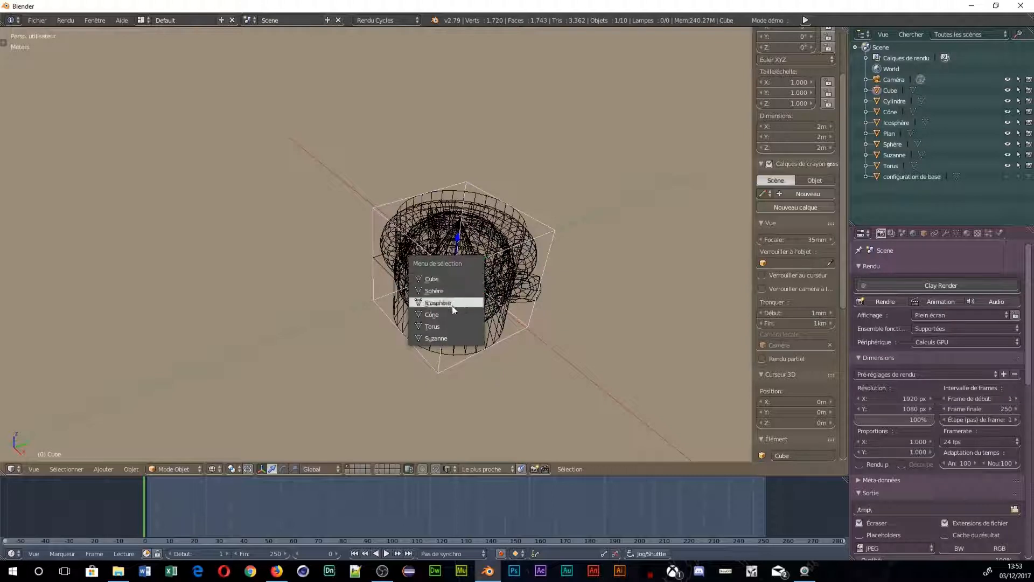
{"action": "left_click", "coordinate": [451, 315]}
{"action": "right_click", "coordinate": [447, 289], "text": "alt"}
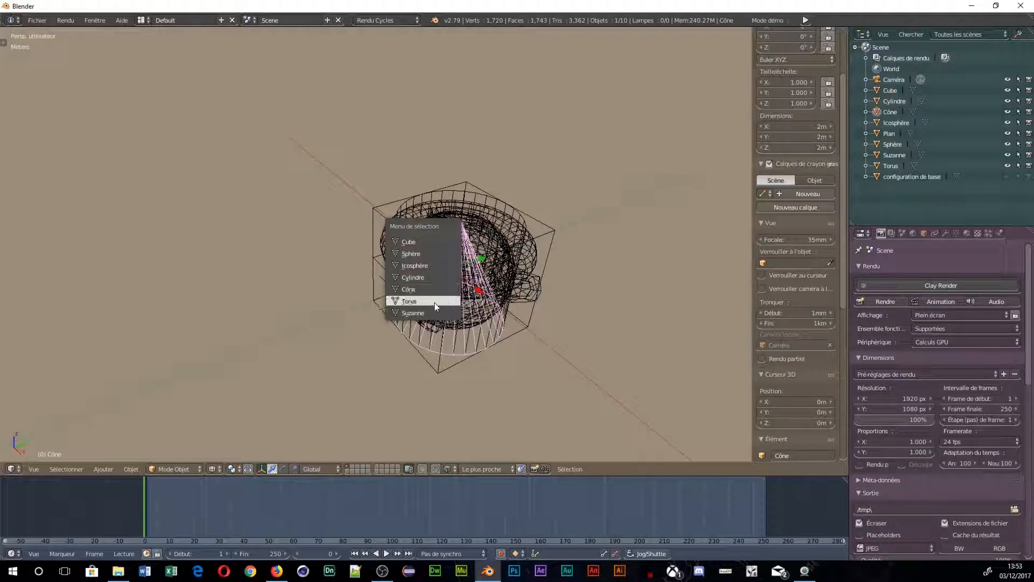
{"action": "left_click", "coordinate": [434, 303]}
{"action": "right_click", "coordinate": [433, 278], "text": "alt"}
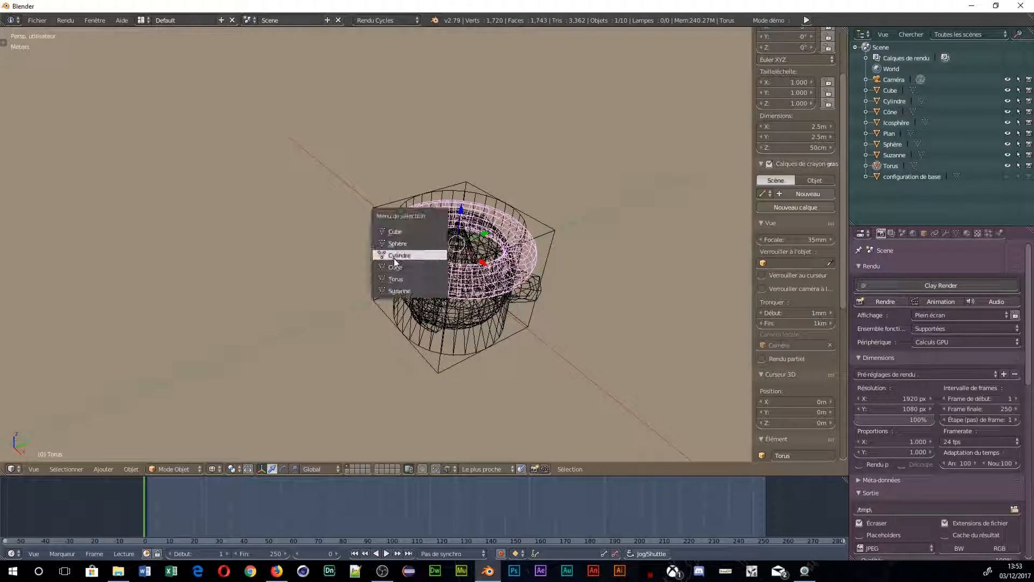
{"action": "left_click", "coordinate": [389, 291]}
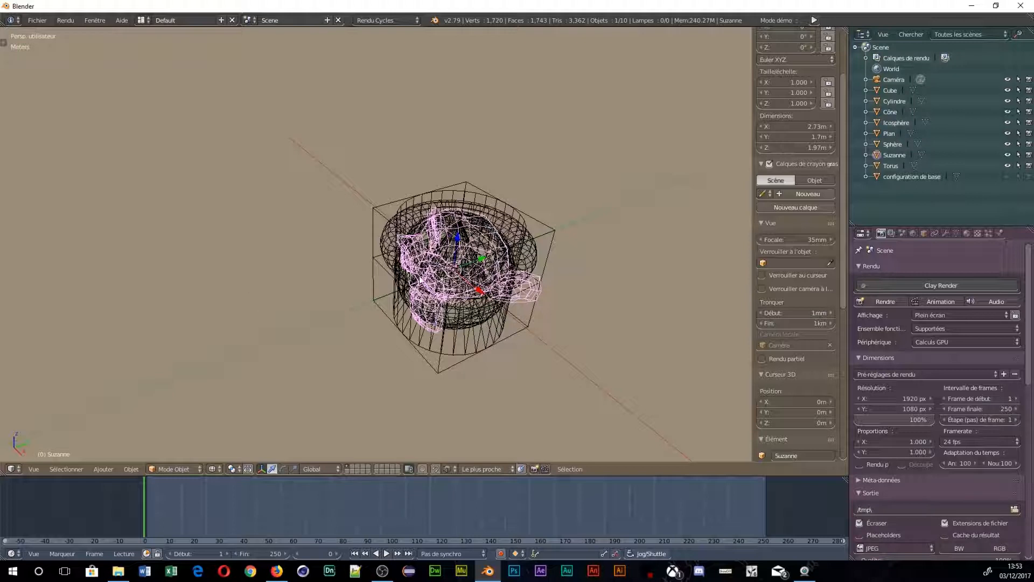
List the overlapping objects at the centre and at a spot beside it, and select Sphère from the list
{"action": "right_click", "coordinate": [450, 272], "text": "alt"}
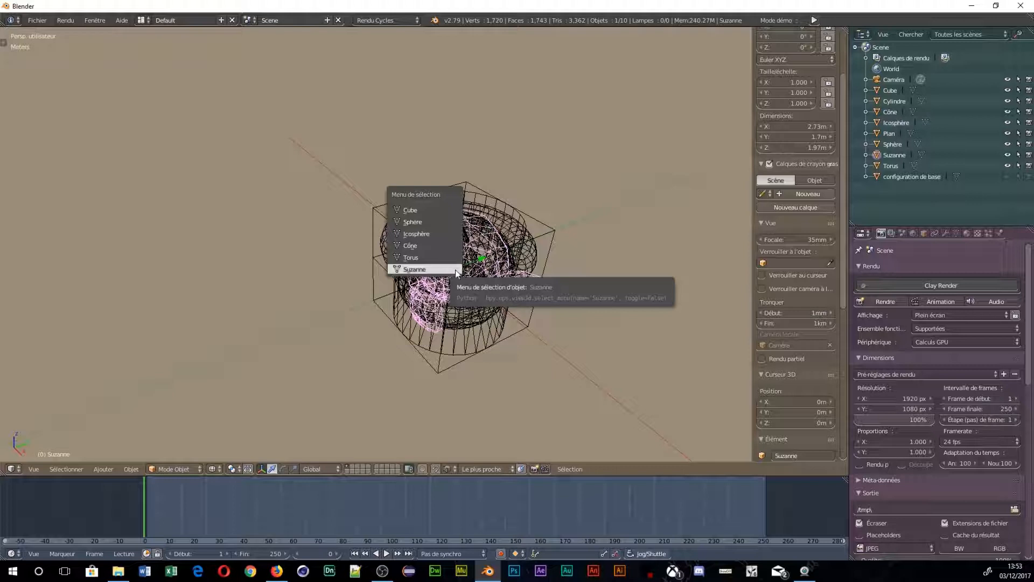
{"action": "right_click", "coordinate": [483, 252], "text": "alt"}
{"action": "right_click", "coordinate": [483, 253], "text": "alt"}
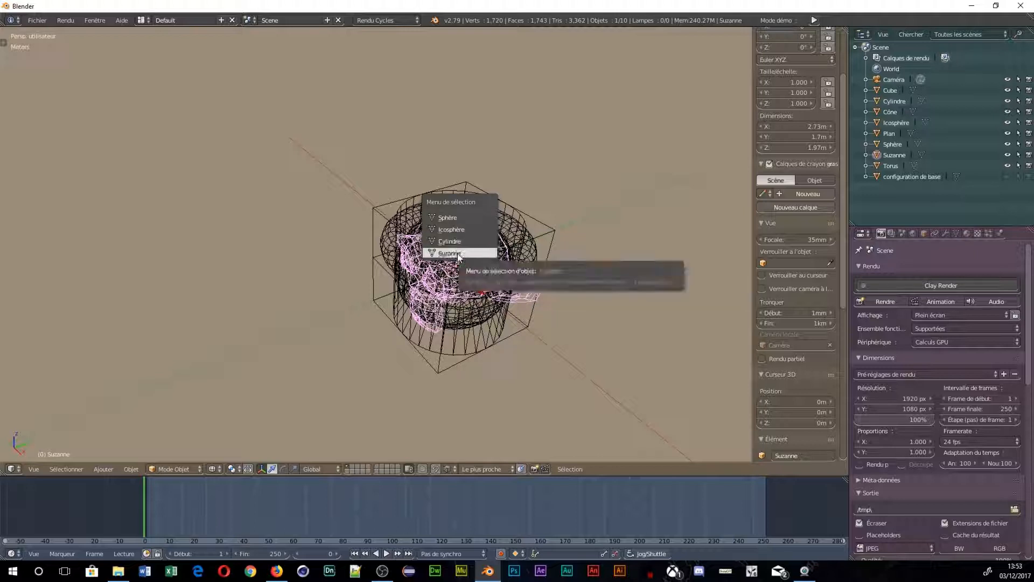
{"action": "left_click", "coordinate": [453, 217]}
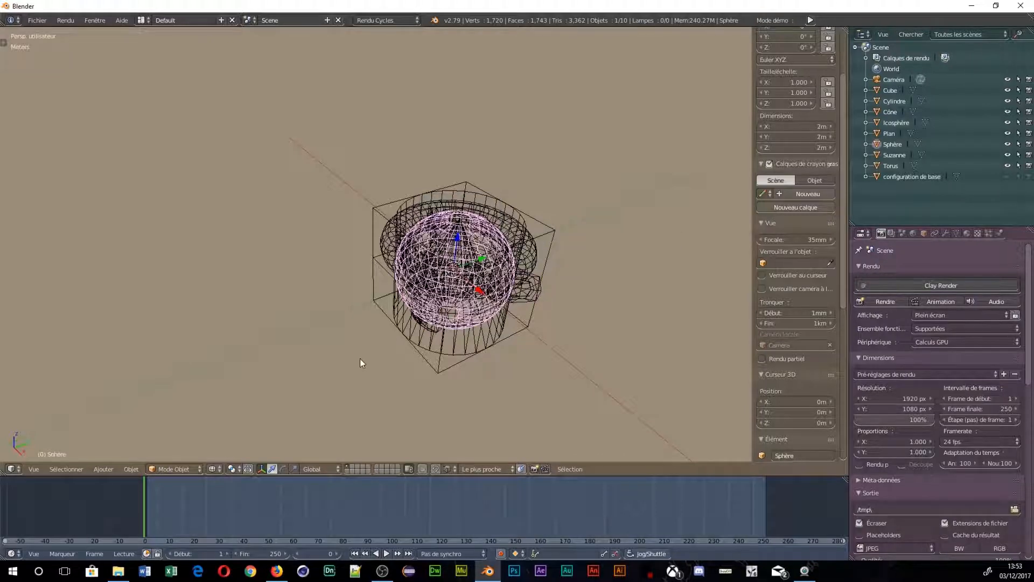
{"action": "mouse_move", "coordinate": [430, 296]}
{"action": "middle_mouse_down"}
{"action": "mouse_move", "coordinate": [528, 199]}
{"action": "mouse_move", "coordinate": [431, 286]}
{"action": "mouse_move", "coordinate": [443, 287]}
{"action": "middle_mouse_up"}
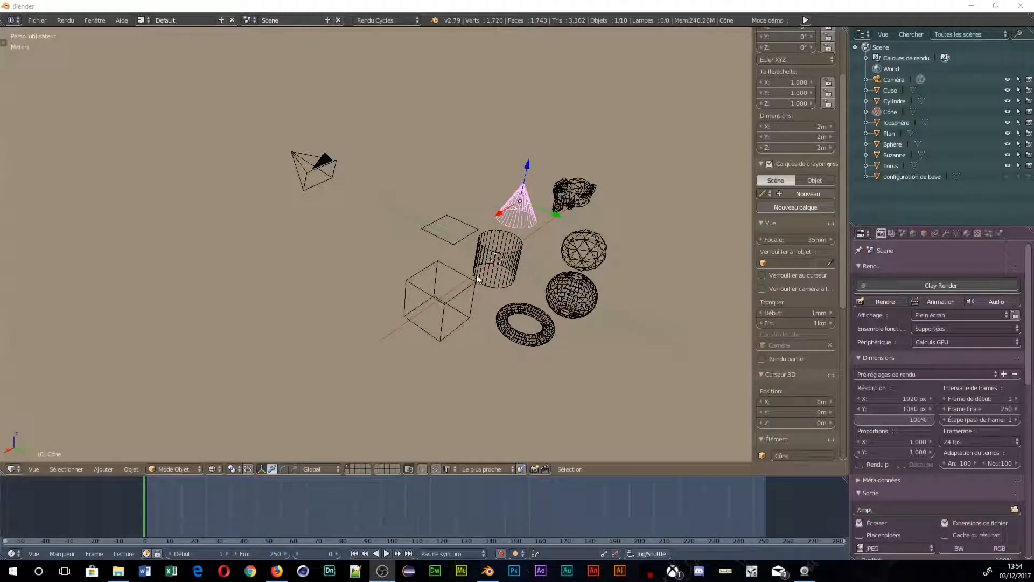
Look through the camera, and align it to a new raised user viewpoint that shows all the objects
{"action": "middle_click_drag", "start_coordinate": [374, 286], "coordinate": [448, 251]}
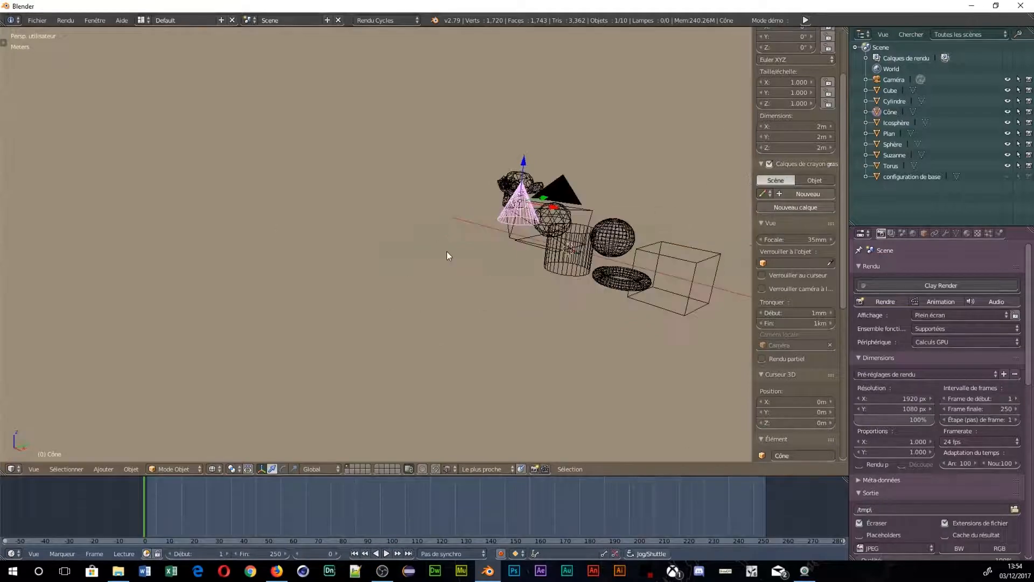
{"action": "key", "text": "KP_0"}
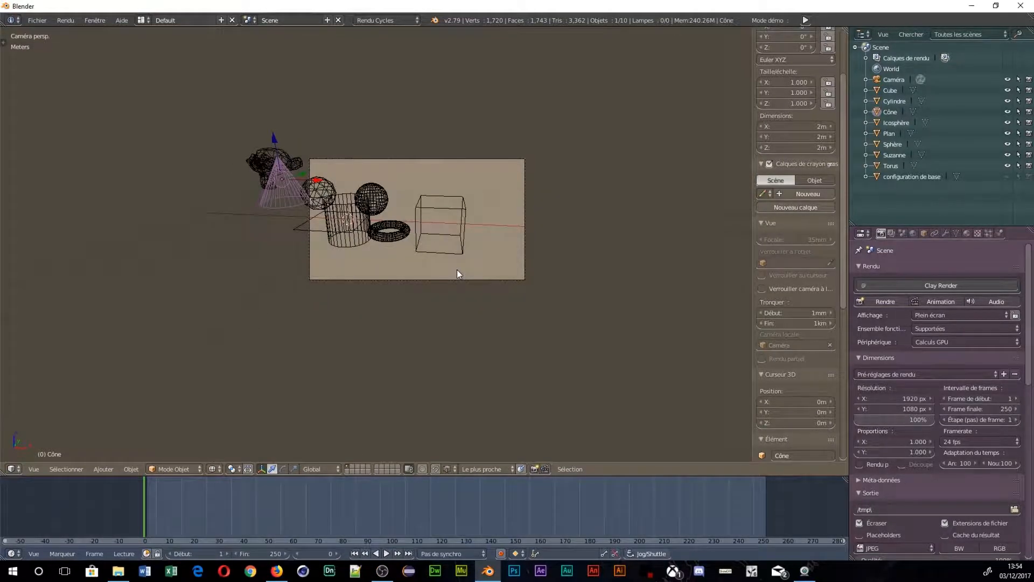
{"action": "middle_click_drag", "start_coordinate": [457, 273], "coordinate": [531, 265]}
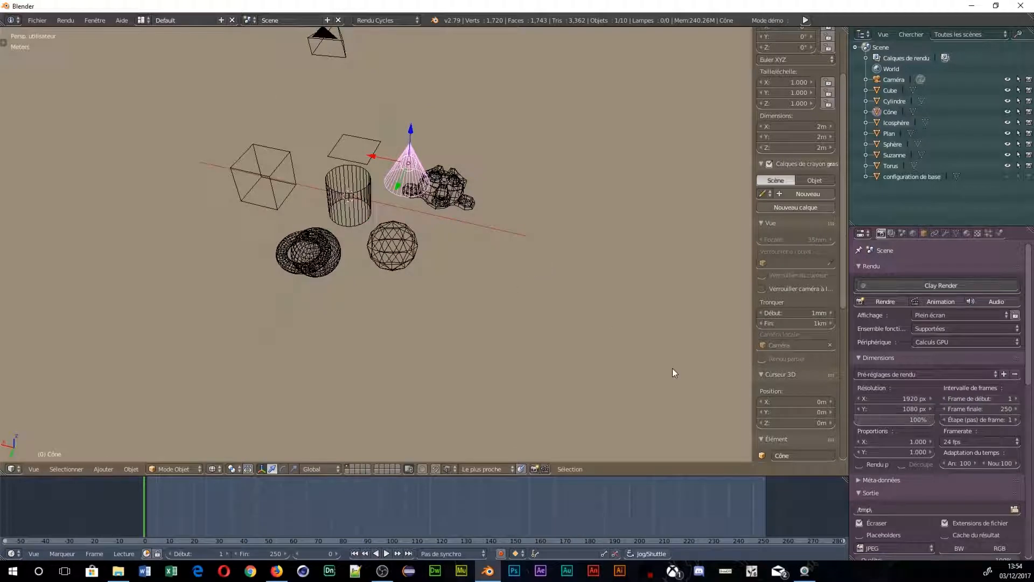
{"action": "key", "text": "ctrl+alt+KP_0"}
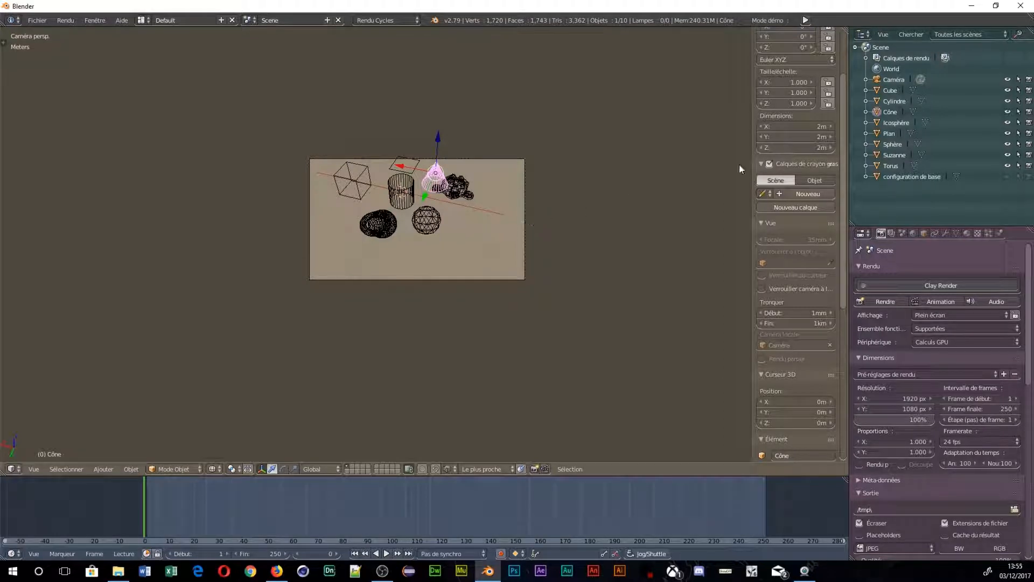
{"action": "mouse_move", "coordinate": [485, 224]}
{"action": "middle_mouse_down"}
{"action": "mouse_move", "coordinate": [475, 216]}
{"action": "mouse_move", "coordinate": [477, 232]}
{"action": "middle_mouse_up"}
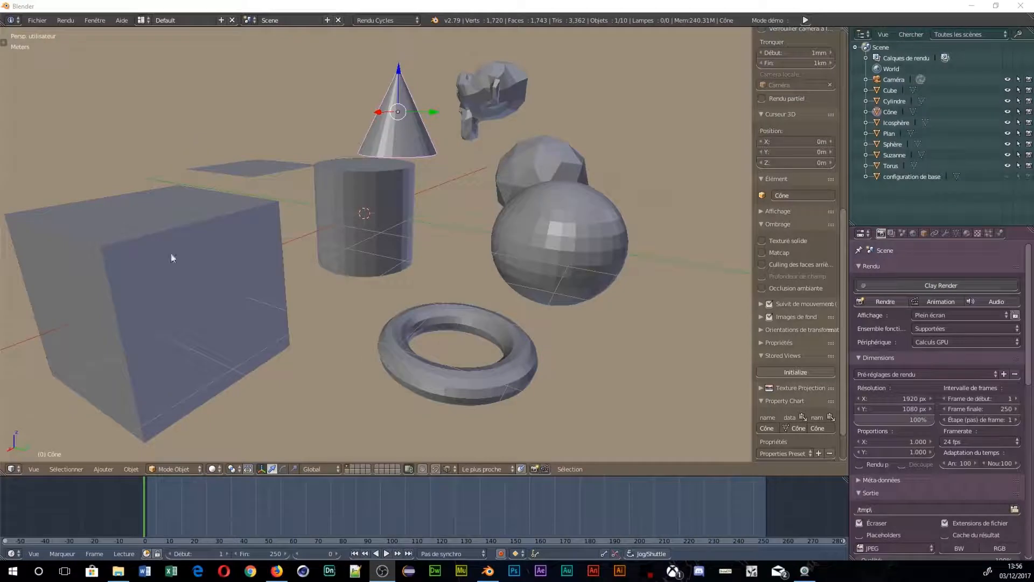
Set the 3D viewport shading to Solide and view the objects from an oblique angle
{"action": "middle_click_drag", "start_coordinate": [190, 199], "coordinate": [140, 250]}
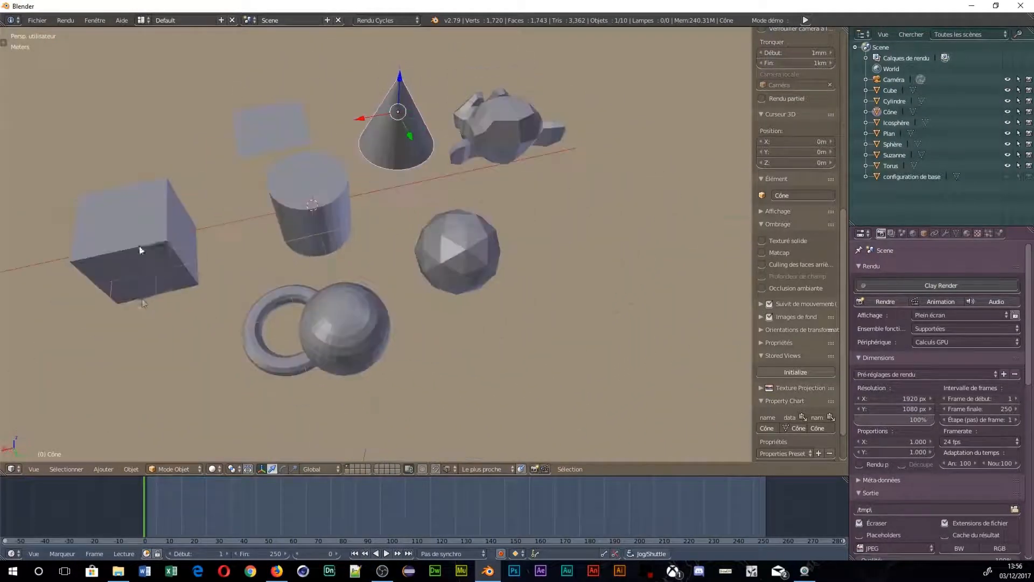
{"action": "left_click", "coordinate": [213, 470]}
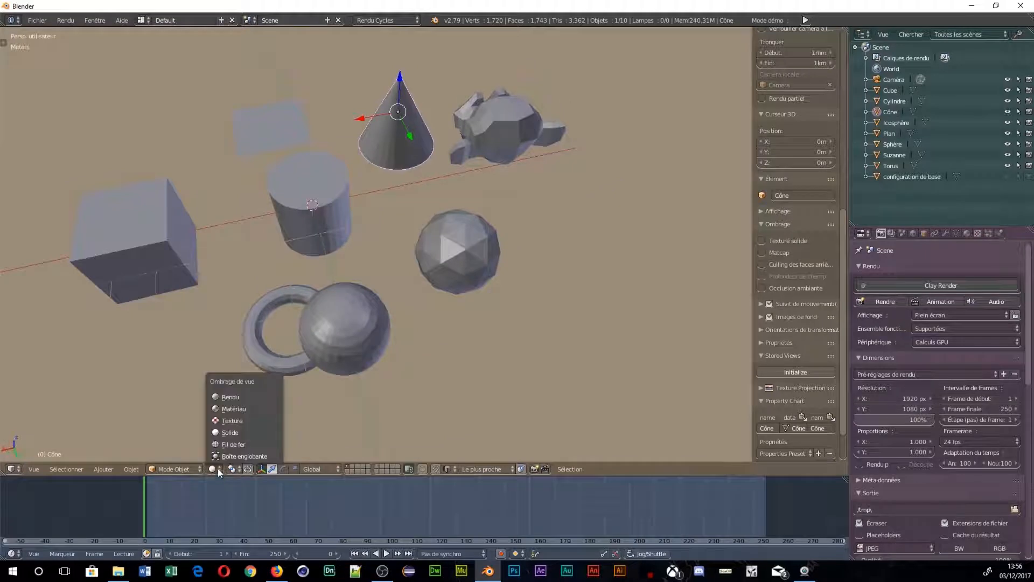
{"action": "left_click", "coordinate": [225, 433]}
{"action": "middle_click_drag", "start_coordinate": [225, 433], "coordinate": [541, 227]}
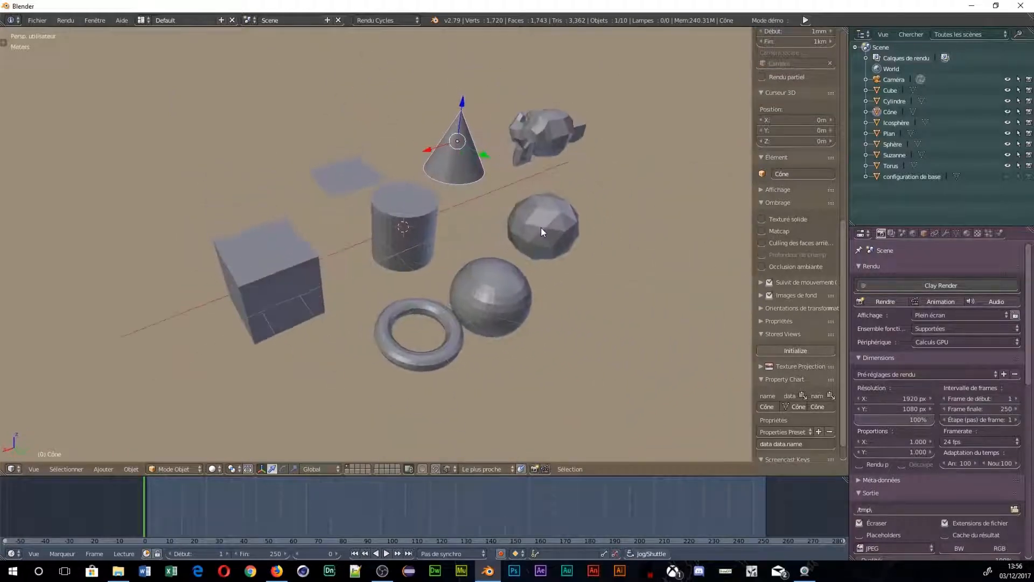
Enable ambient occlusion (Occlusion ambiante) in the viewport shading settings and inspect the objects up close
{"action": "scroll", "coordinate": [796, 265], "scroll_direction": "down", "scroll_amount": 2}
{"action": "scroll", "coordinate": [808, 295], "scroll_direction": "up", "scroll_amount": 3}
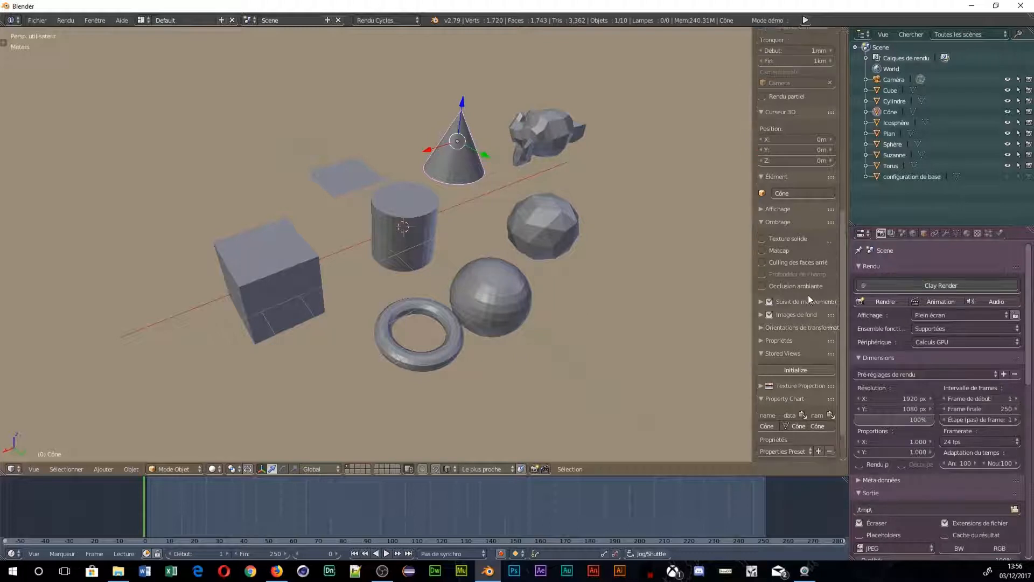
{"action": "left_click", "coordinate": [758, 245]}
{"action": "left_click", "coordinate": [761, 246]}
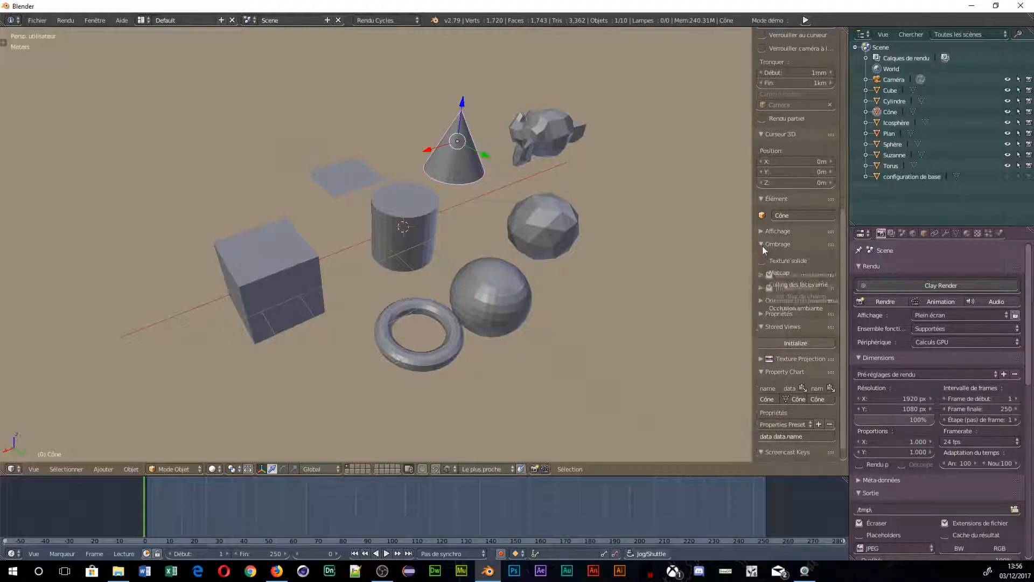
{"action": "left_click", "coordinate": [762, 309]}
{"action": "scroll", "coordinate": [480, 302], "scroll_direction": "up", "scroll_amount": 6}
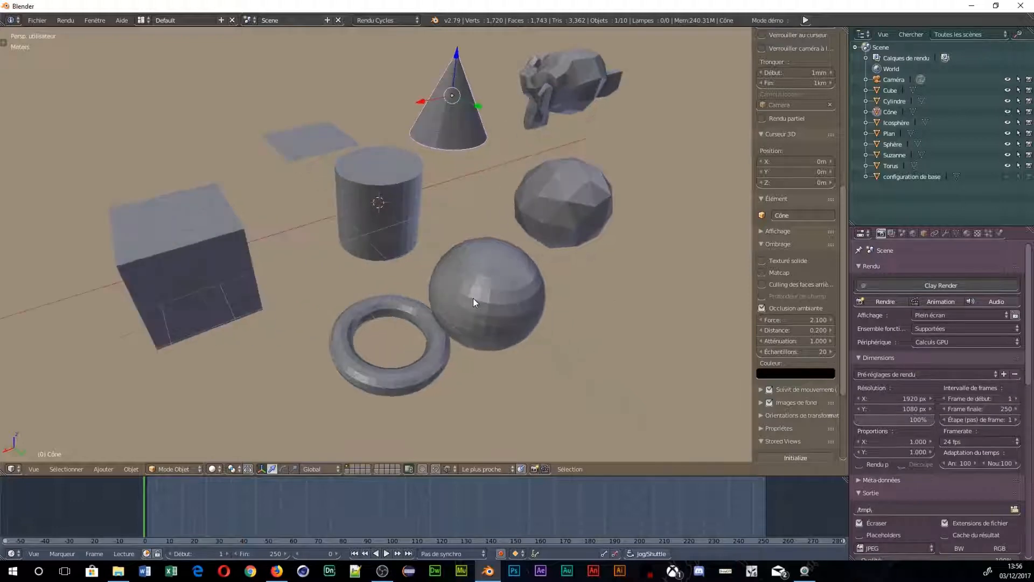
{"action": "scroll", "coordinate": [480, 317], "scroll_direction": "down", "scroll_amount": 8}
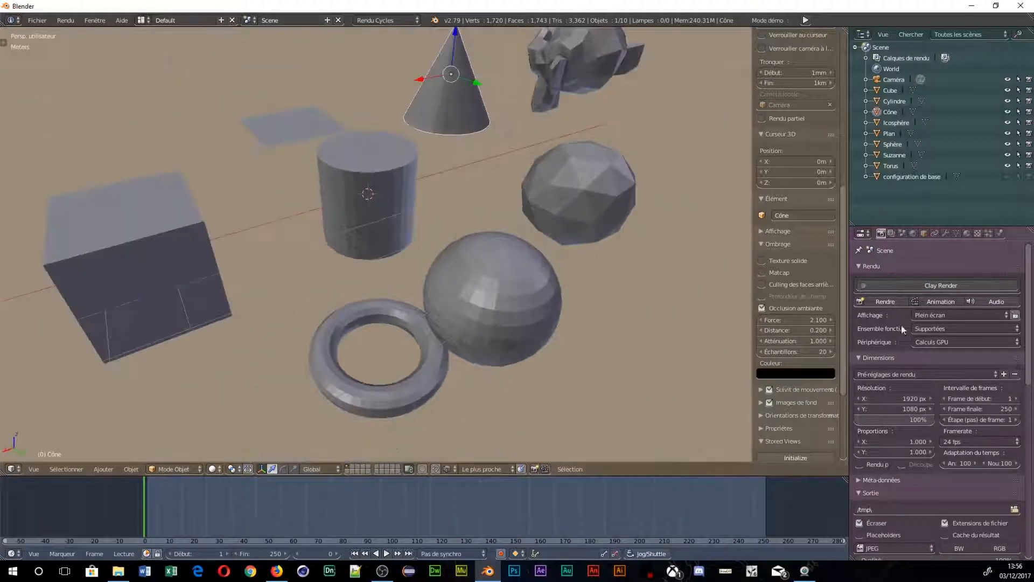
Toggle ambient occlusion off and on twice to compare the viewport shading
{"action": "left_click", "coordinate": [761, 308]}
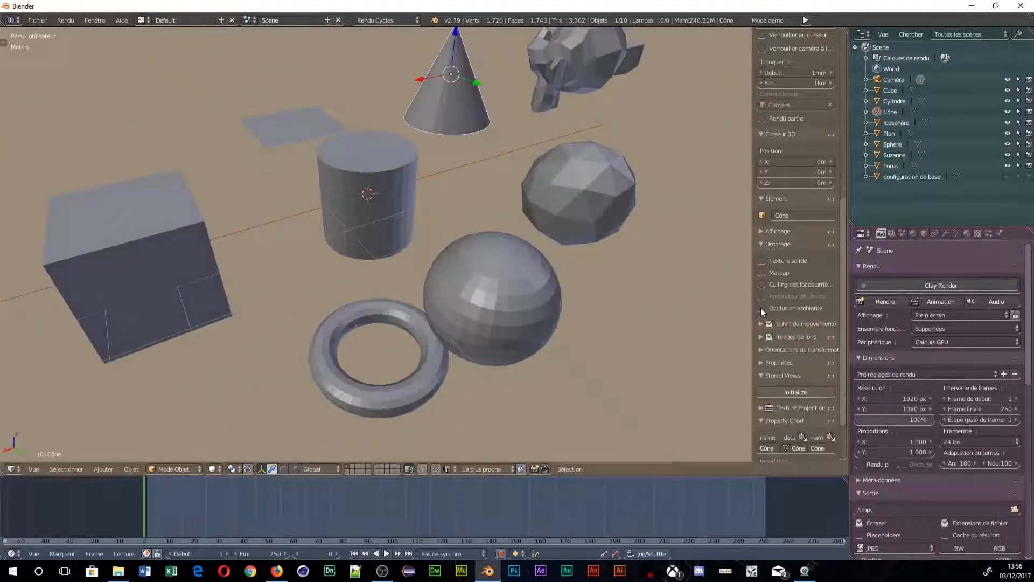
{"action": "left_click", "coordinate": [761, 308]}
{"action": "left_click", "coordinate": [761, 309]}
{"action": "left_click", "coordinate": [761, 309]}
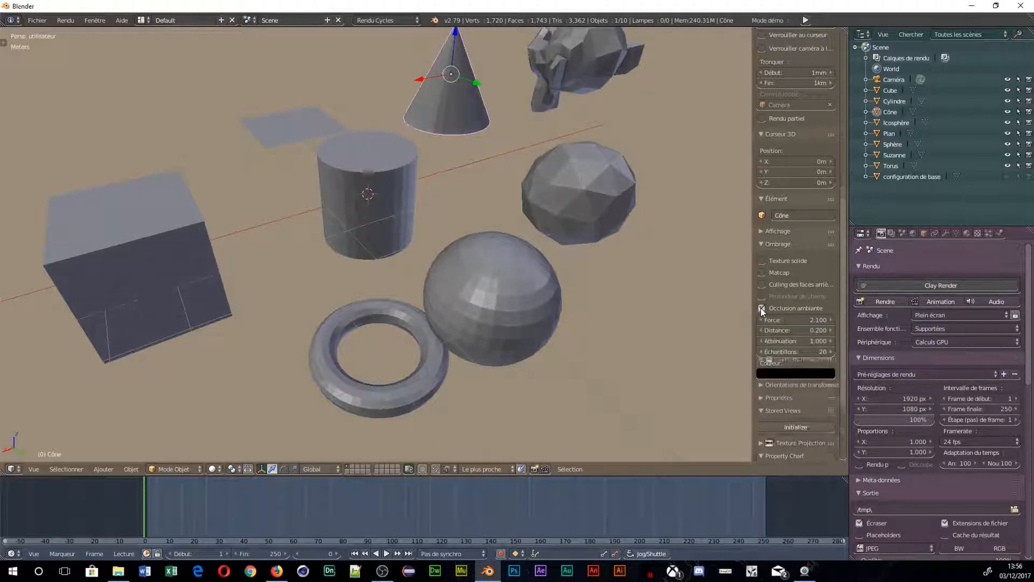
Set the ambient occlusion strength (Force) to 10.500 and its distance to 0.710, and inspect the effect
{"action": "mouse_move", "coordinate": [788, 322]}
{"action": "left_mouse_down"}
{"action": "mouse_move", "coordinate": [830, 323]}
{"action": "mouse_move", "coordinate": [806, 330]}
{"action": "left_mouse_up"}
{"action": "mouse_move", "coordinate": [489, 276]}
{"action": "middle_mouse_down"}
{"action": "mouse_move", "coordinate": [497, 263]}
{"action": "mouse_move", "coordinate": [479, 293]}
{"action": "mouse_move", "coordinate": [496, 270]}
{"action": "middle_mouse_up"}
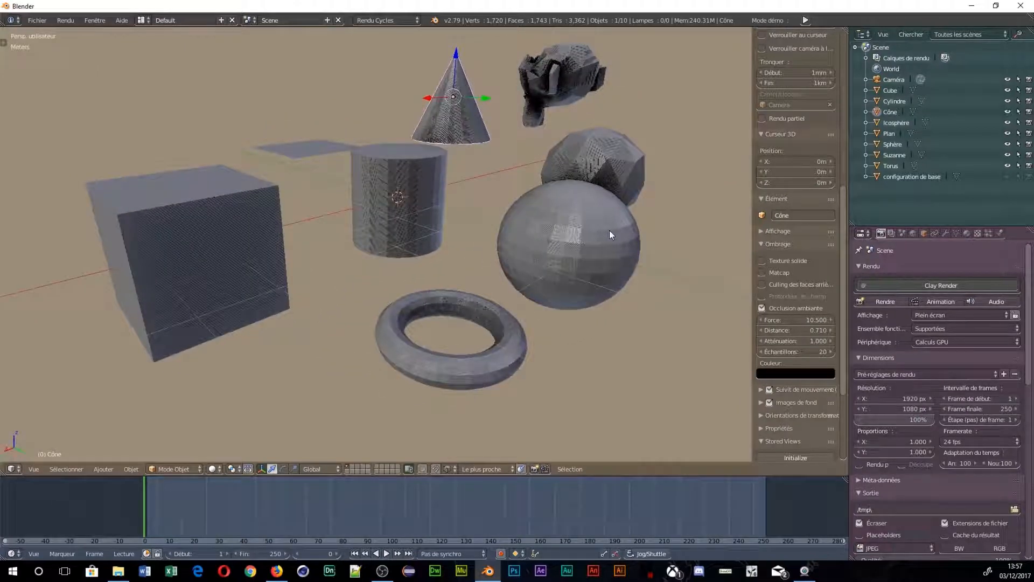
{"action": "middle_click_drag", "start_coordinate": [609, 231], "coordinate": [578, 254]}
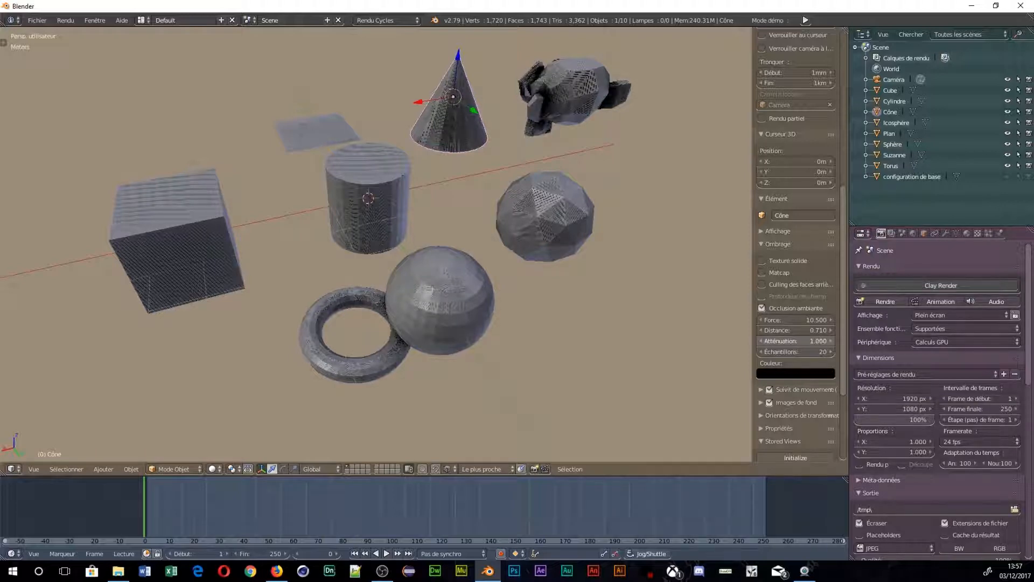
Set the ambient occlusion attenuation to about 2.25 and the samples (Échantillons) to 136, and turn ambient occlusion off after checking it
{"action": "left_click_drag", "start_coordinate": [787, 341], "coordinate": [951, 350]}
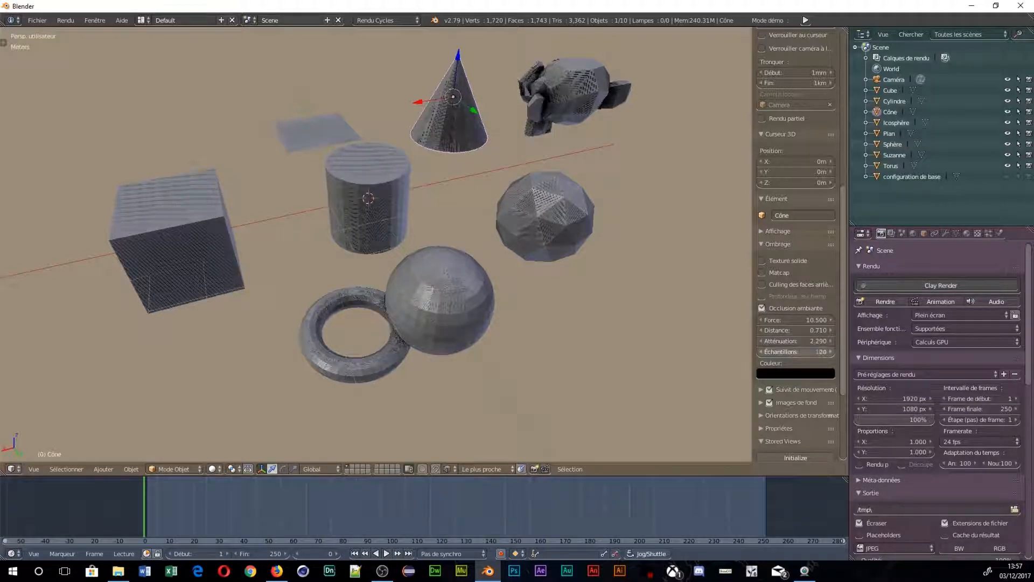
{"action": "left_click_drag", "start_coordinate": [814, 351], "coordinate": [775, 351]}
{"action": "left_click_drag", "start_coordinate": [796, 352], "coordinate": [814, 351]}
{"action": "middle_click_drag", "start_coordinate": [481, 277], "coordinate": [536, 296]}
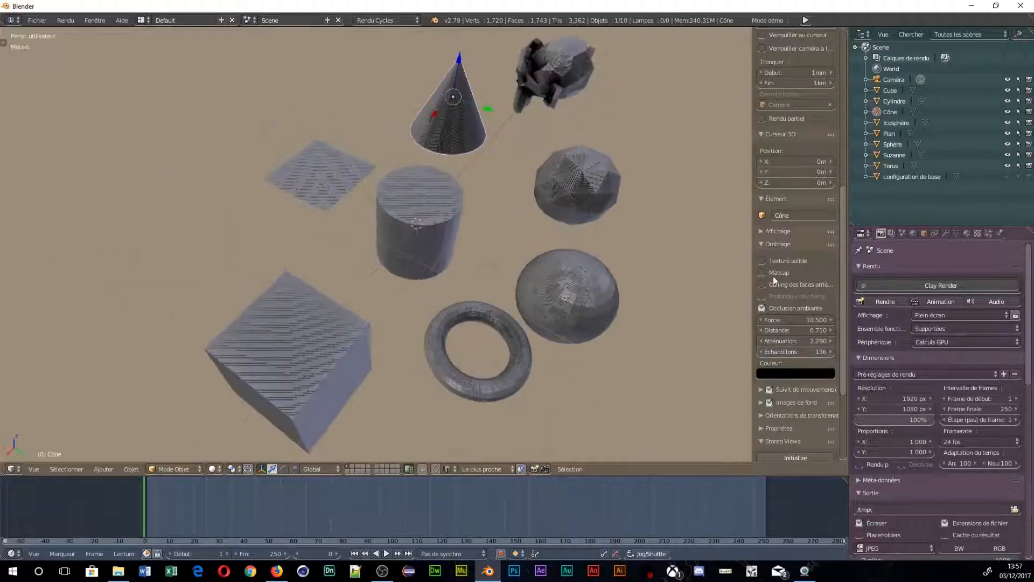
{"action": "left_click", "coordinate": [762, 308]}
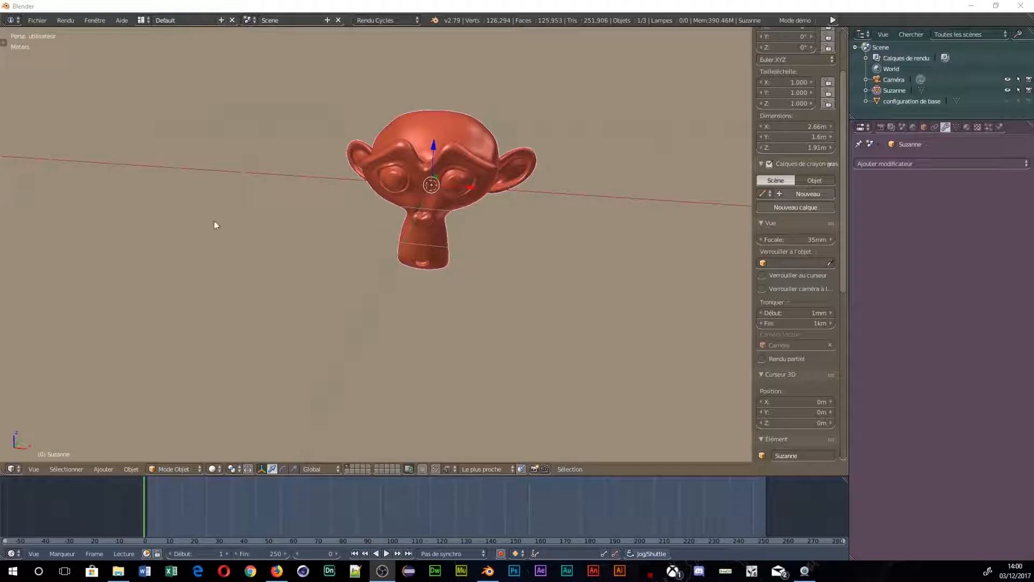
Apply smooth shading (Adoucir) to the red Suzanne head and inspect its surface from another angle
{"action": "middle_click_drag", "start_coordinate": [366, 184], "coordinate": [421, 186]}
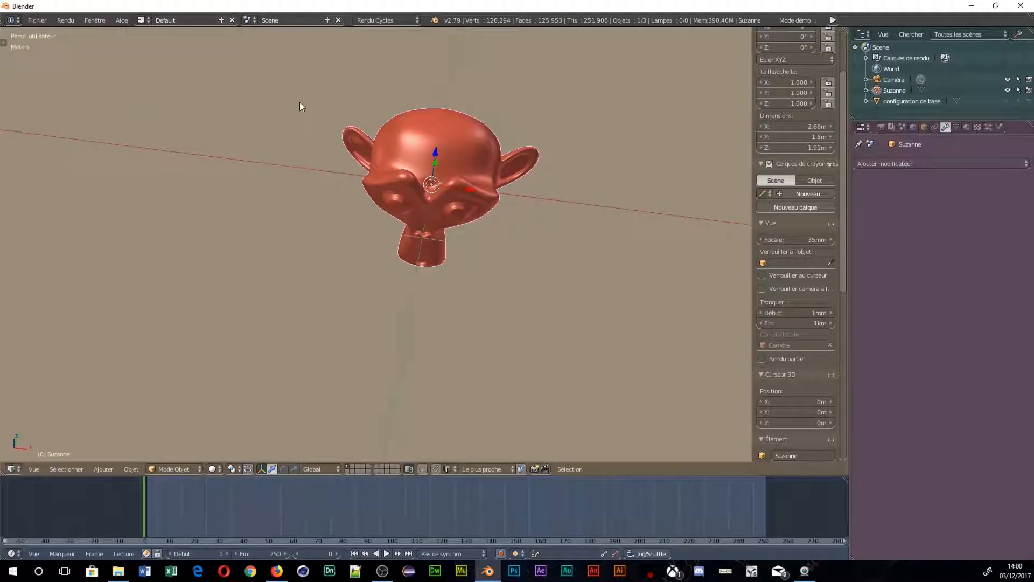
{"action": "key", "text": "t"}
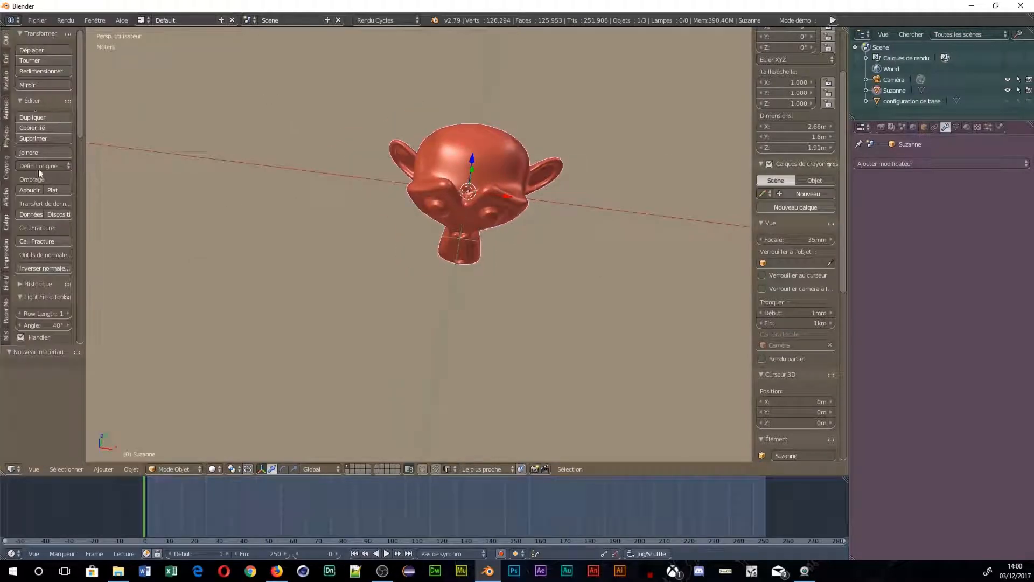
{"action": "left_click", "coordinate": [27, 190]}
{"action": "mouse_move", "coordinate": [445, 157]}
{"action": "middle_mouse_down"}
{"action": "mouse_move", "coordinate": [445, 174]}
{"action": "mouse_move", "coordinate": [428, 151]}
{"action": "mouse_move", "coordinate": [365, 146]}
{"action": "mouse_move", "coordinate": [511, 171]}
{"action": "middle_mouse_up"}
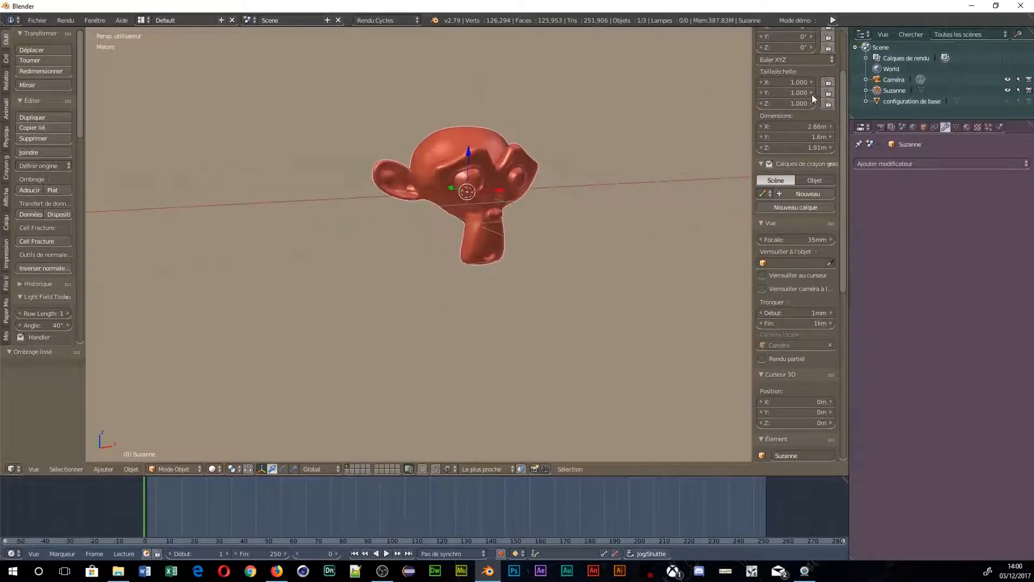
Add a Remesh modifier to the Suzanne head and set its mode to Blocs
{"action": "left_click", "coordinate": [930, 163]}
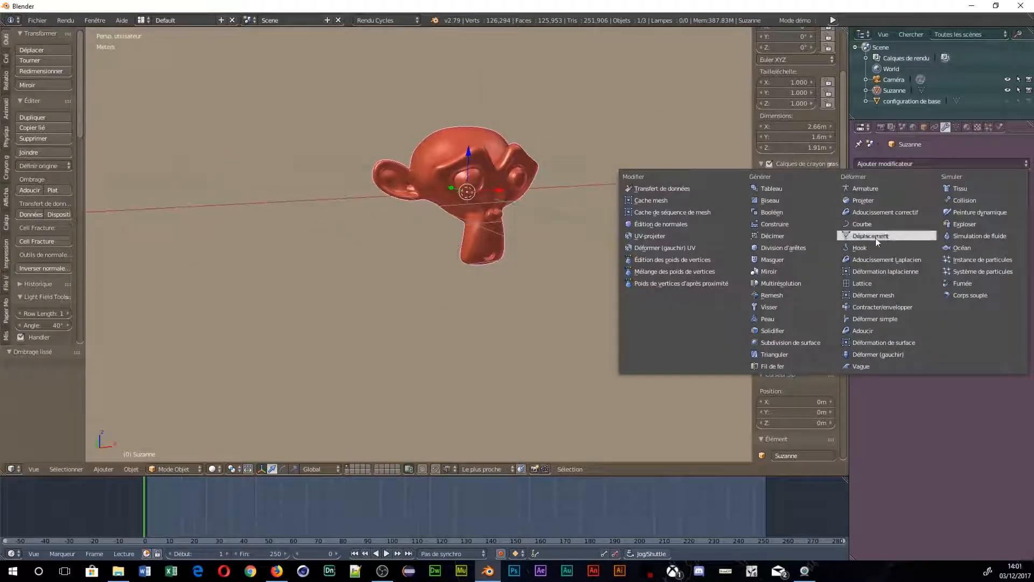
{"action": "left_click", "coordinate": [780, 295]}
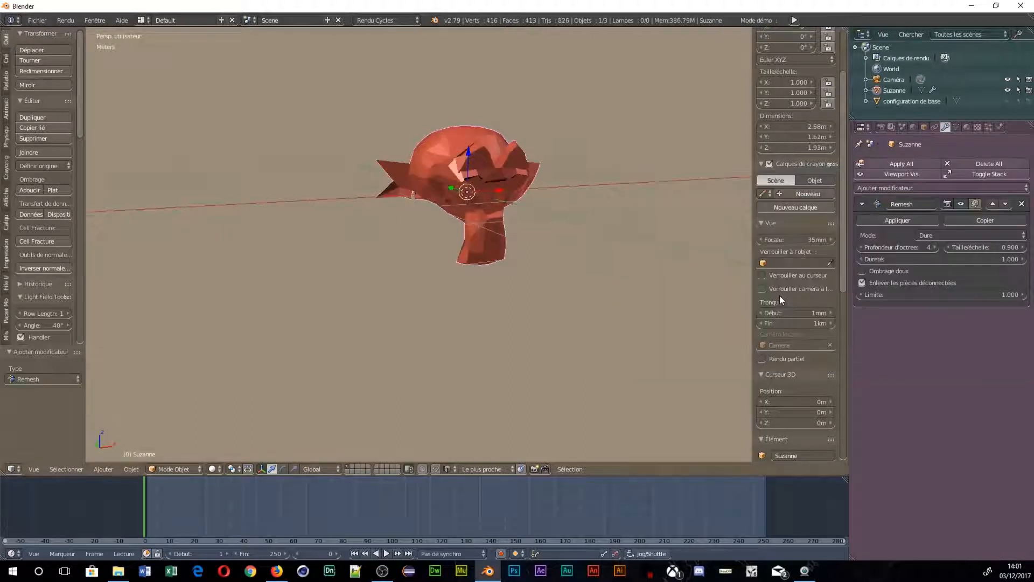
{"action": "mouse_move", "coordinate": [529, 241]}
{"action": "middle_mouse_down"}
{"action": "mouse_move", "coordinate": [549, 235]}
{"action": "mouse_move", "coordinate": [510, 241]}
{"action": "middle_mouse_up"}
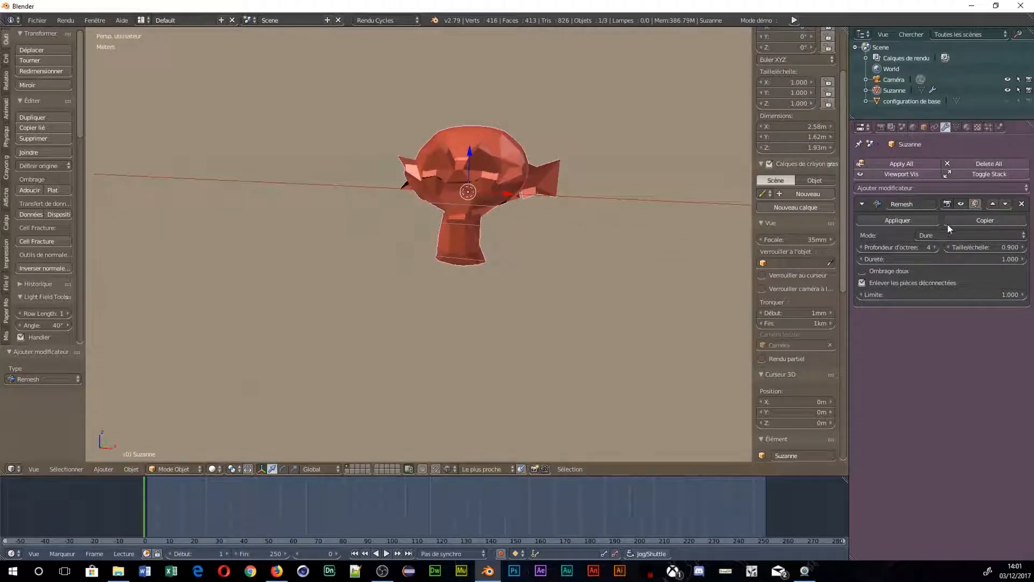
{"action": "left_click", "coordinate": [964, 234]}
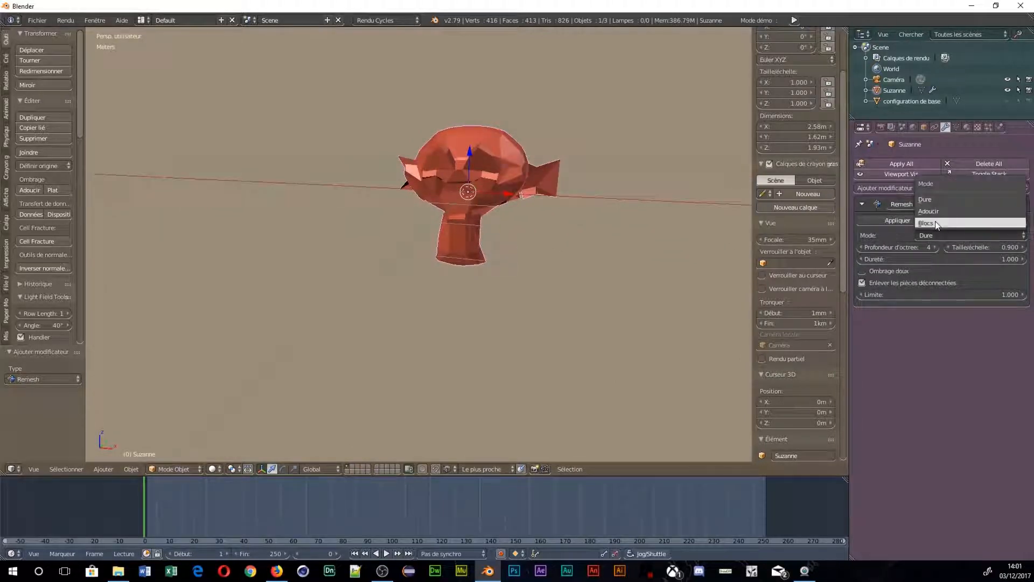
{"action": "left_click", "coordinate": [936, 223]}
{"action": "middle_click_drag", "start_coordinate": [626, 241], "coordinate": [453, 210]}
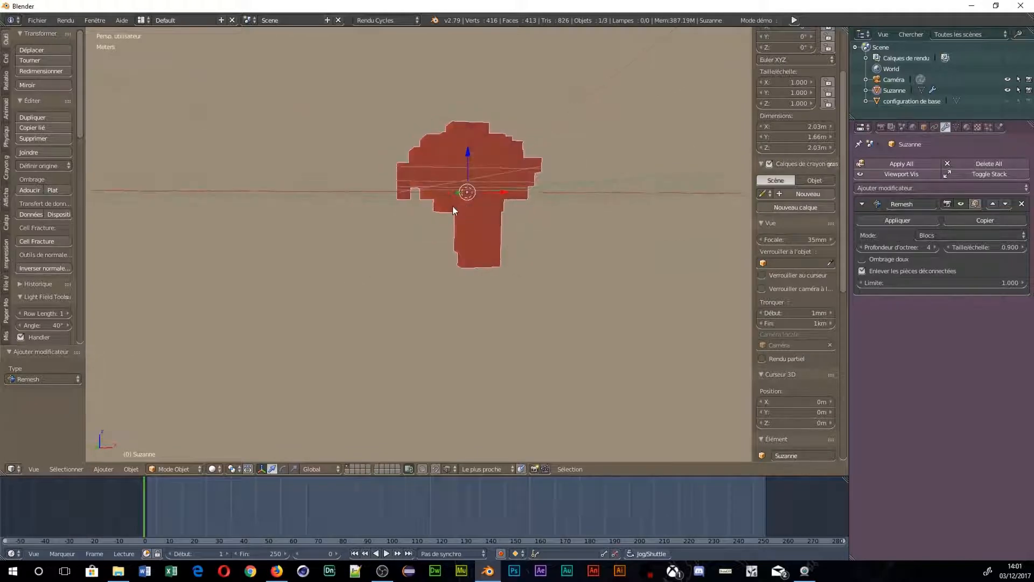
Lower the Remesh octree depth (Profondeur d'octree) to 2 and inspect the coarse blocks from another angle
{"action": "left_click", "coordinate": [862, 248]}
{"action": "left_click", "coordinate": [862, 247]}
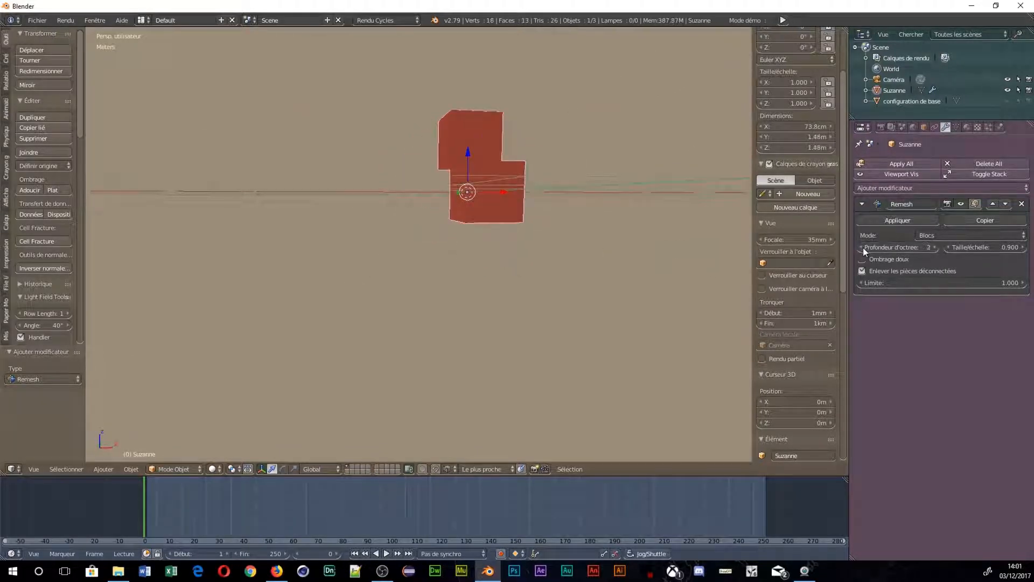
{"action": "middle_click_drag", "start_coordinate": [593, 324], "coordinate": [590, 259]}
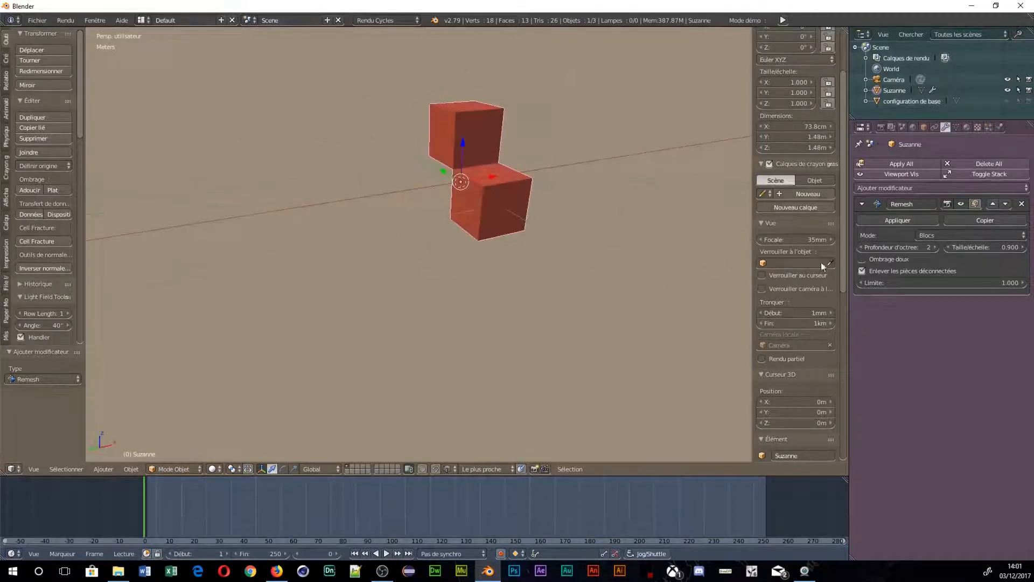
Raise the Remesh octree depth step by step to 7, inspecting the block detail on the head up close and from afar
{"action": "left_click", "coordinate": [934, 247]}
{"action": "left_click", "coordinate": [935, 246]}
{"action": "left_click", "coordinate": [935, 247]}
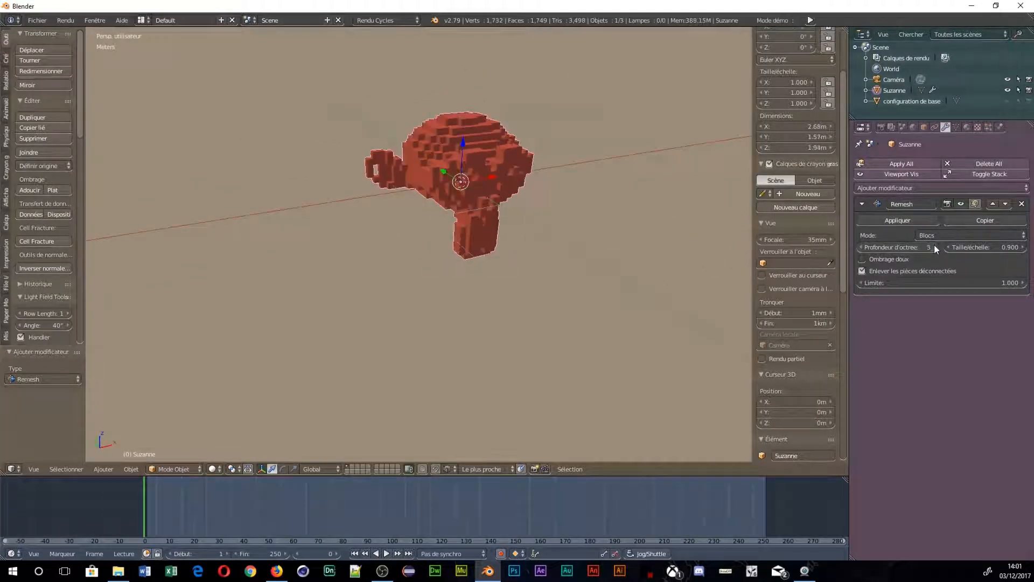
{"action": "left_click", "coordinate": [935, 246]}
{"action": "left_click", "coordinate": [934, 247]}
{"action": "left_click", "coordinate": [935, 247]}
{"action": "middle_click_drag", "start_coordinate": [604, 200], "coordinate": [471, 173]}
{"action": "scroll", "coordinate": [501, 195], "scroll_direction": "up", "scroll_amount": 5}
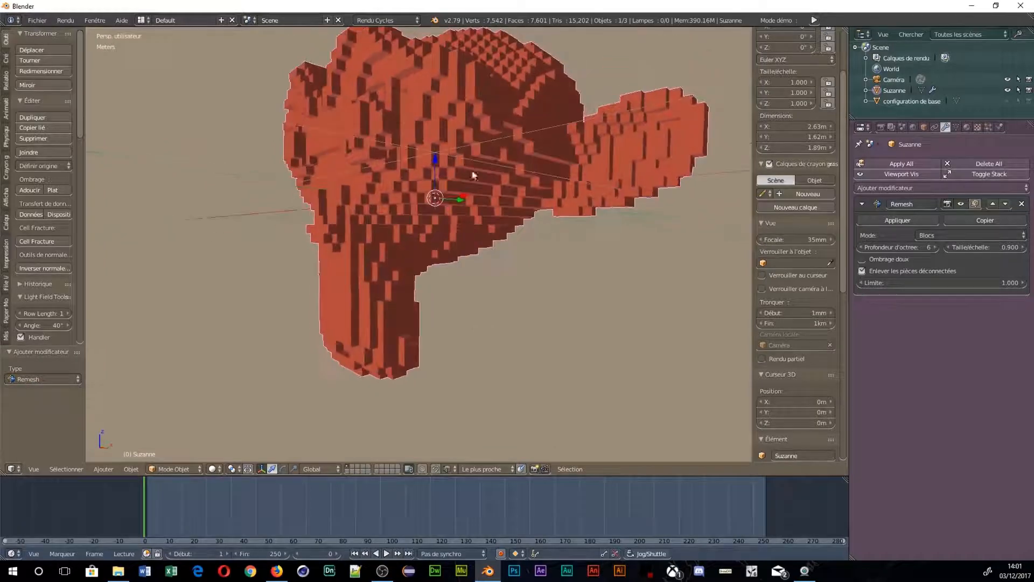
{"action": "left_click", "coordinate": [936, 248]}
{"action": "mouse_move", "coordinate": [513, 220]}
{"action": "middle_mouse_down"}
{"action": "mouse_move", "coordinate": [418, 191]}
{"action": "mouse_move", "coordinate": [487, 245]}
{"action": "mouse_move", "coordinate": [640, 224]}
{"action": "mouse_move", "coordinate": [161, 254]}
{"action": "mouse_move", "coordinate": [307, 249]}
{"action": "mouse_move", "coordinate": [272, 220]}
{"action": "mouse_move", "coordinate": [194, 247]}
{"action": "mouse_move", "coordinate": [146, 293]}
{"action": "mouse_move", "coordinate": [703, 296]}
{"action": "mouse_move", "coordinate": [549, 238]}
{"action": "mouse_move", "coordinate": [587, 204]}
{"action": "mouse_move", "coordinate": [644, 210]}
{"action": "mouse_move", "coordinate": [516, 222]}
{"action": "middle_mouse_up"}
{"action": "scroll", "coordinate": [586, 202], "scroll_direction": "down", "scroll_amount": 5}
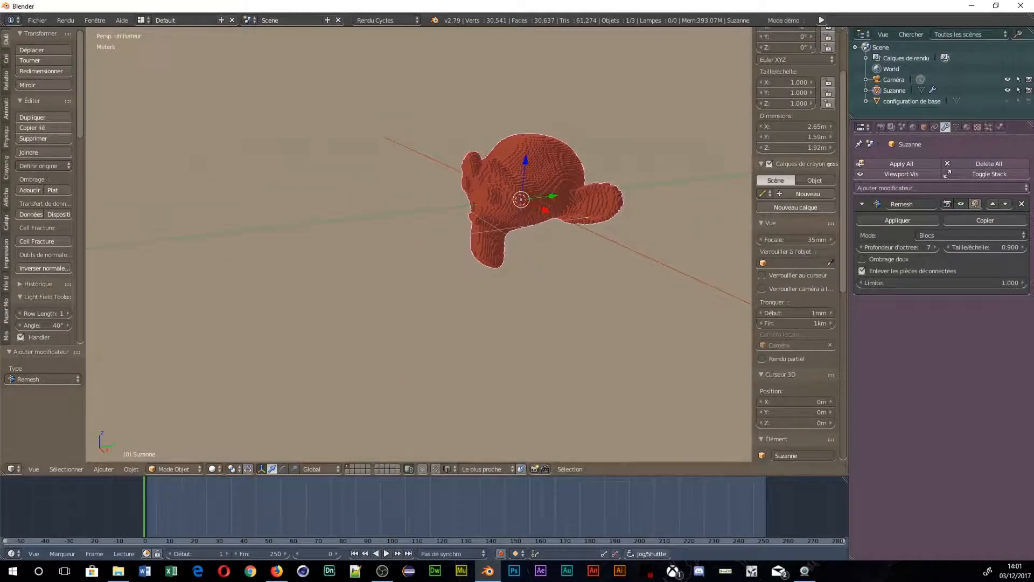